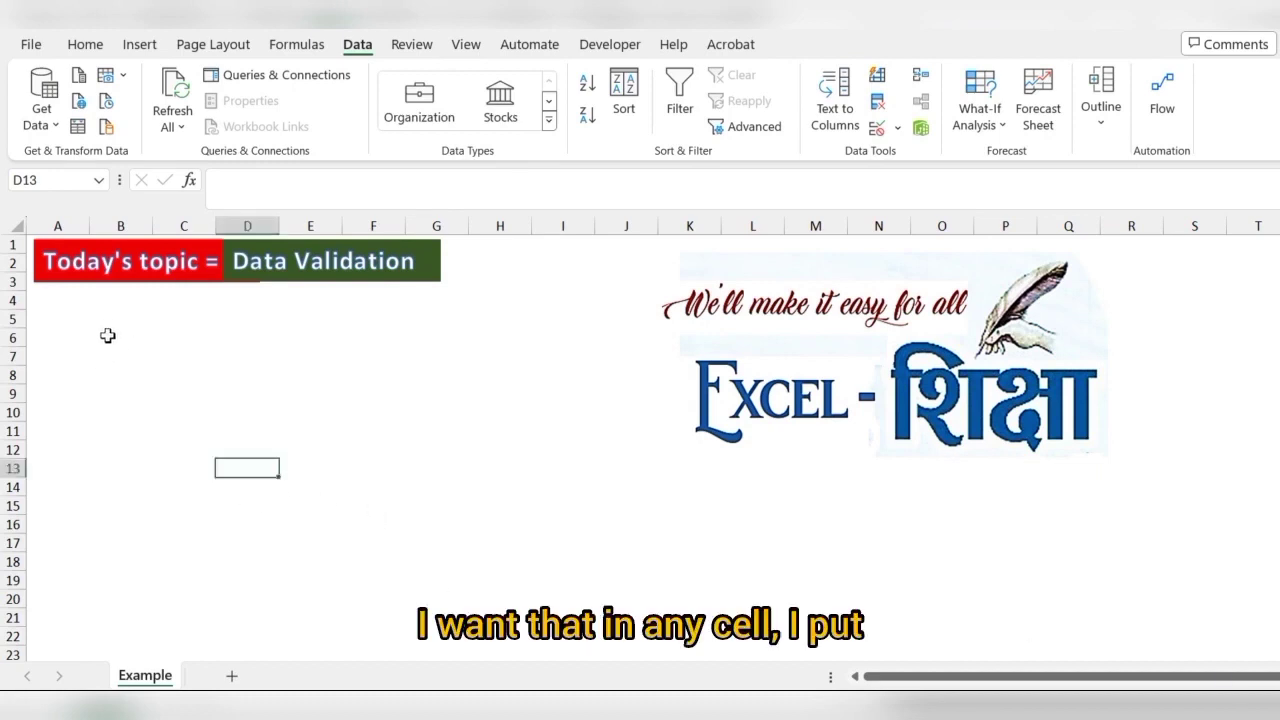
Restrict cells B5:B7 with a List validation rule whose source is Yes, No
drag(108, 336, 113, 397)
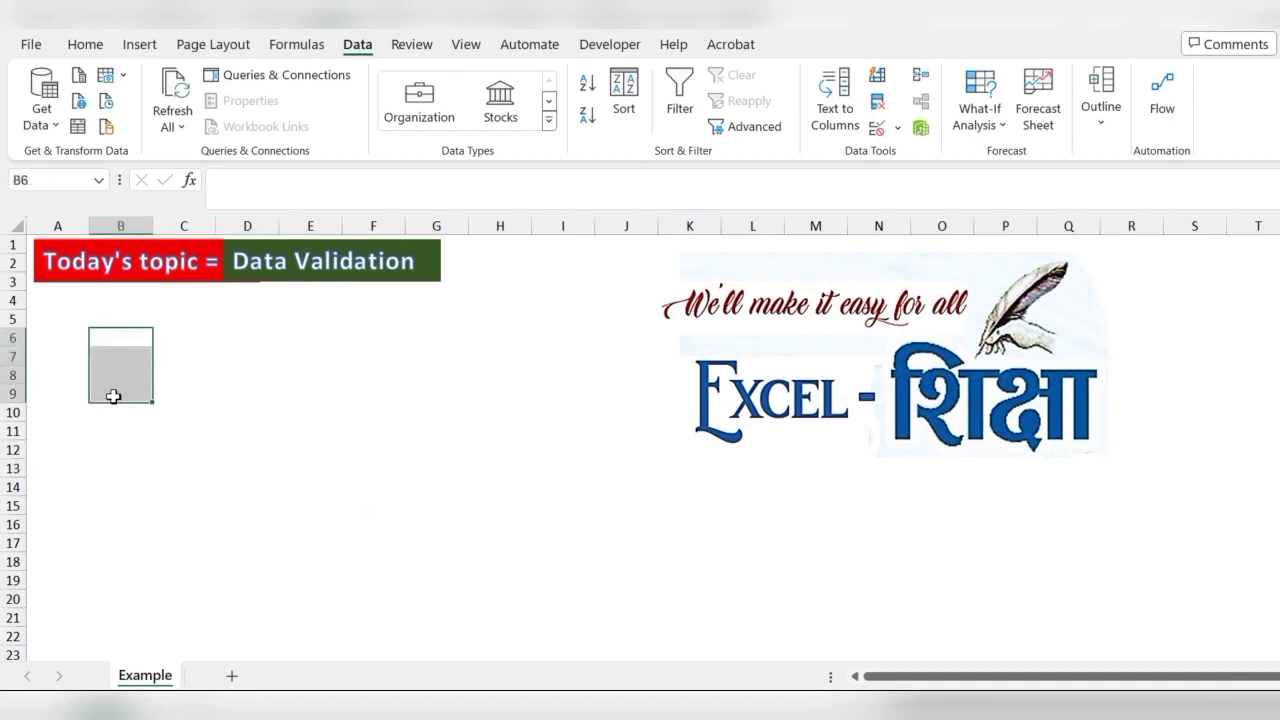
click(86, 334)
click(129, 326)
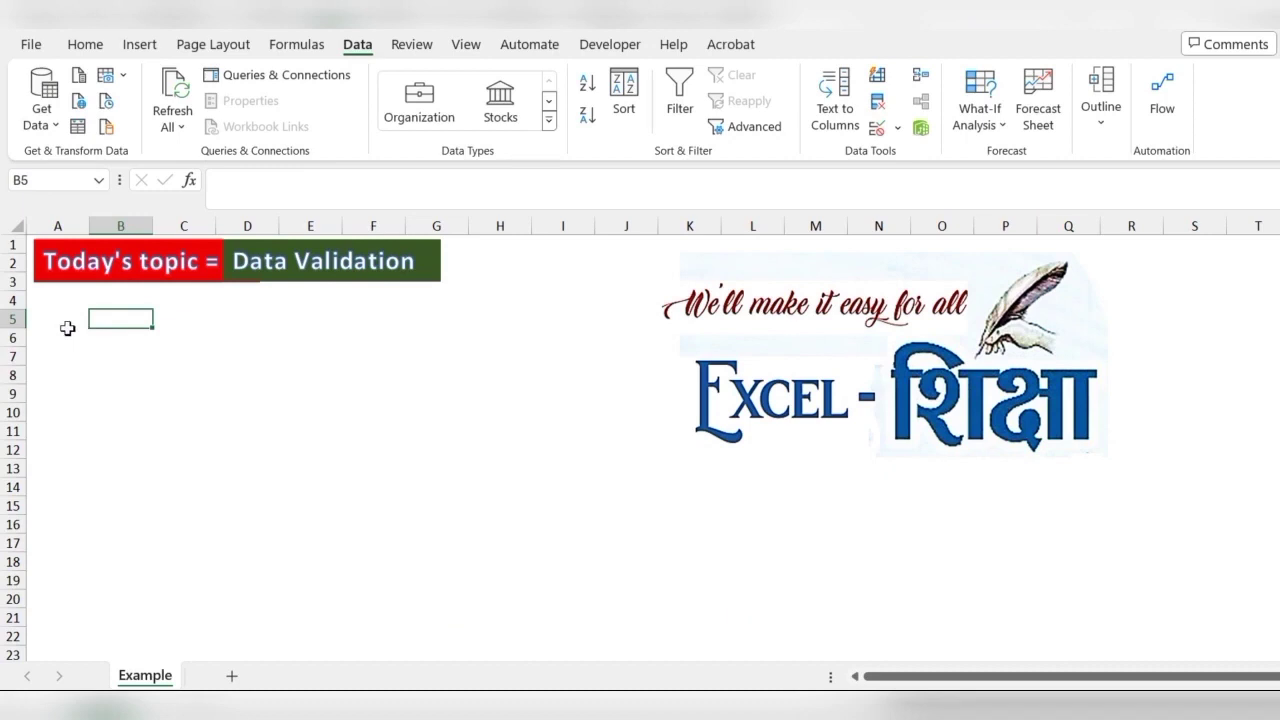
key(shift+Down)
key(shift+Down)
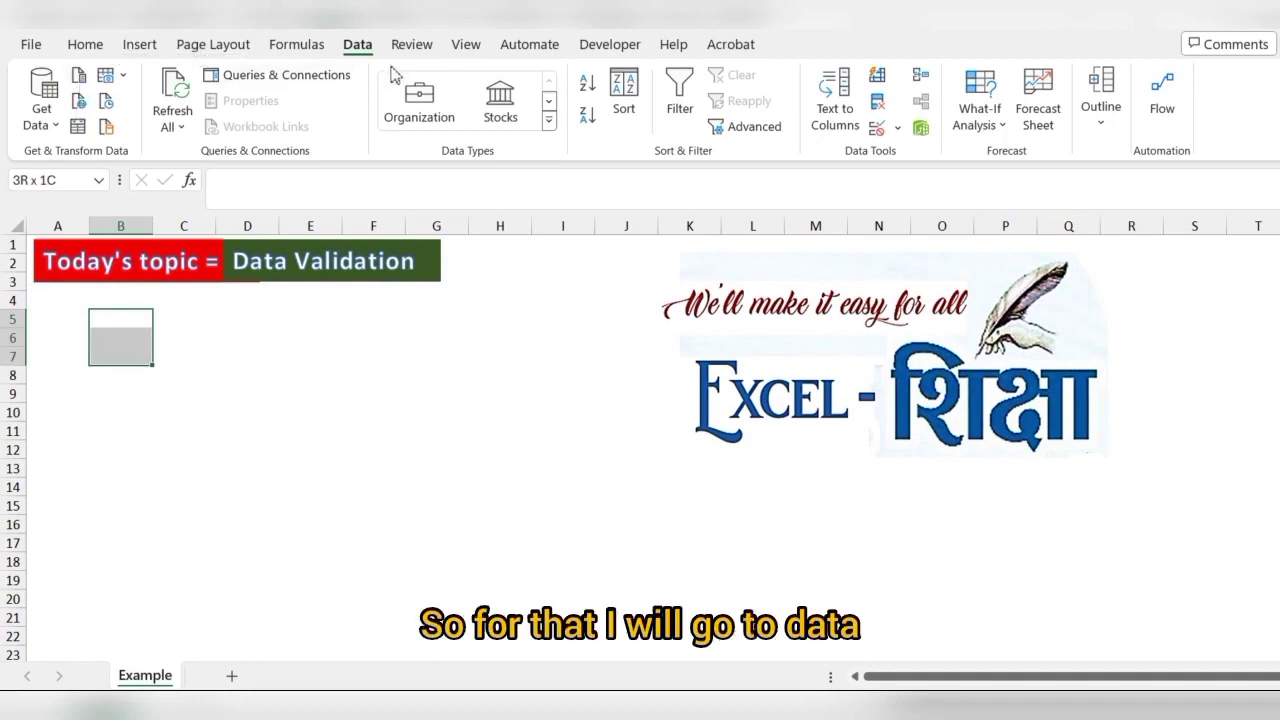
click(897, 128)
click(885, 157)
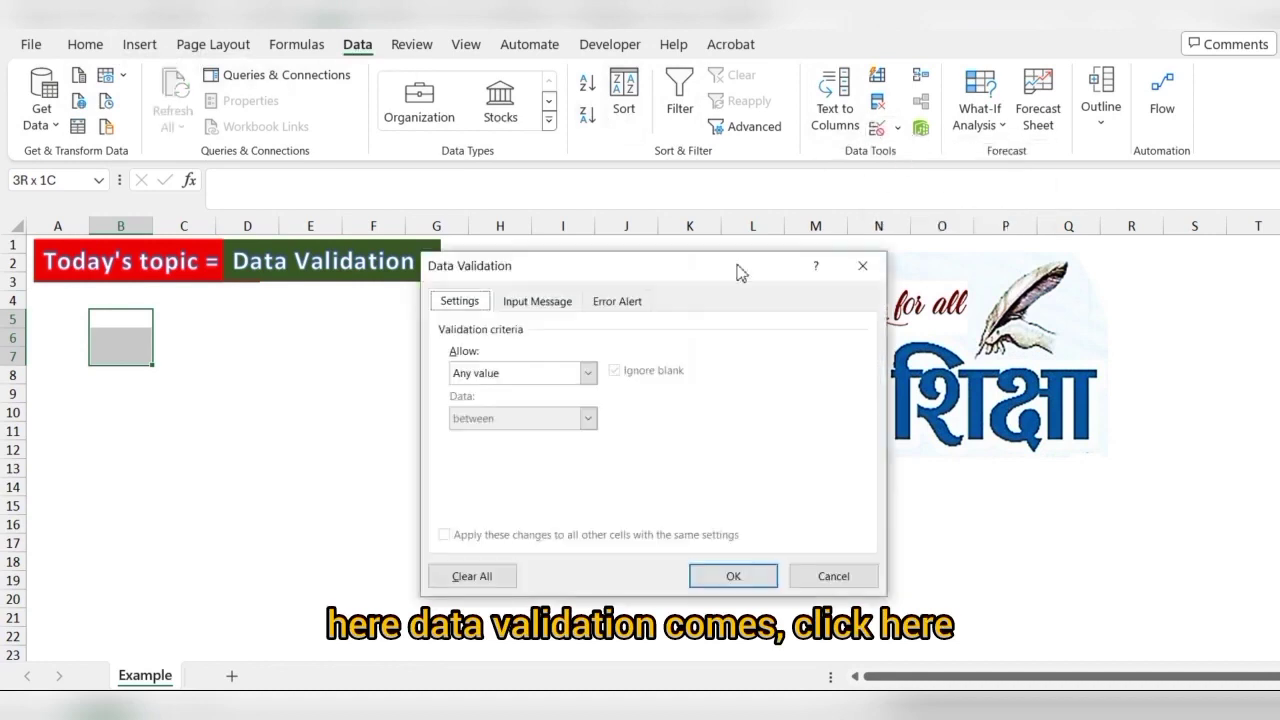
click(587, 372)
click(478, 431)
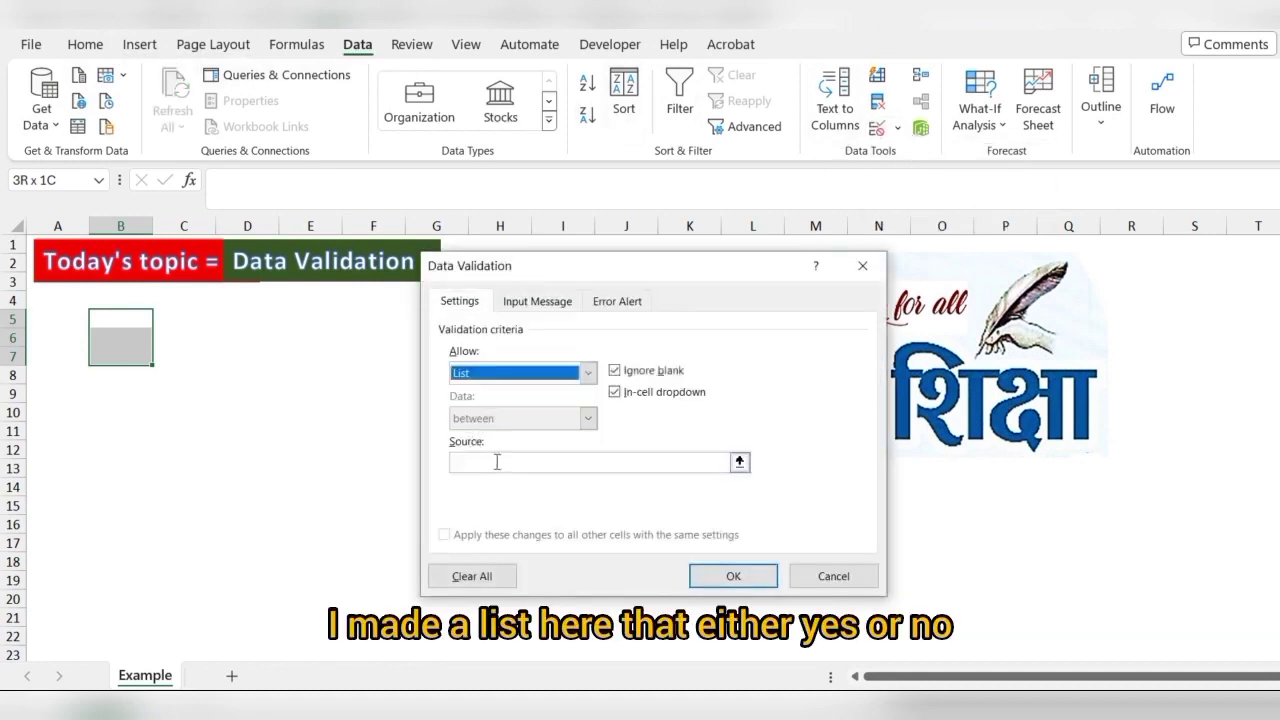
click(499, 462)
text(Yes, No)
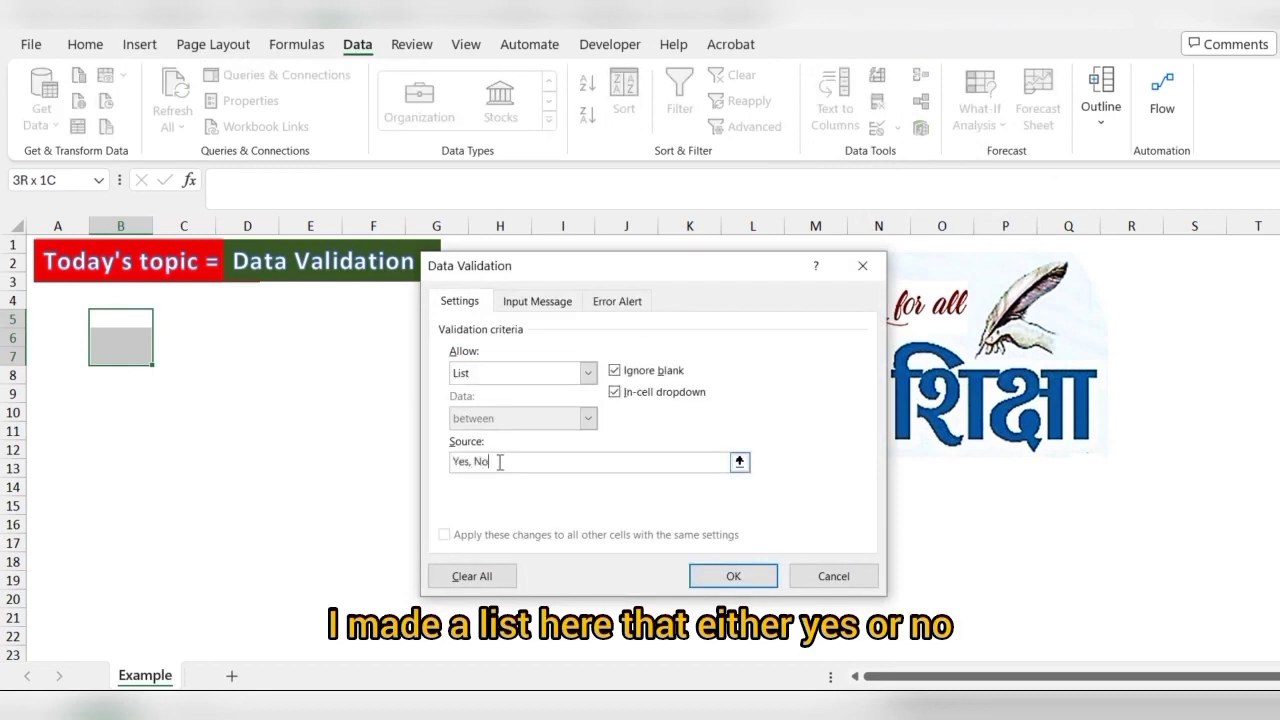
click(731, 573)
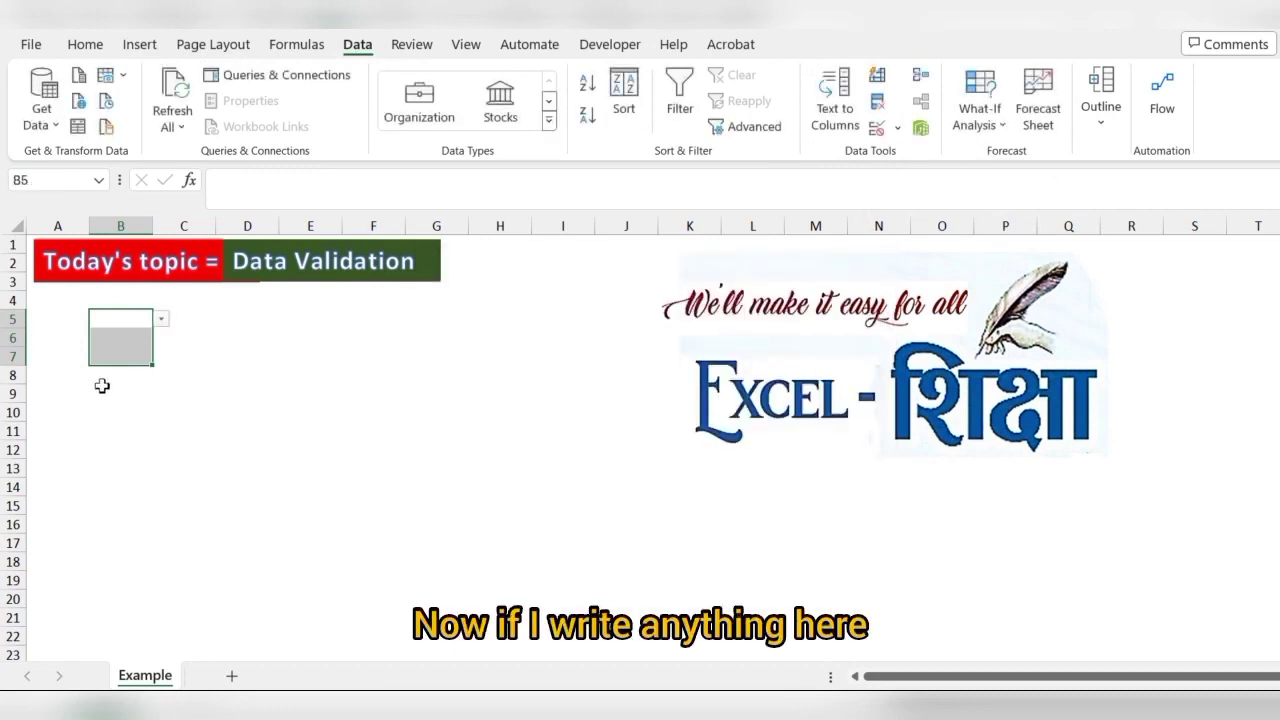
Test the rule by typing a name into B6 and cancelling the rejected entry
click(128, 340)
text(pr)
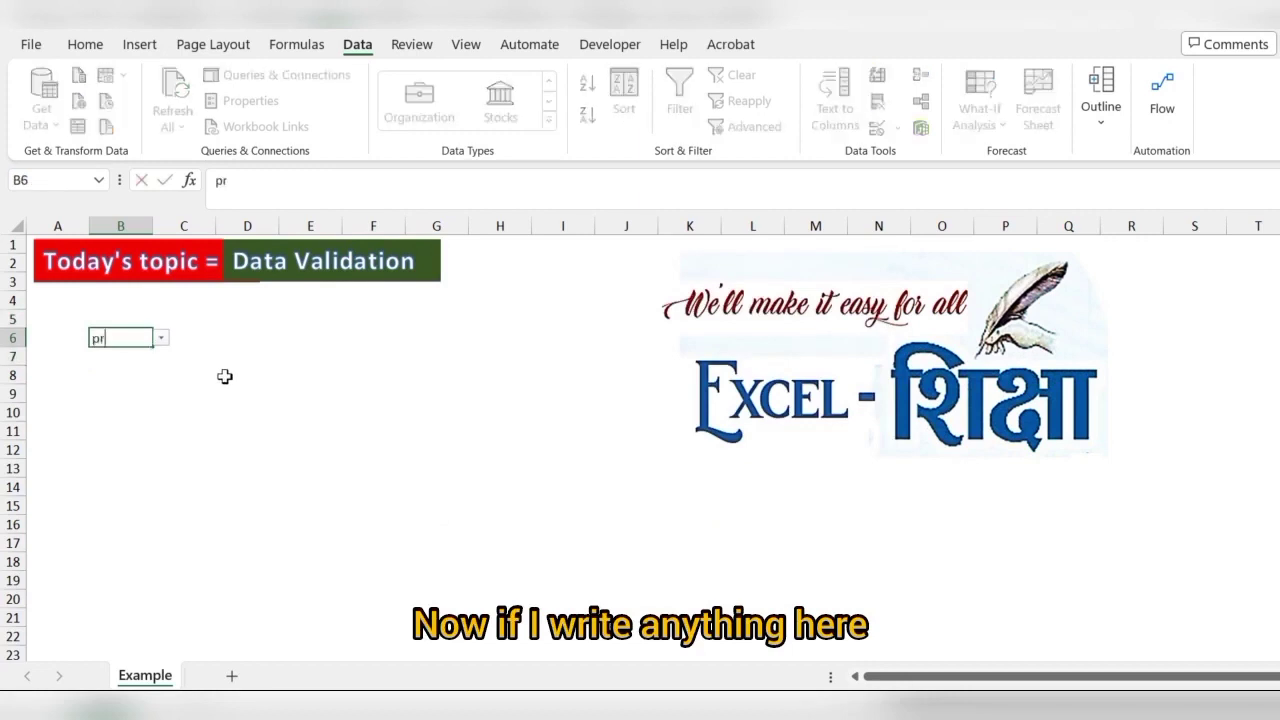
text(adeep)
key(Return)
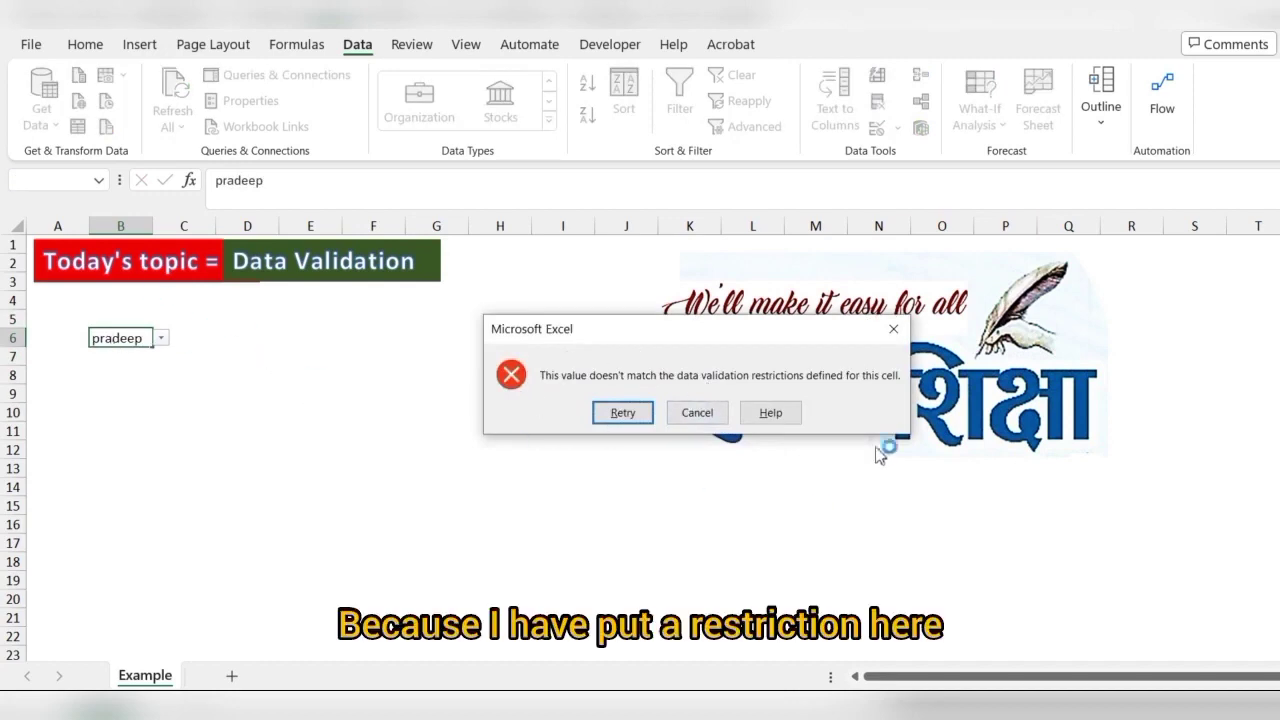
click(893, 328)
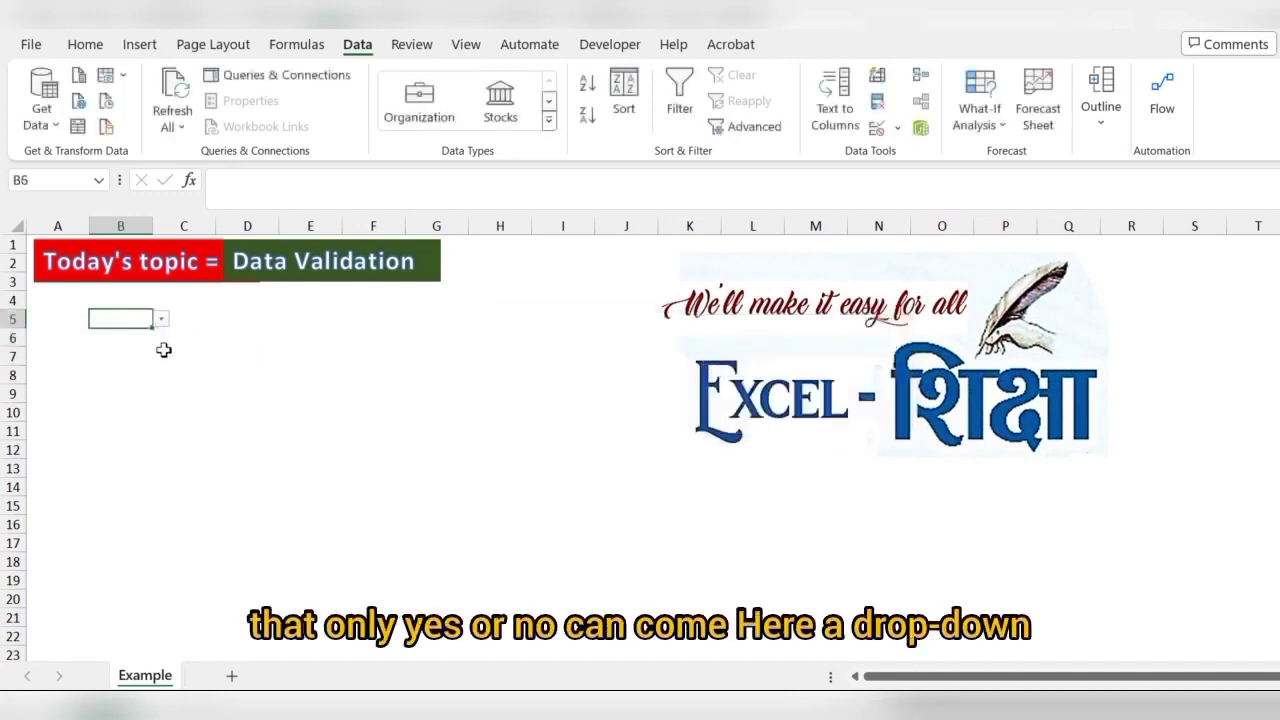
Pick Yes from B5's dropdown list
click(164, 325)
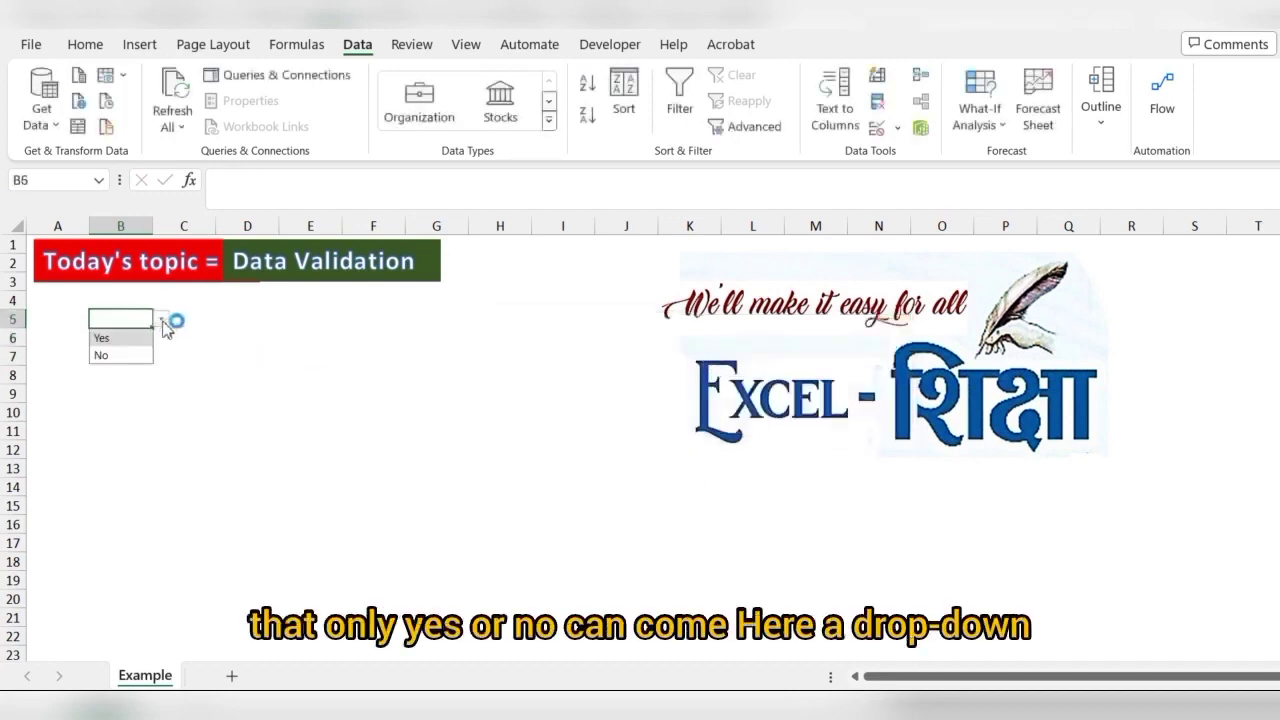
click(118, 356)
click(163, 325)
click(102, 338)
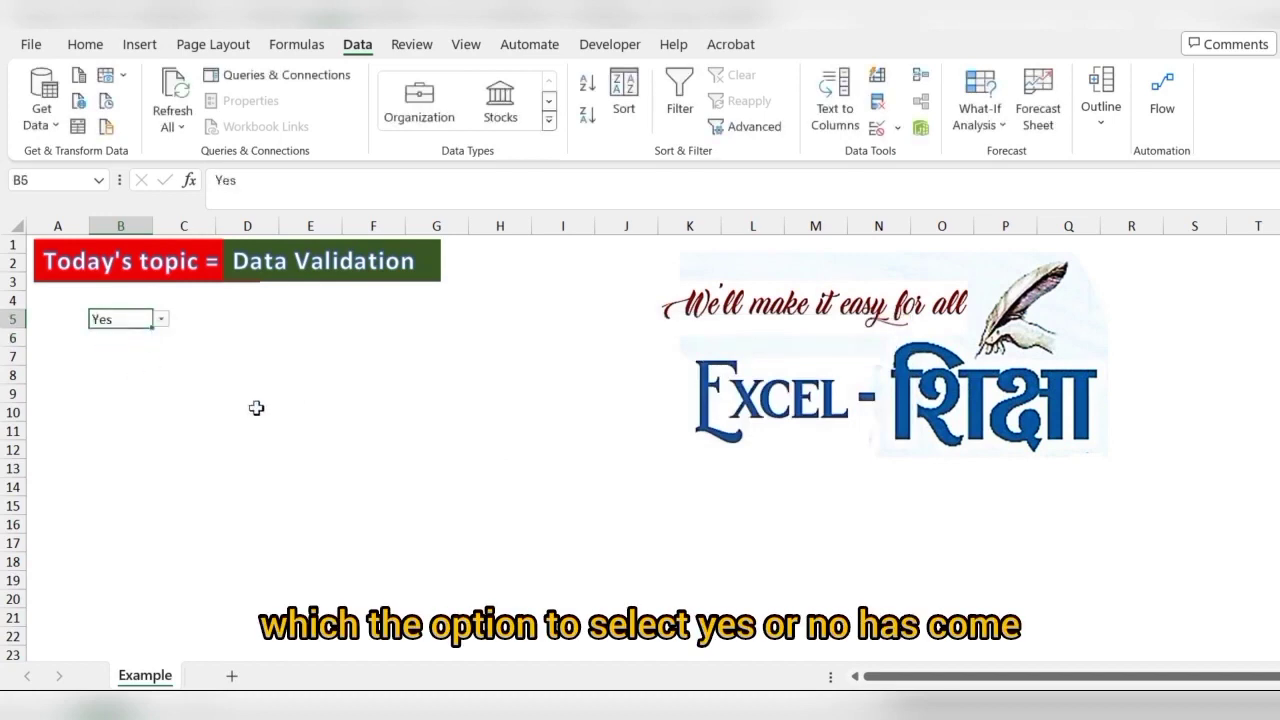
click(253, 409)
Clear all data validation from B5:B8 with Clear All in the Data Validation dialog
click(113, 327)
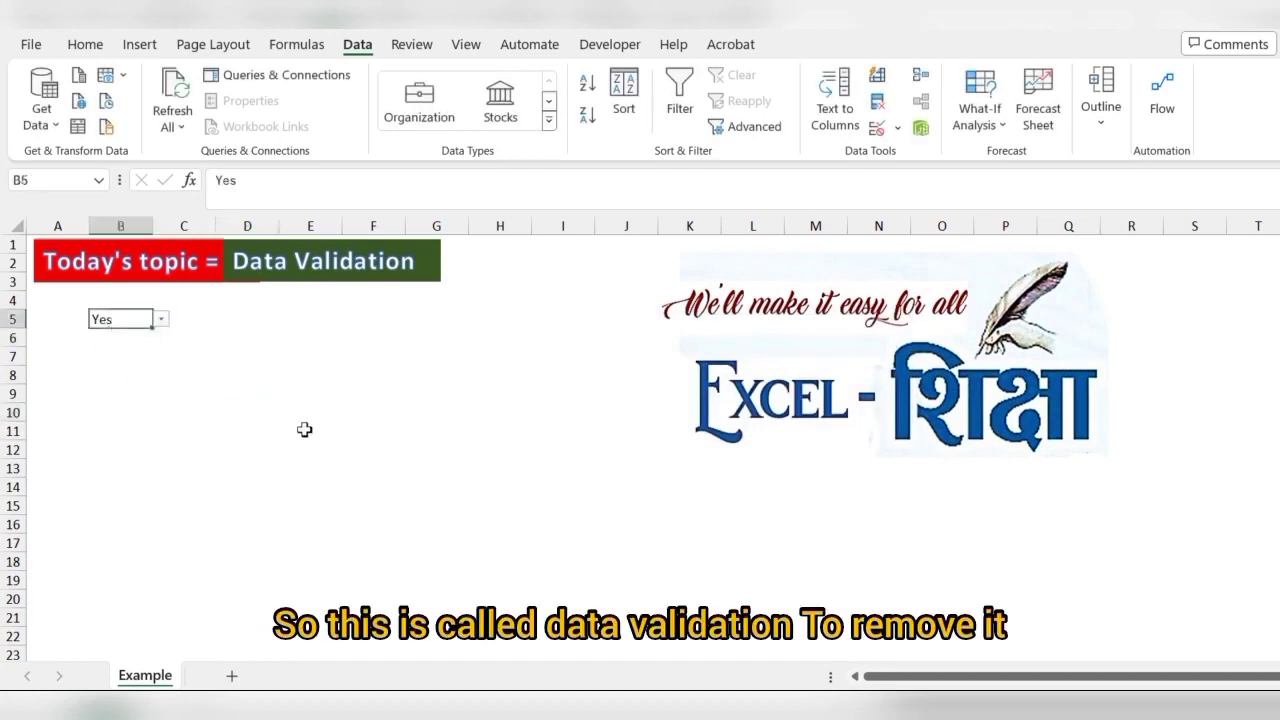
drag(113, 371, 120, 318)
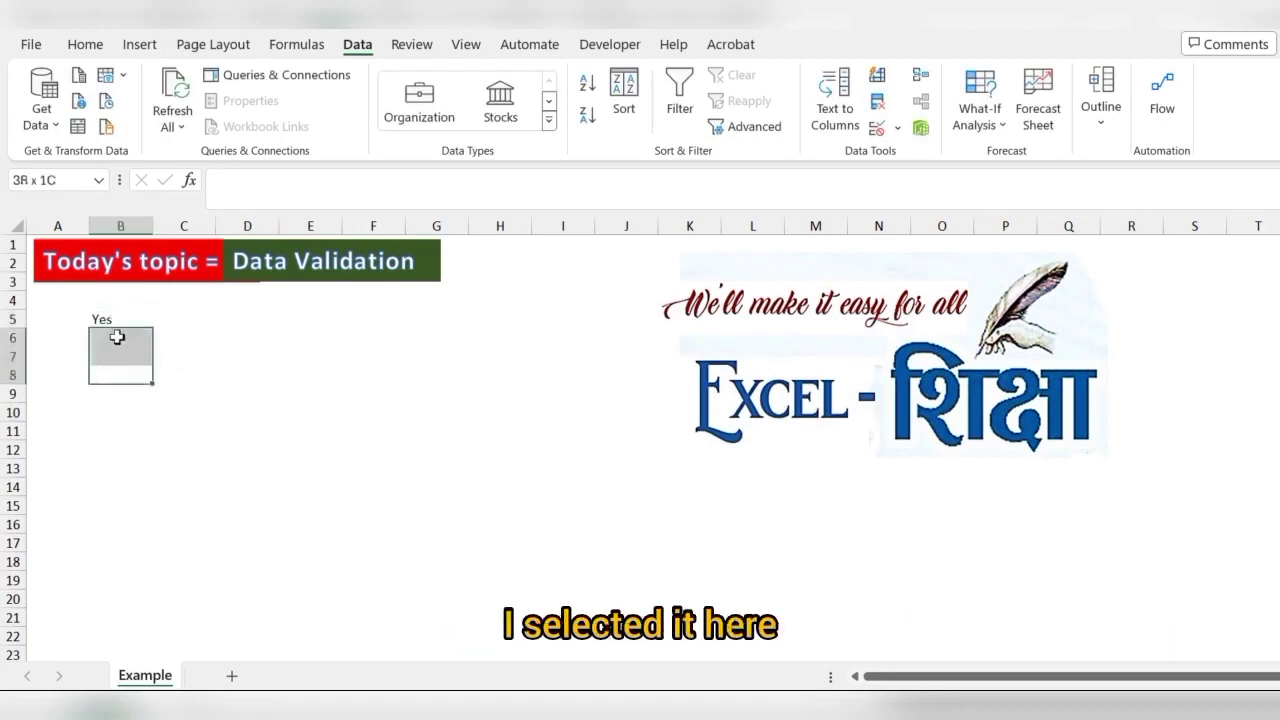
click(896, 128)
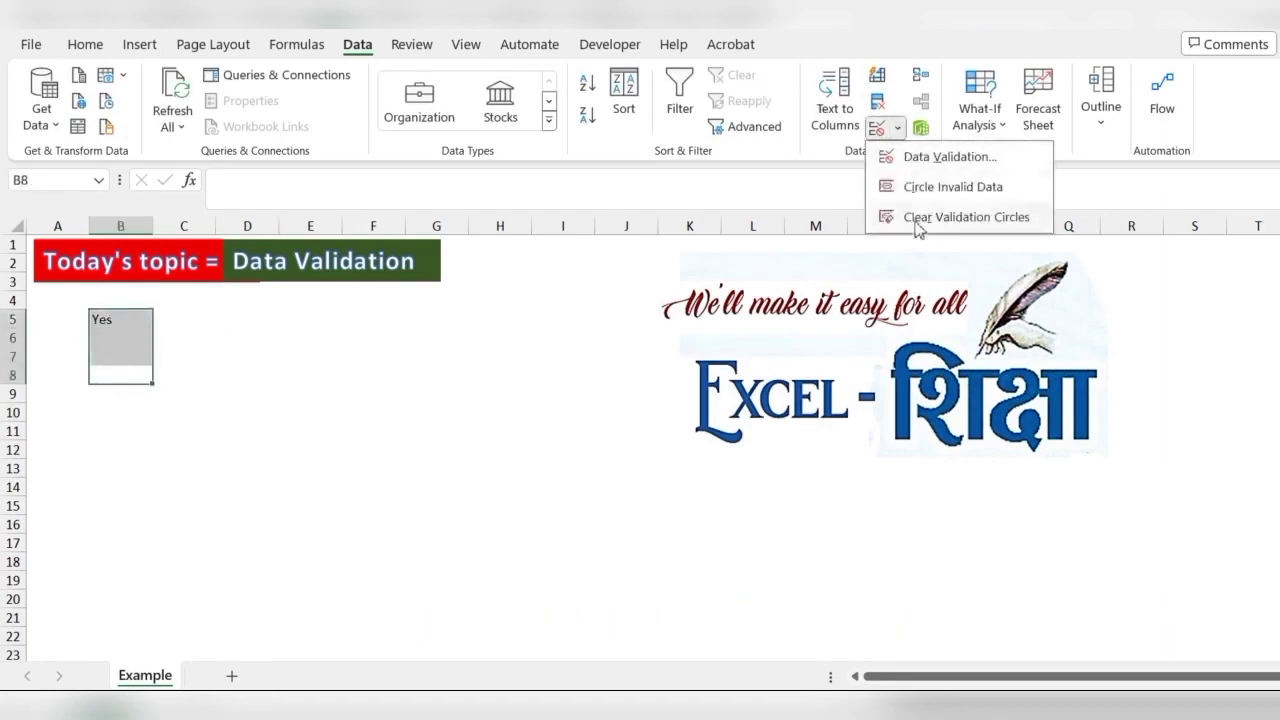
click(918, 157)
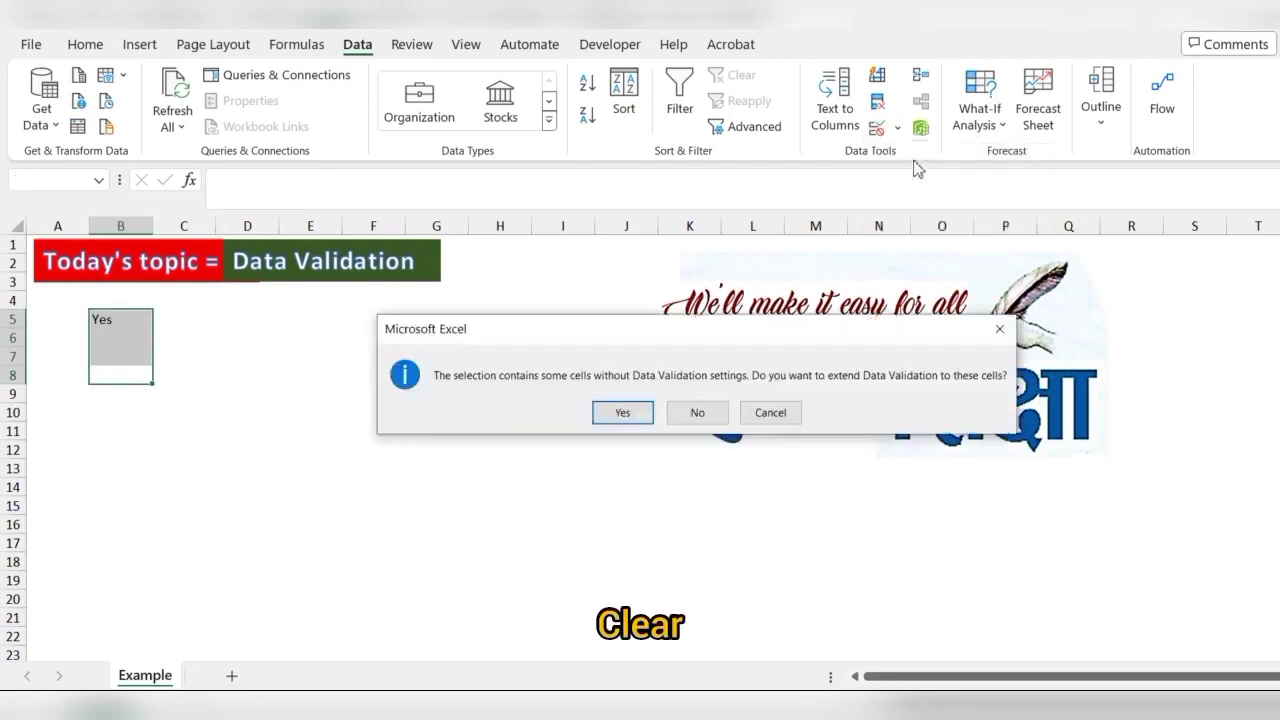
click(696, 408)
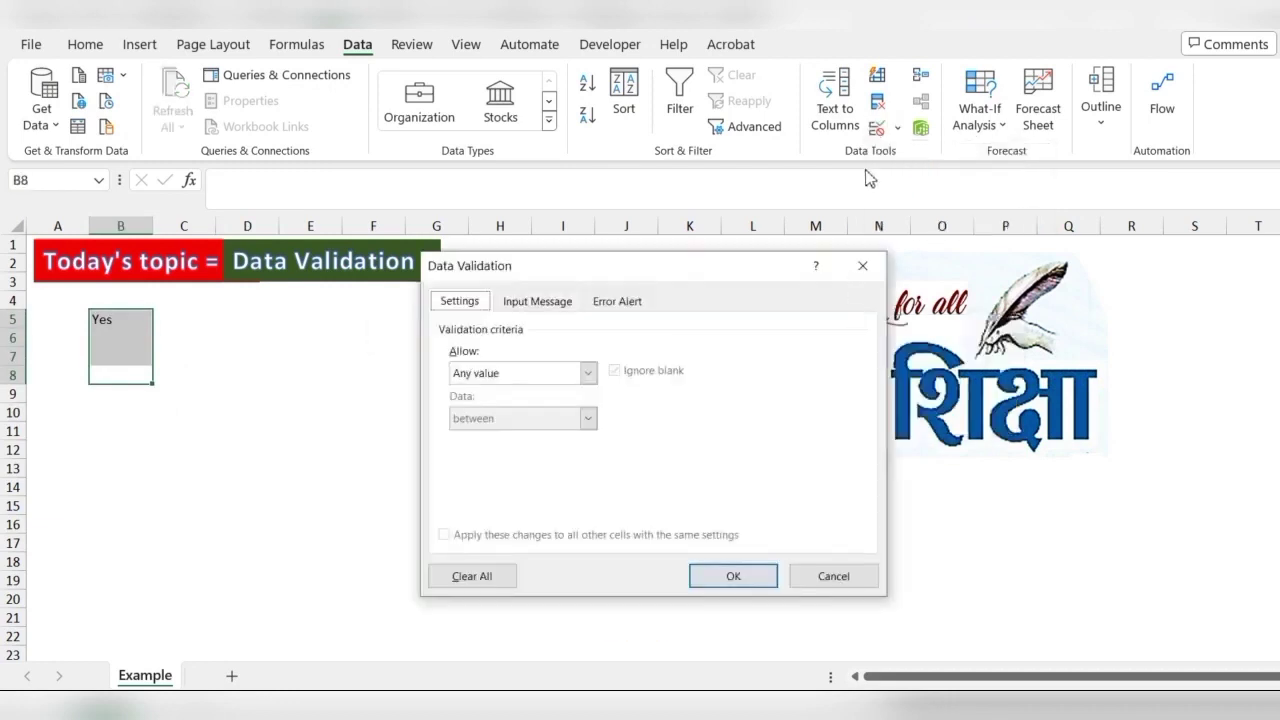
click(472, 578)
click(740, 578)
Delete the Yes value from cells B5:B9
click(108, 300)
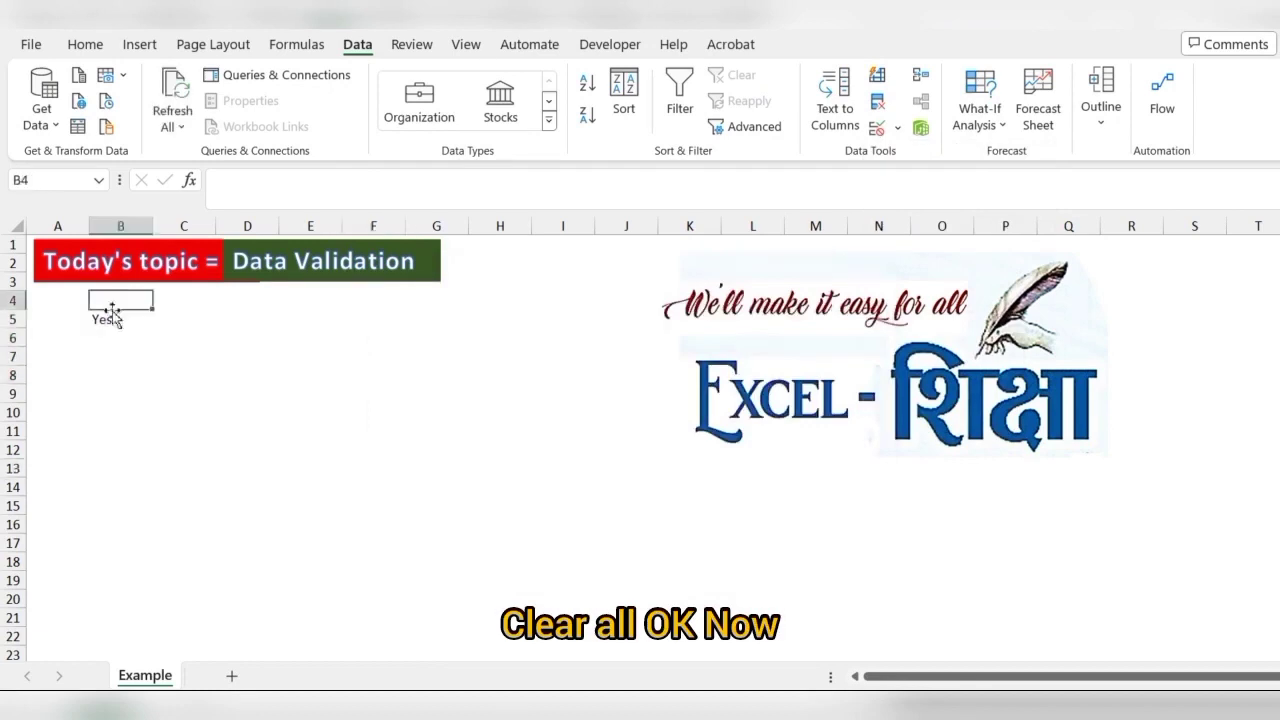
click(112, 319)
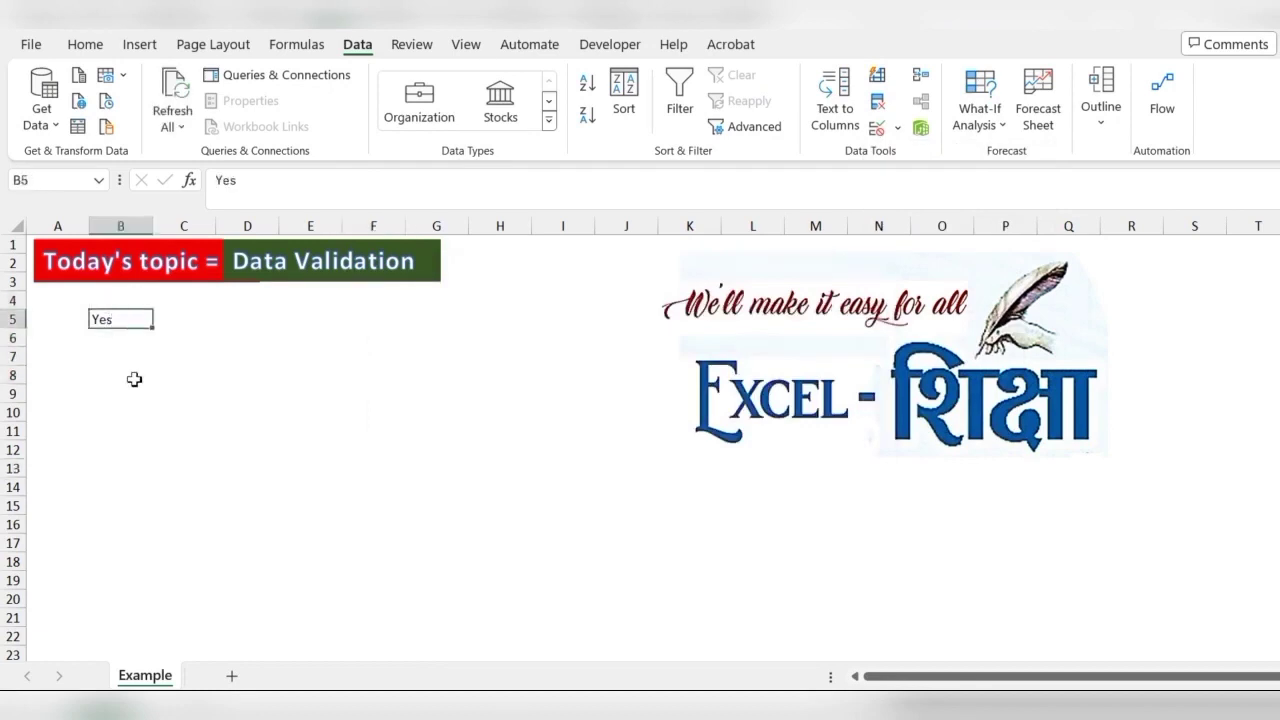
click(111, 359)
drag(100, 321, 118, 391)
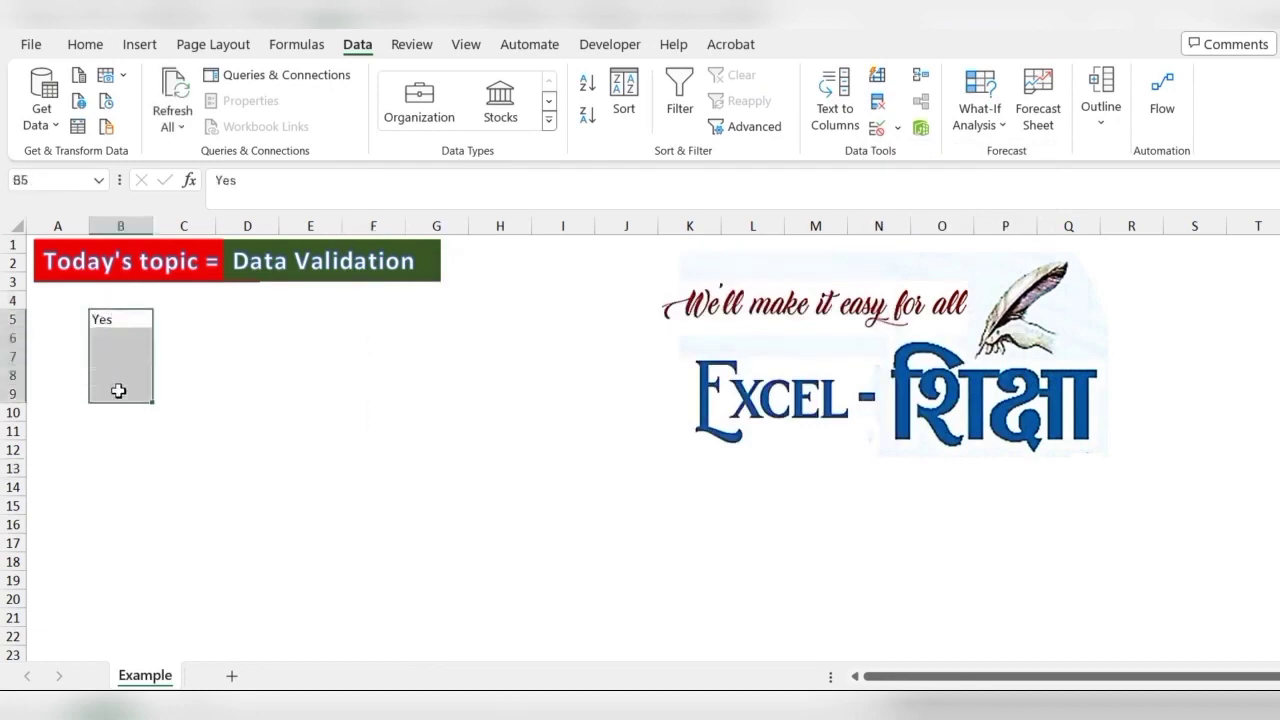
key(Delete)
key(Left)
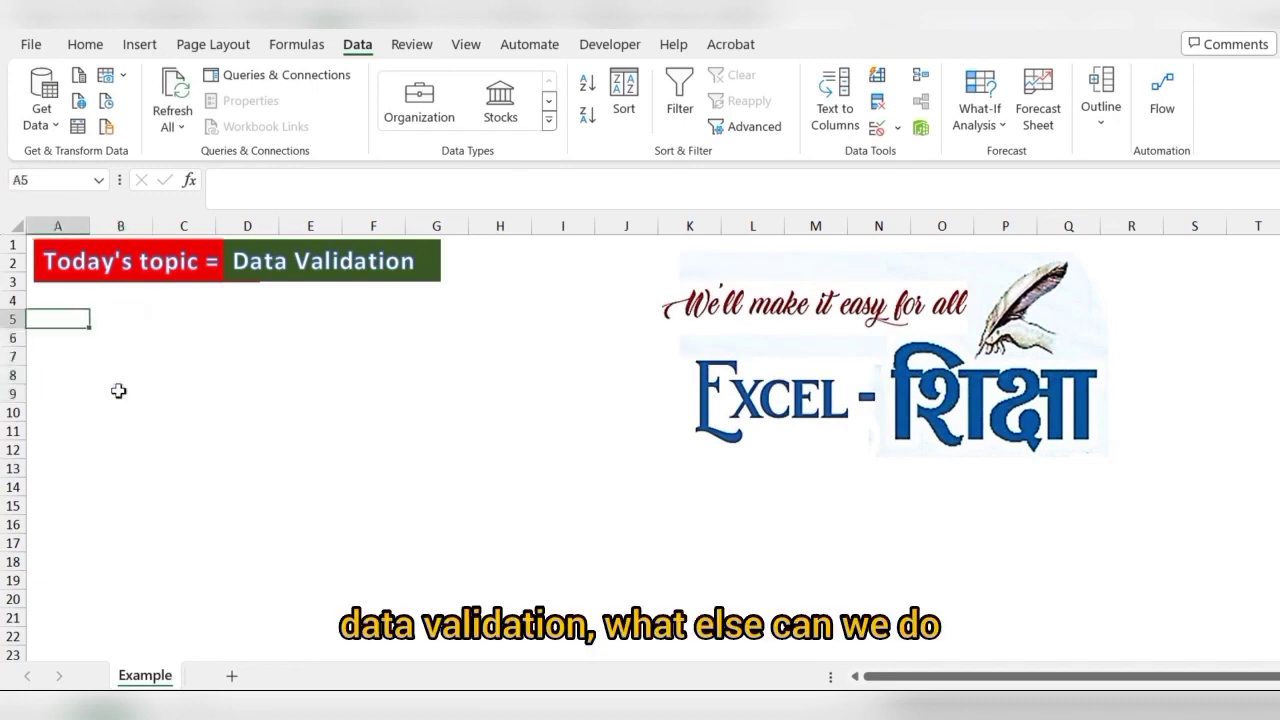
key(Right)
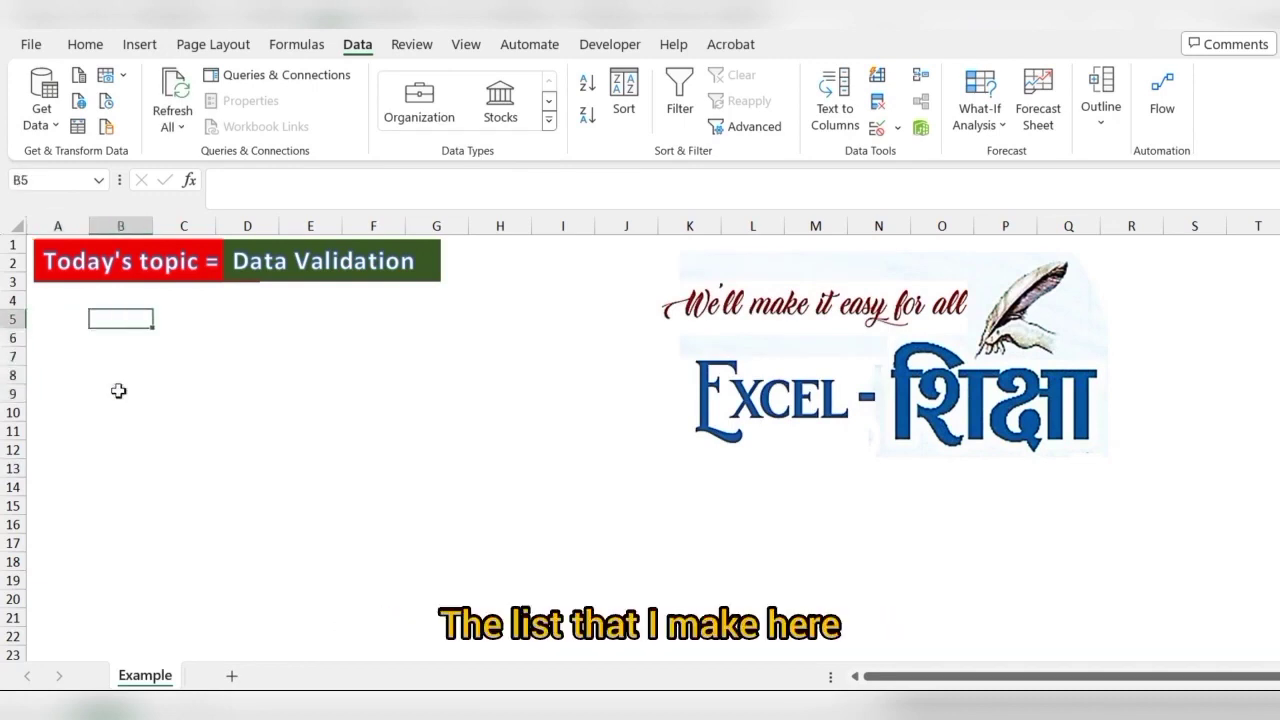
click(897, 128)
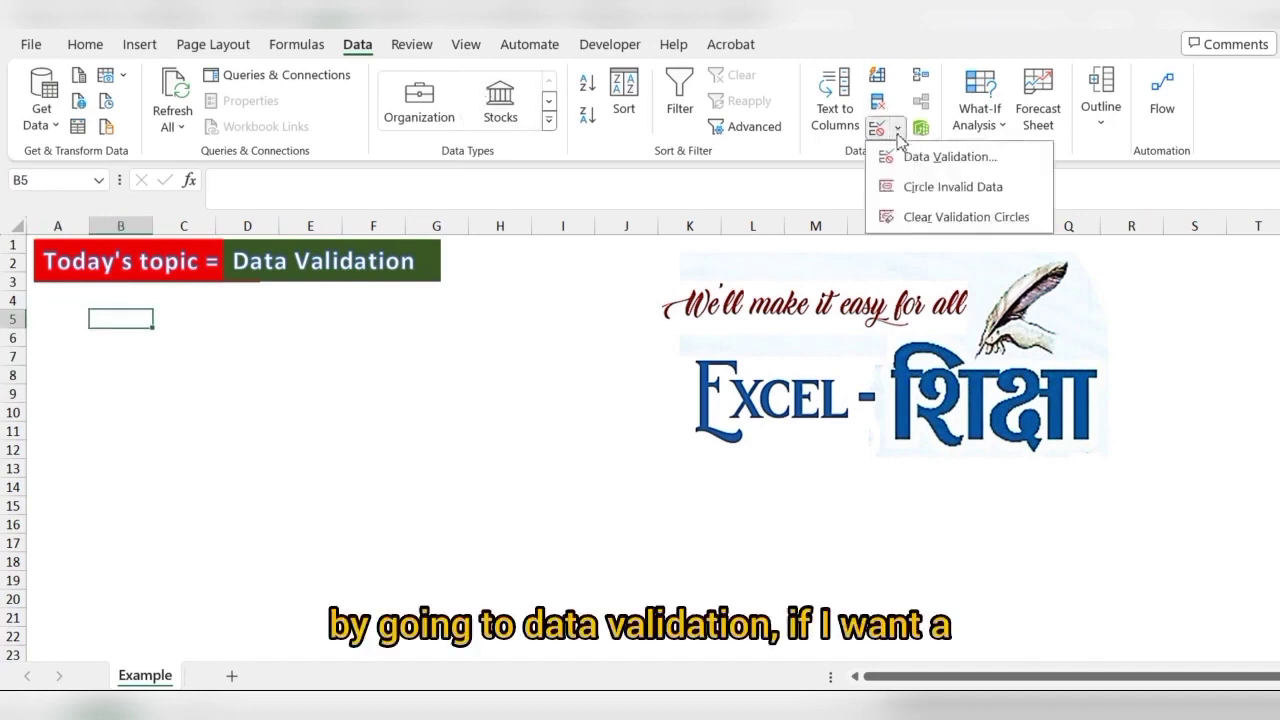
click(940, 158)
click(587, 372)
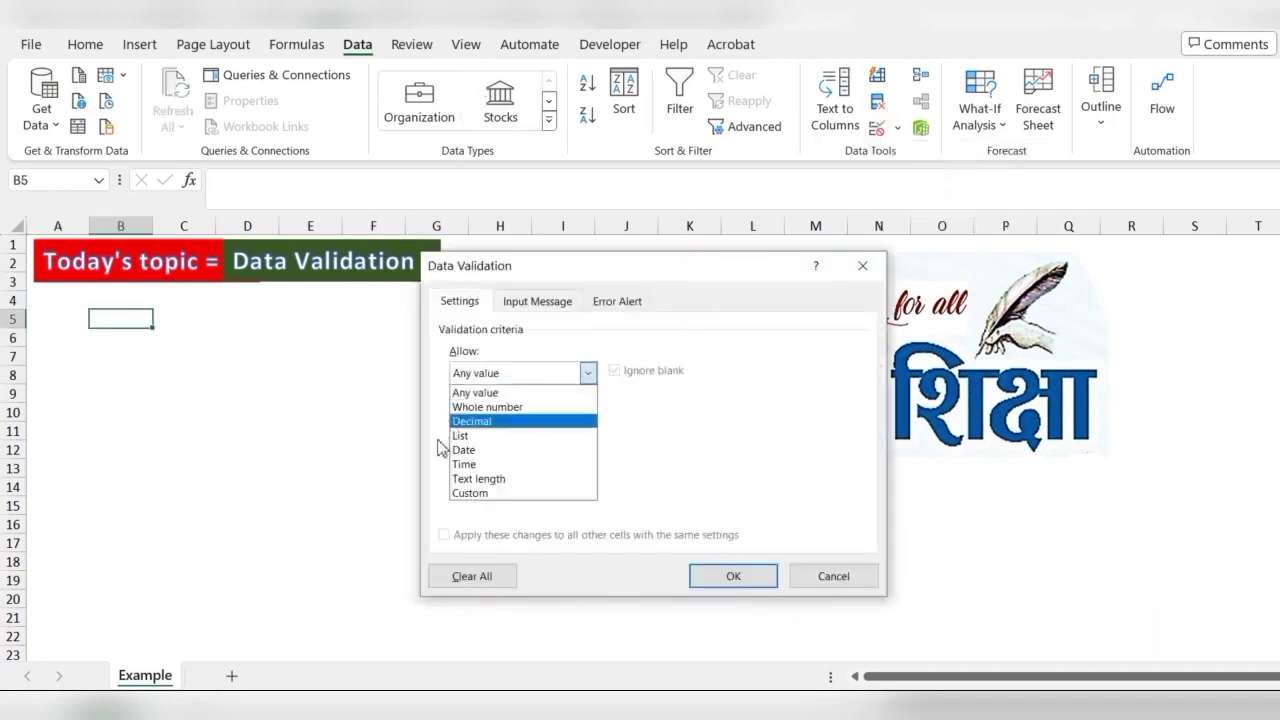
click(472, 439)
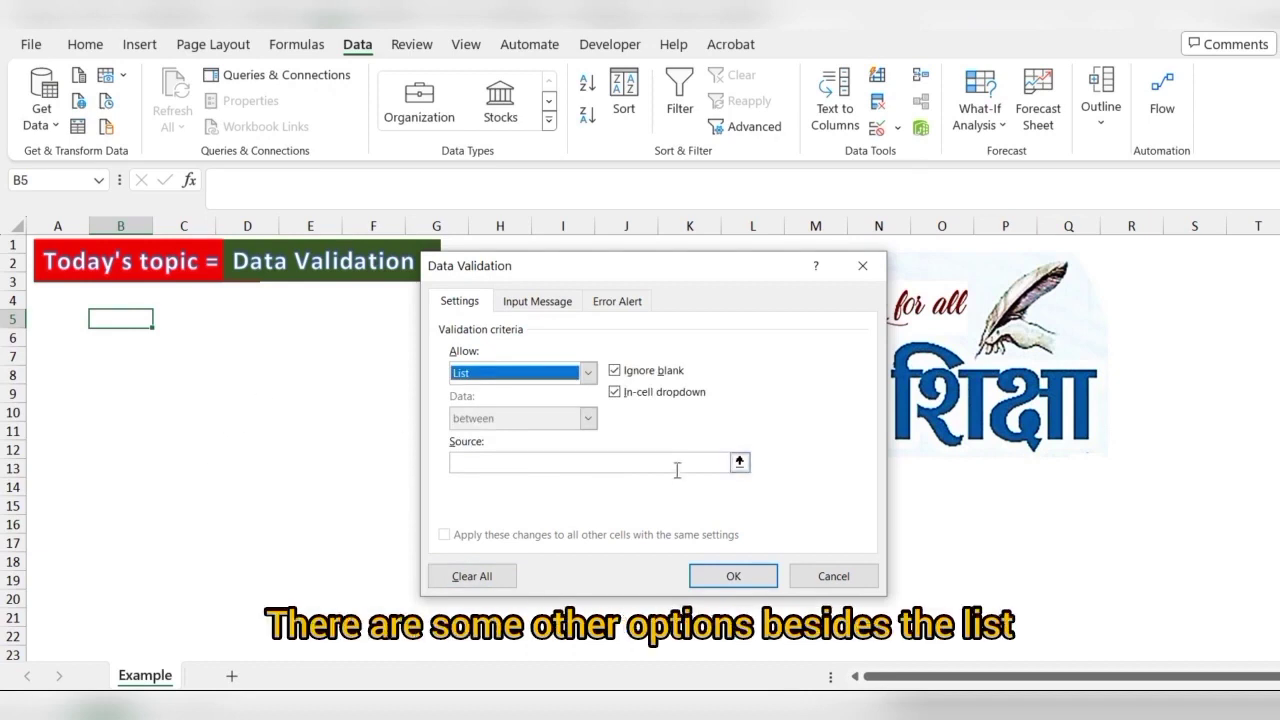
click(869, 268)
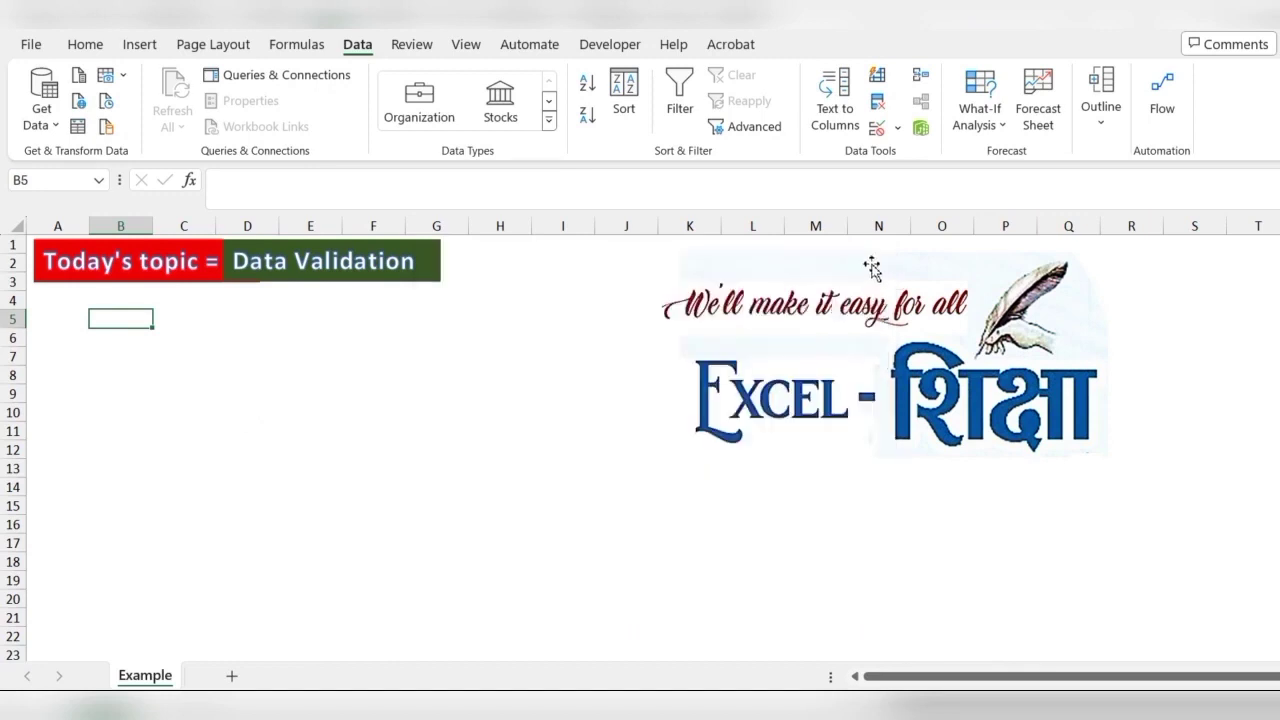
Enter the headers Name, Age and Date of joining in A5:C5 and spell-check them
click(146, 374)
click(75, 326)
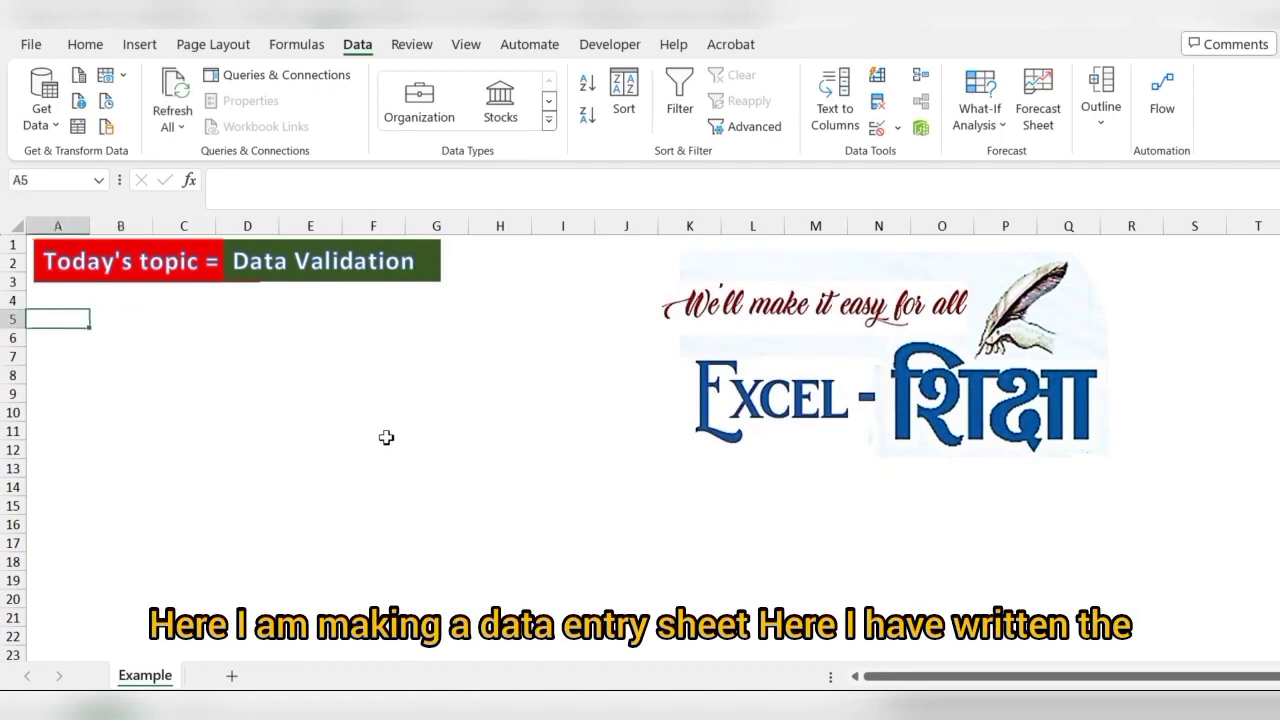
text(Name)
key(Tab)
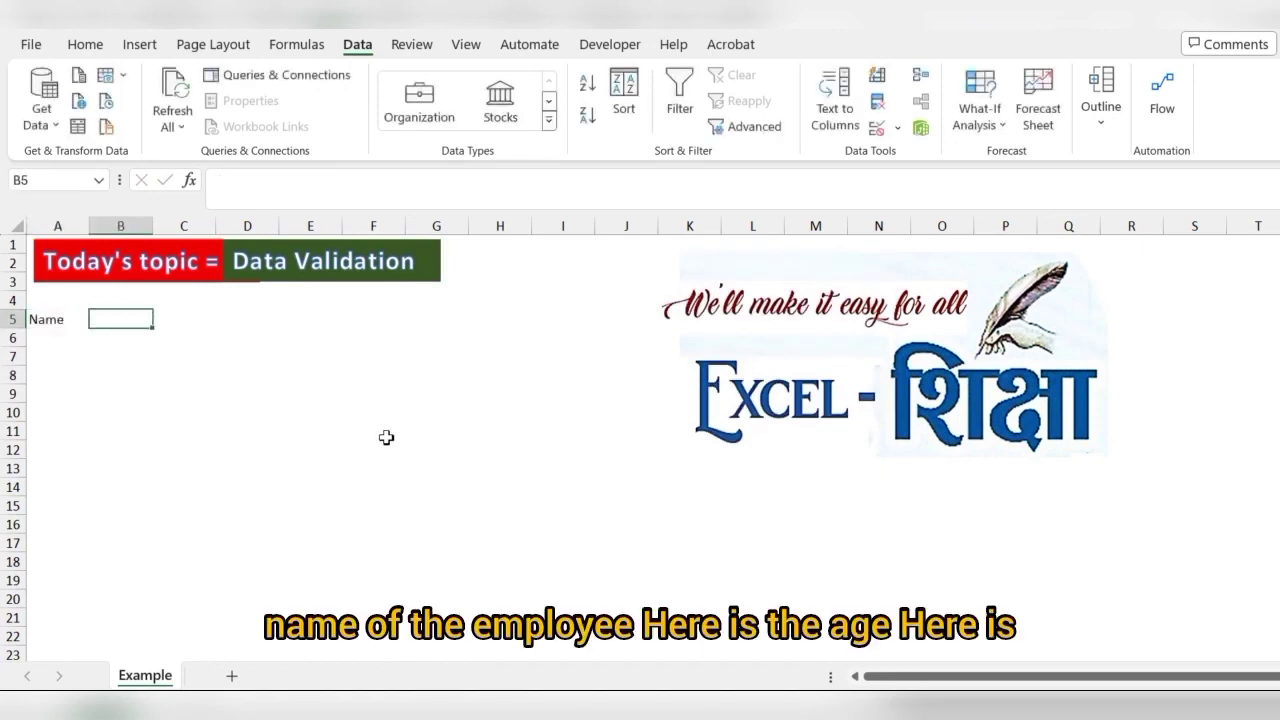
text(Ga)
key(BackSpace)
key(BackSpace)
key(BackSpace)
text(Age)
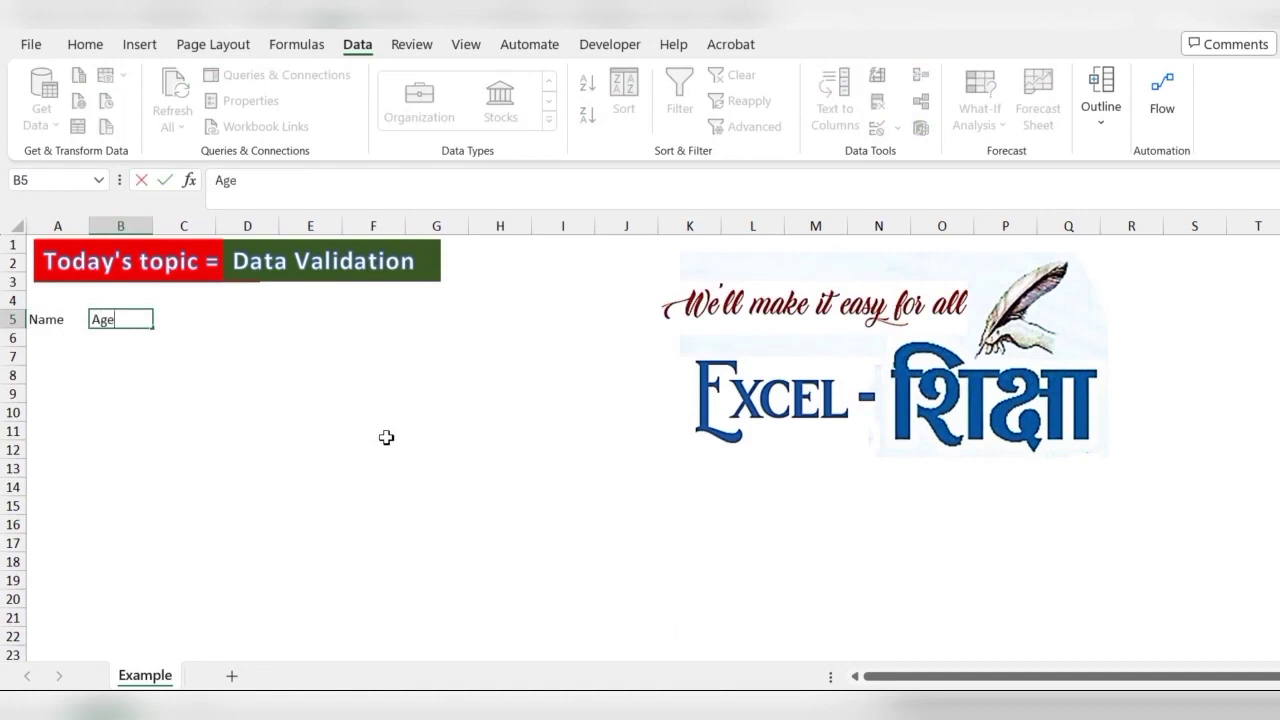
key(Tab)
text(D)
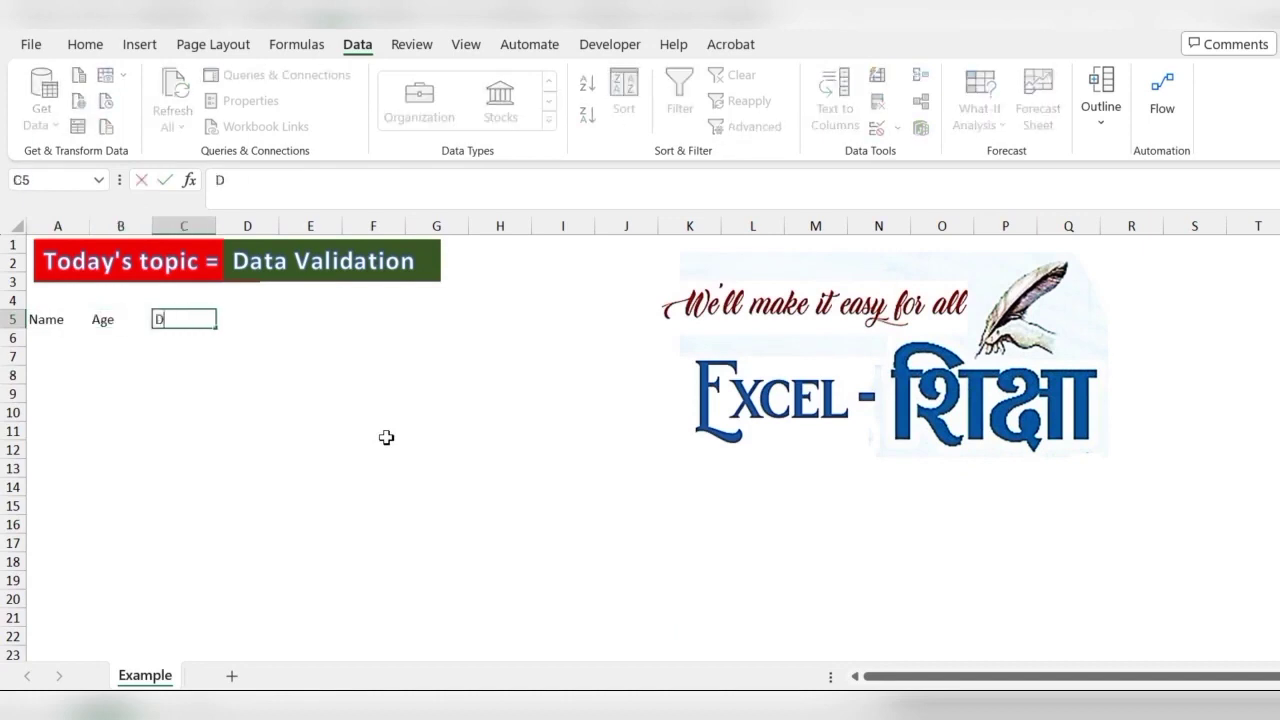
text(ate of joi)
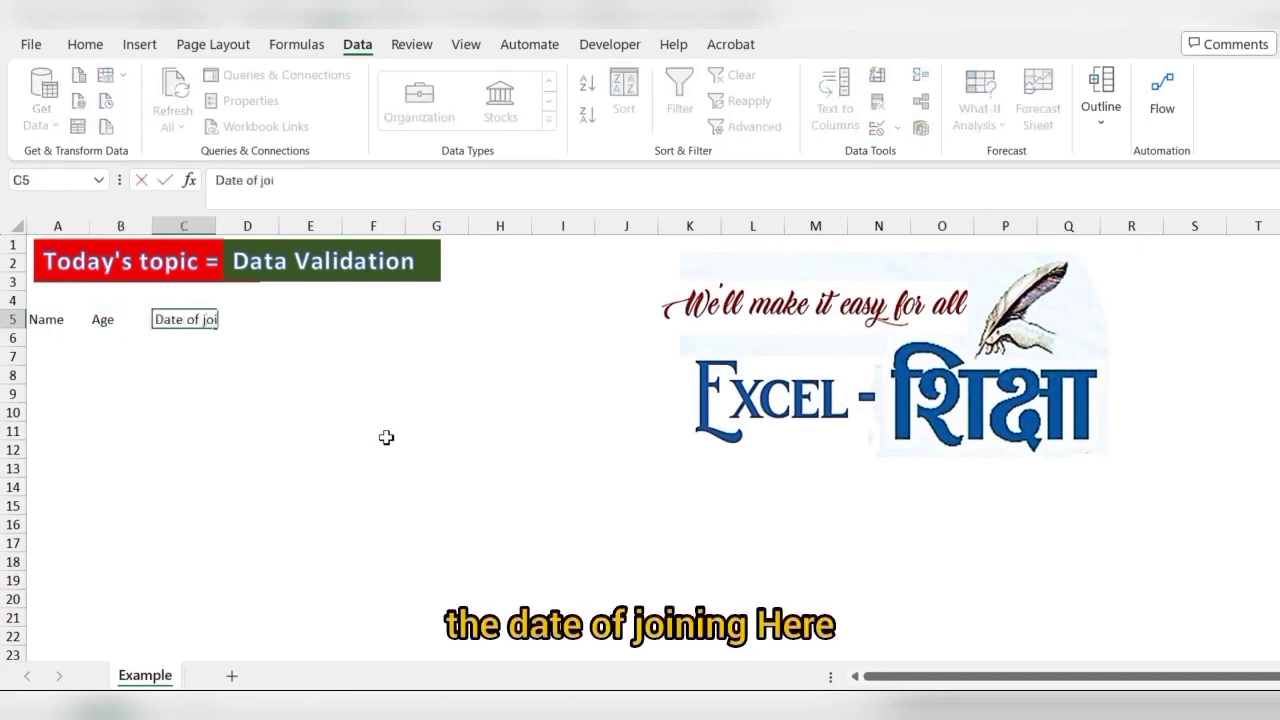
text(ng)
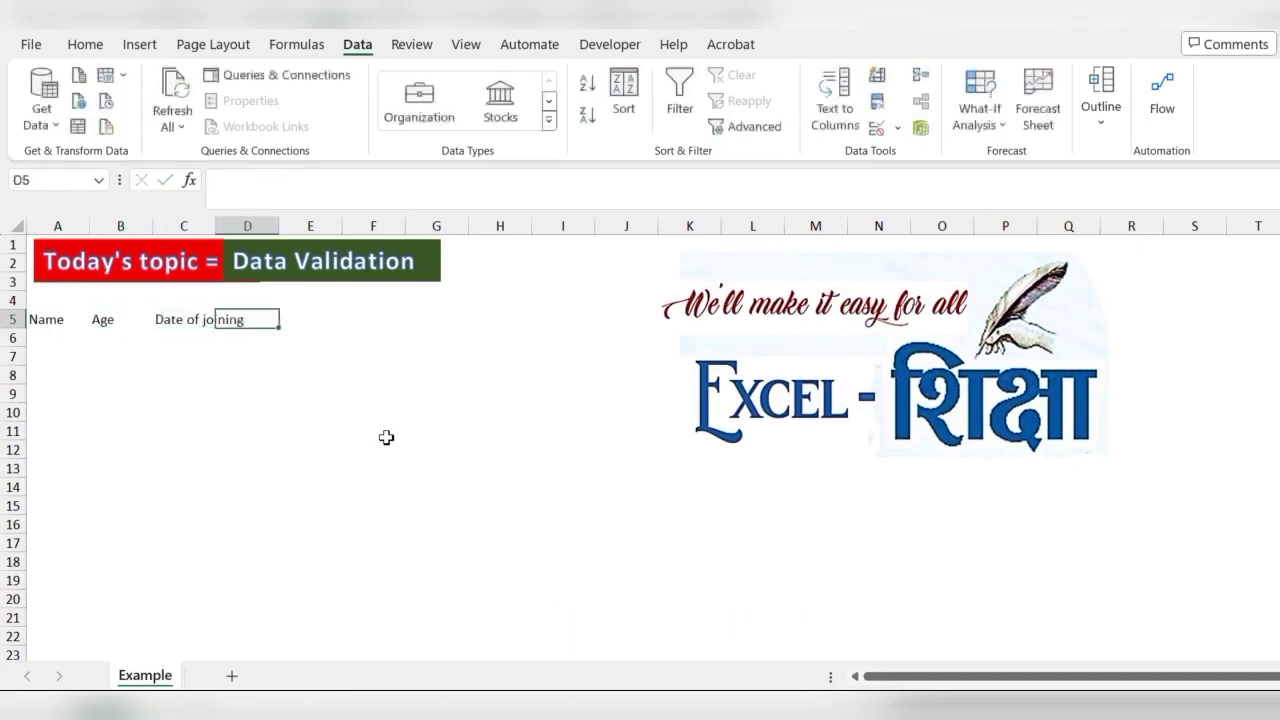
key(Left)
Apply All Borders to the table range A5:C11
key(Left)
key(shift+Right)
key(shift+Right)
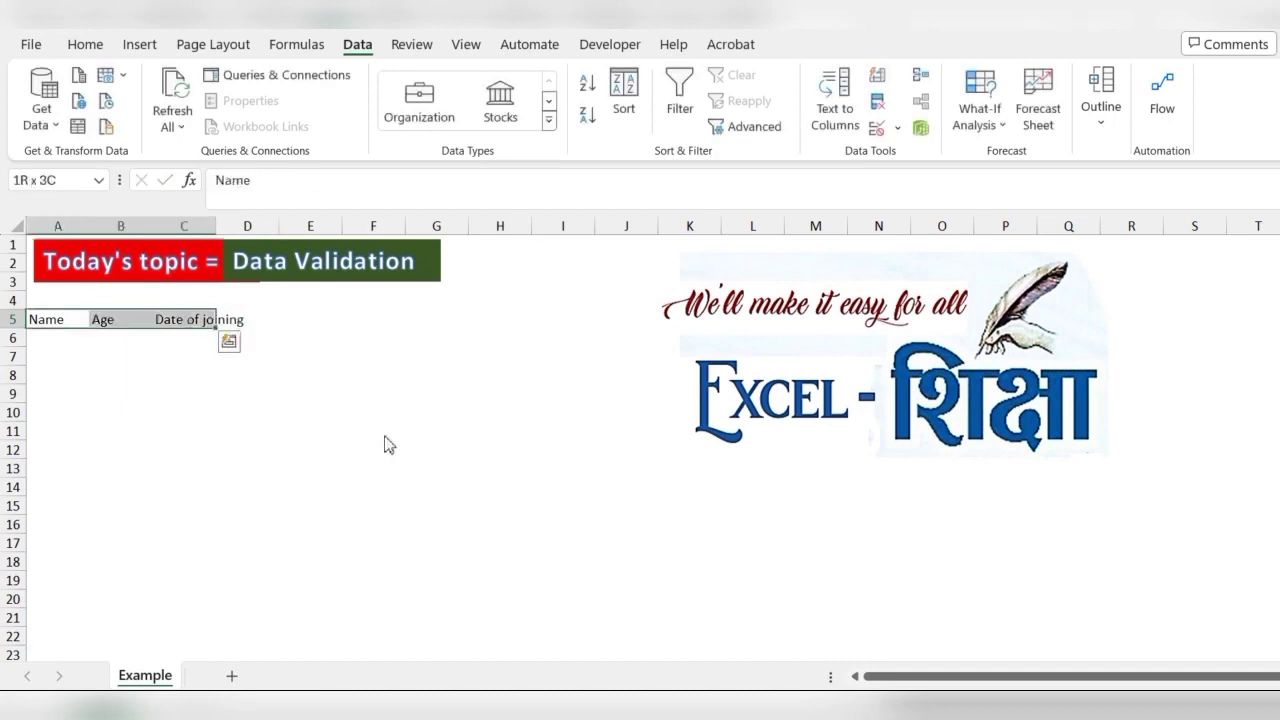
key(F7)
key(Return)
key(Left)
key(shift+Right)
key(shift+Right)
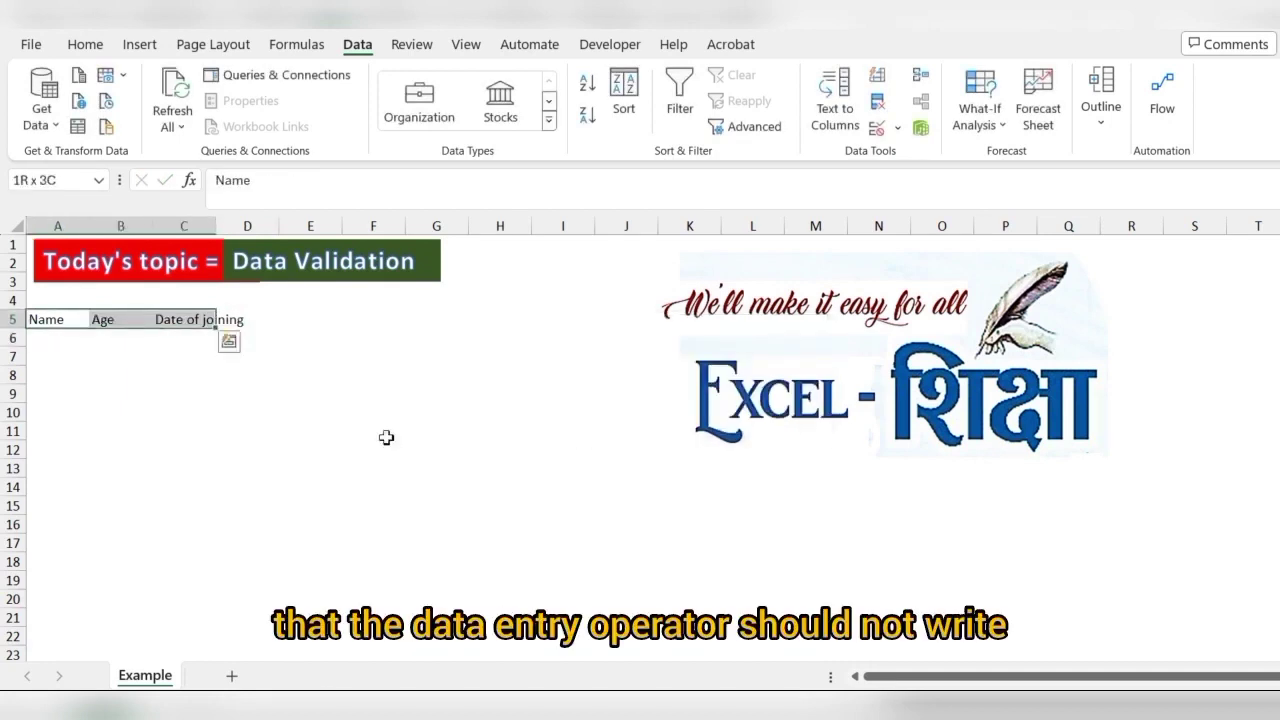
key(shift+Down)
key(shift+Down)
key(shift+Down)
key(shift+Down)
key(alt+h)
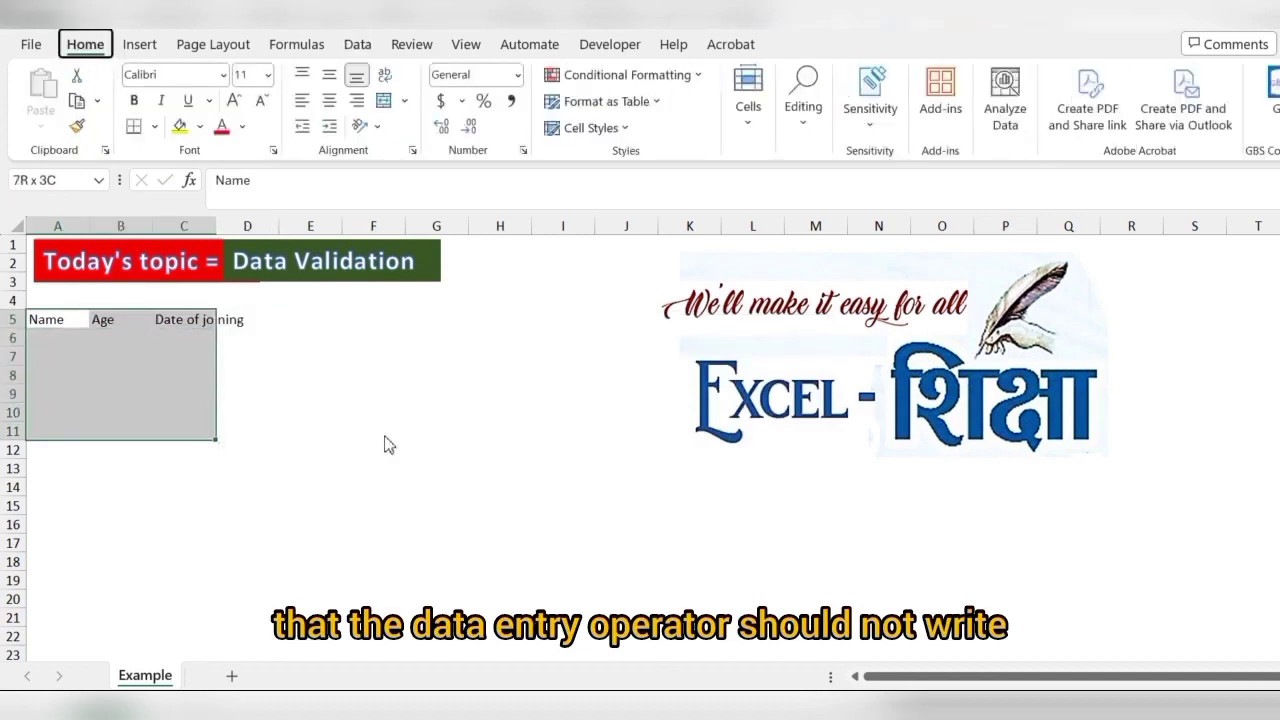
key(b)
key(a)
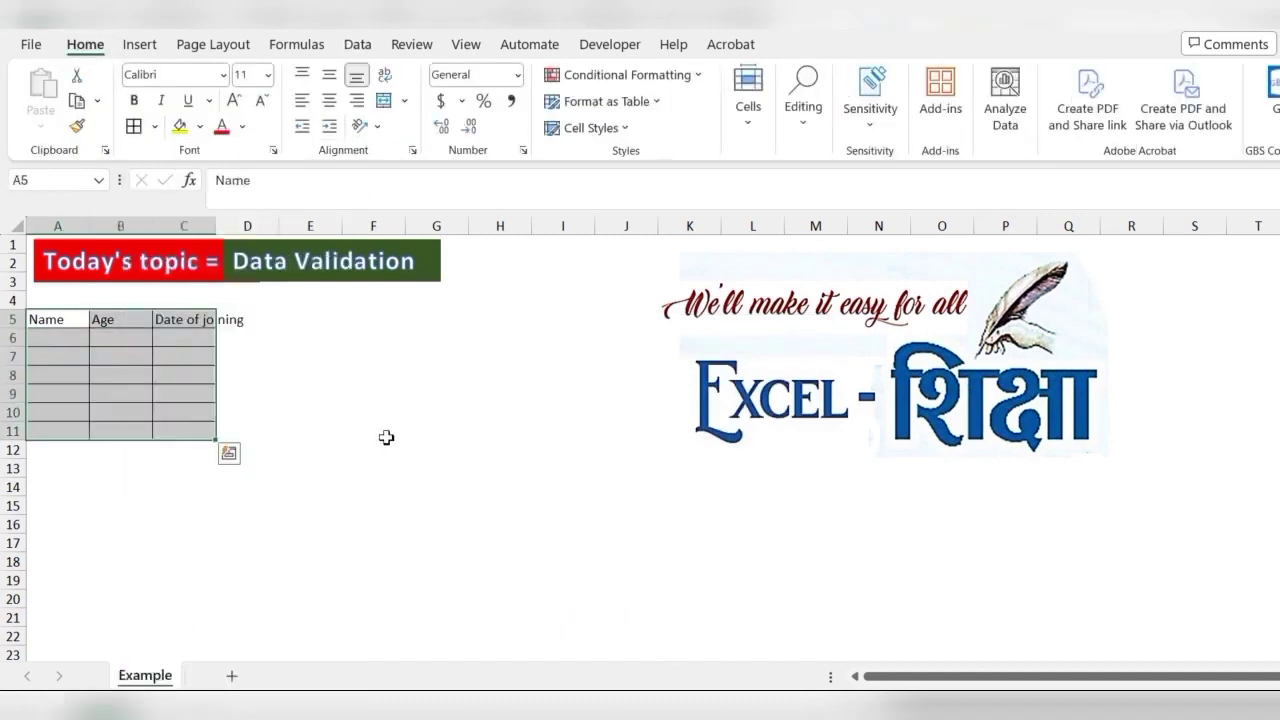
AutoFit columns A–C, center the Age header, and widen columns A and B
key(alt+h)
key(o)
key(i)
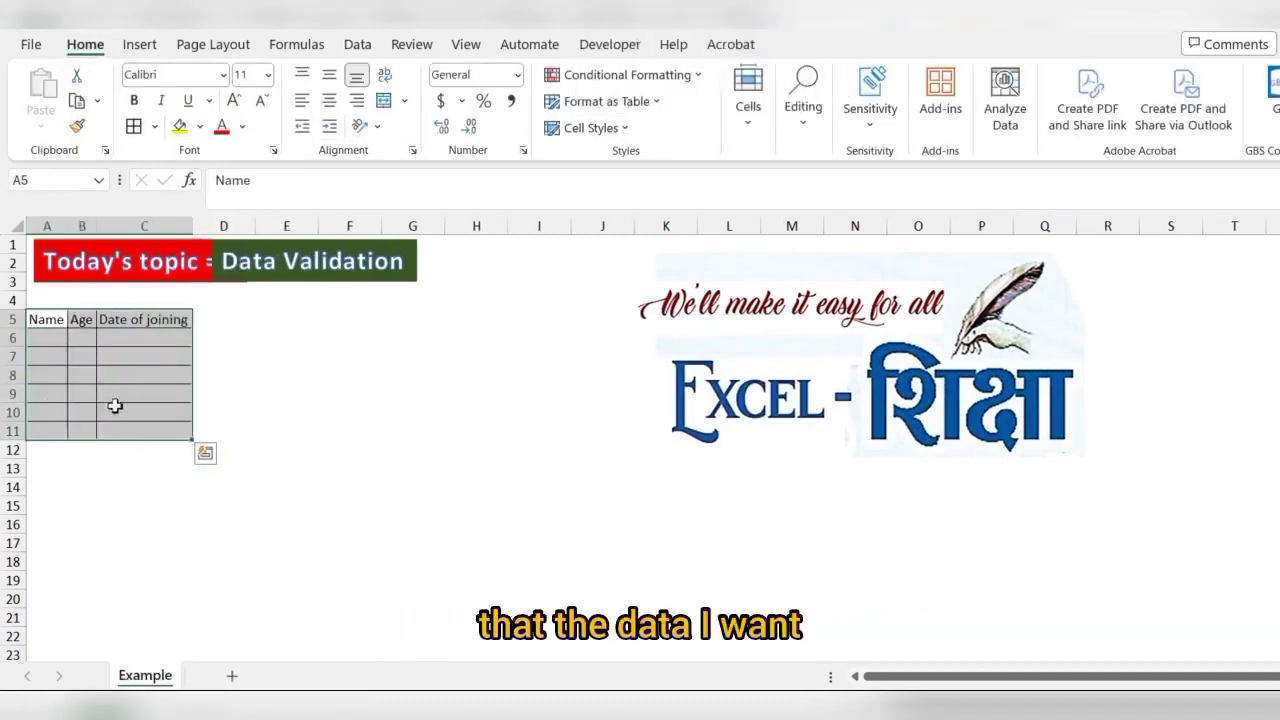
click(85, 374)
drag(97, 226, 145, 226)
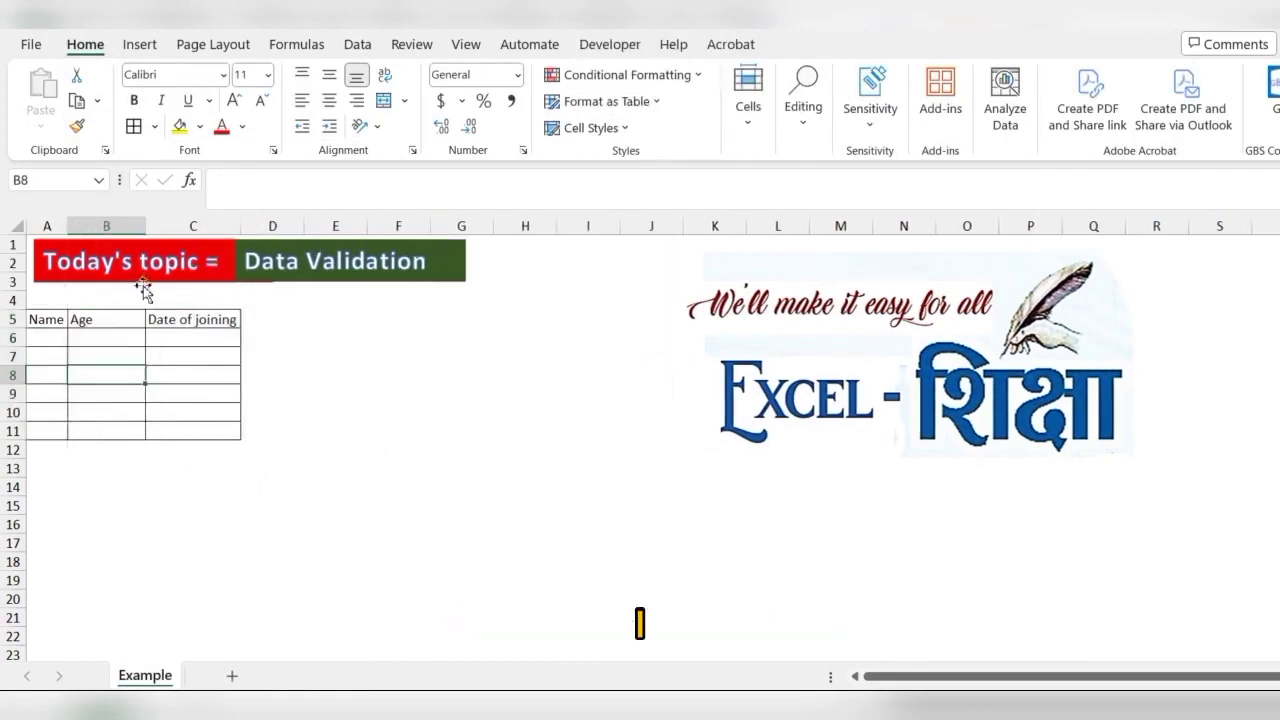
click(103, 319)
click(329, 101)
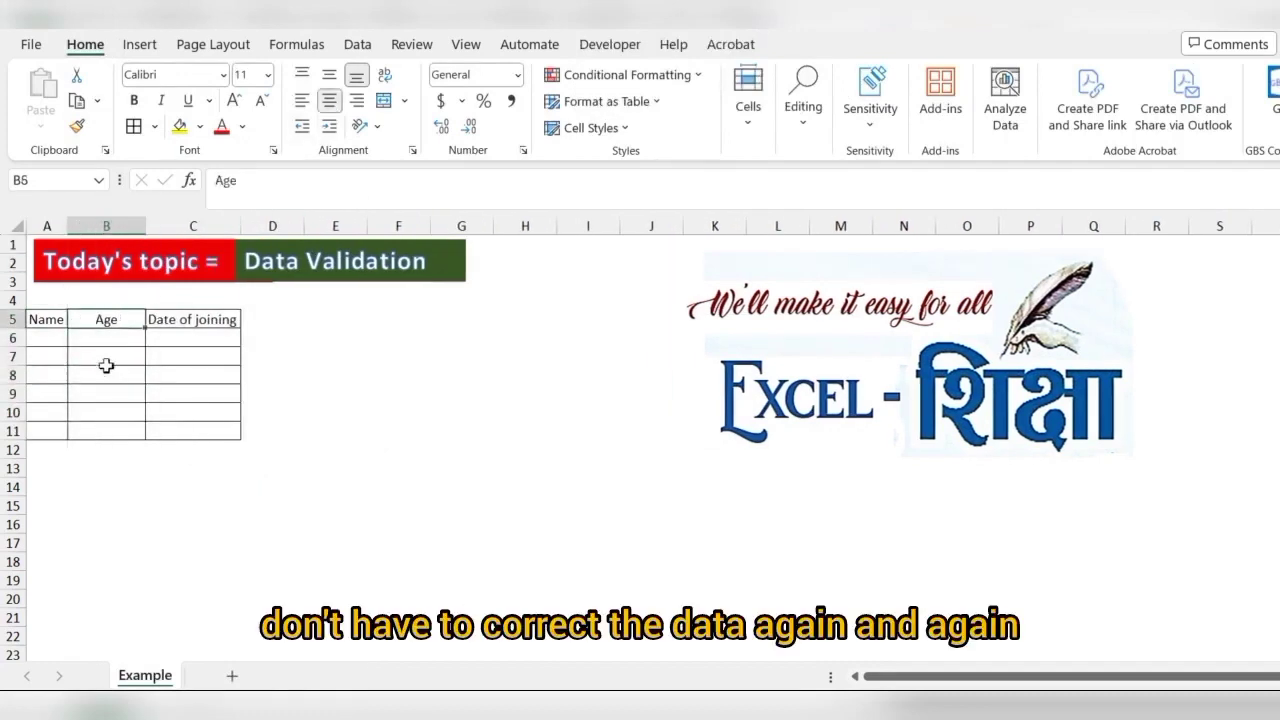
drag(67, 226, 119, 226)
drag(70, 319, 89, 470)
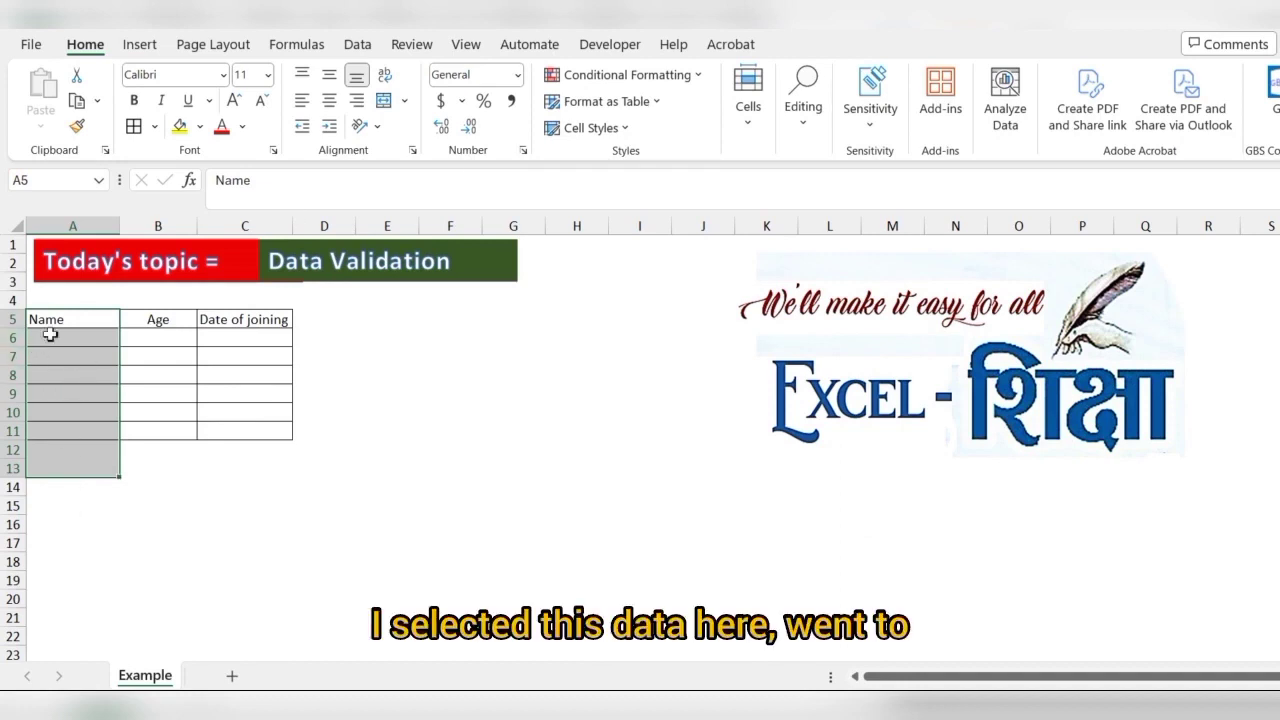
Apply a Custom validation rule =istext(A6)=true to the Name cells A5:A13
click(140, 44)
click(358, 44)
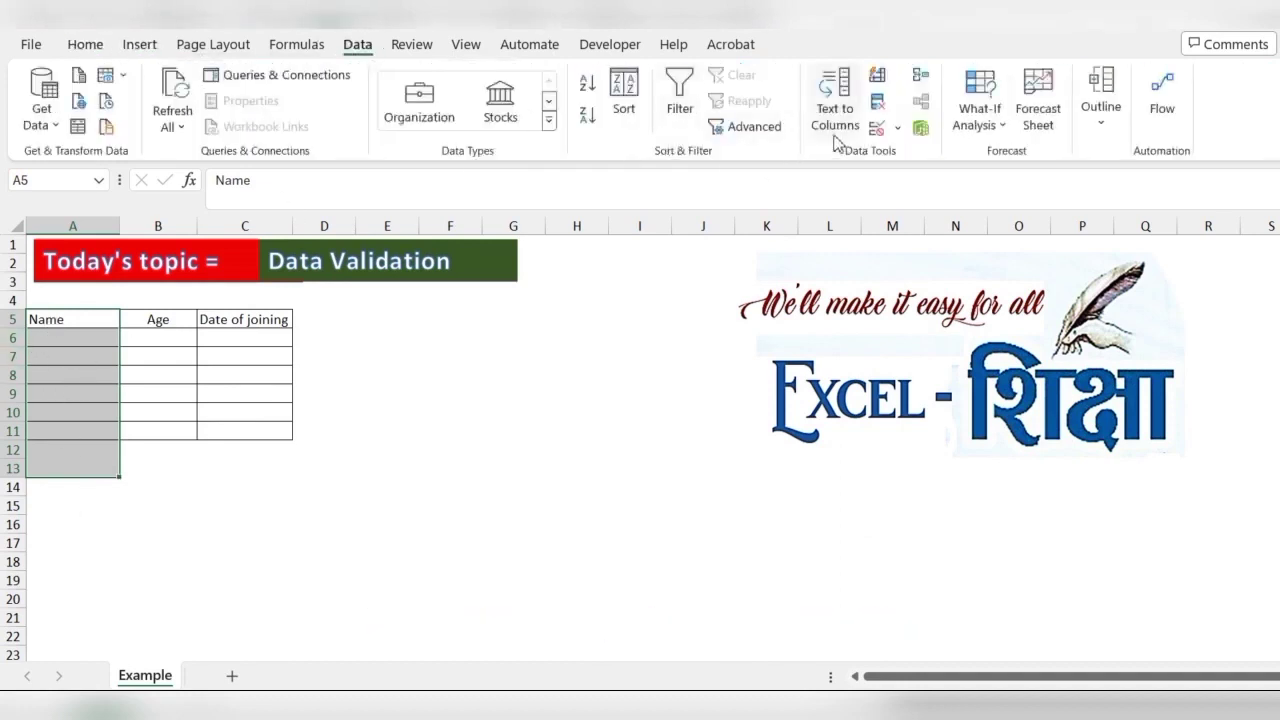
click(897, 127)
click(895, 157)
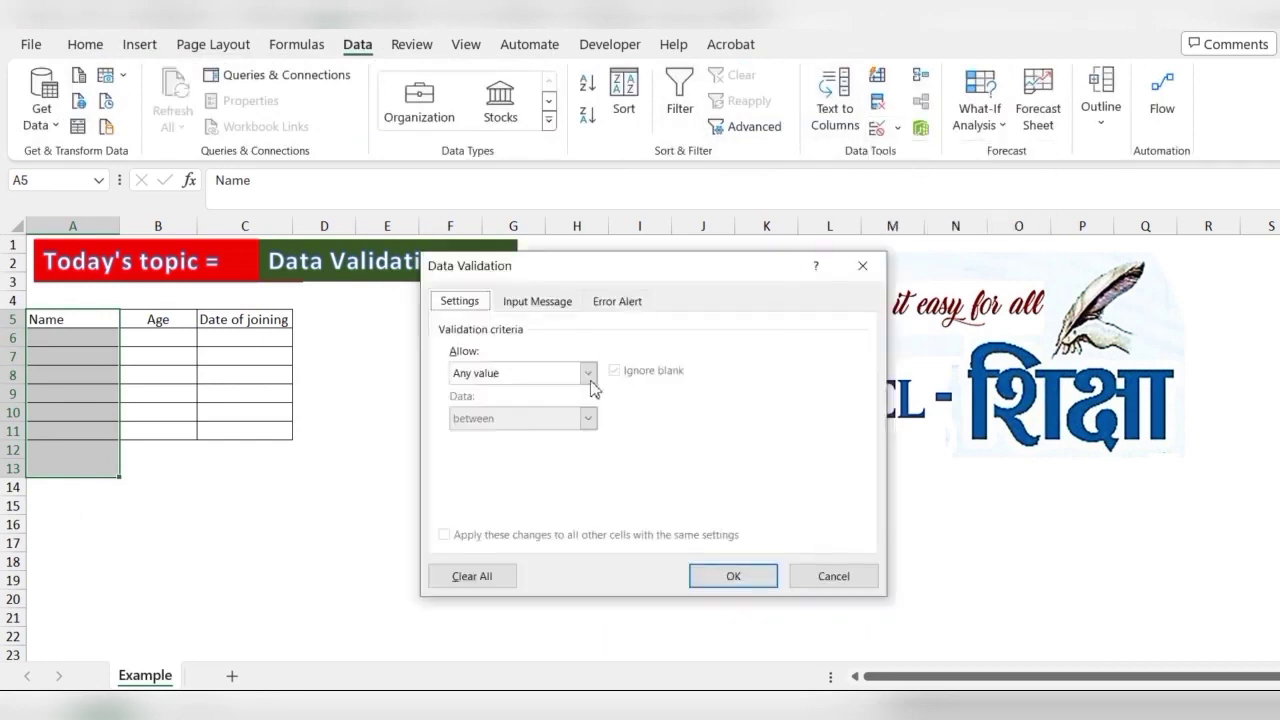
click(543, 368)
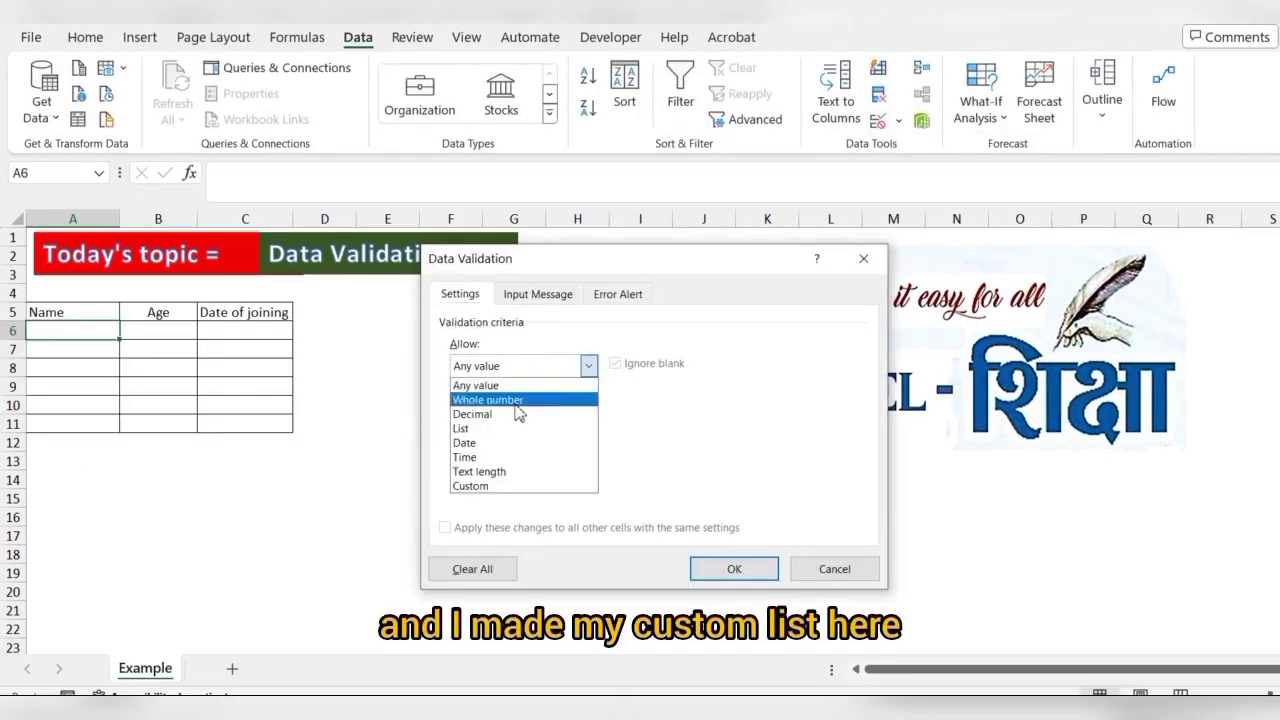
click(493, 488)
click(510, 457)
text(=is)
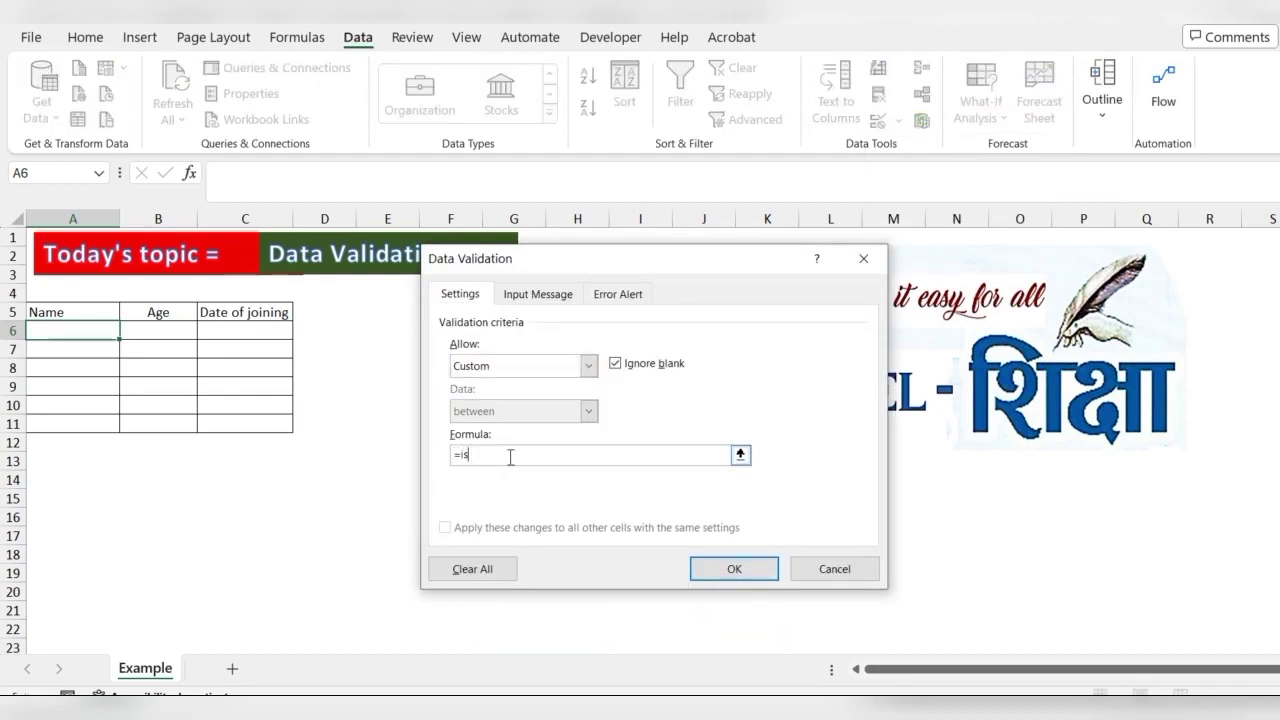
text(text)
text(()
click(70, 333)
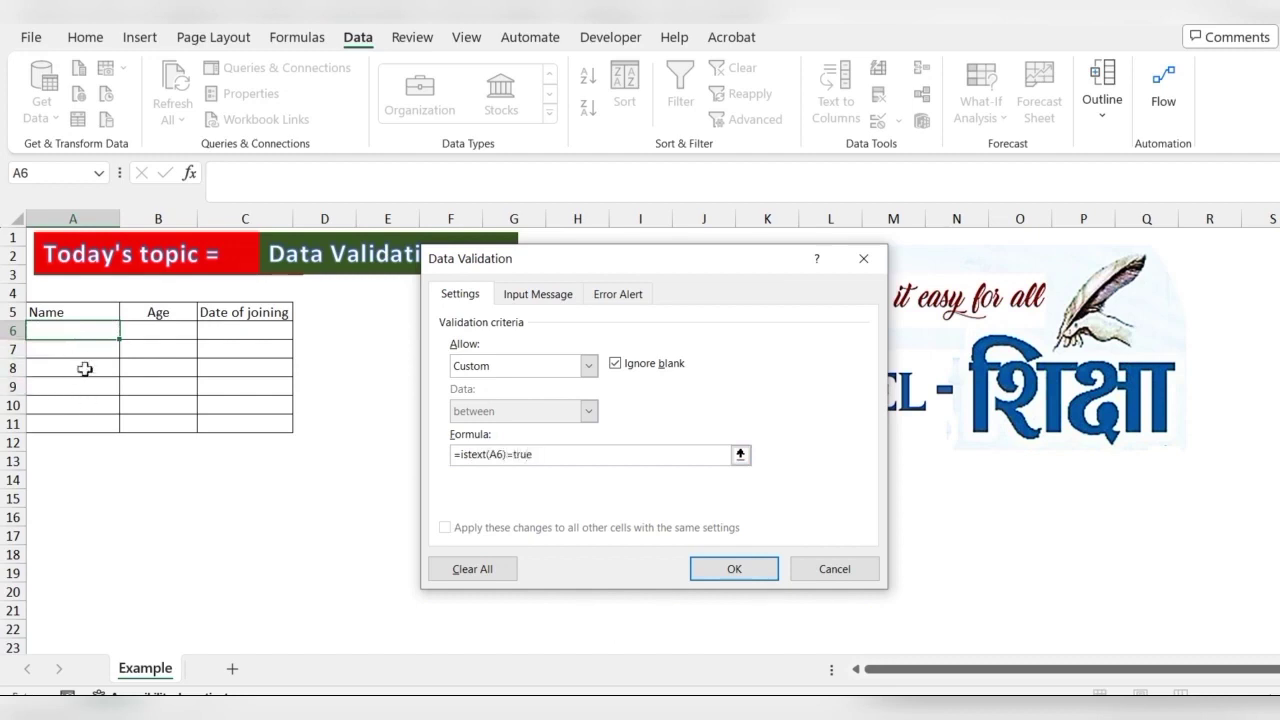
click(734, 570)
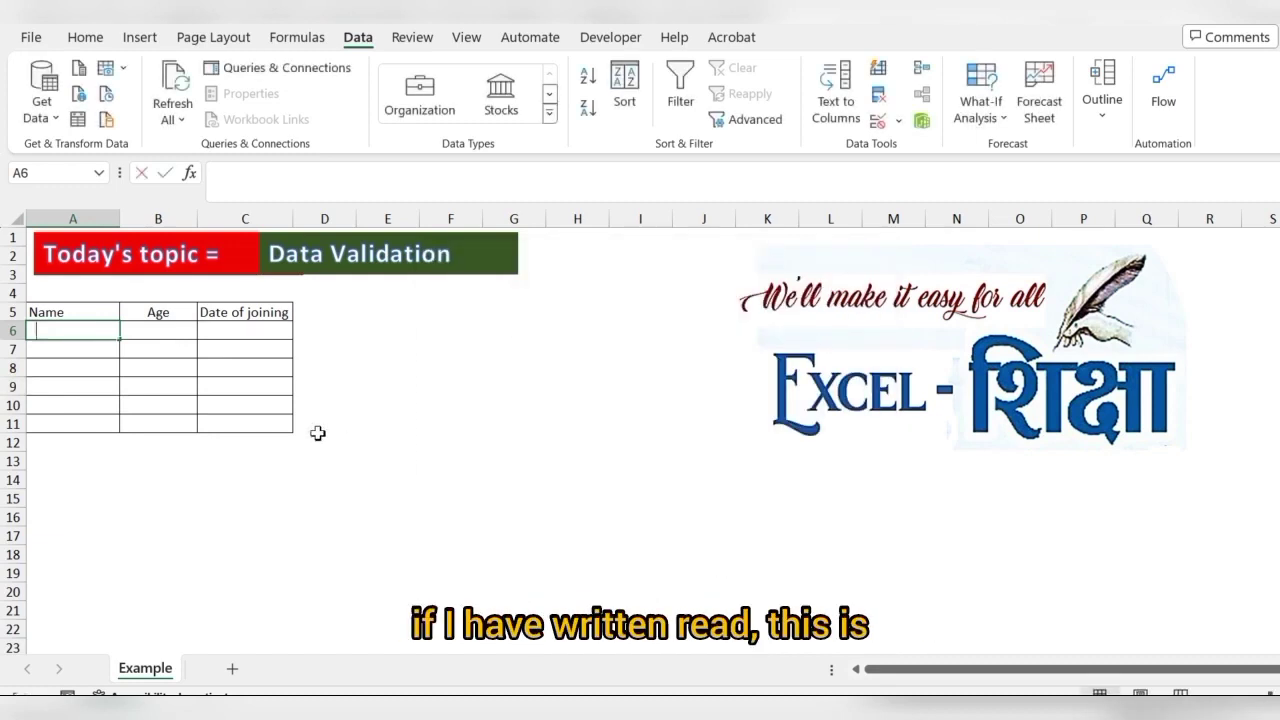
Enter a sample name in A6, confirm 1234 is rejected, and fill the name down to A15
text(Pradeep)
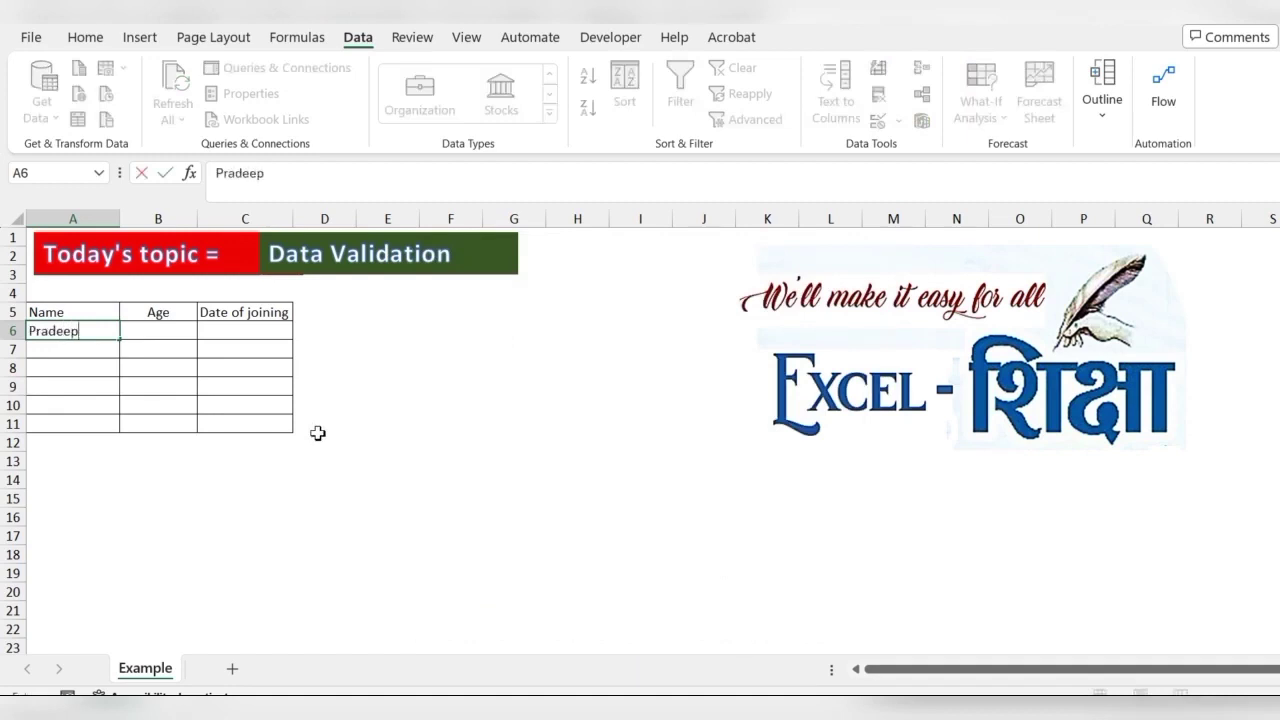
key(ctrl+Return)
text(12)
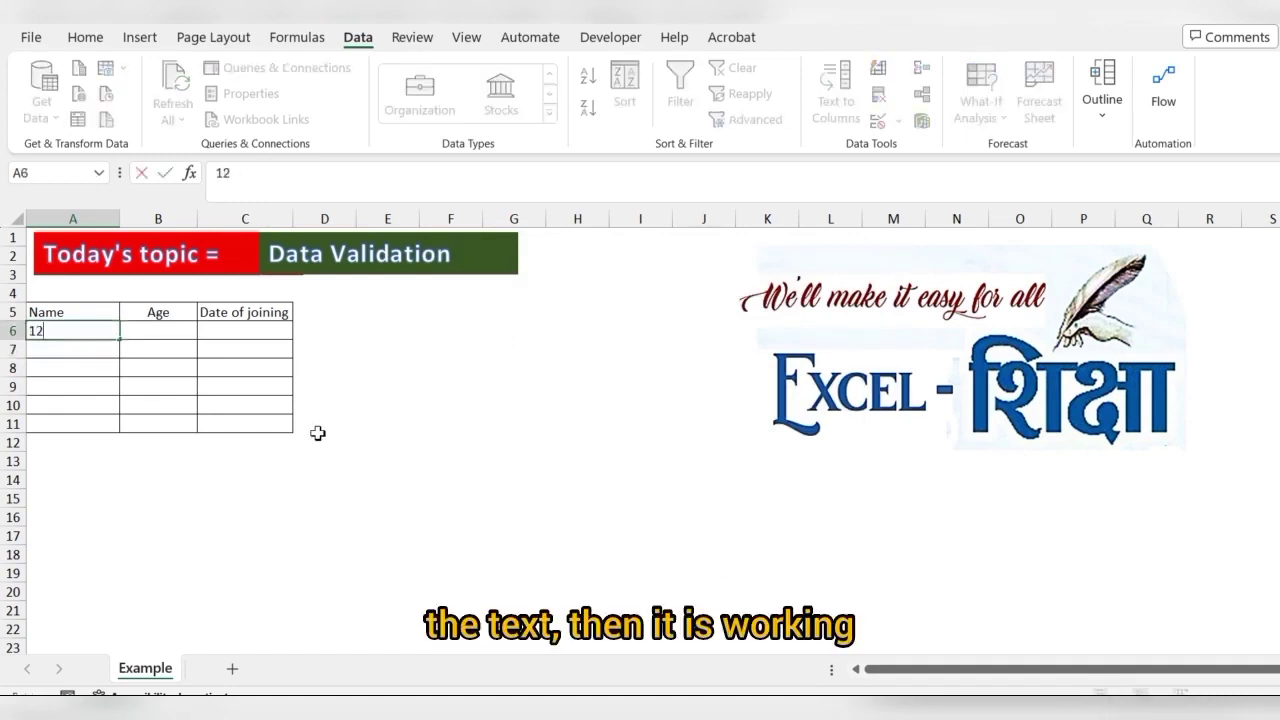
text(34)
key(Return)
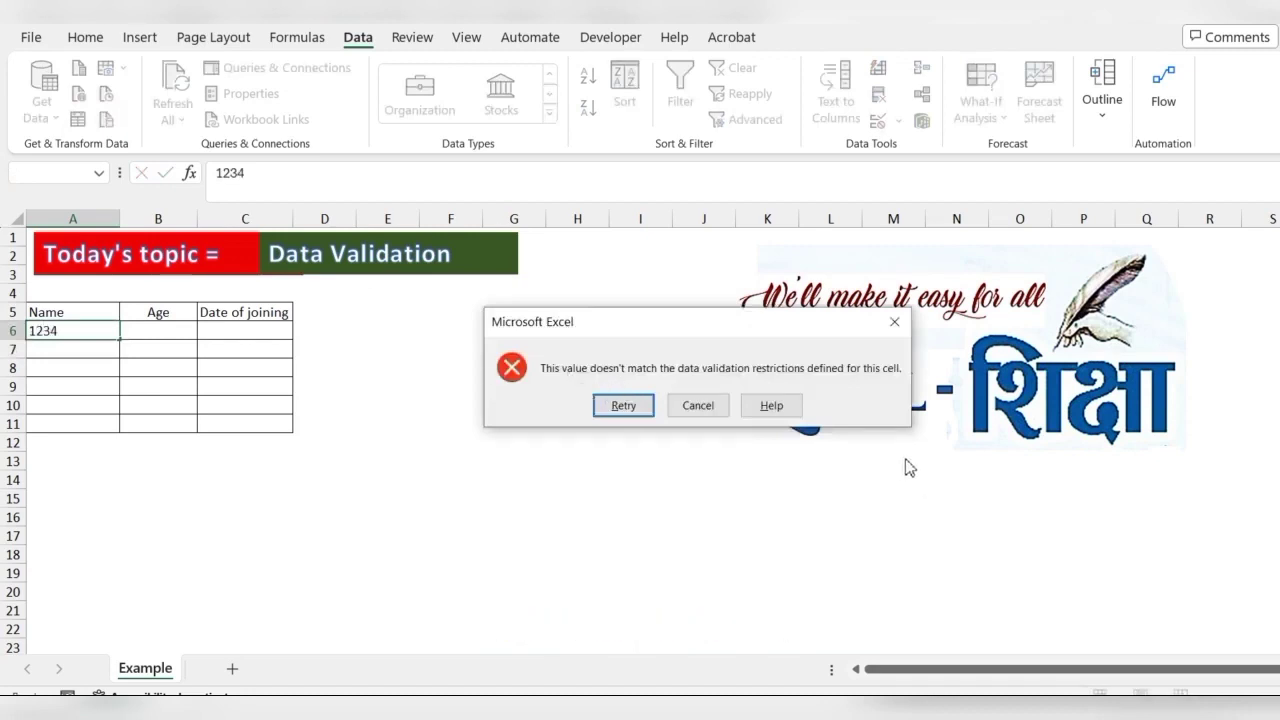
click(894, 321)
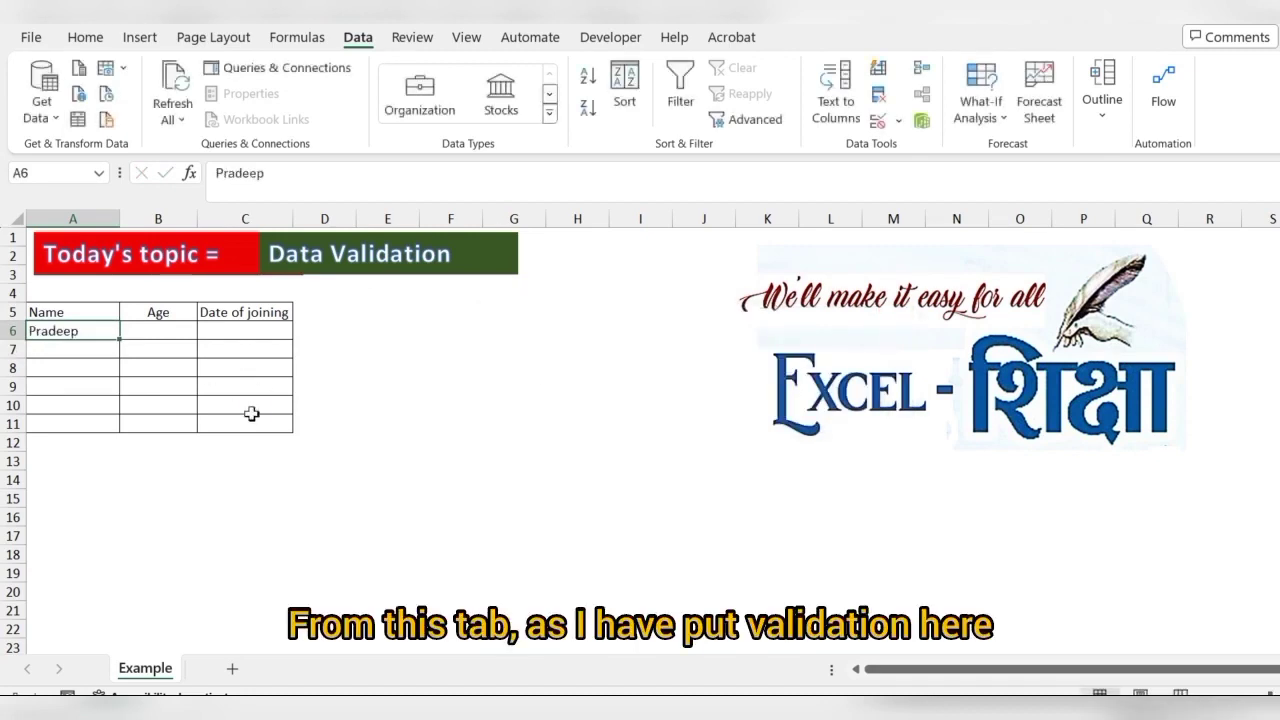
drag(119, 340, 119, 505)
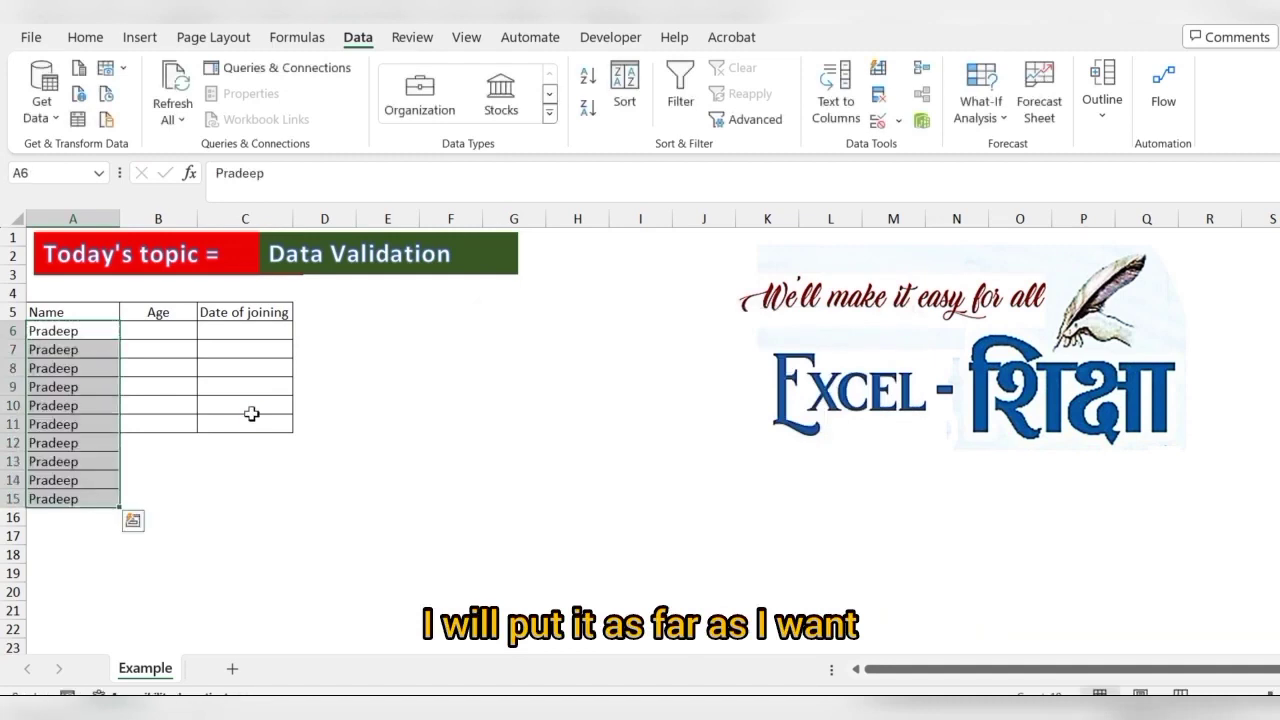
Test numbers 1112, 1321 and 1223 in A7 and A8, dismissing each validation error
key(Down)
text(1112)
key(Return)
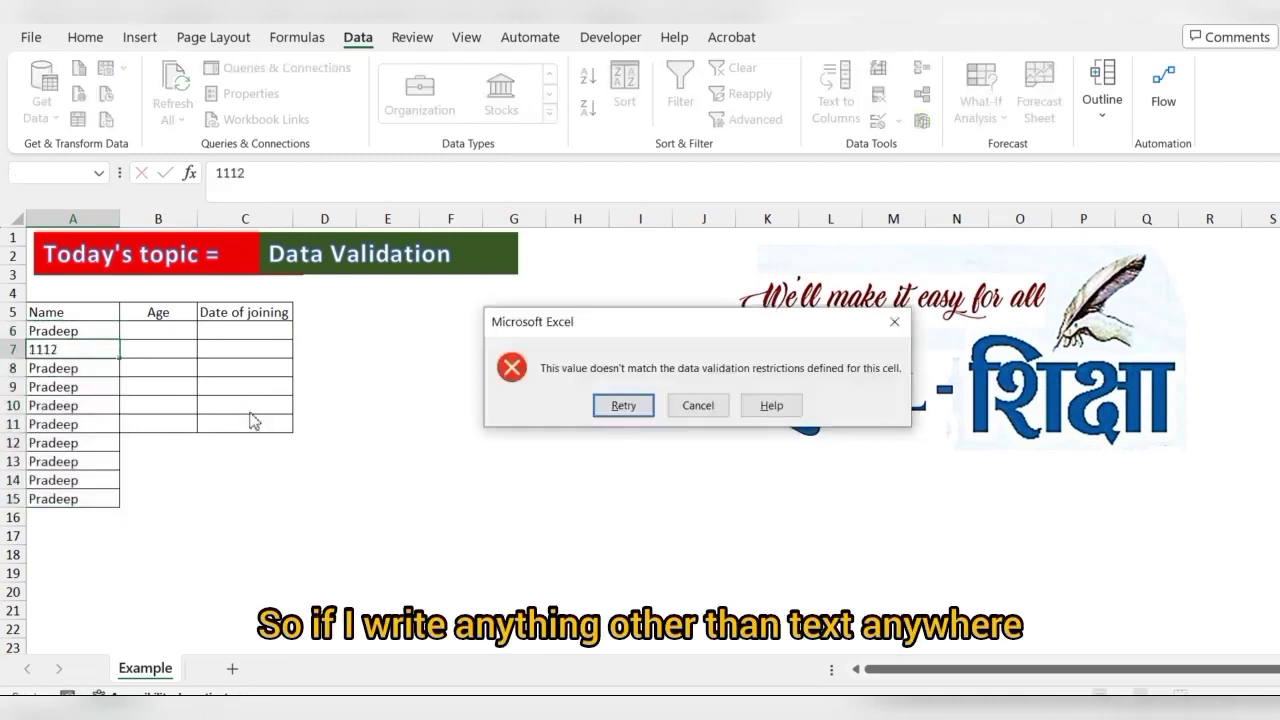
key(Escape)
key(Down)
text(1321)
key(Return)
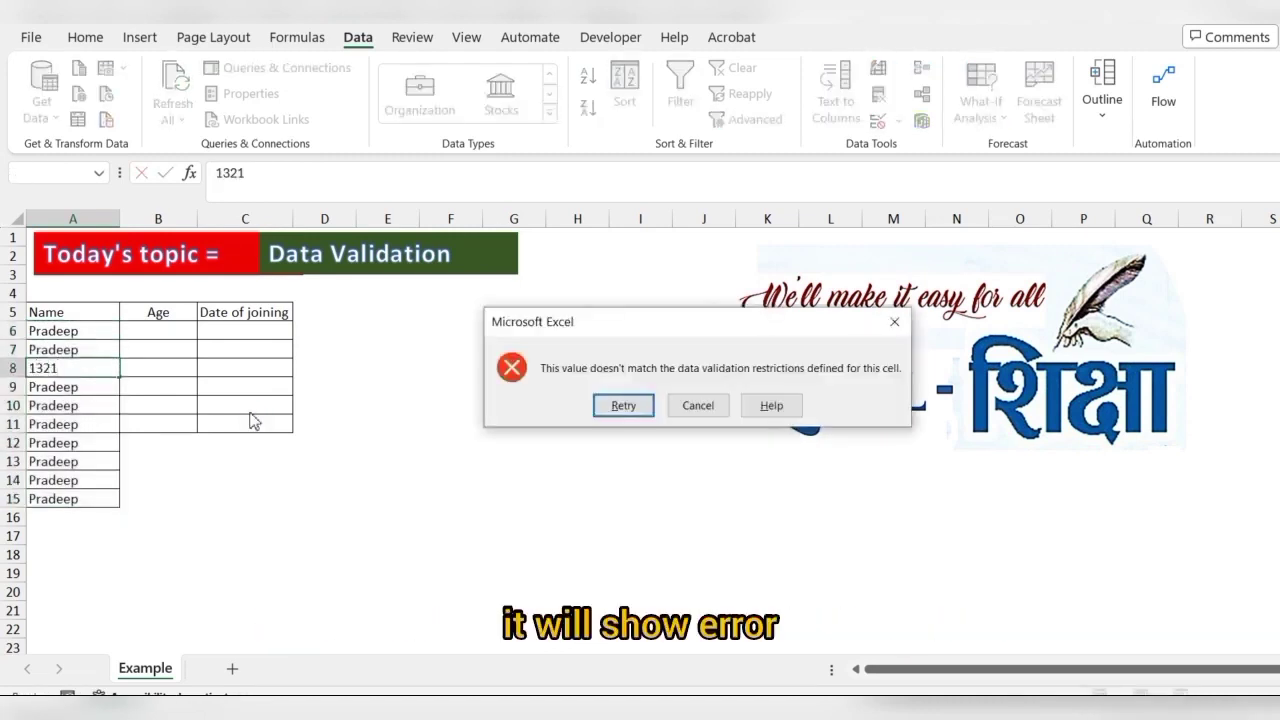
click(621, 412)
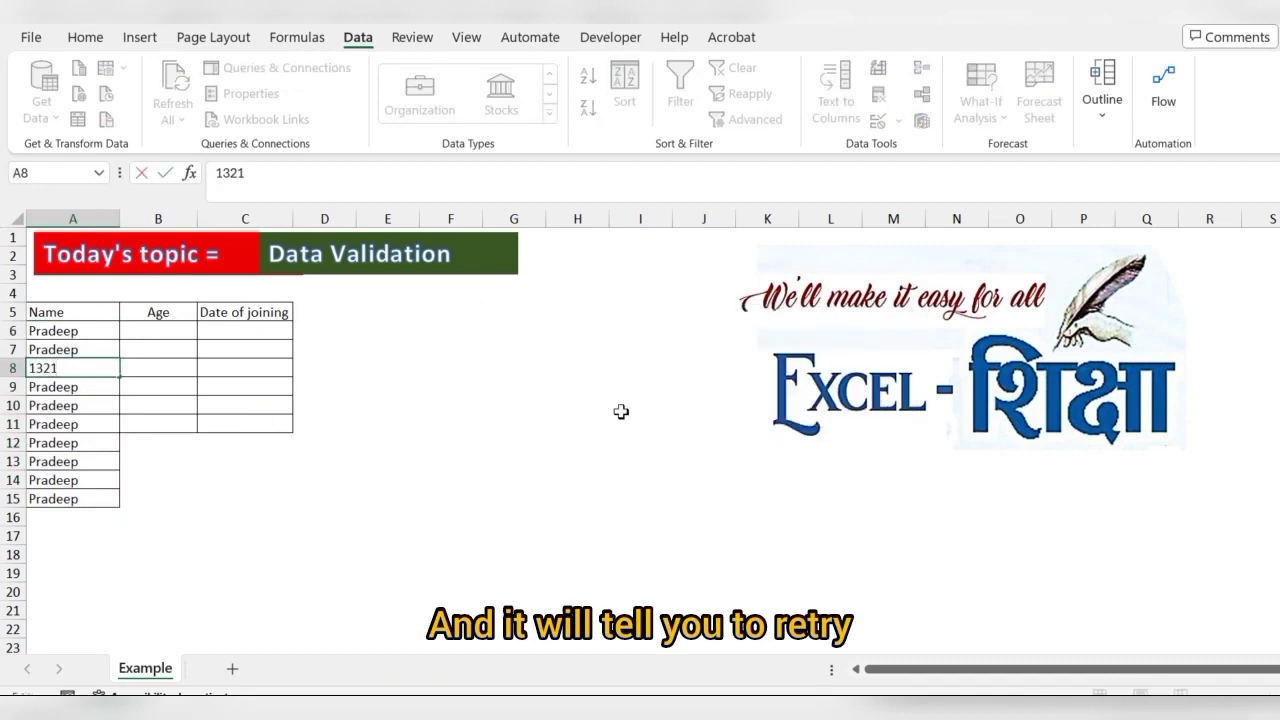
key(Escape)
key(Up)
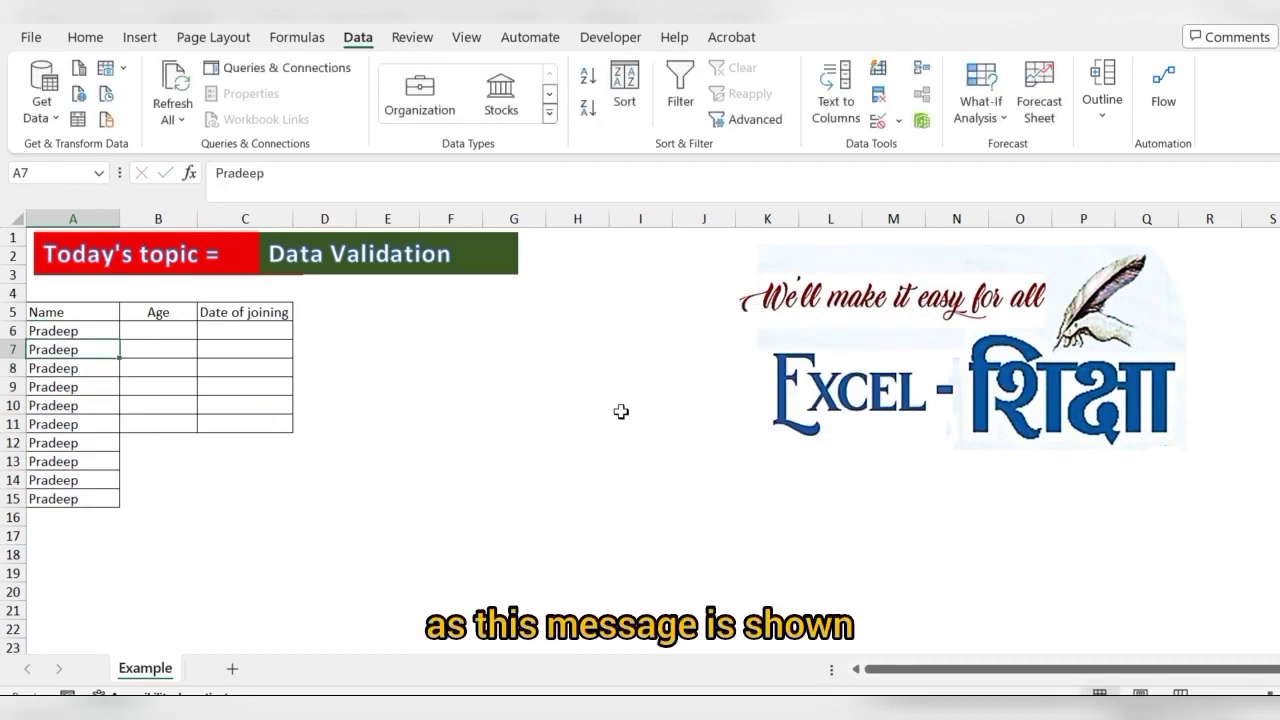
text(1223)
key(Return)
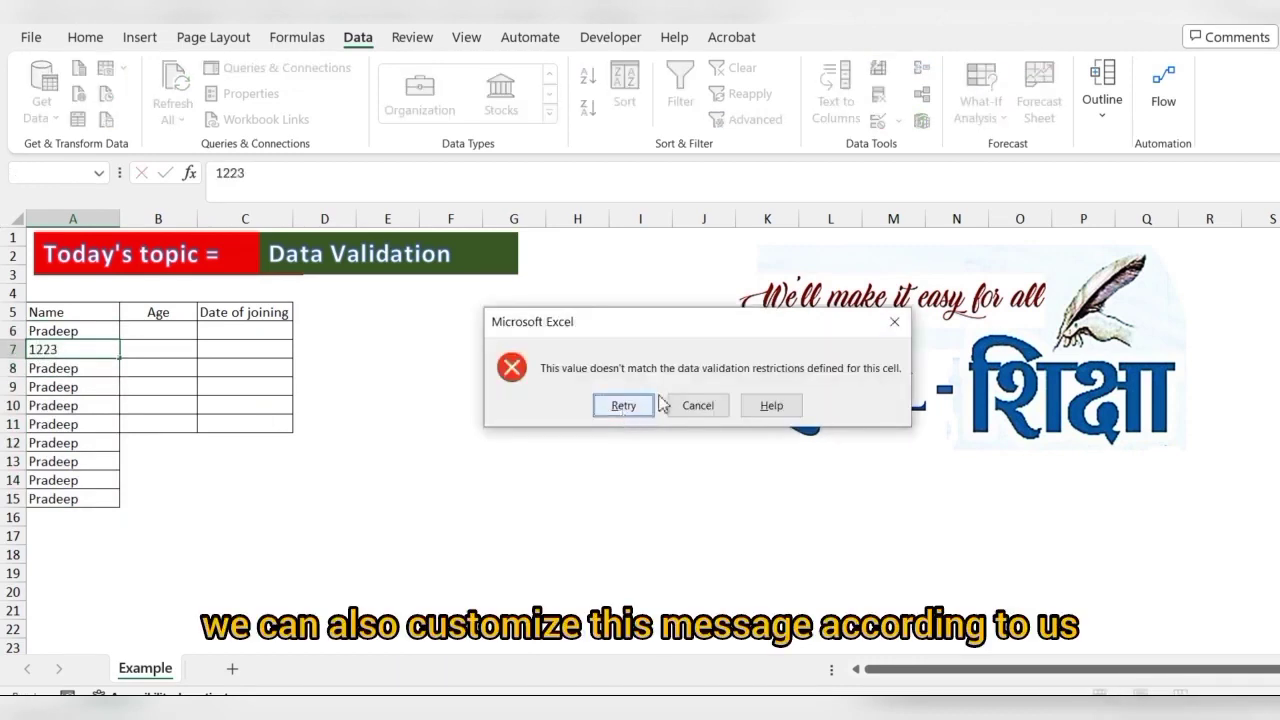
click(894, 327)
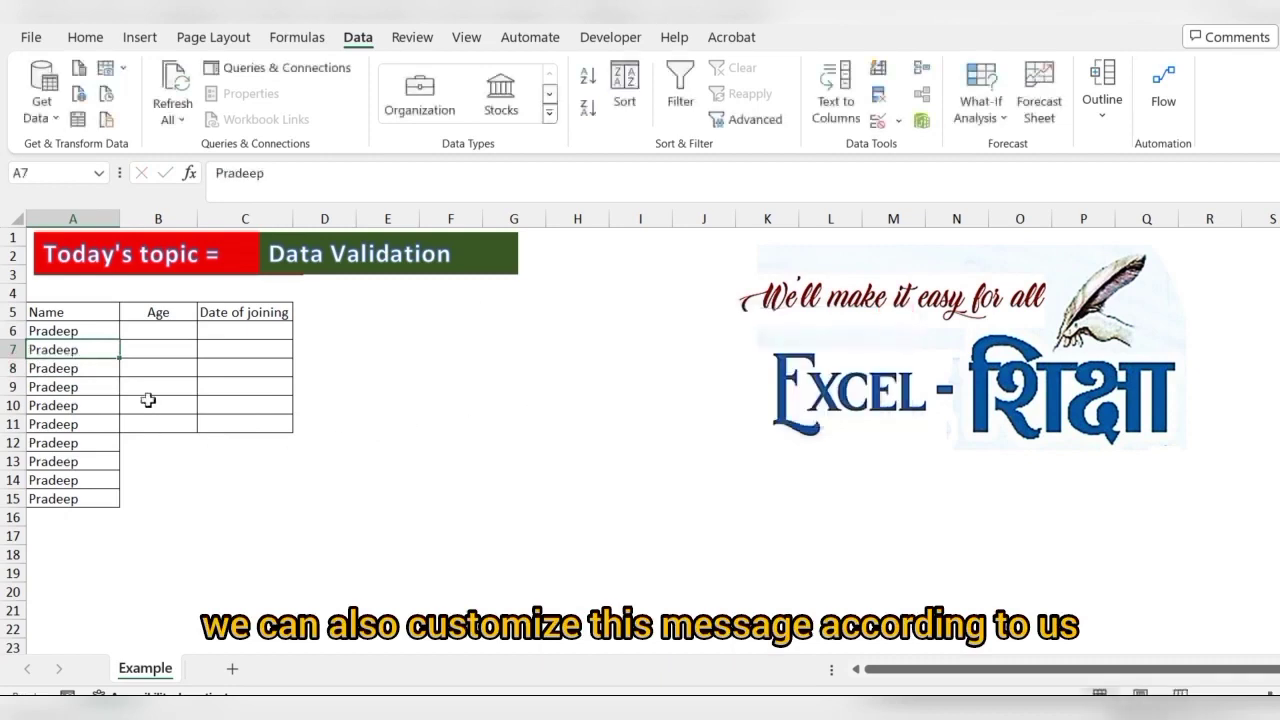
In A6's Stop-style error alert, enter the title 'Your Input is incorrect' and the names-only message
click(63, 337)
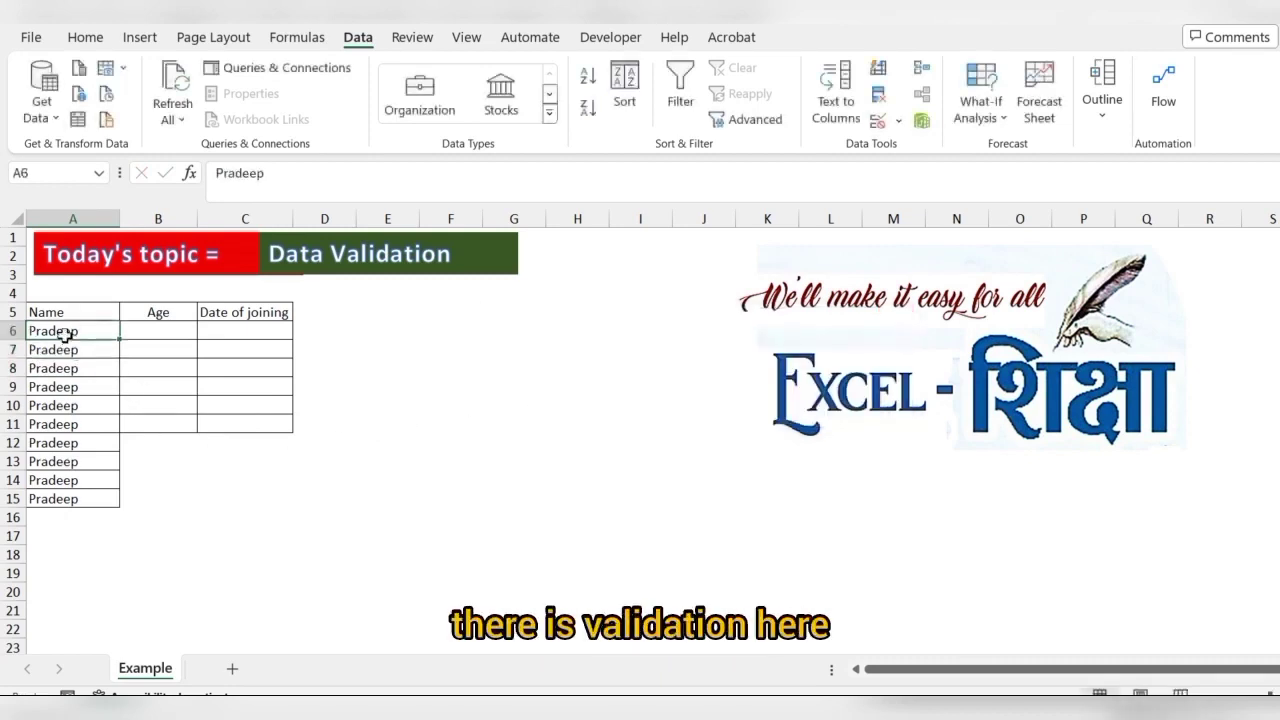
click(880, 121)
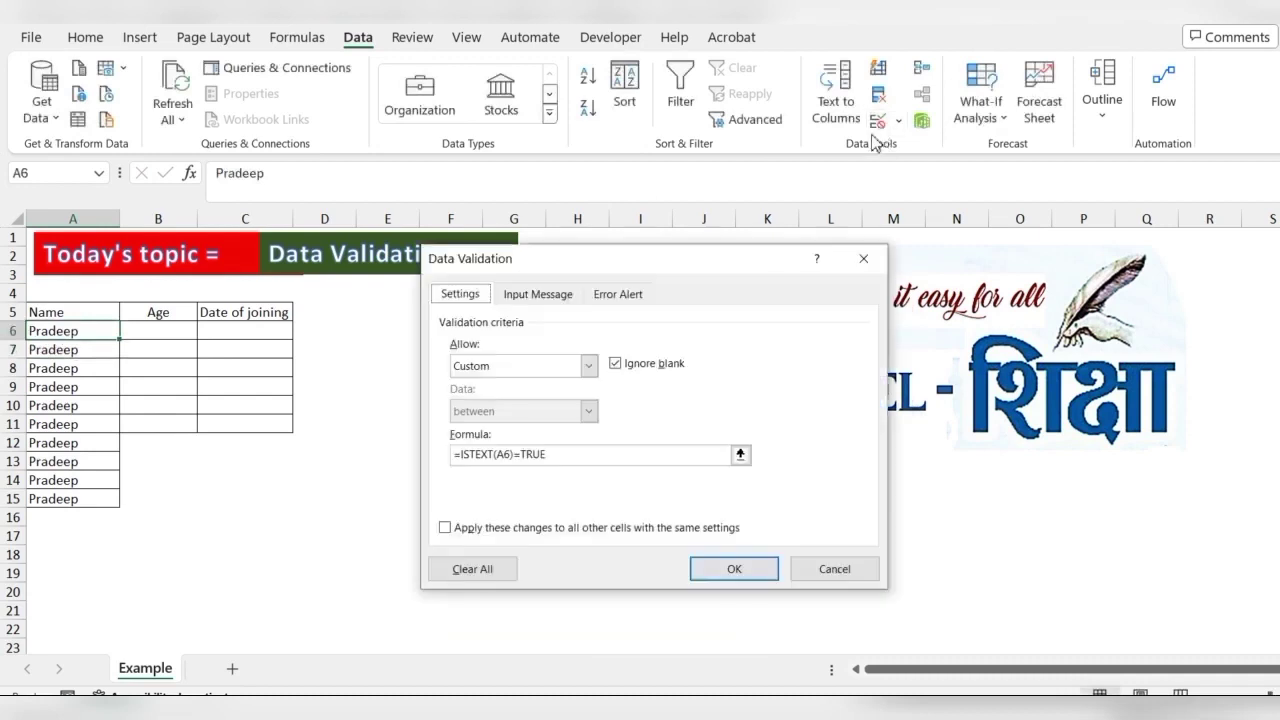
click(557, 297)
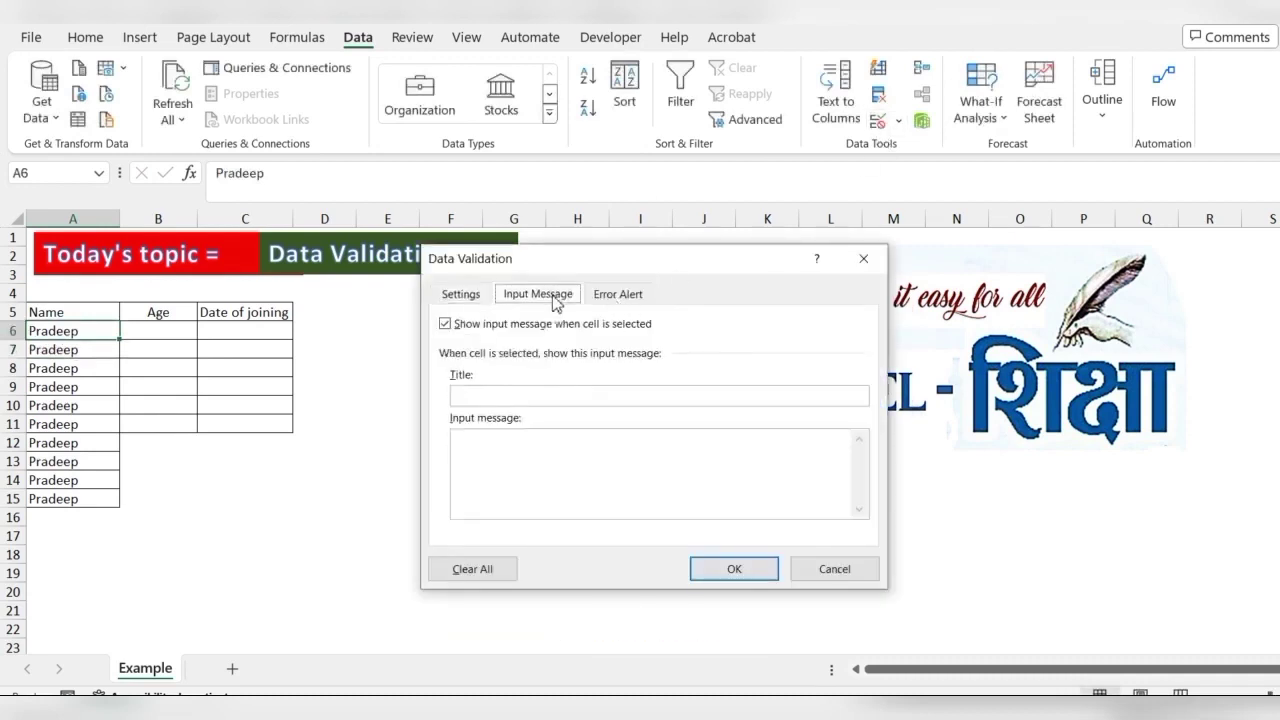
click(605, 292)
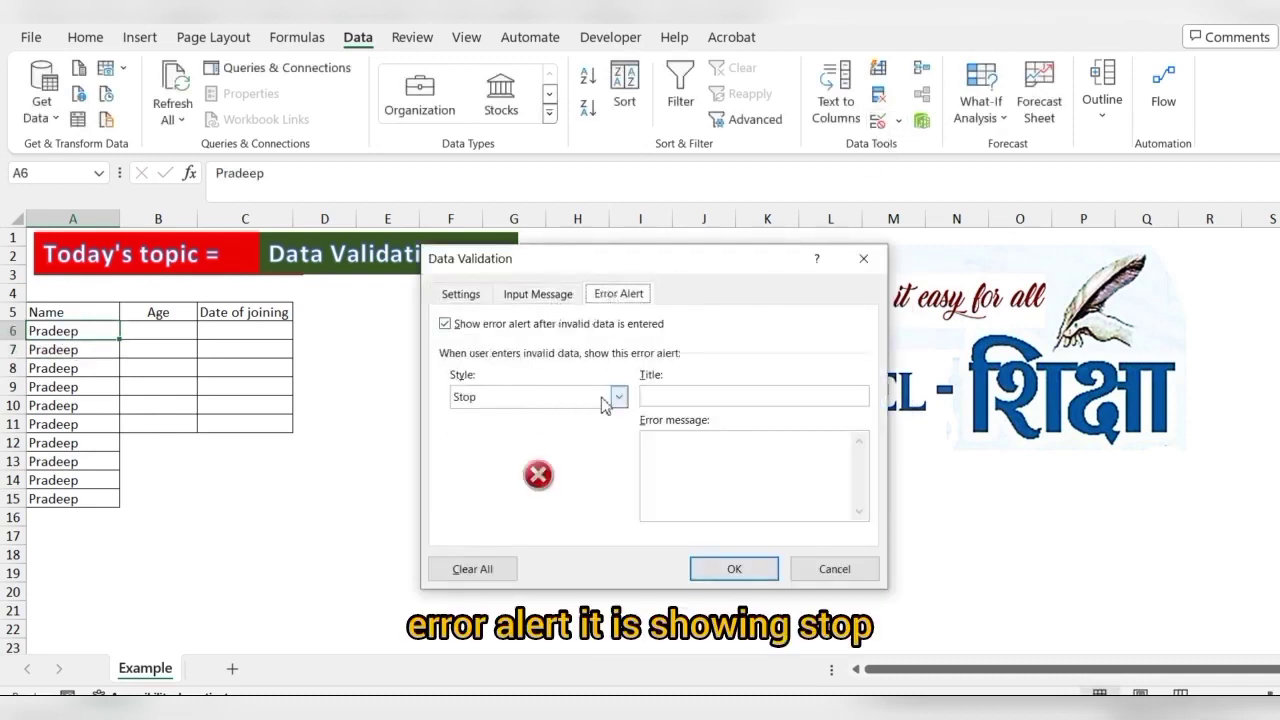
click(708, 400)
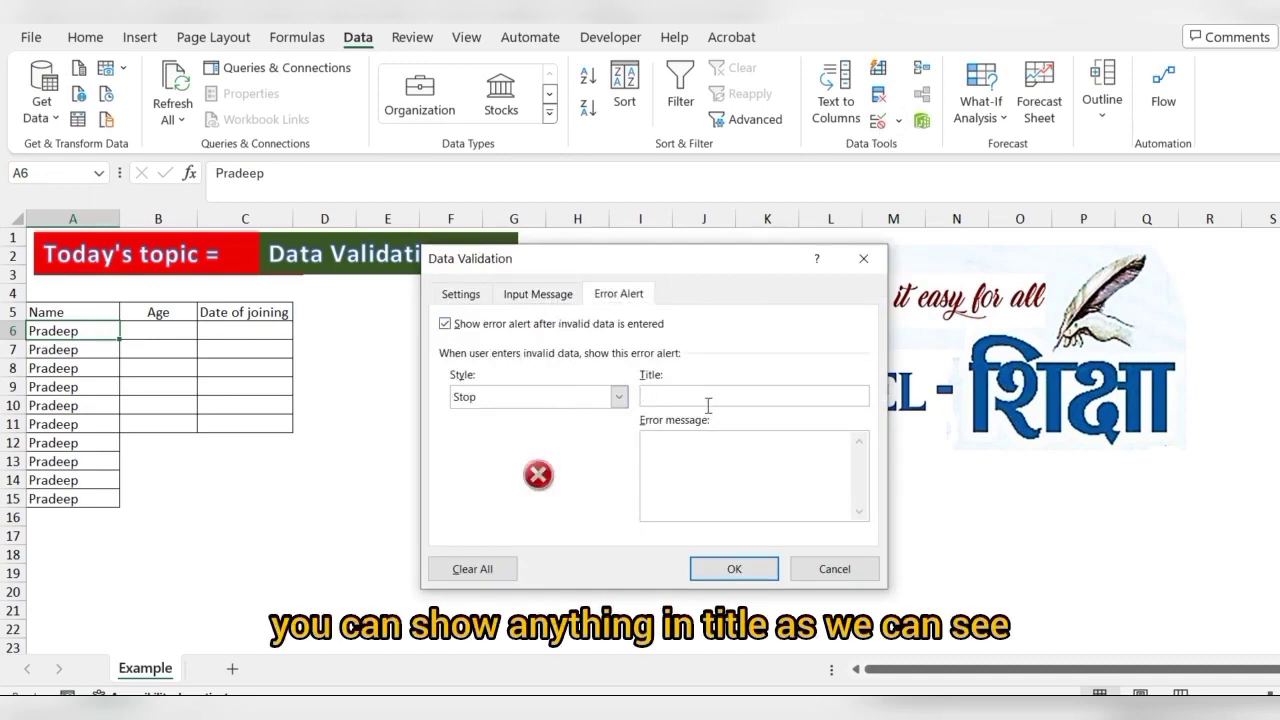
text(Your)
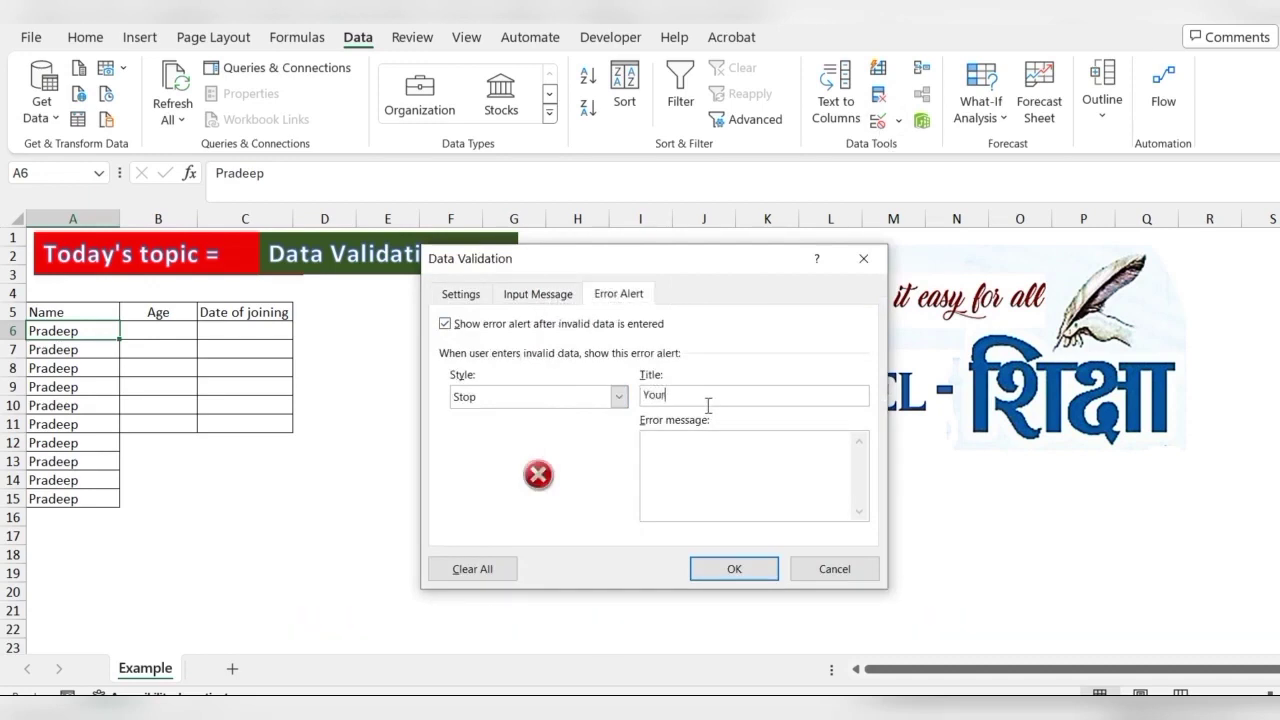
text( Inpu)
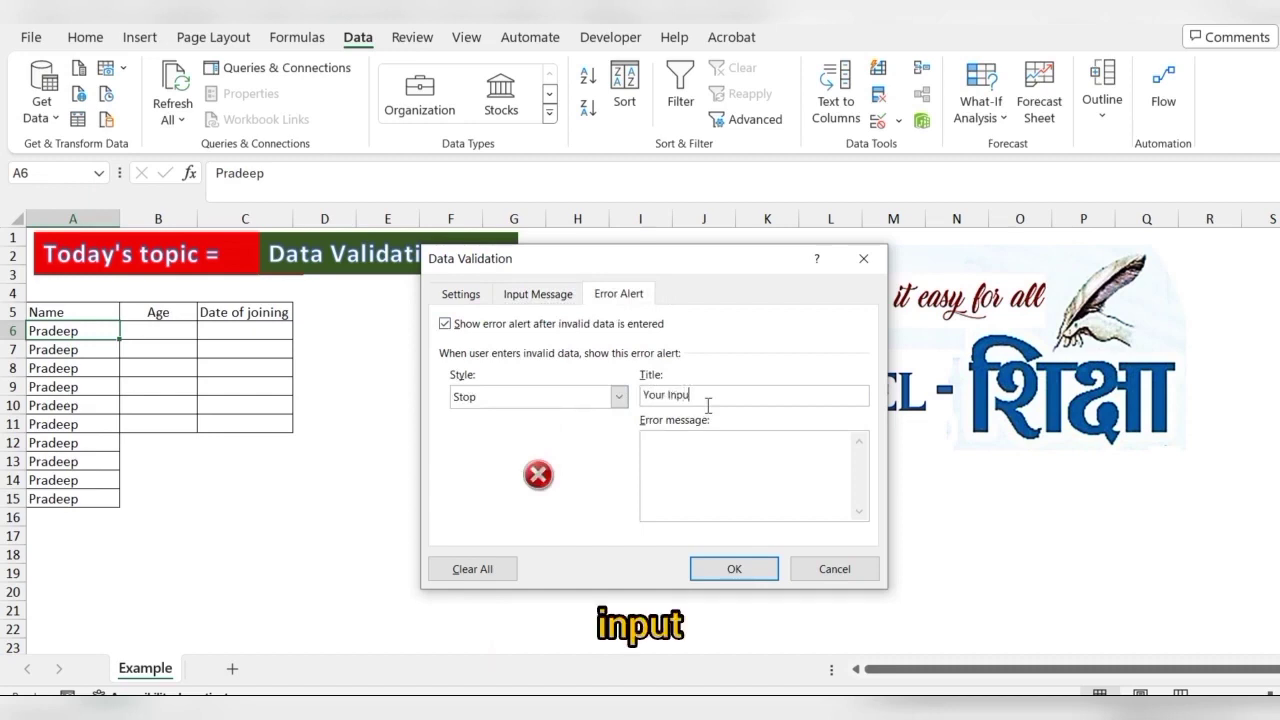
text(t is inc)
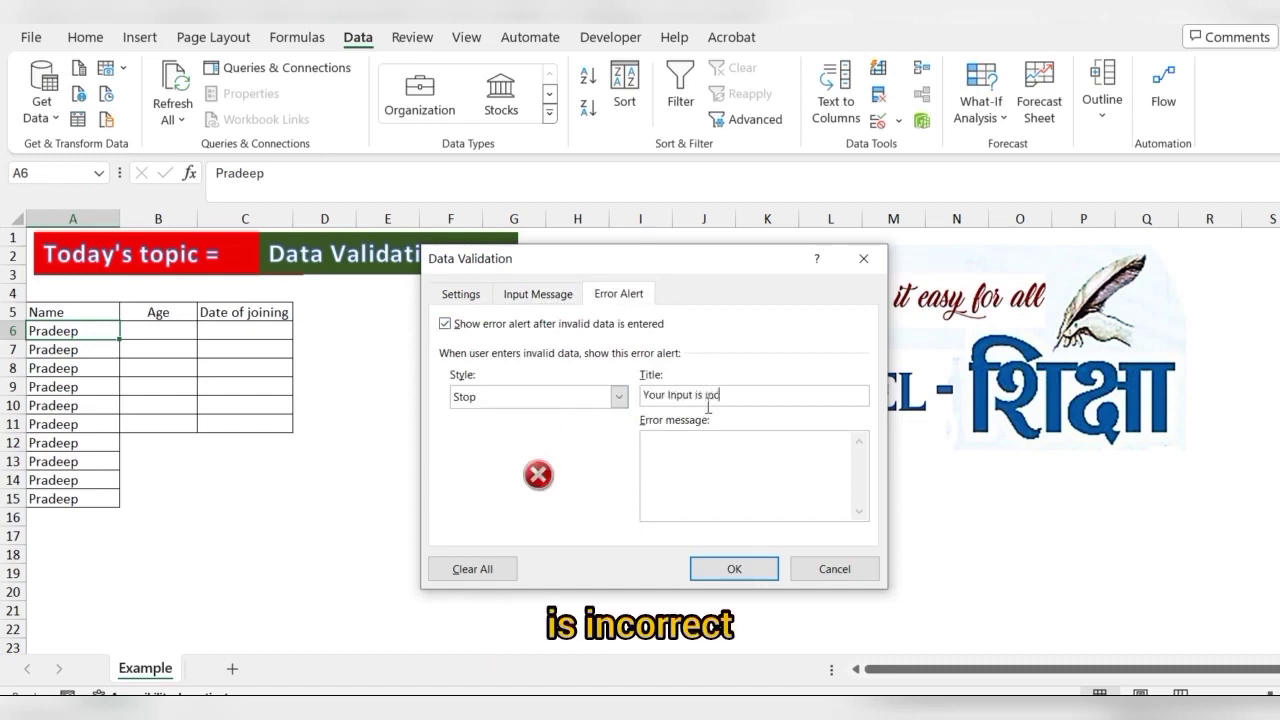
text(orrect)
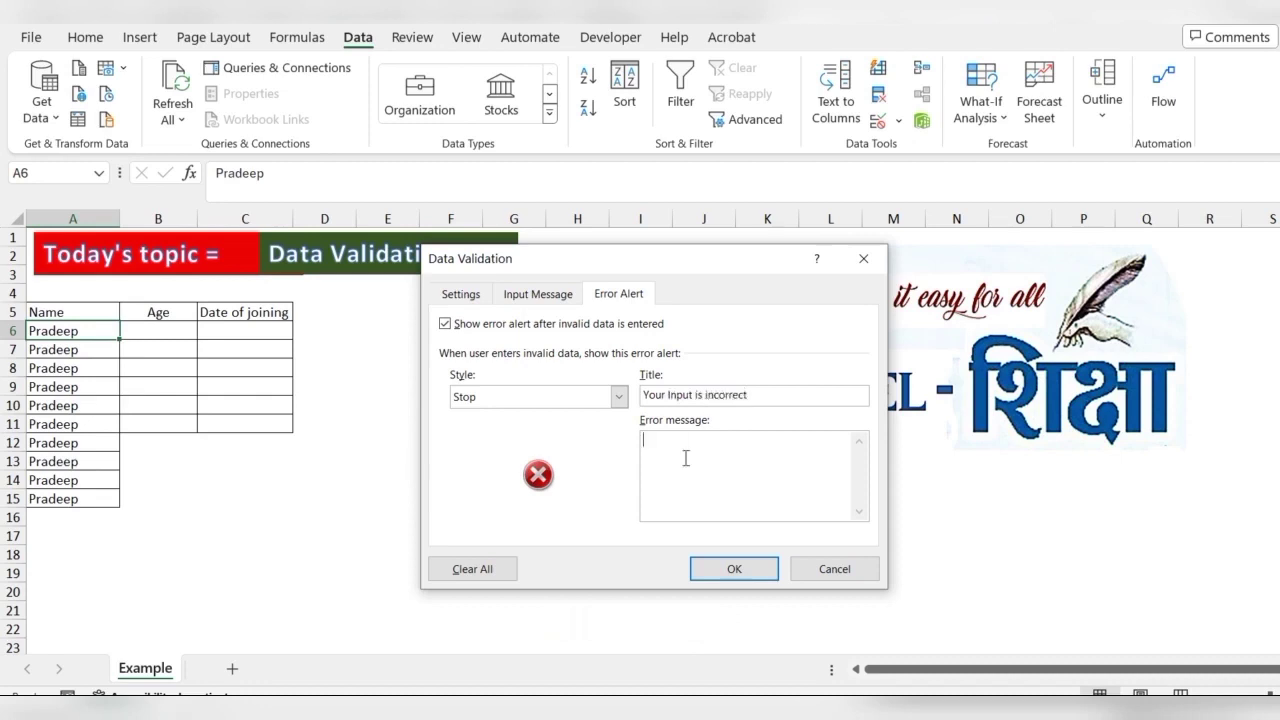
text(Please inter)
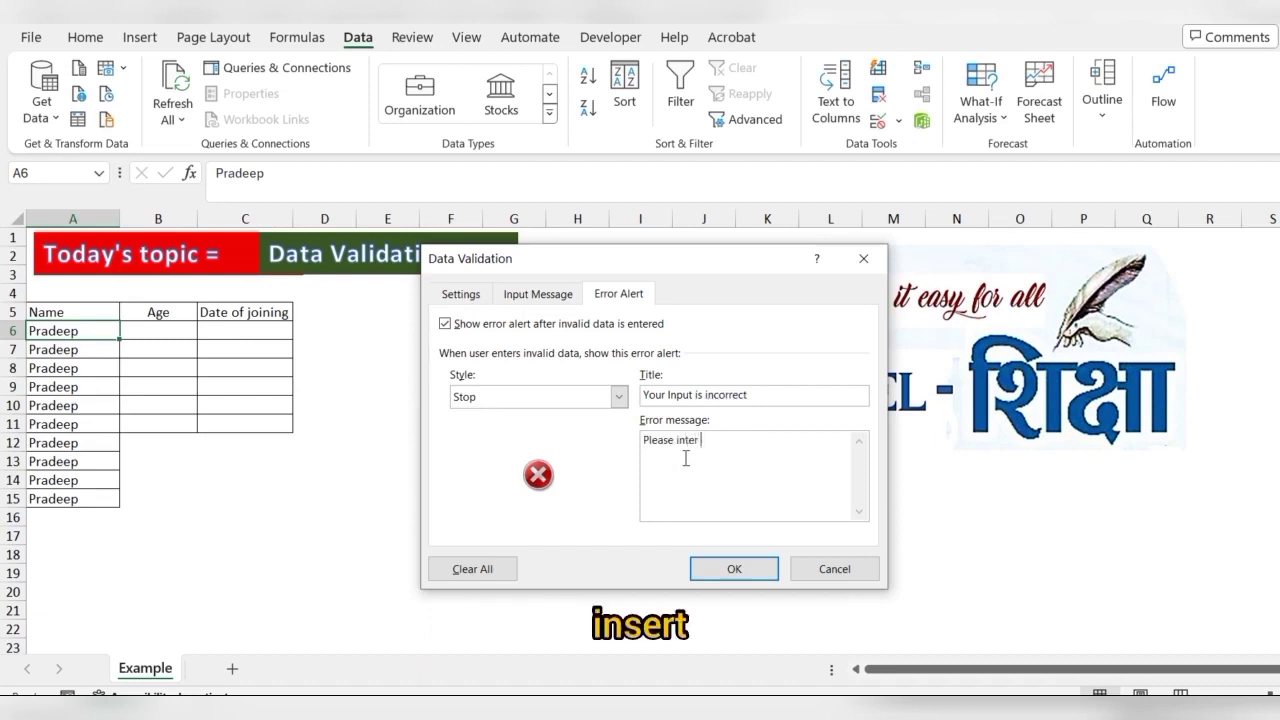
text( the)
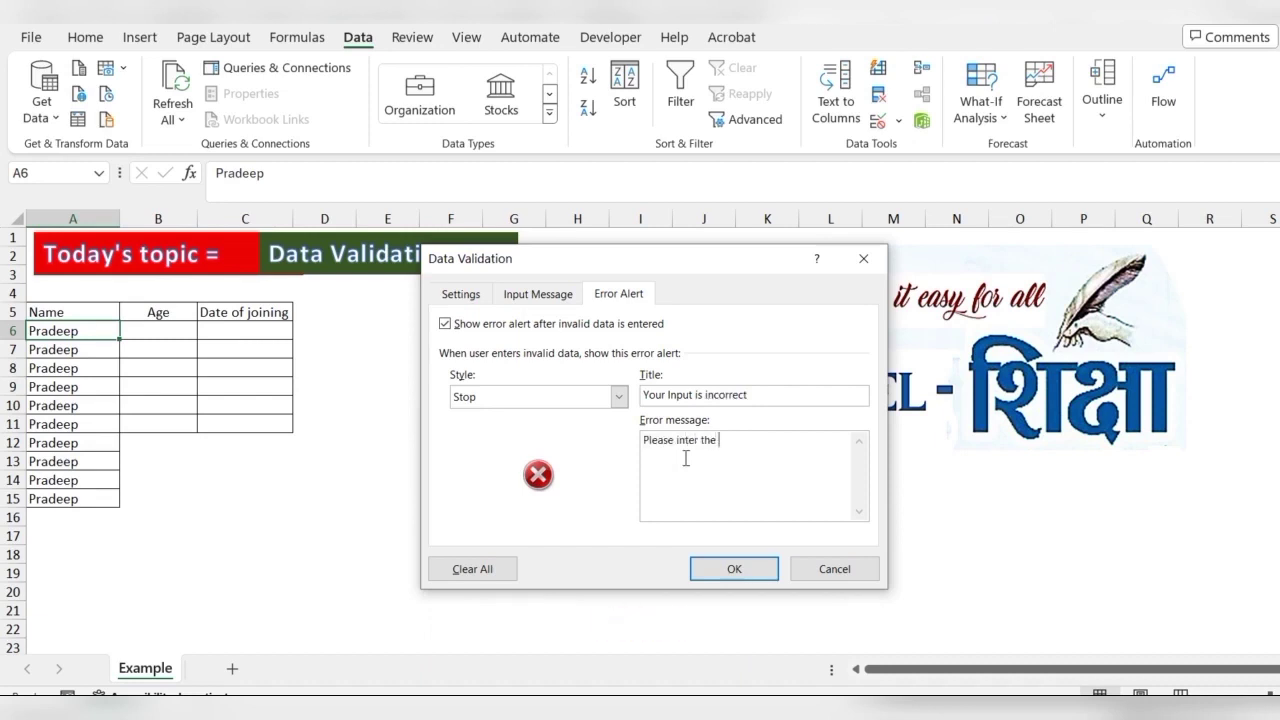
text(only)
Save the names alert and test it by entering 1234 in A7
click(730, 570)
click(45, 355)
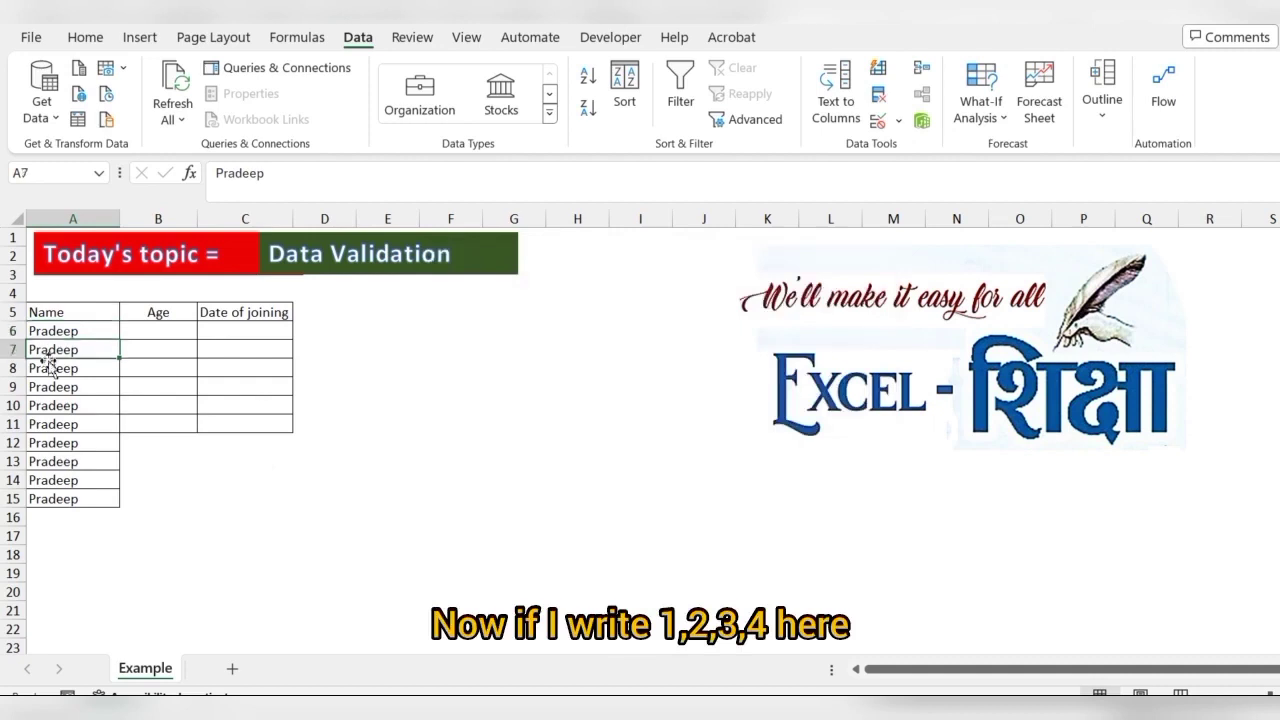
text(1234)
key(Return)
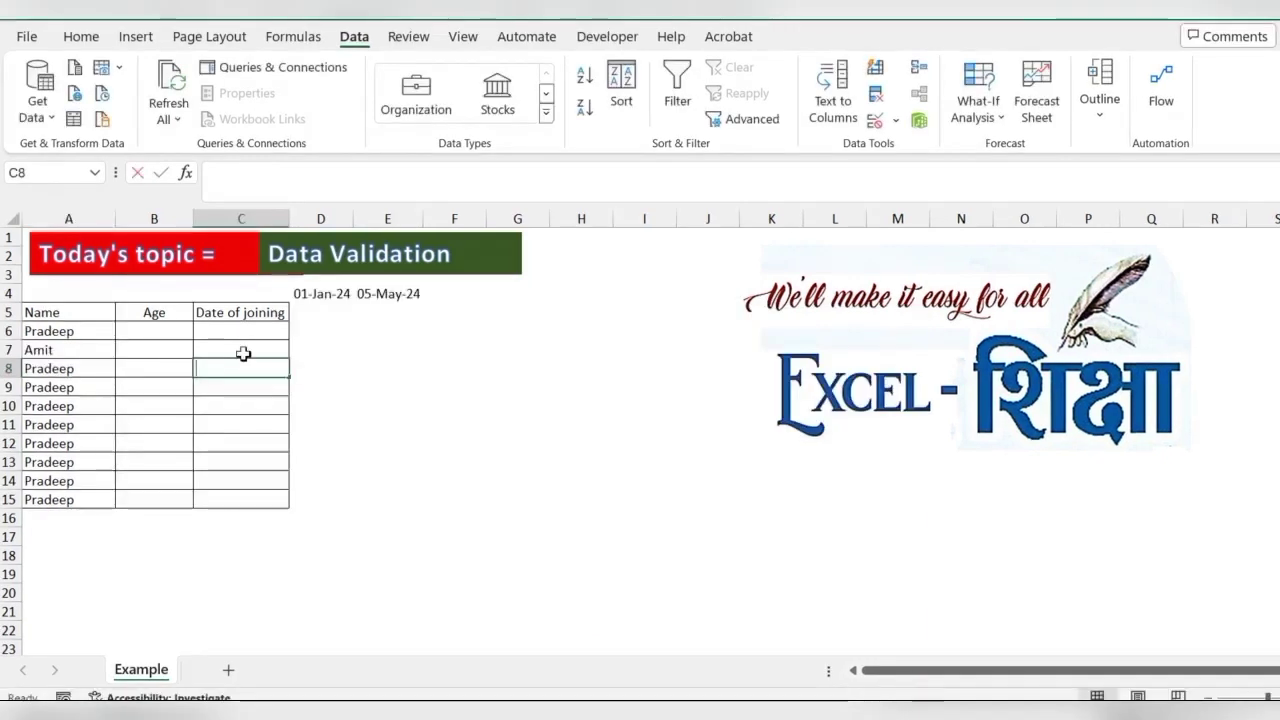
Enter 01-May in C8, then try 10-May and 01-Jun in C7 and abandon the rejected entry
text(01-5)
key(Return)
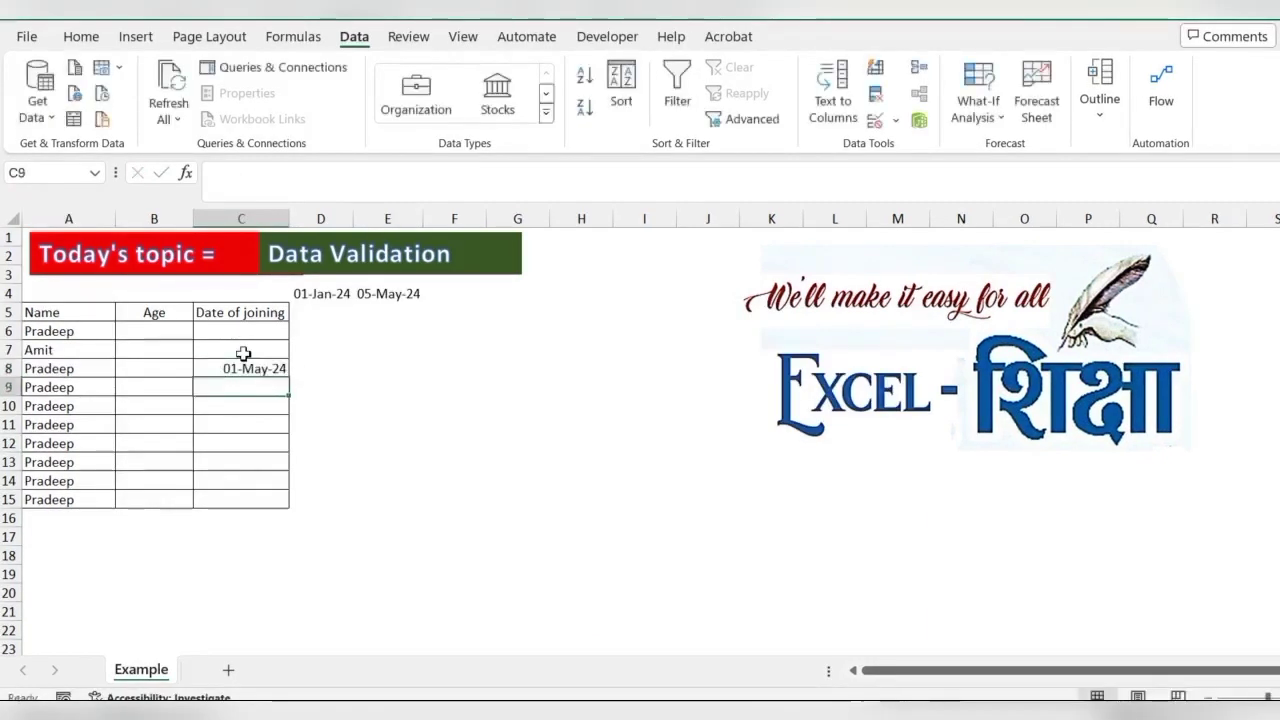
click(243, 353)
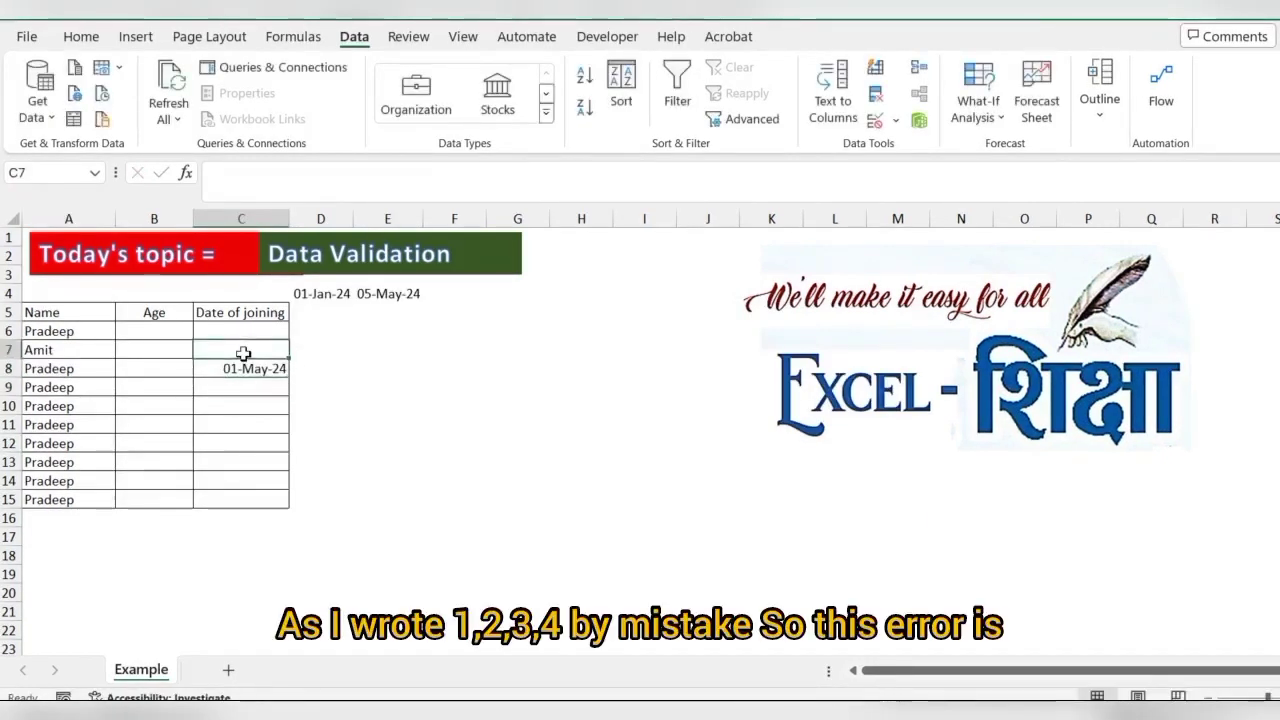
text(10)
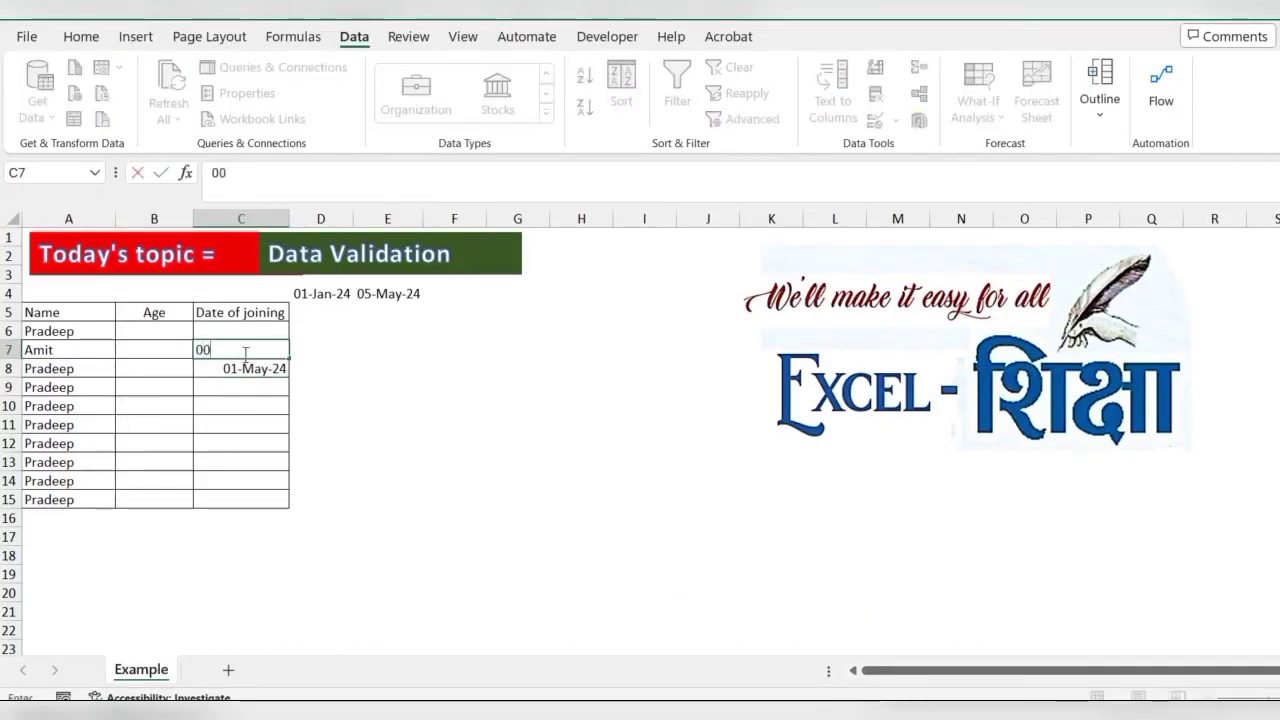
text(-)
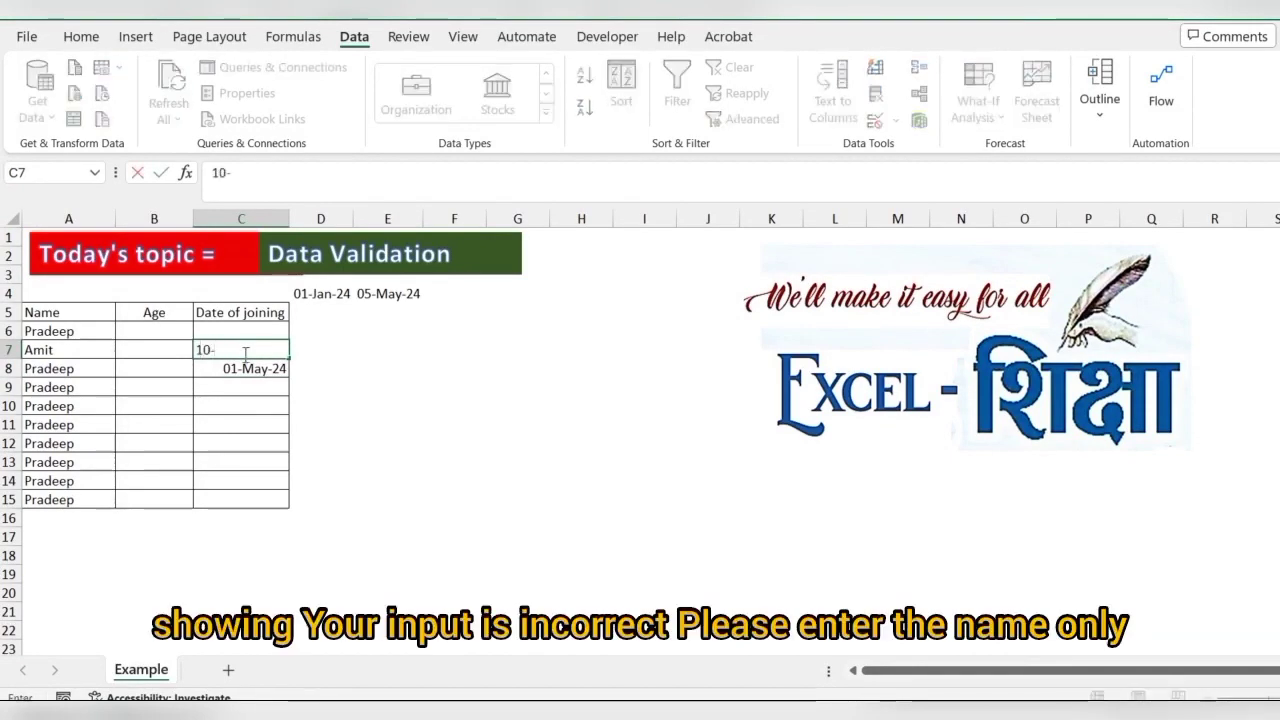
text(May)
key(Return)
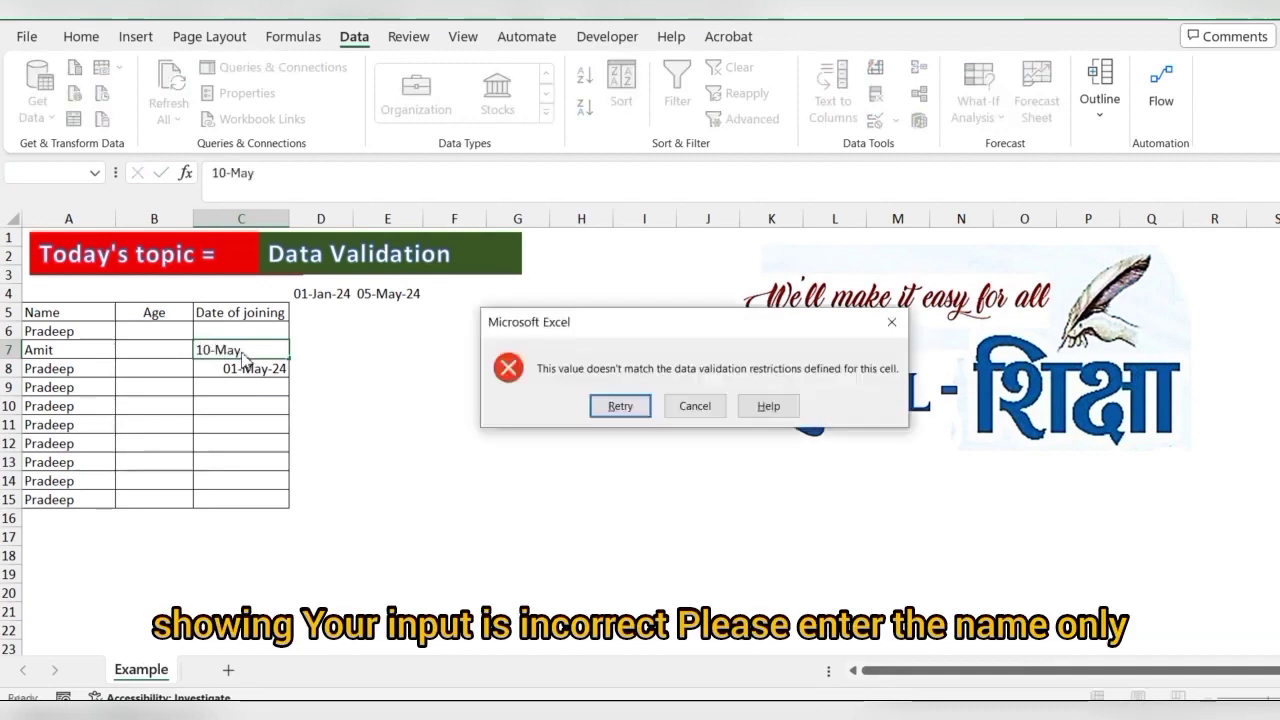
key(Return)
text(01-)
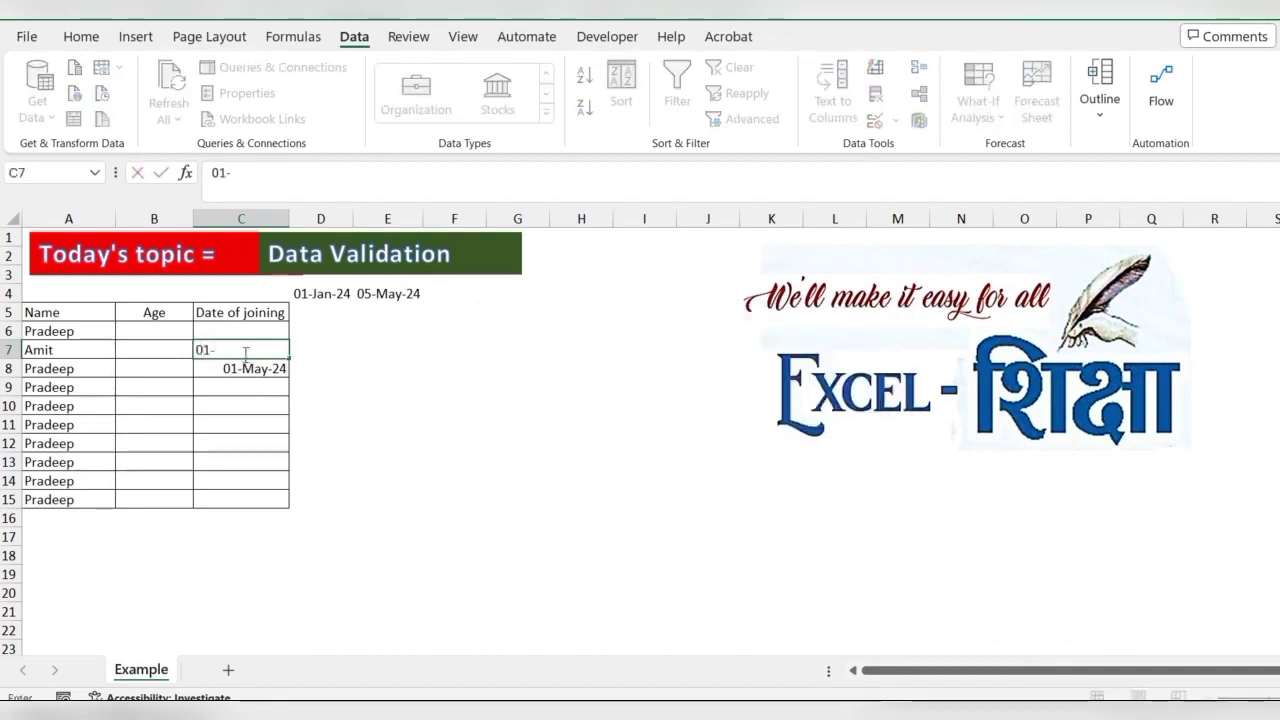
text(Jun)
key(Return)
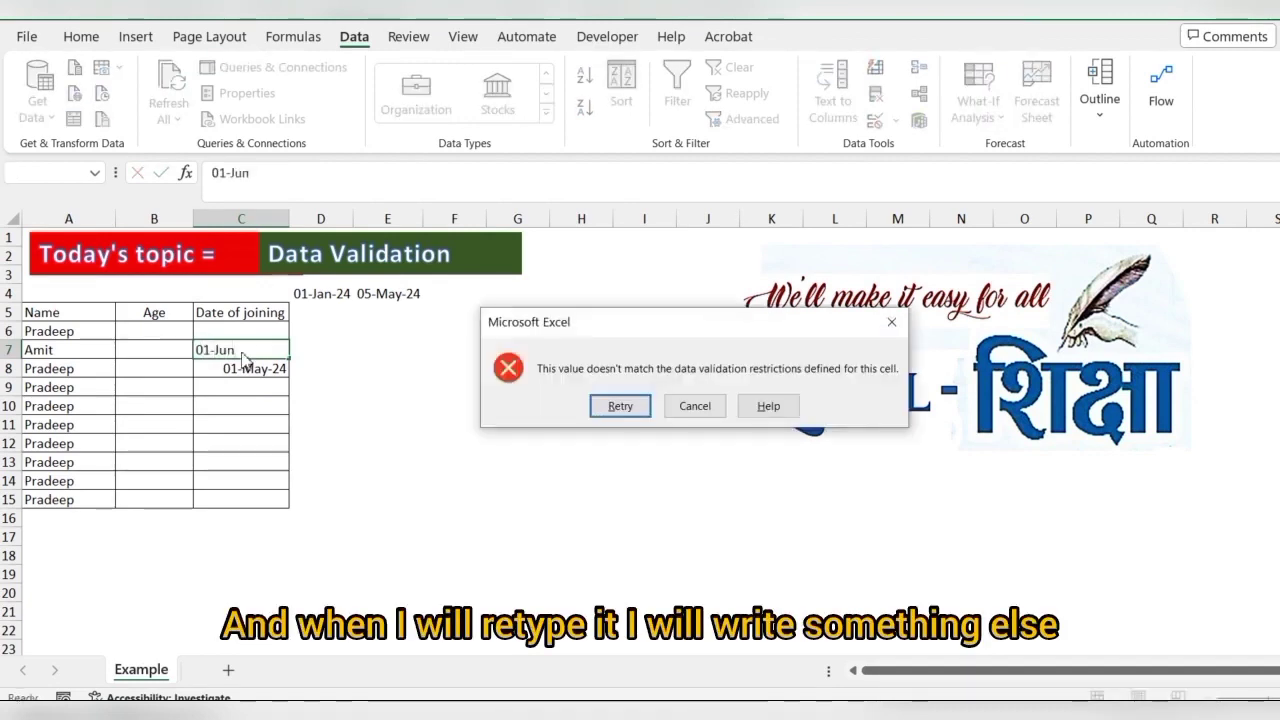
key(Escape)
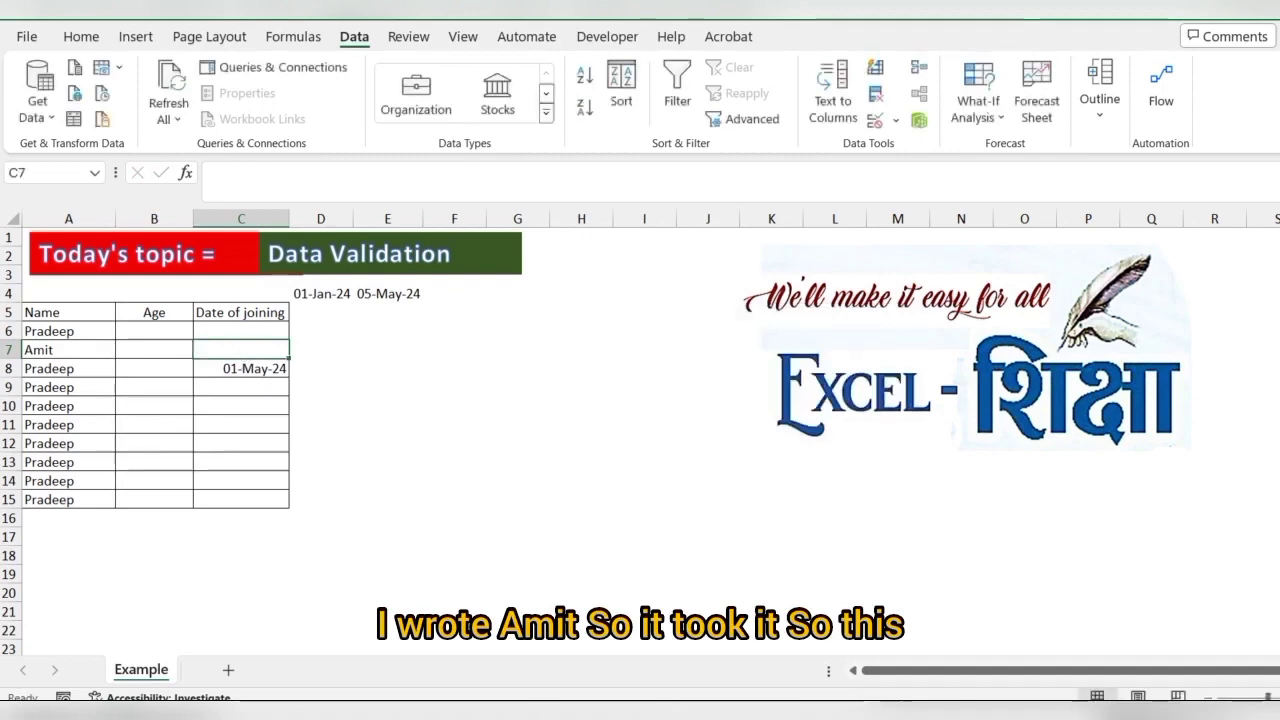
click(897, 120)
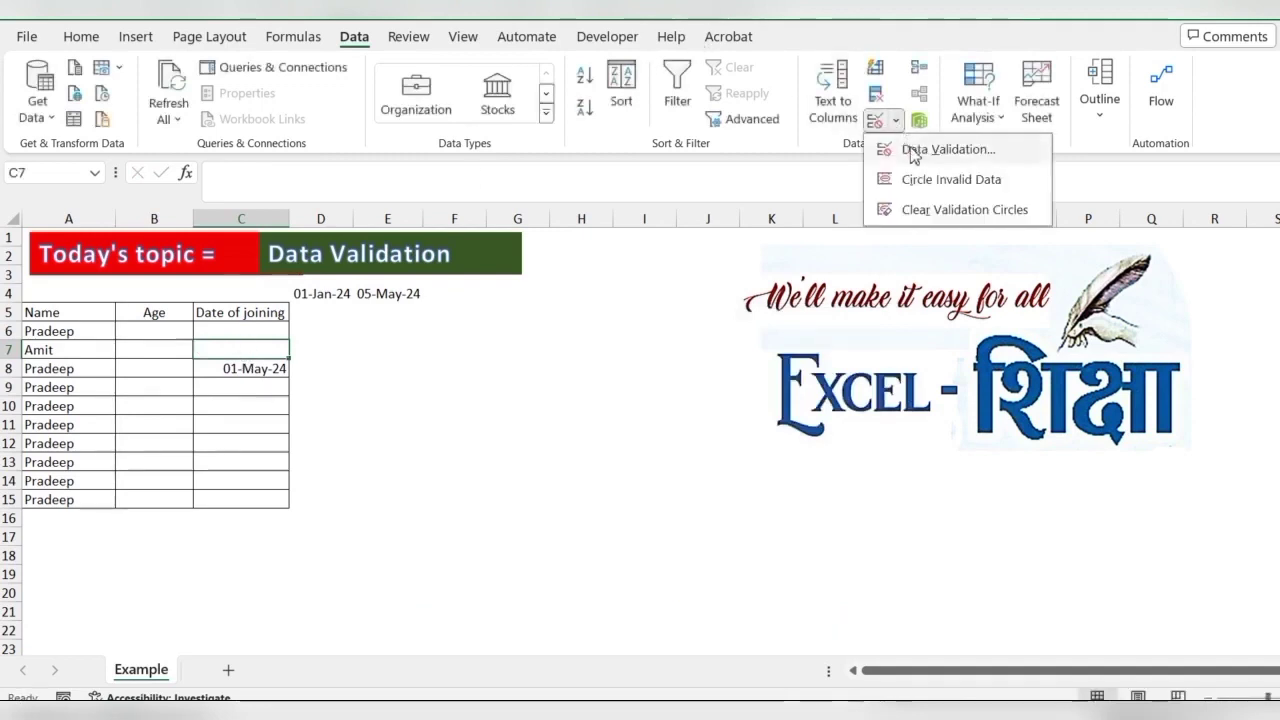
click(910, 149)
drag(572, 386, 515, 244)
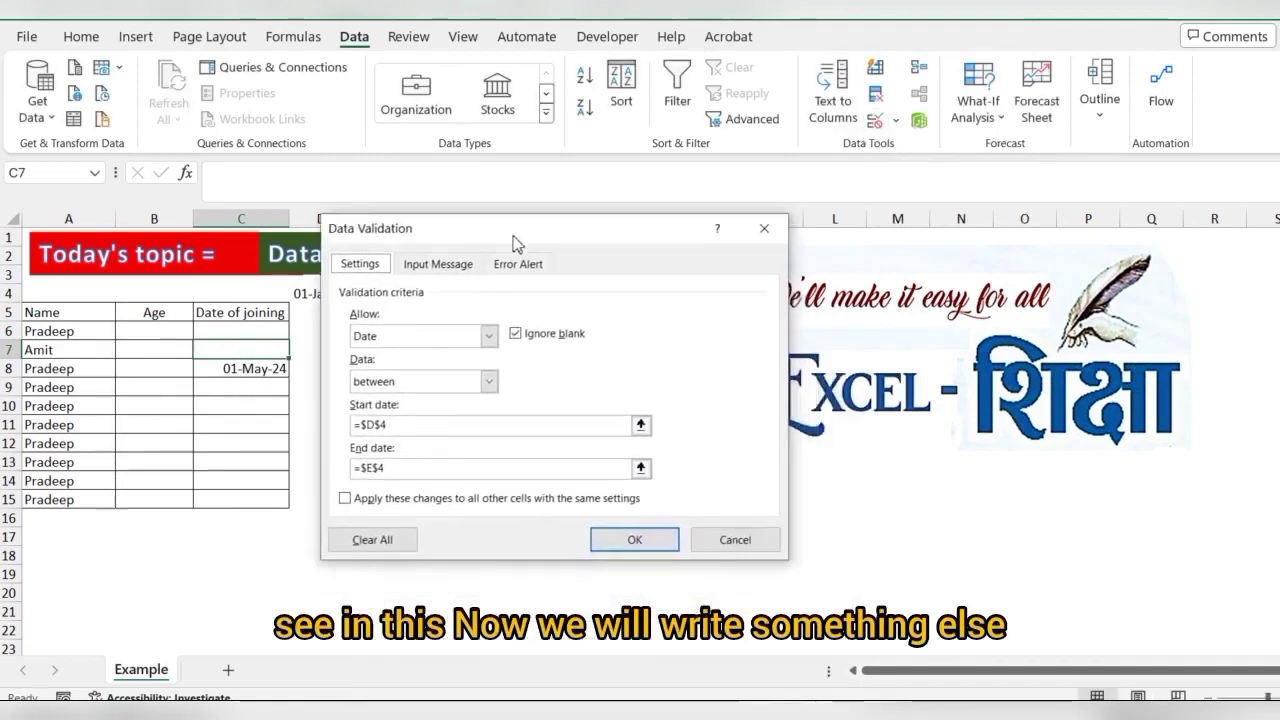
click(488, 336)
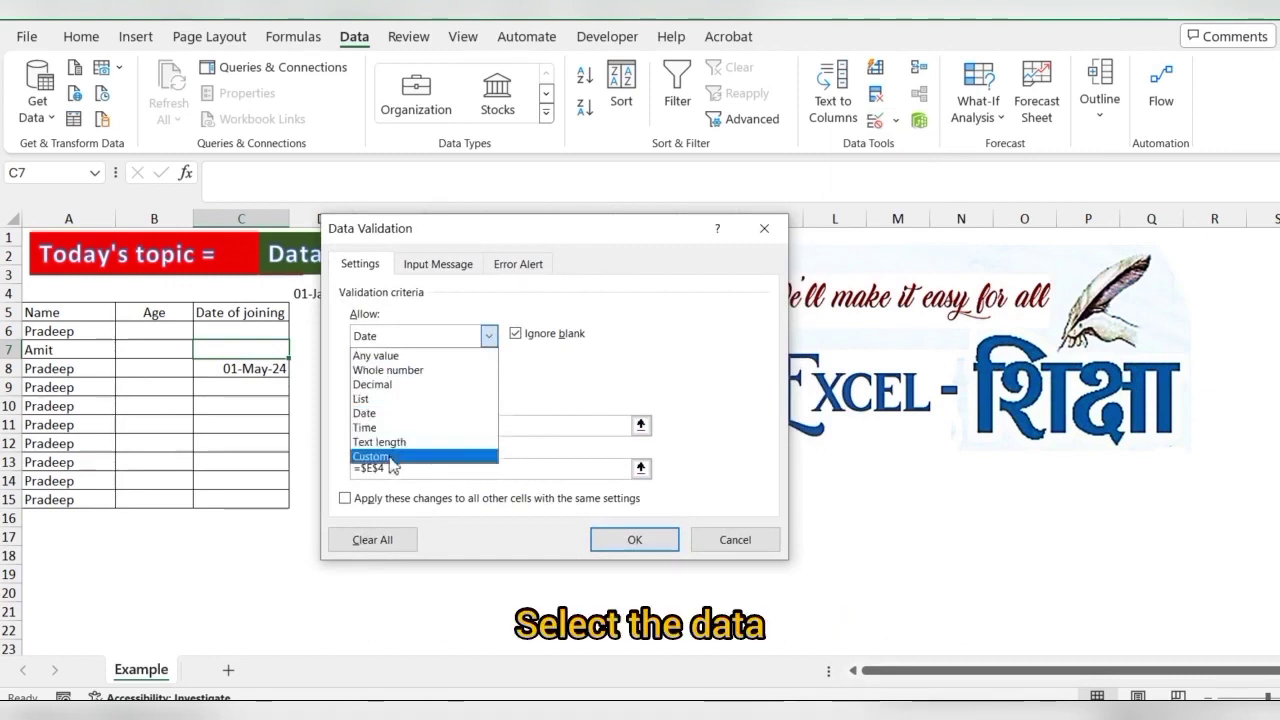
click(664, 318)
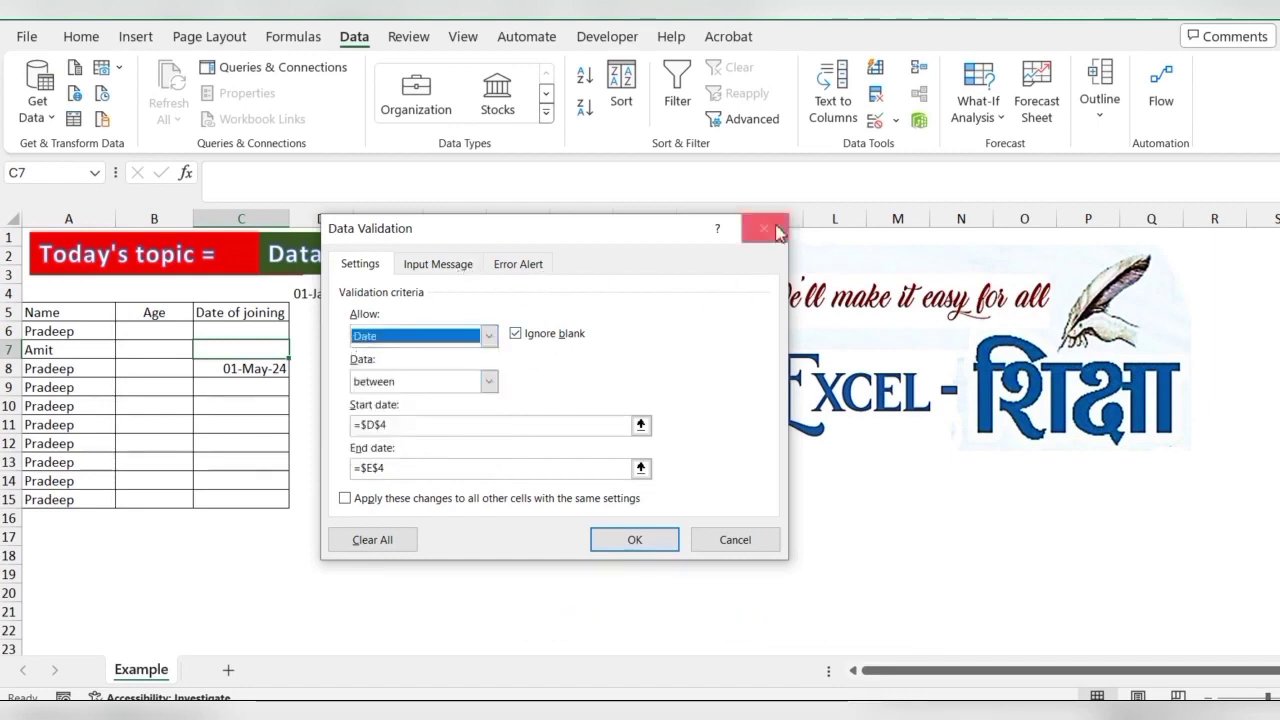
click(764, 228)
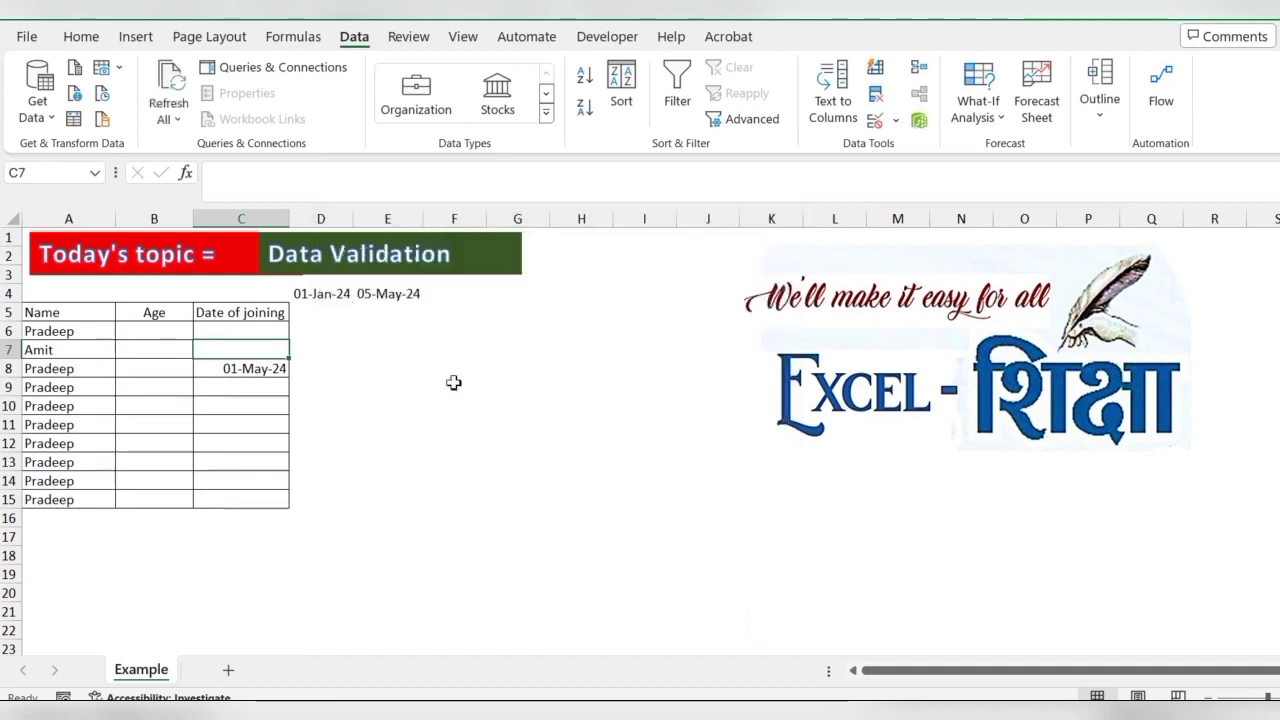
click(393, 378)
Give B6:B15 an input message titled 'Please enter age only' reading 'Age will be between 18 to 50'
drag(166, 333, 142, 506)
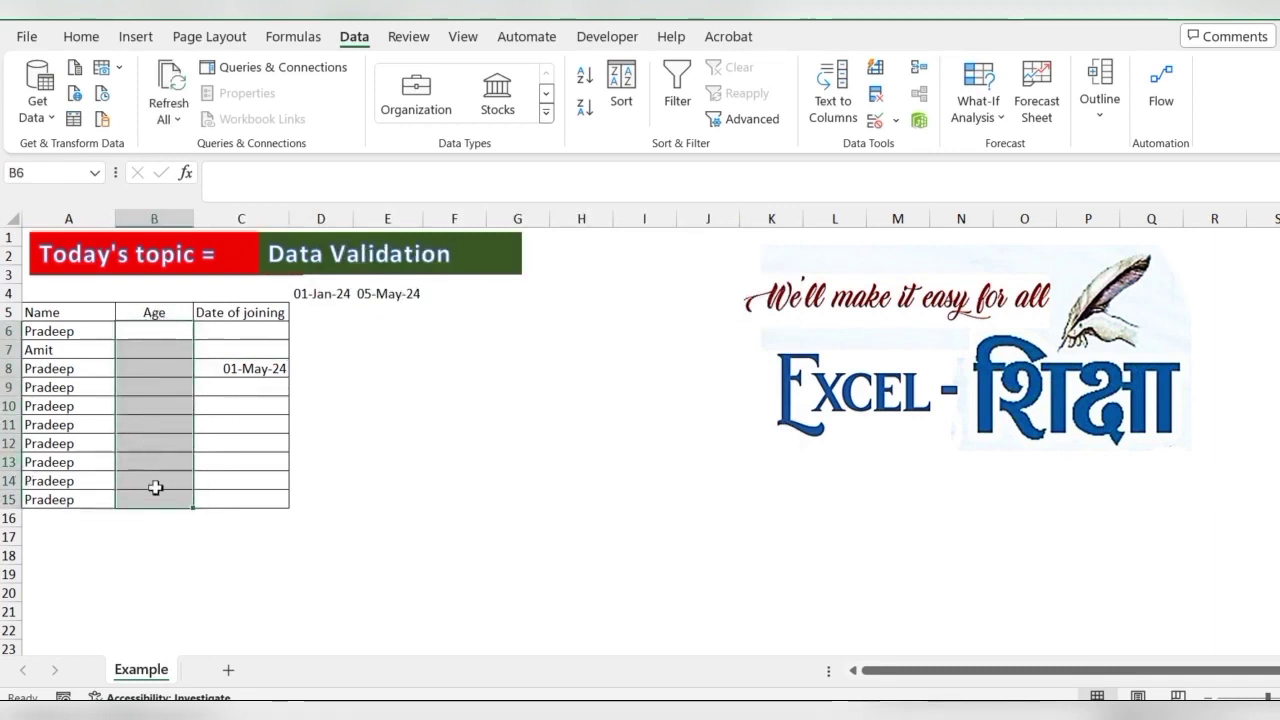
click(896, 120)
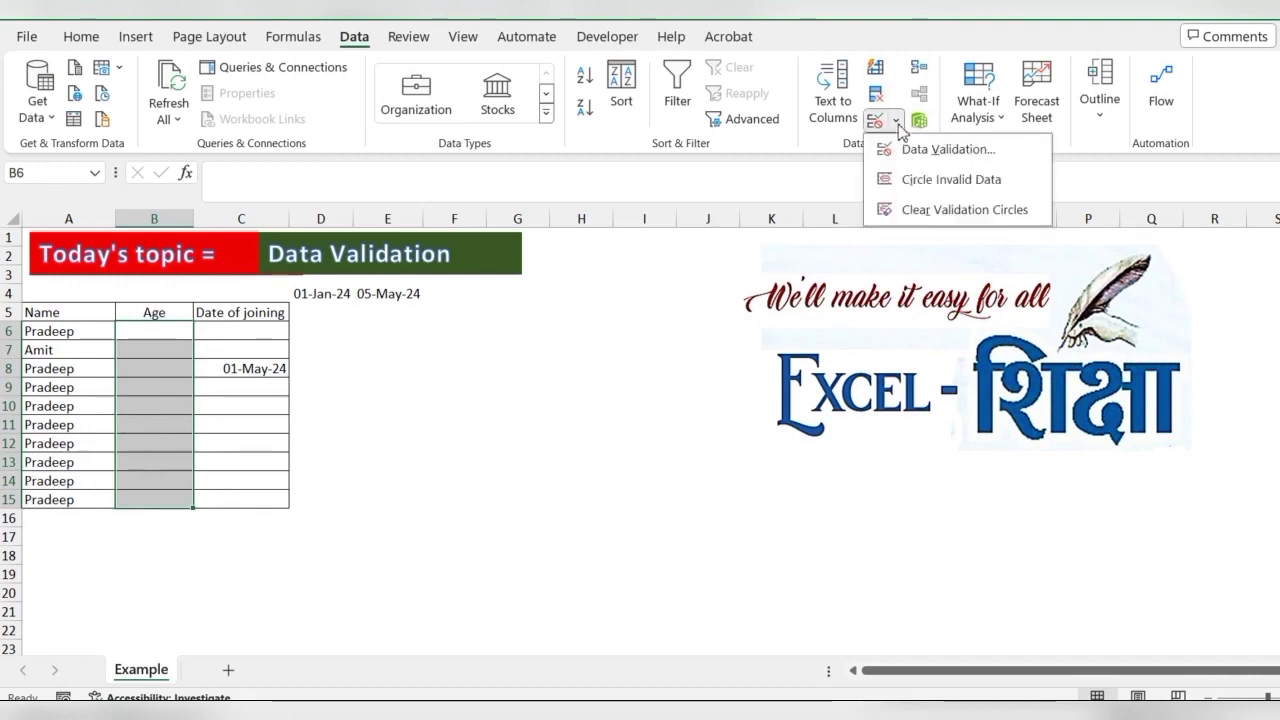
click(908, 149)
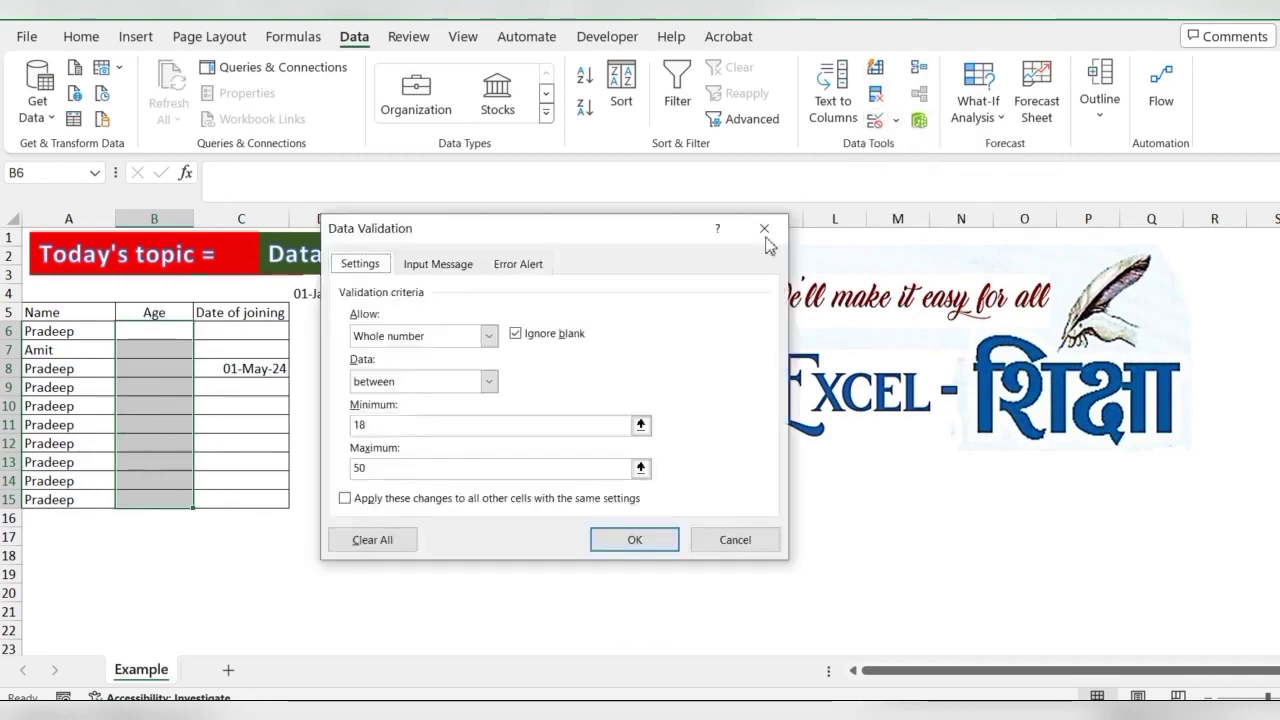
click(436, 268)
click(384, 369)
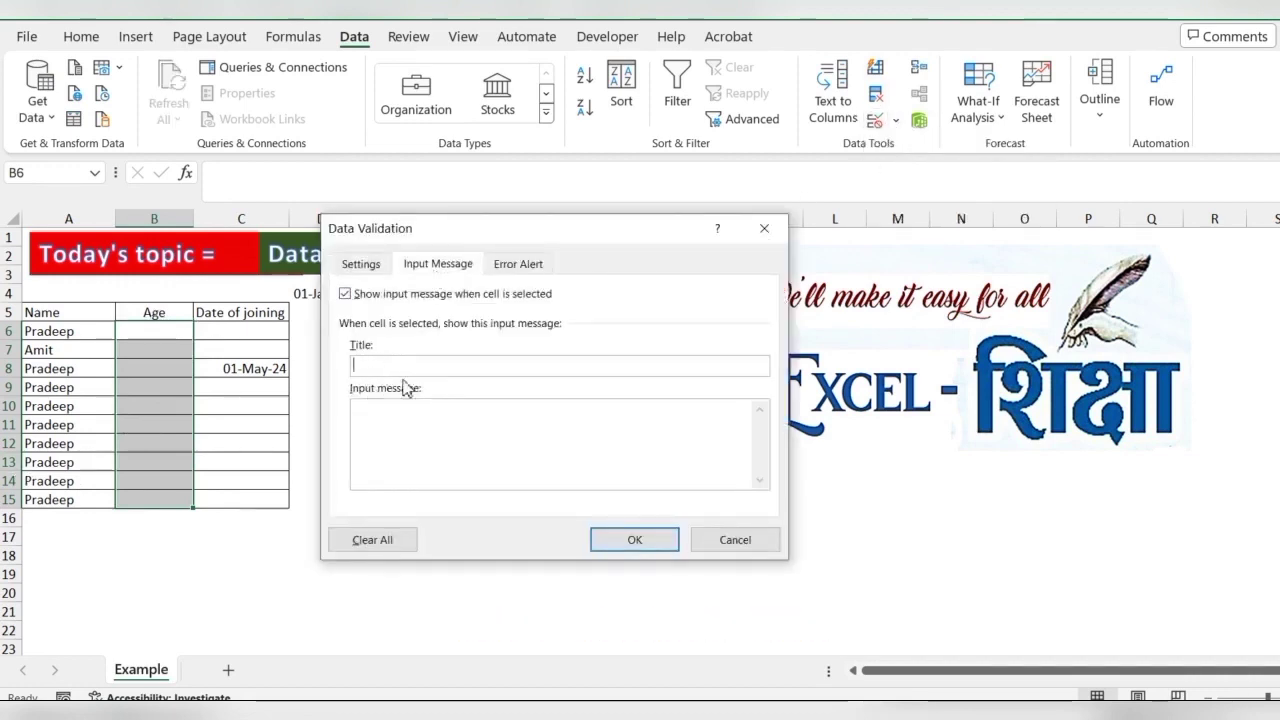
text(p)
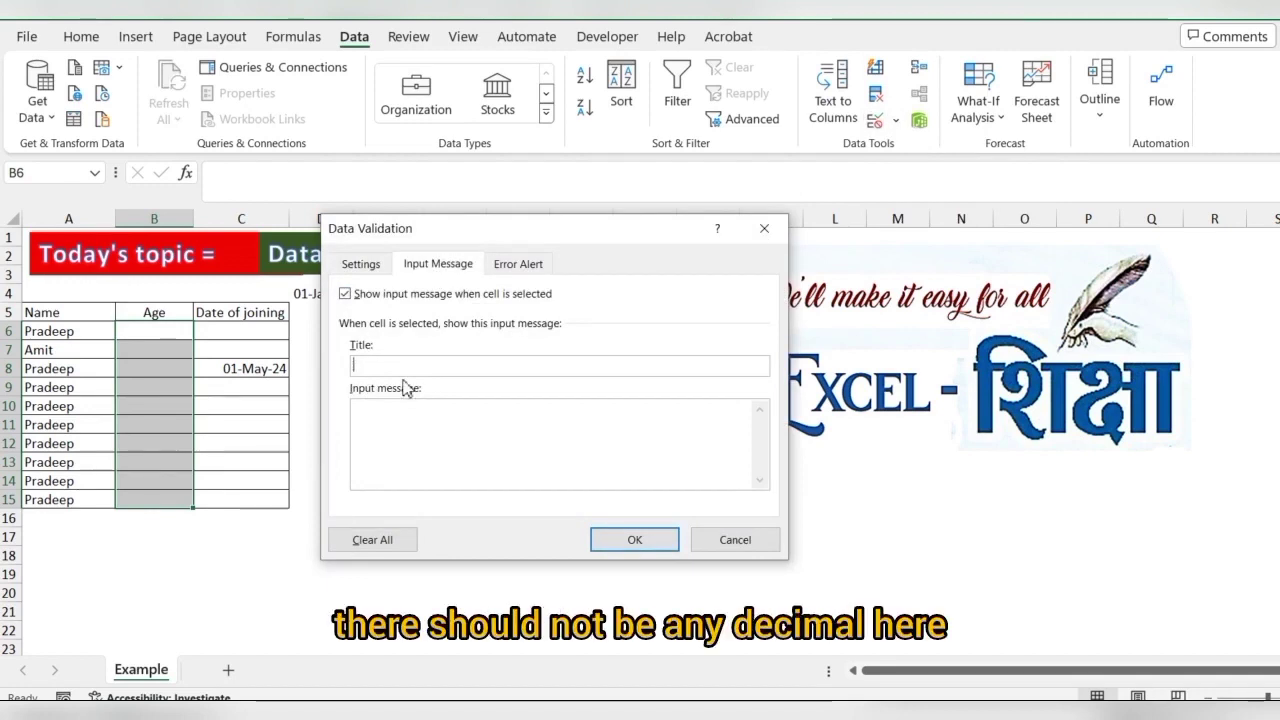
text(se )
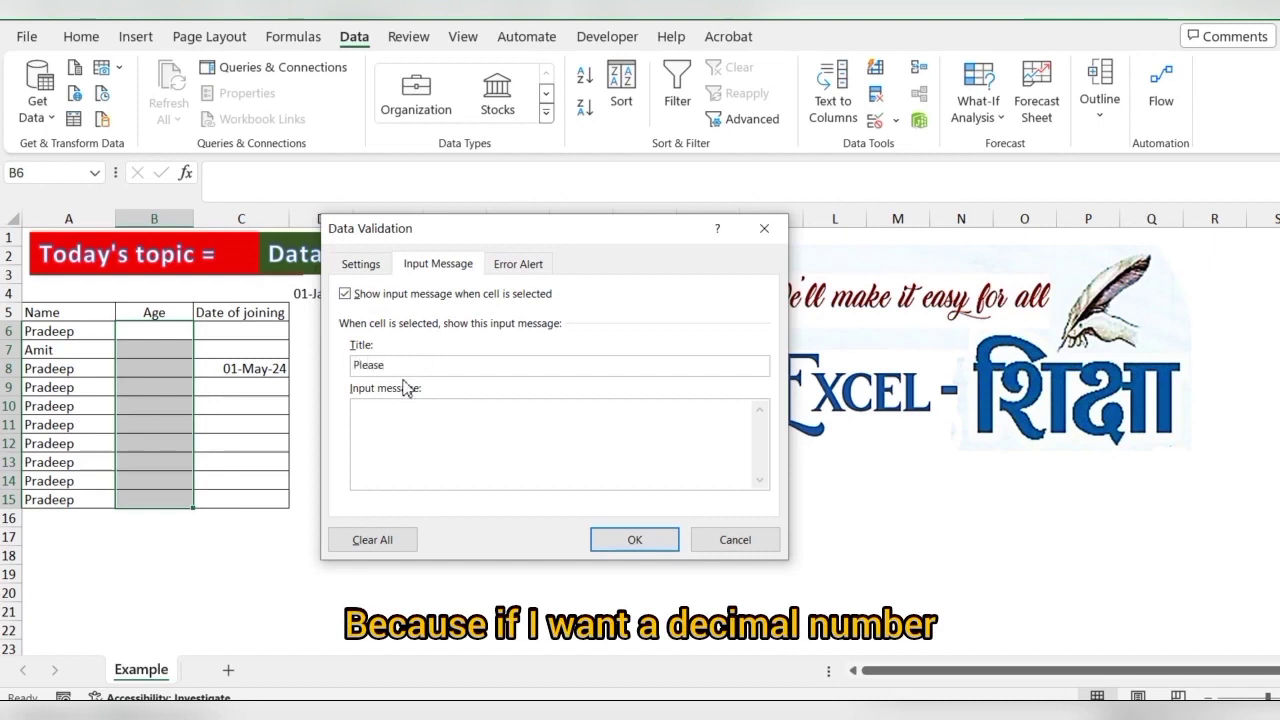
text(entr)
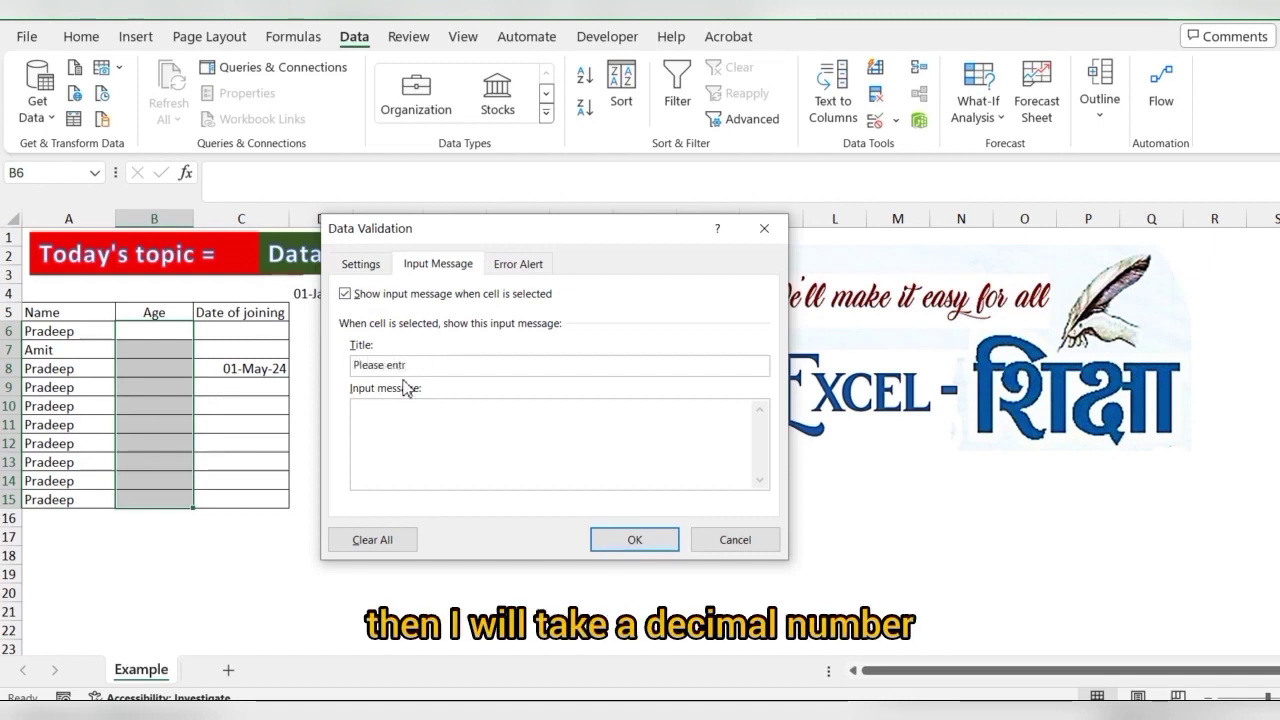
key(BackSpace)
text(e)
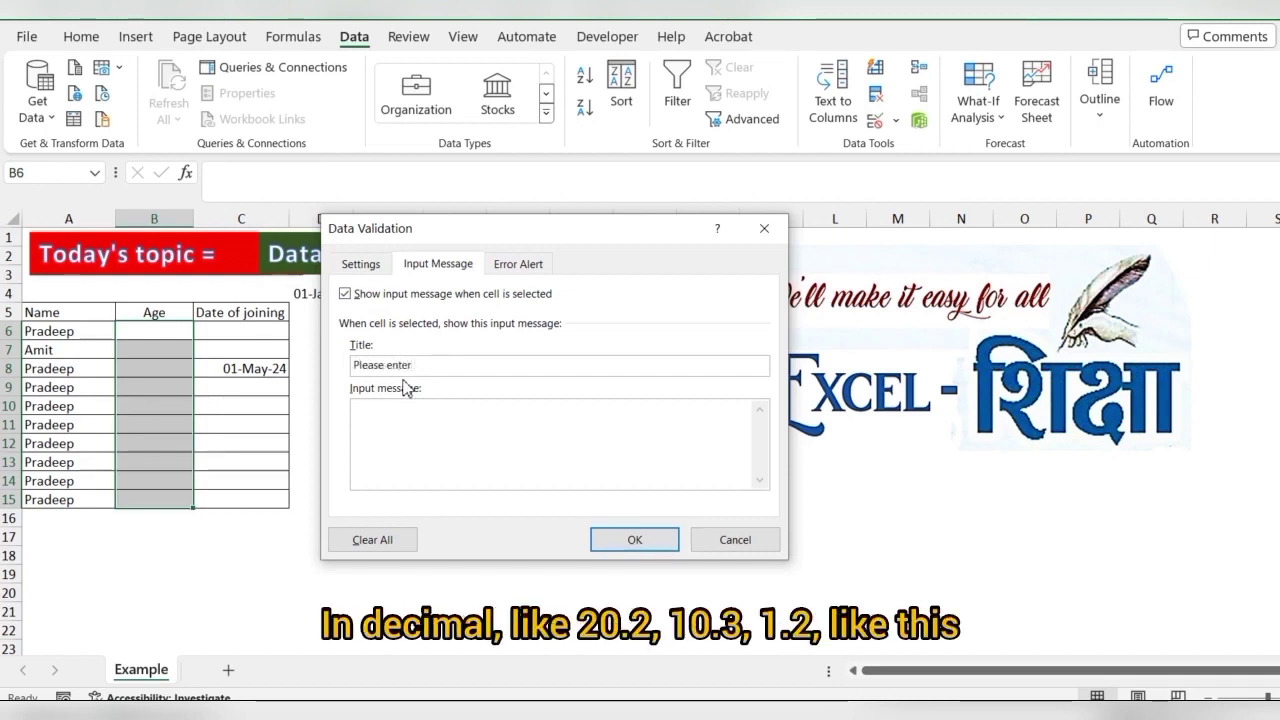
key(BackSpace)
key(BackSpace)
key(BackSpace)
key(BackSpace)
text(age)
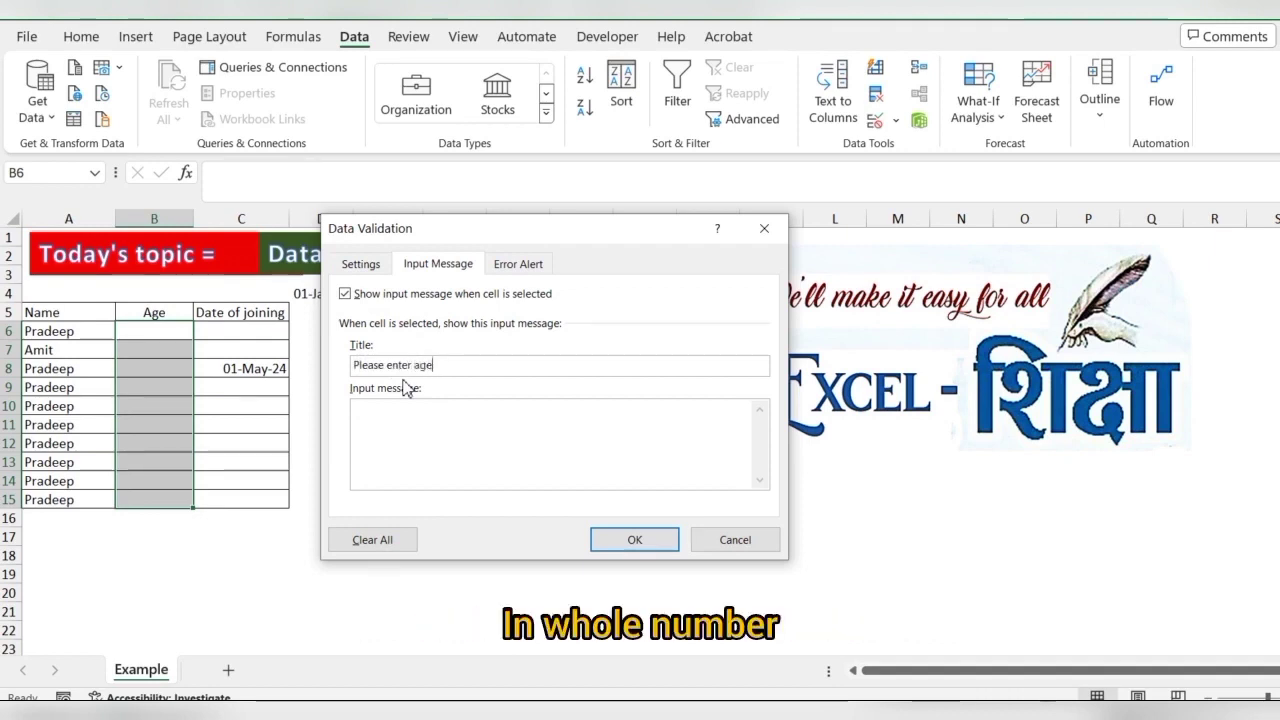
text( only)
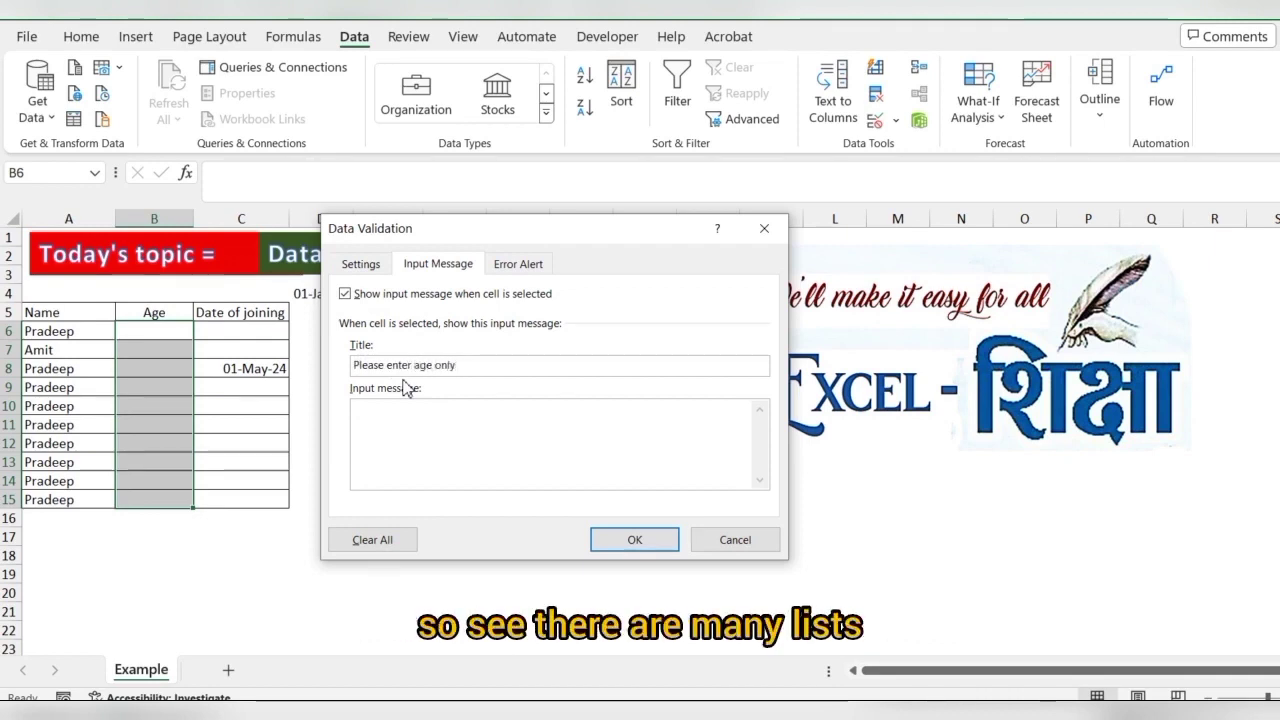
click(430, 423)
text(Age)
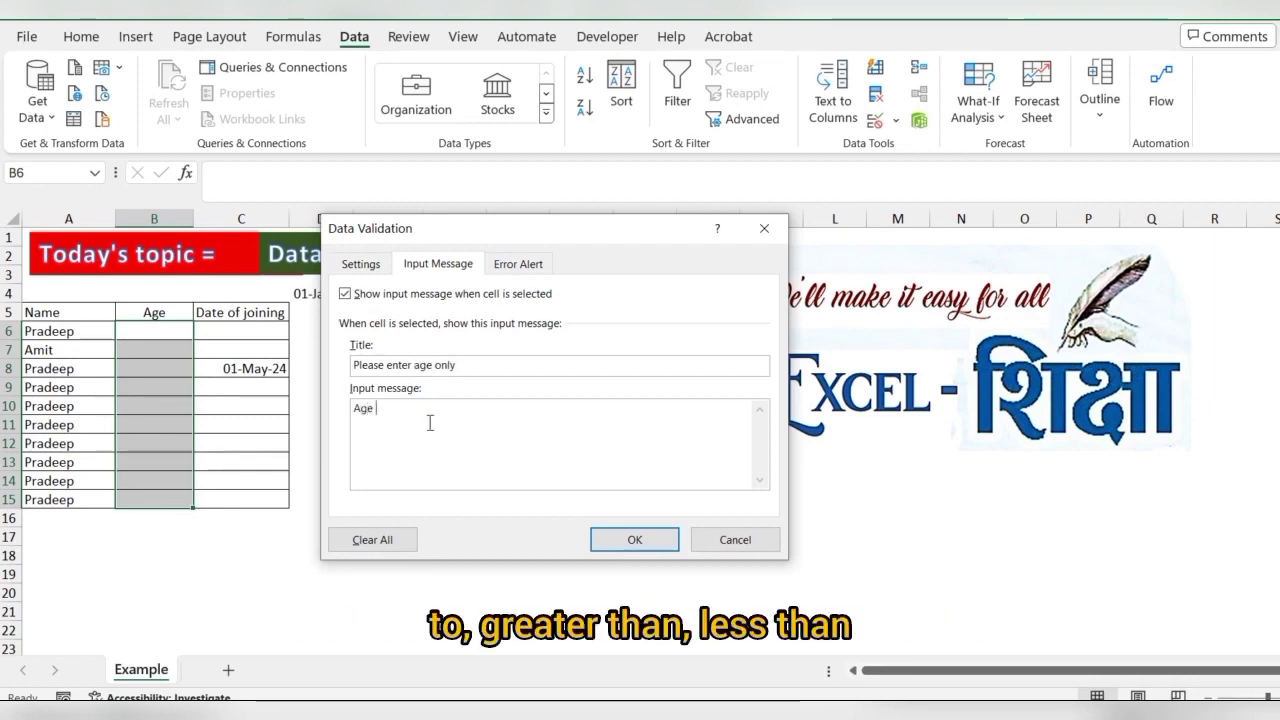
text(will )
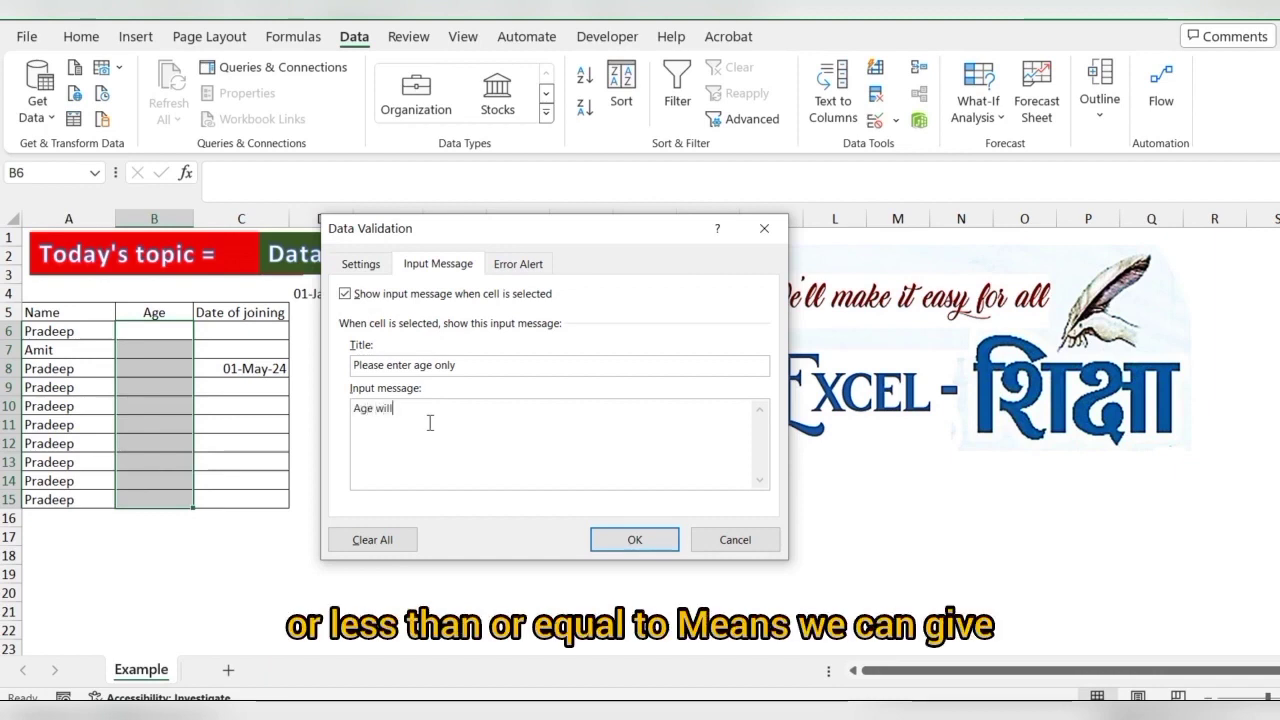
text(be be)
text(tween 18)
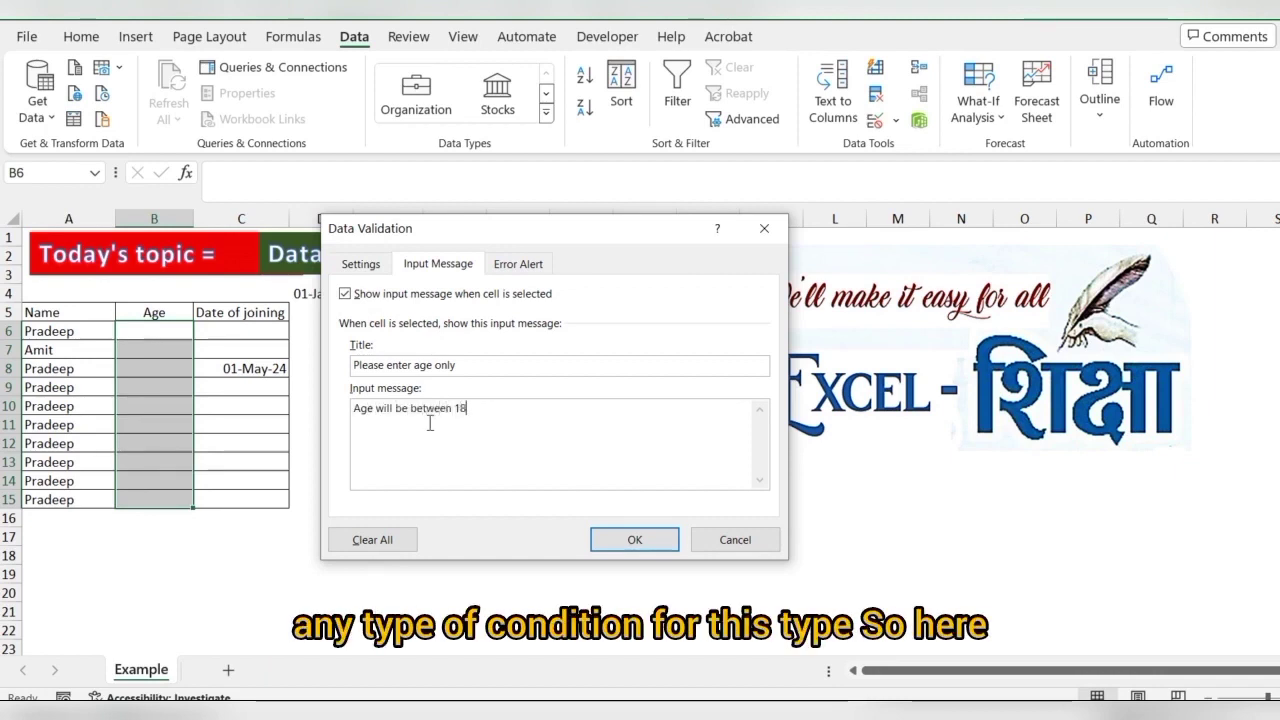
text( to 50)
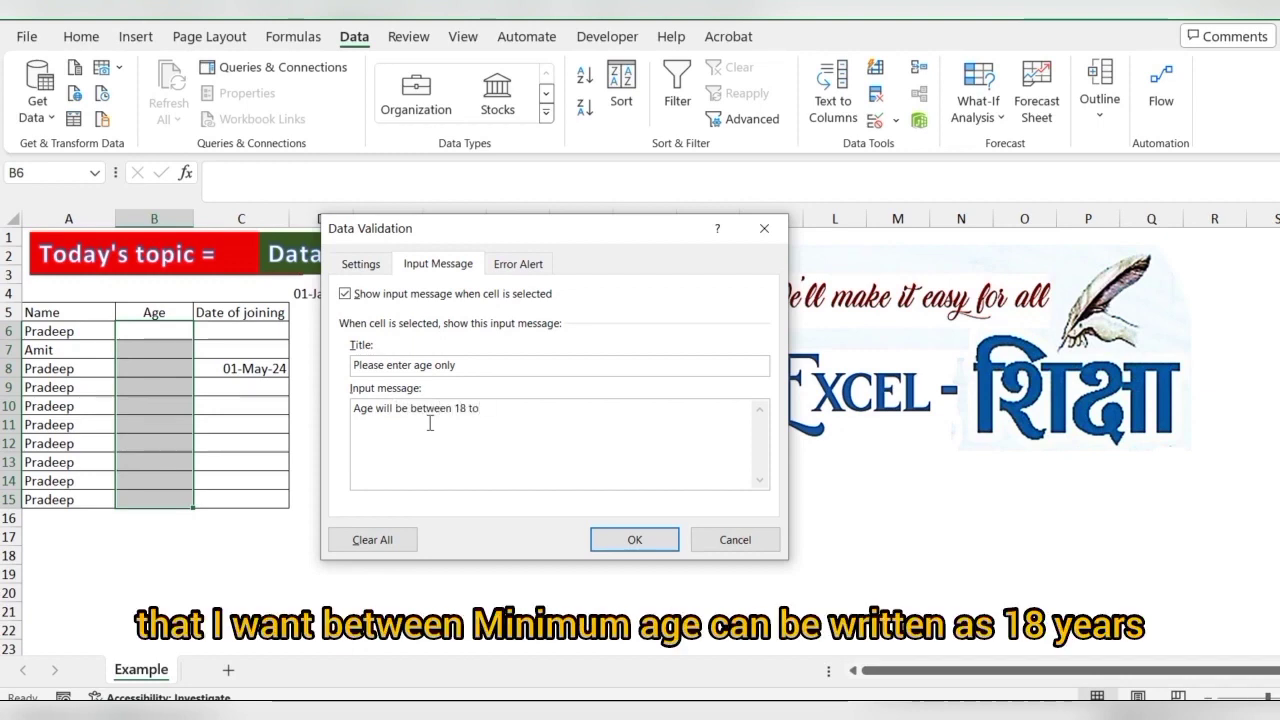
click(634, 539)
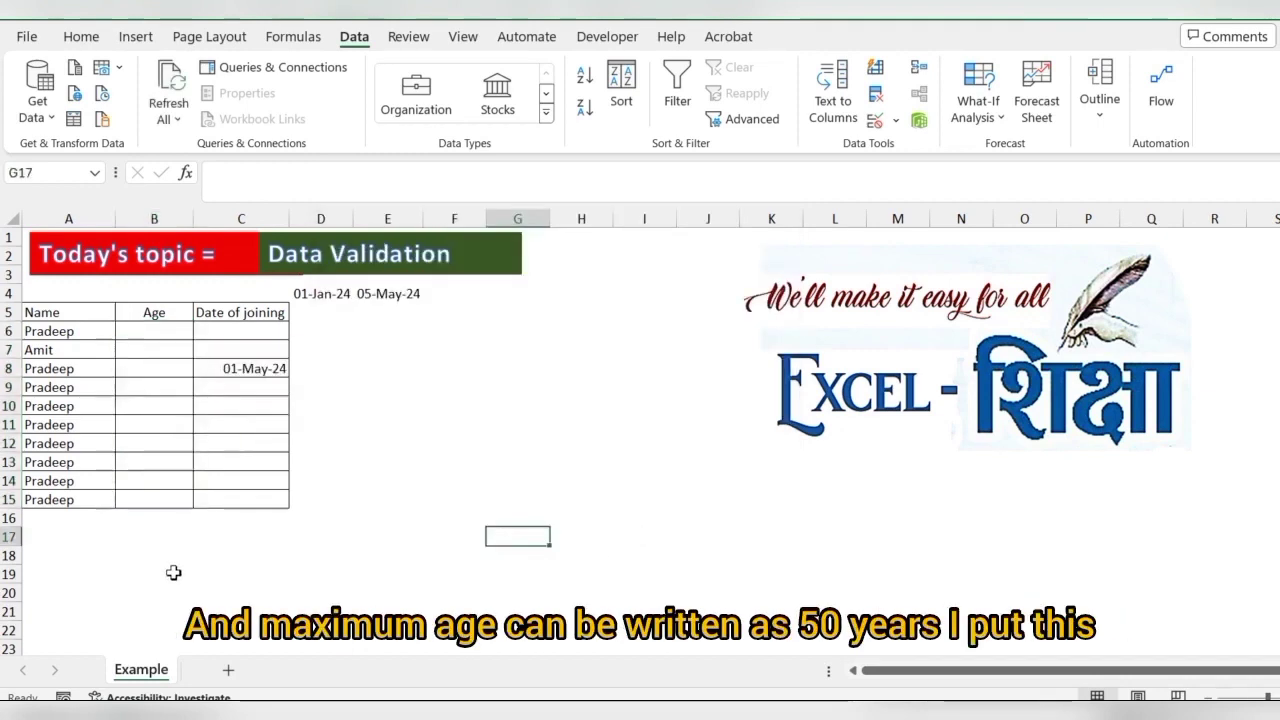
click(150, 337)
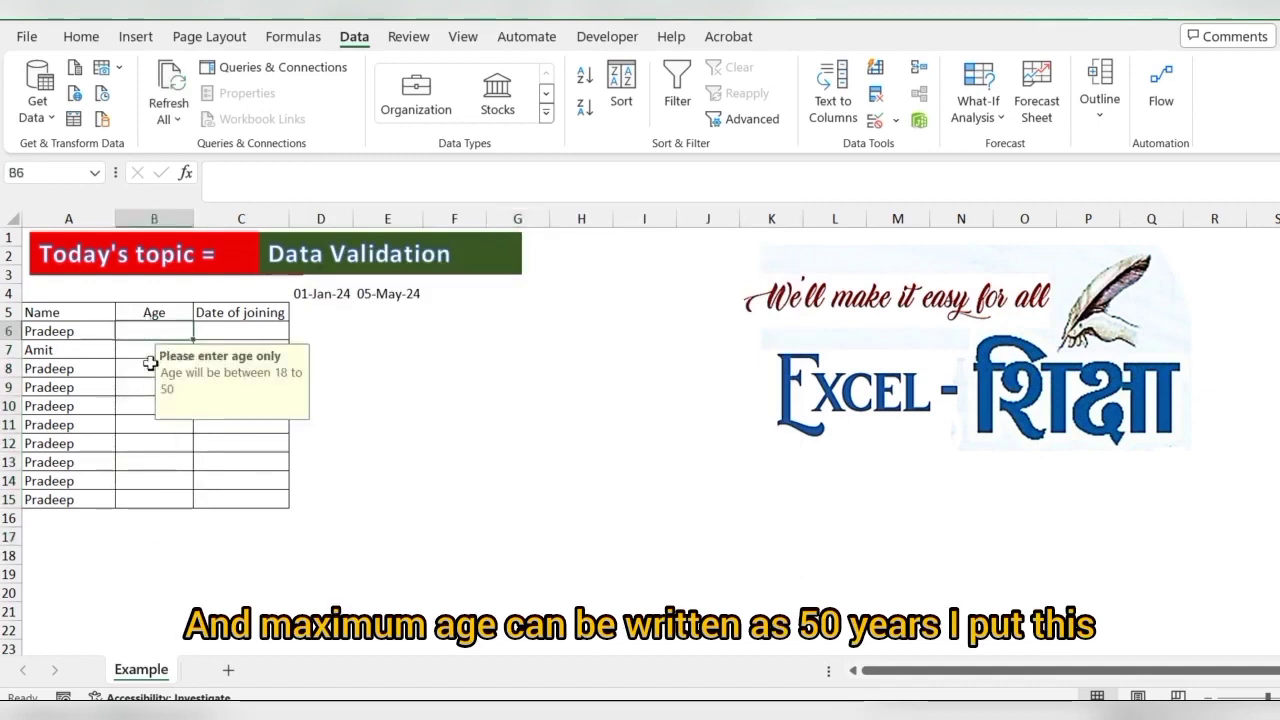
click(151, 367)
click(157, 424)
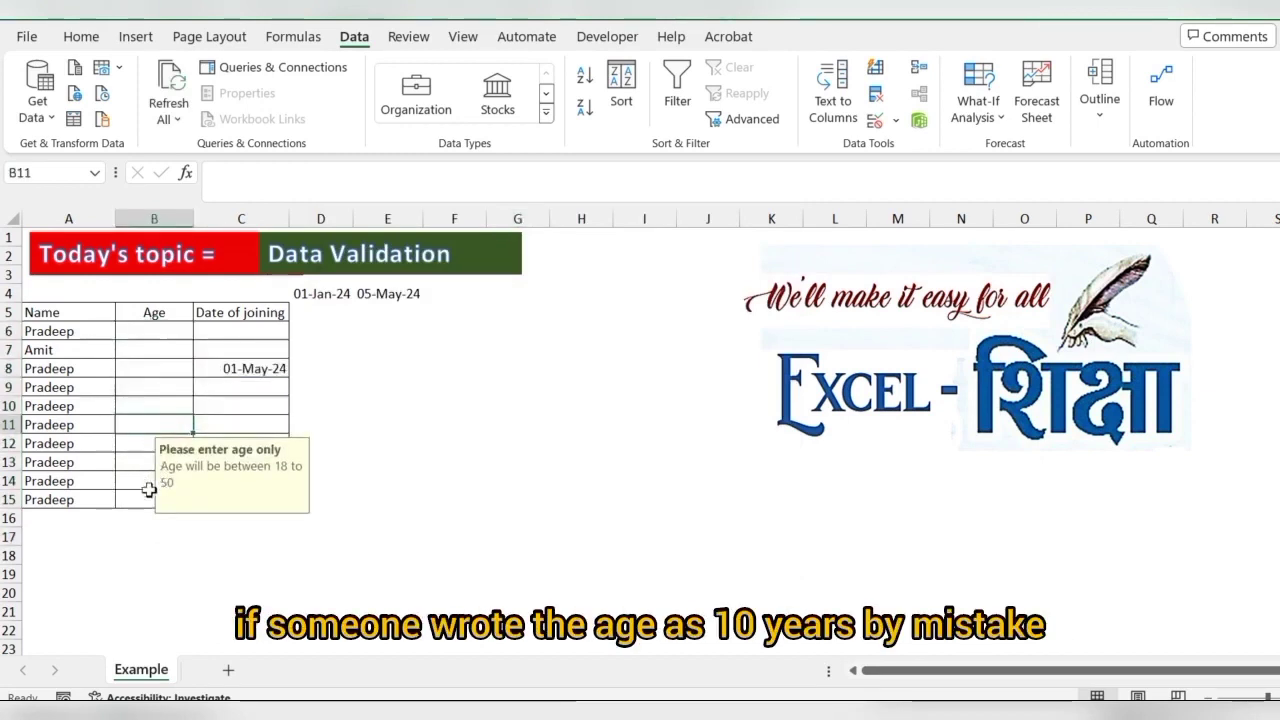
drag(172, 337, 163, 506)
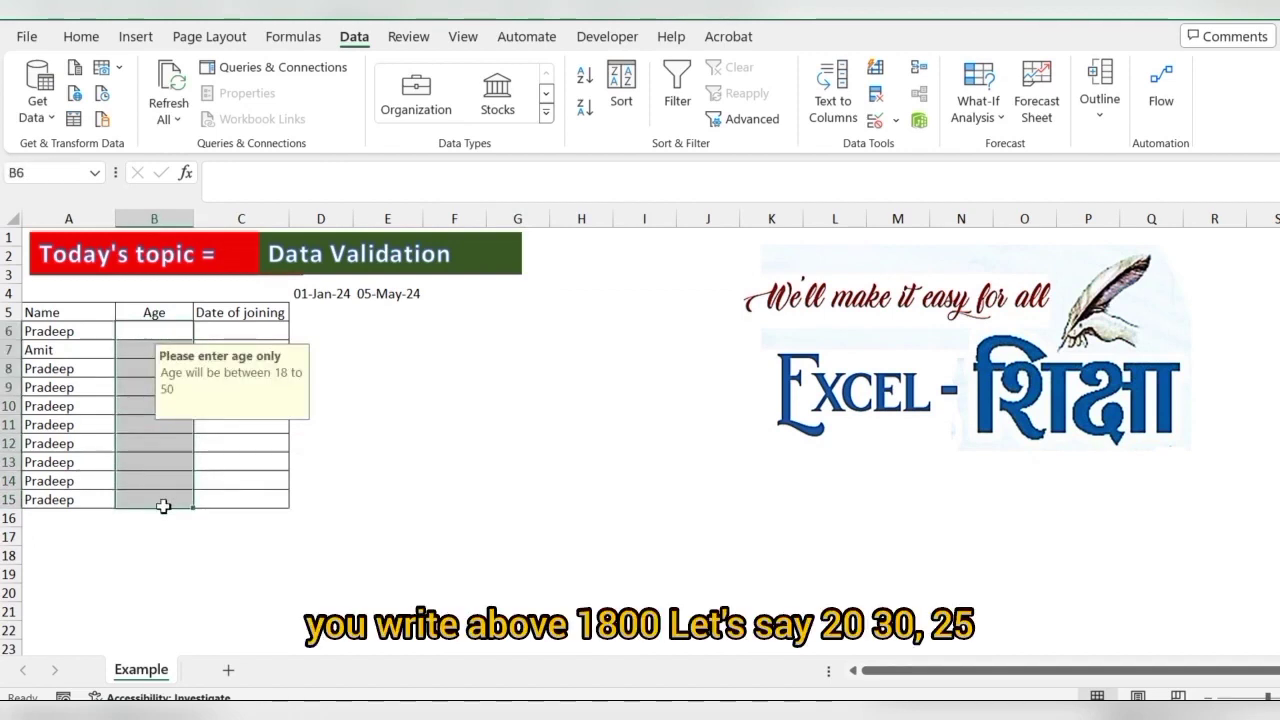
click(368, 439)
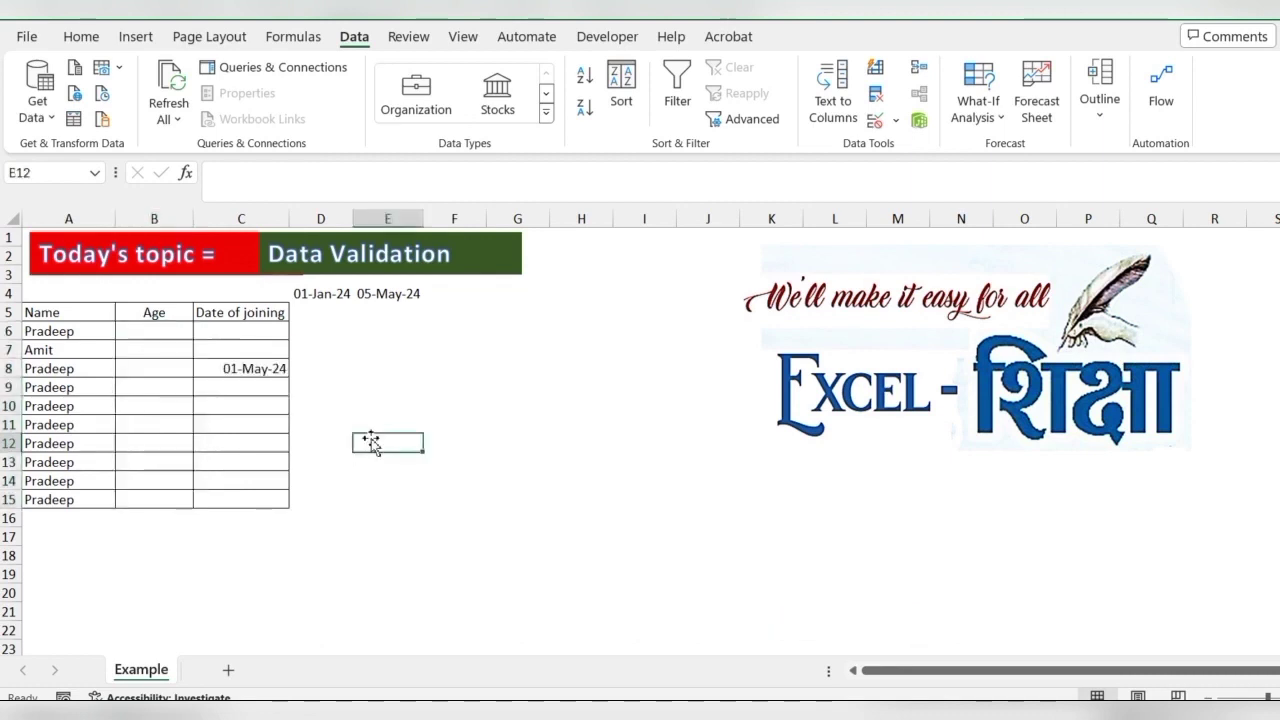
drag(252, 333, 251, 498)
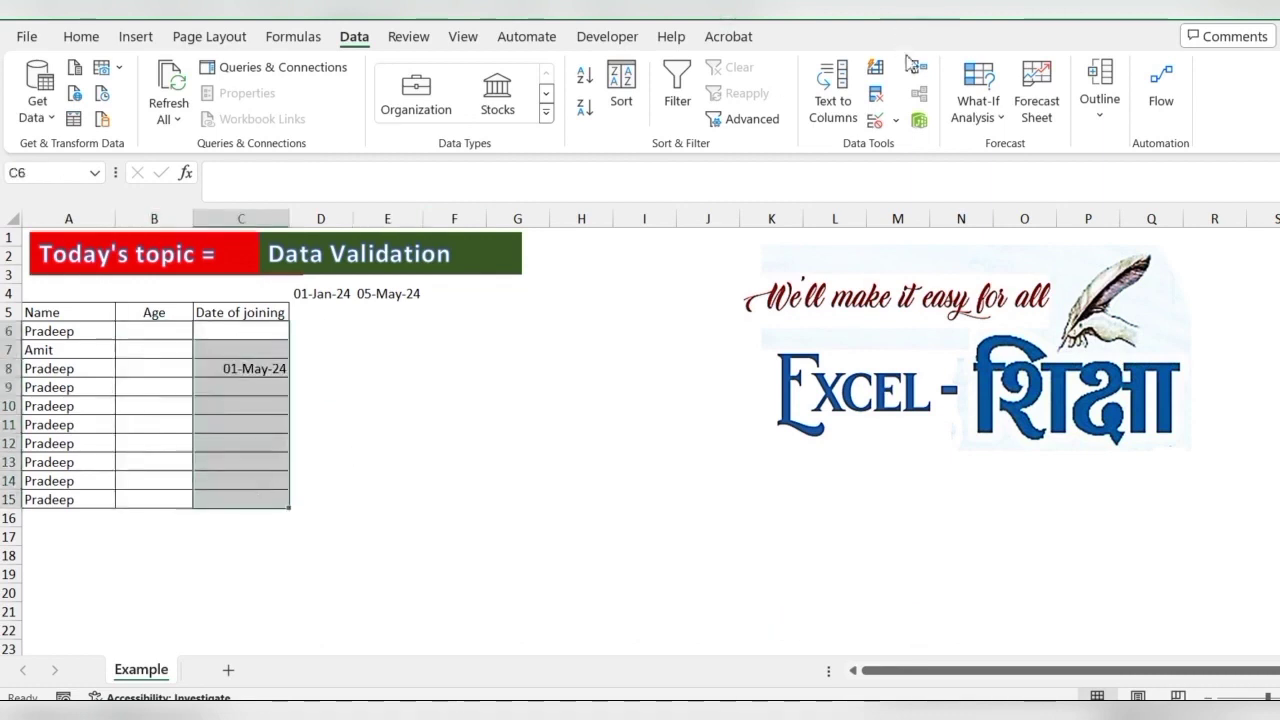
Switch the Date of joining validation's error alert style from Stop to Information
click(897, 121)
click(950, 148)
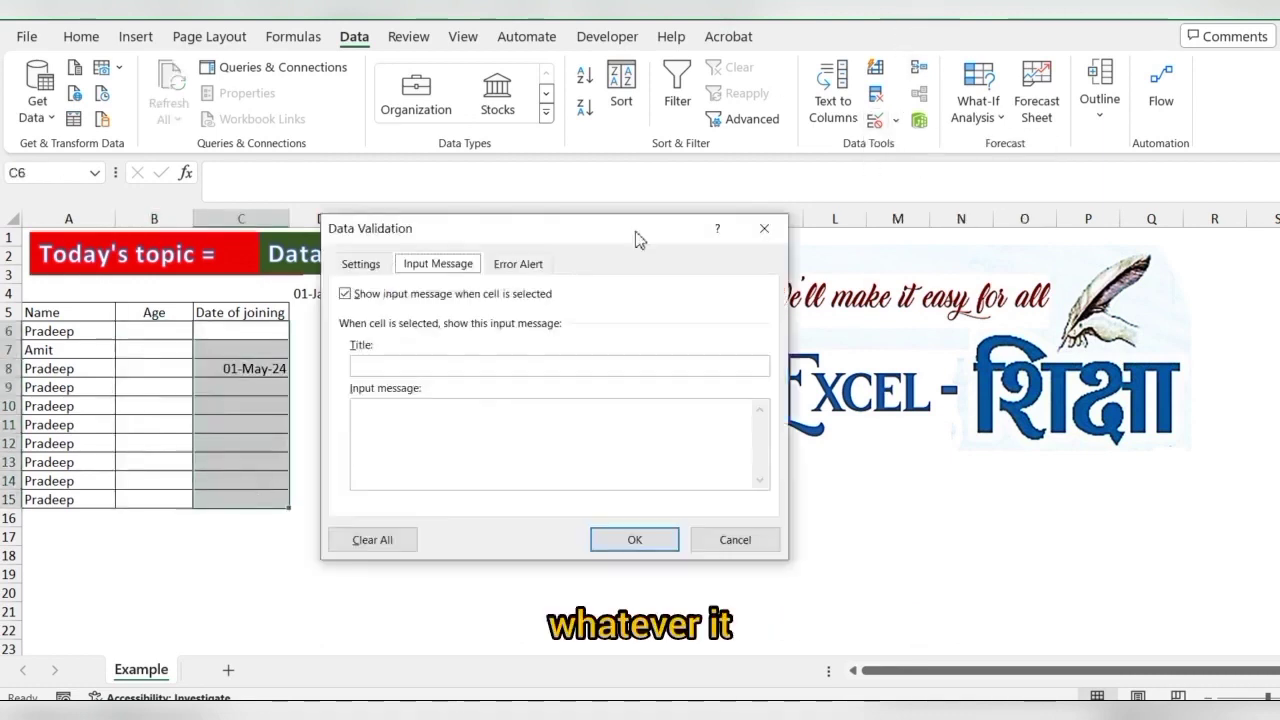
click(362, 266)
click(416, 266)
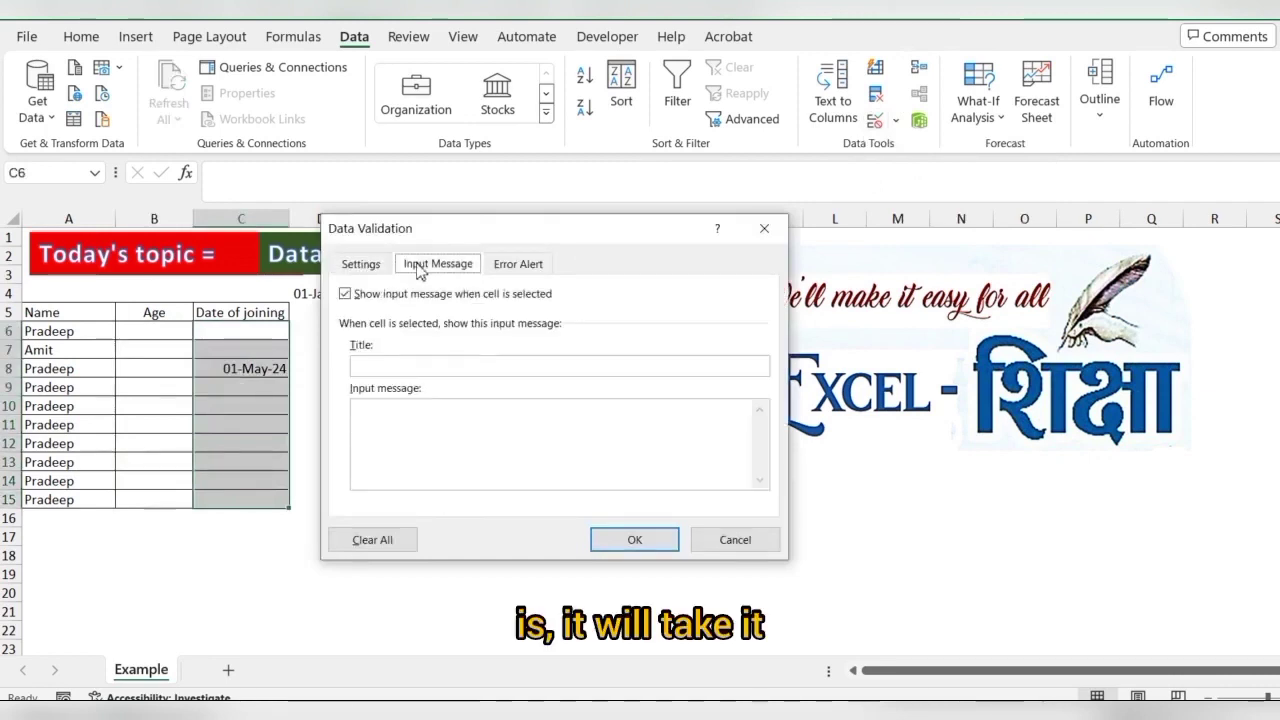
click(519, 268)
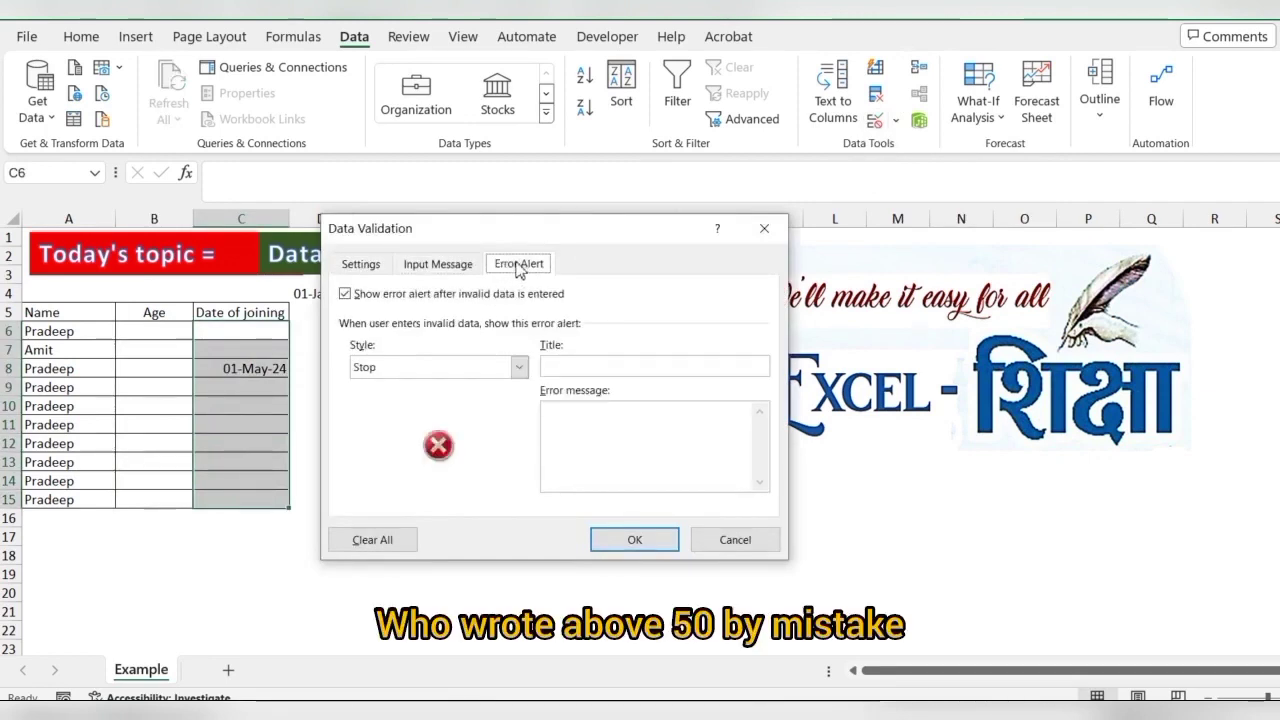
click(519, 368)
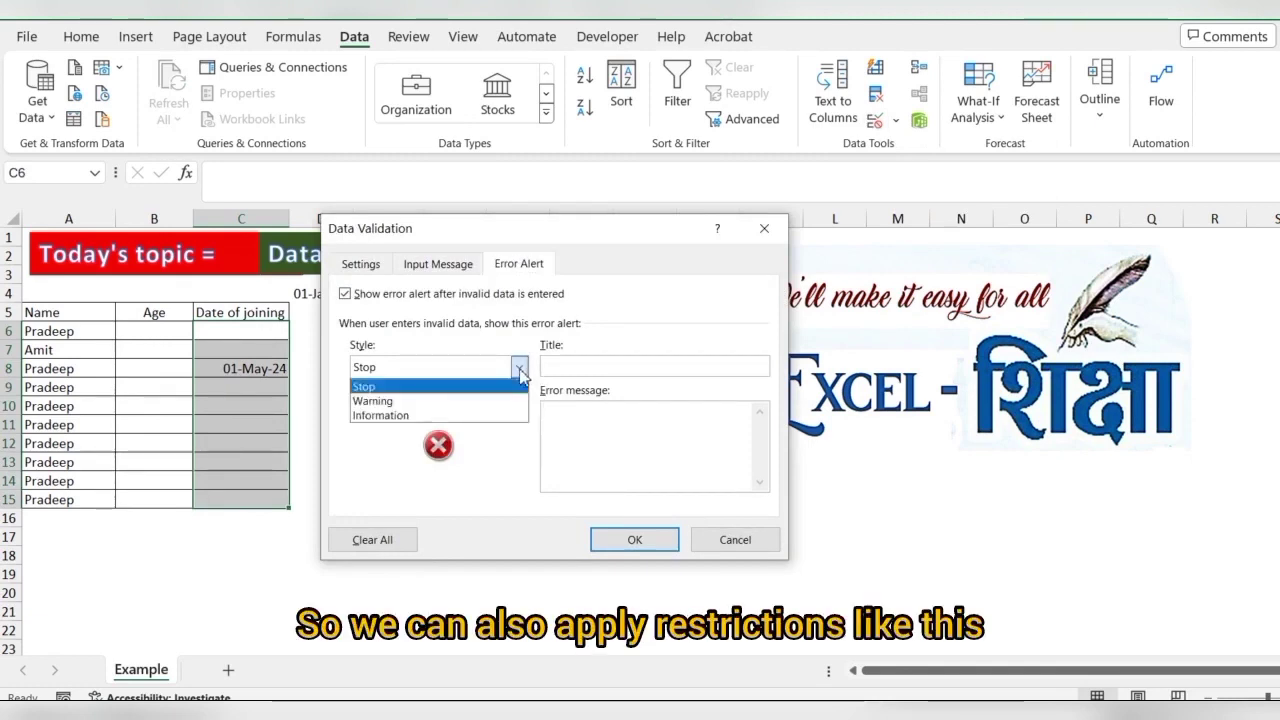
click(378, 415)
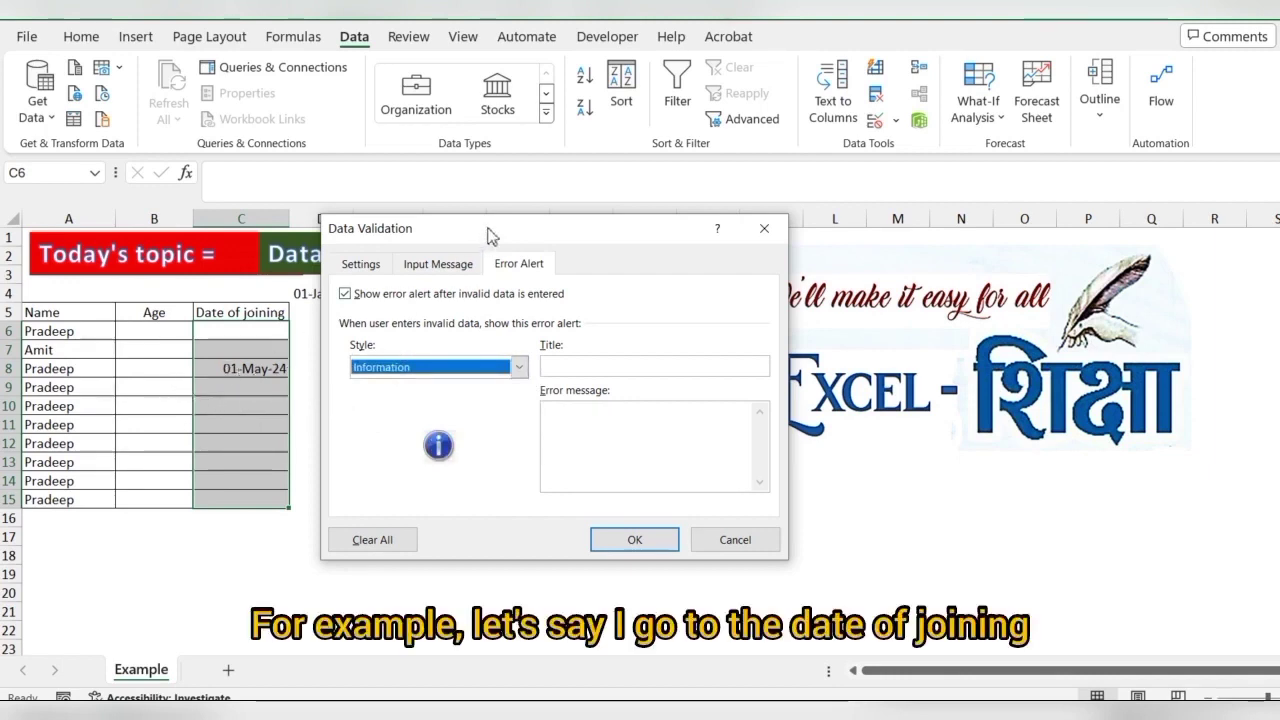
drag(498, 230, 560, 260)
Enter the date alert title 'Your Input is incorrect' and start a message asking for the correct date
click(437, 293)
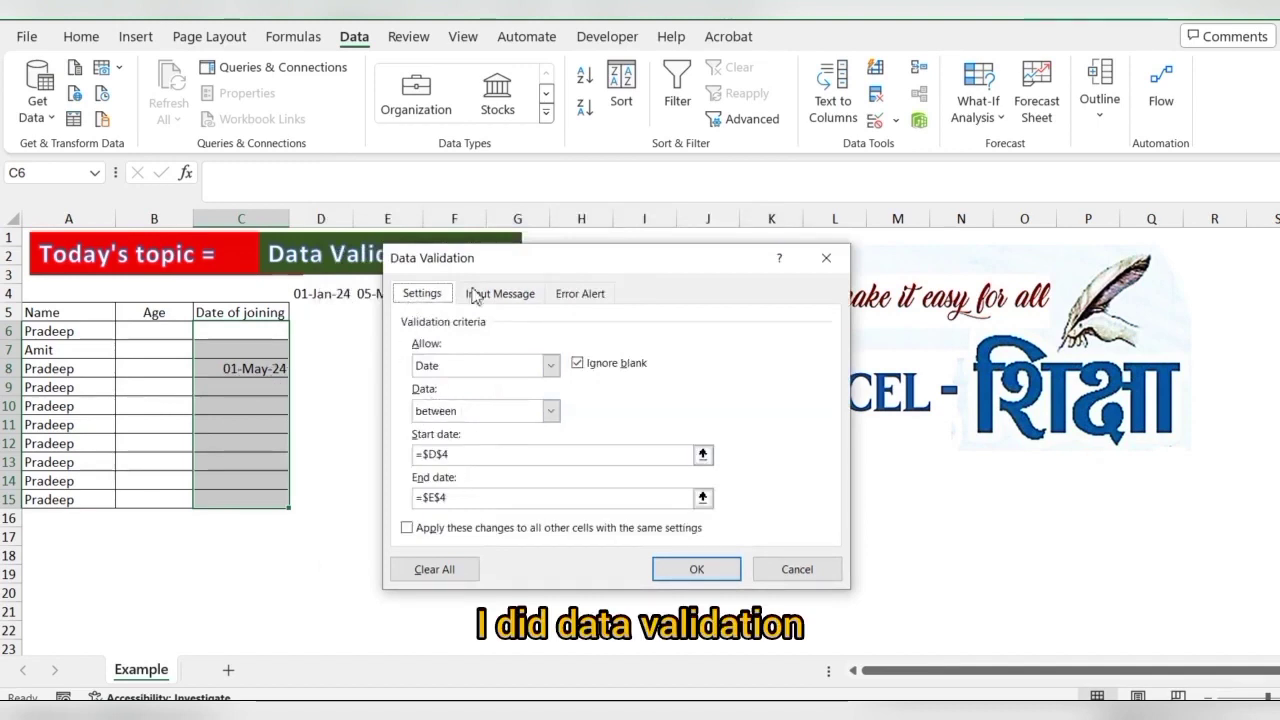
drag(566, 262, 618, 358)
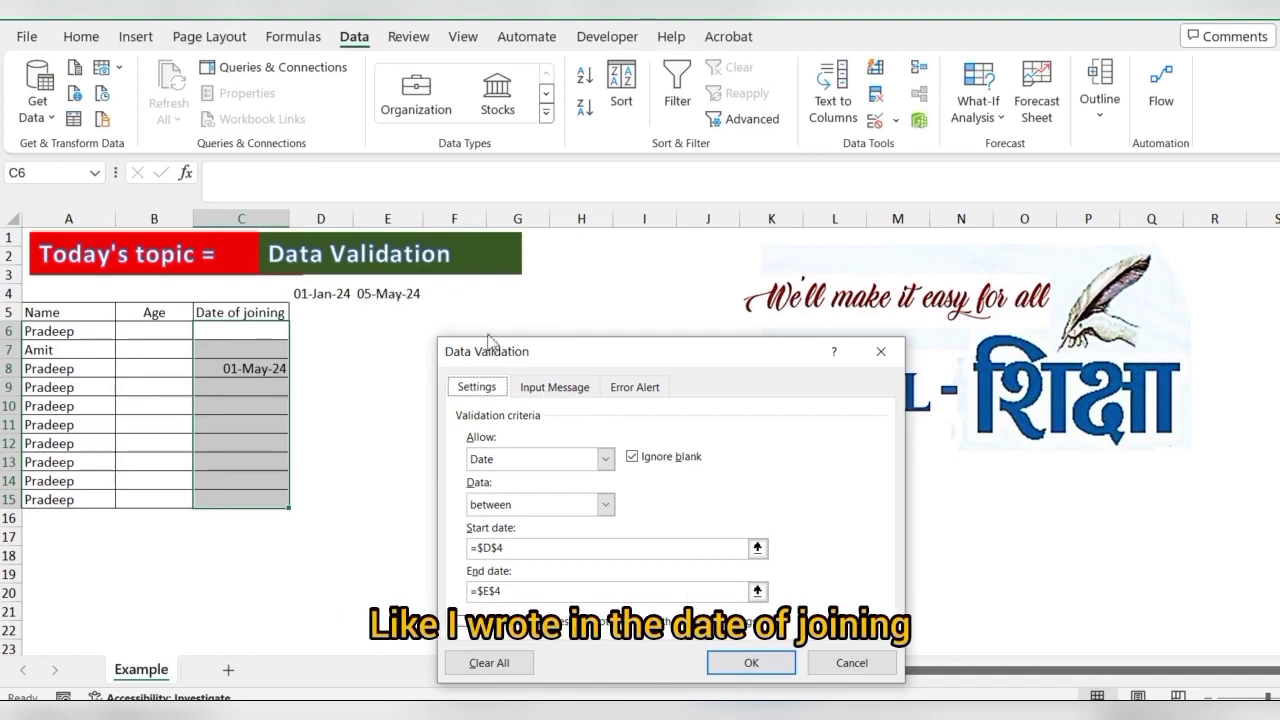
click(635, 390)
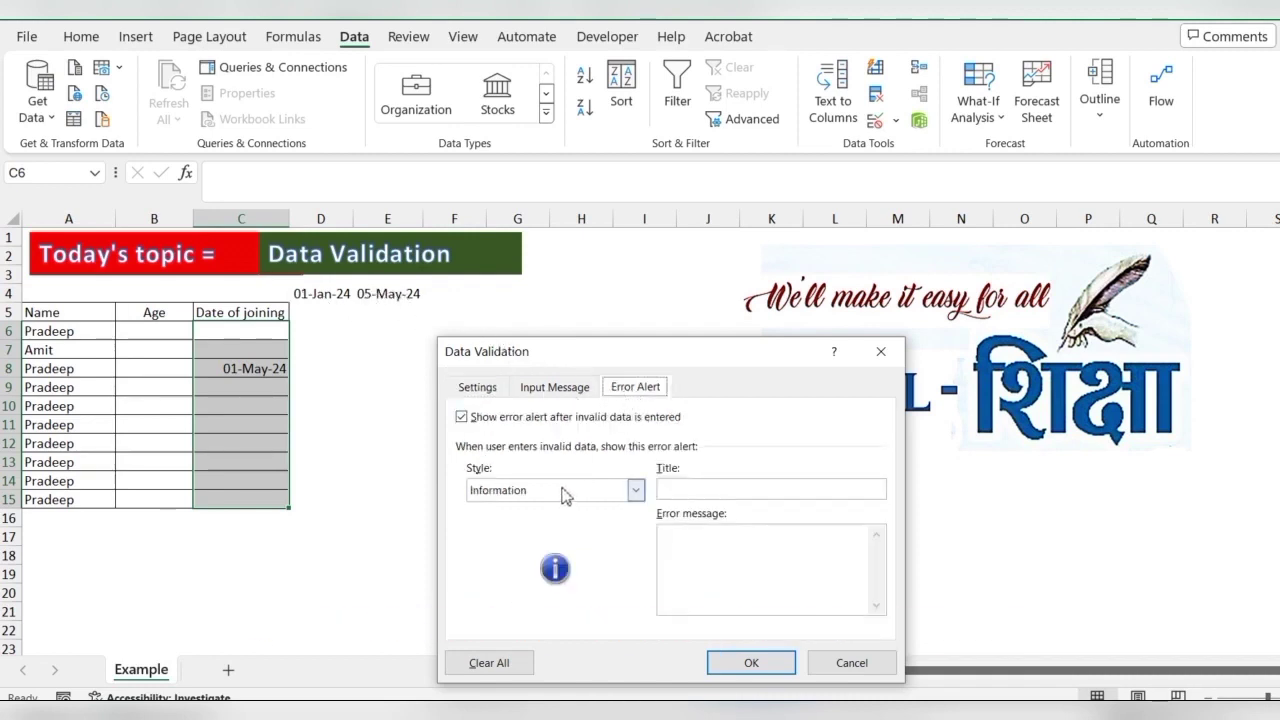
click(705, 489)
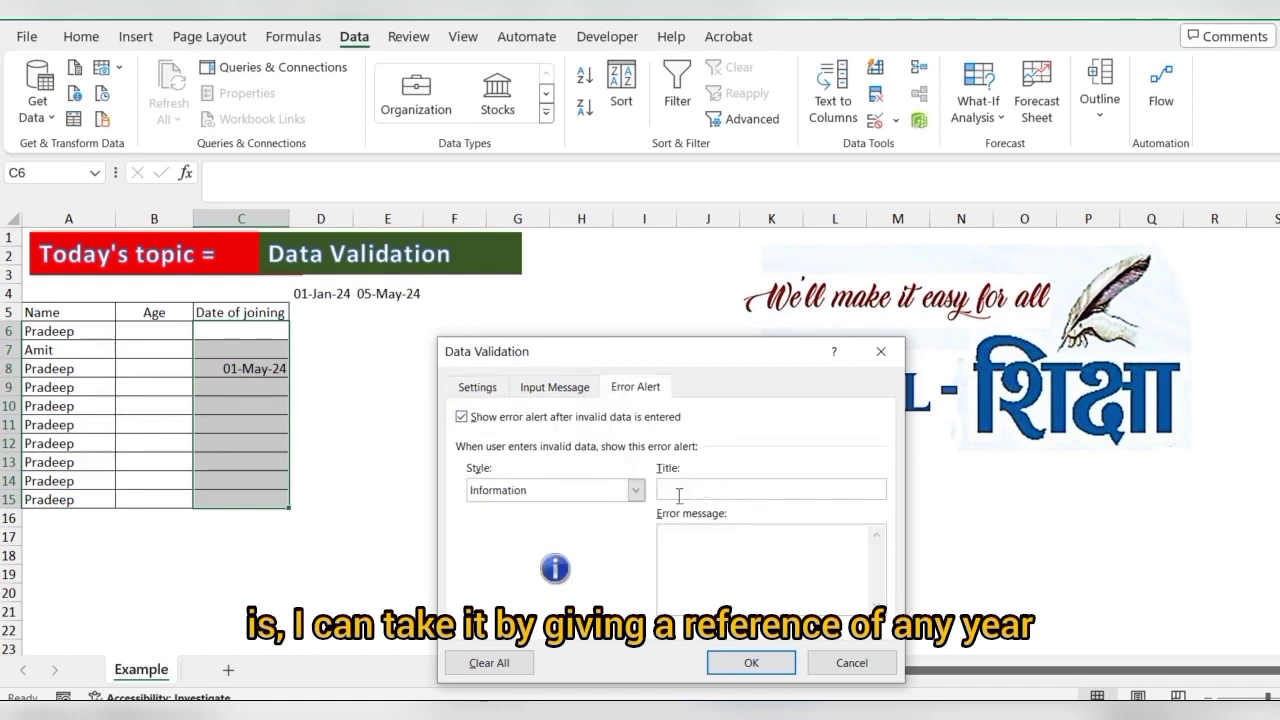
text(Your Inop)
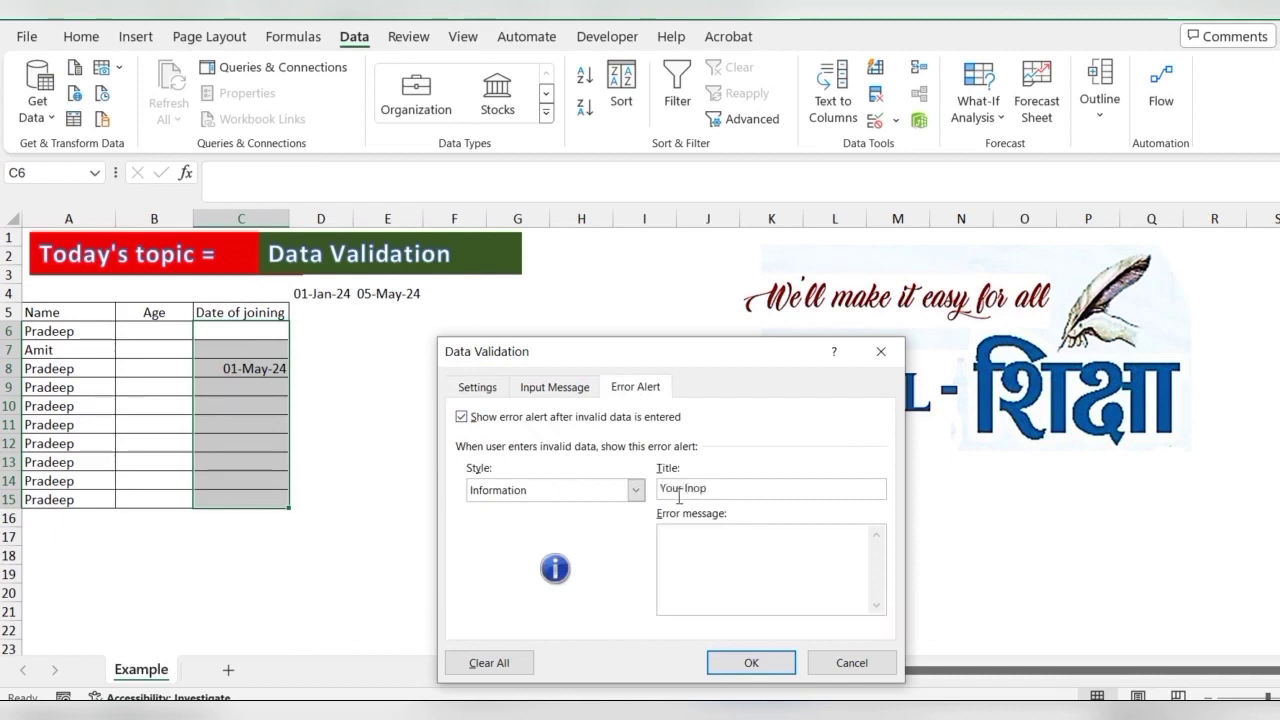
key(BackSpace)
key(BackSpace)
text(ut is i)
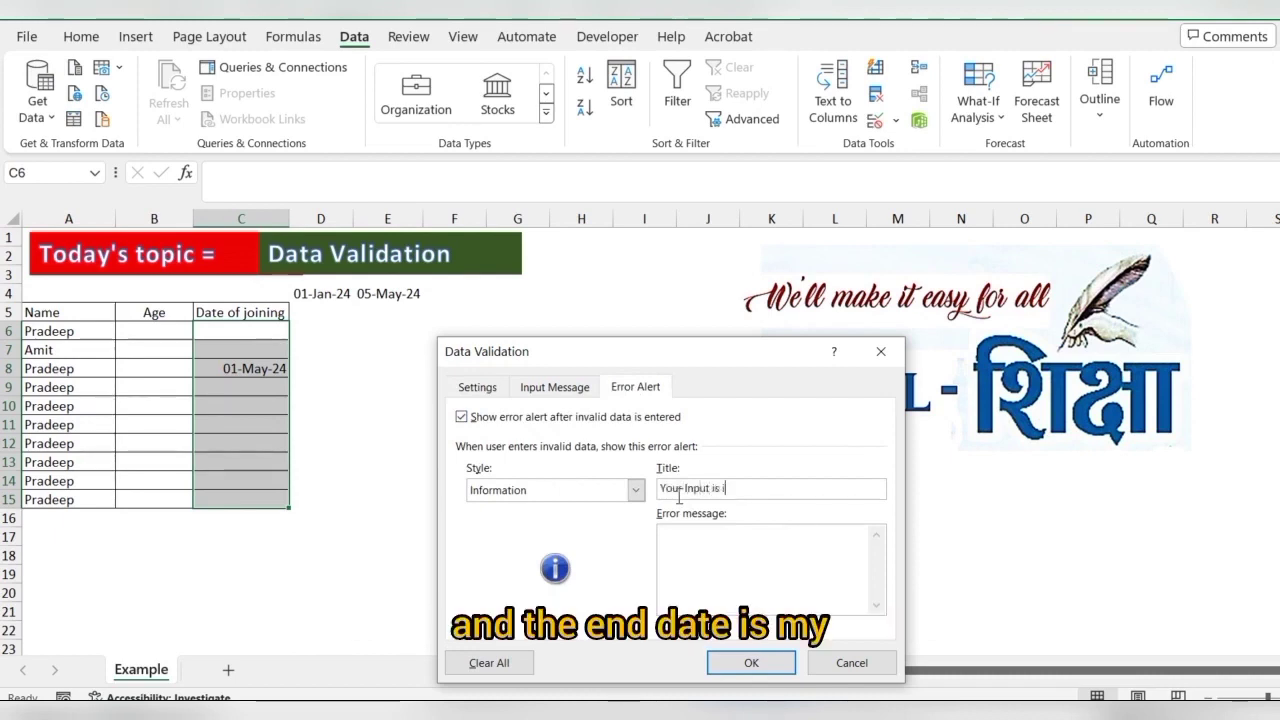
text(ncoorect)
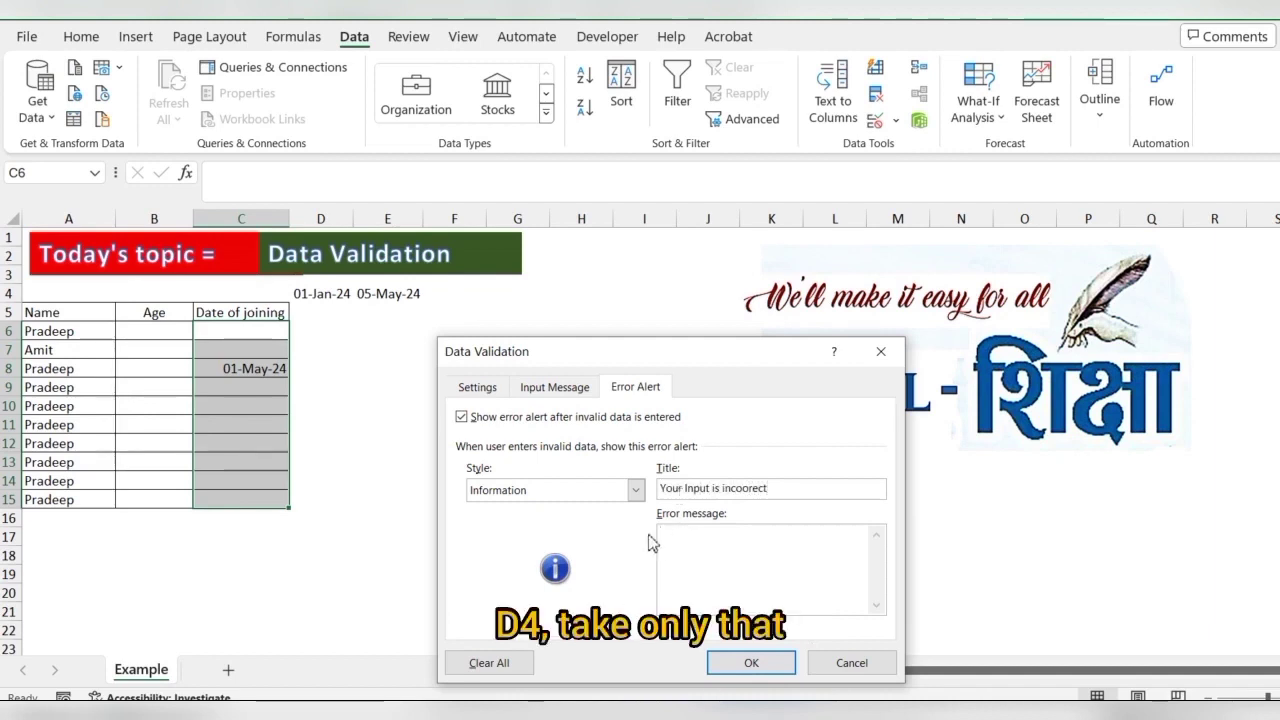
text(e )
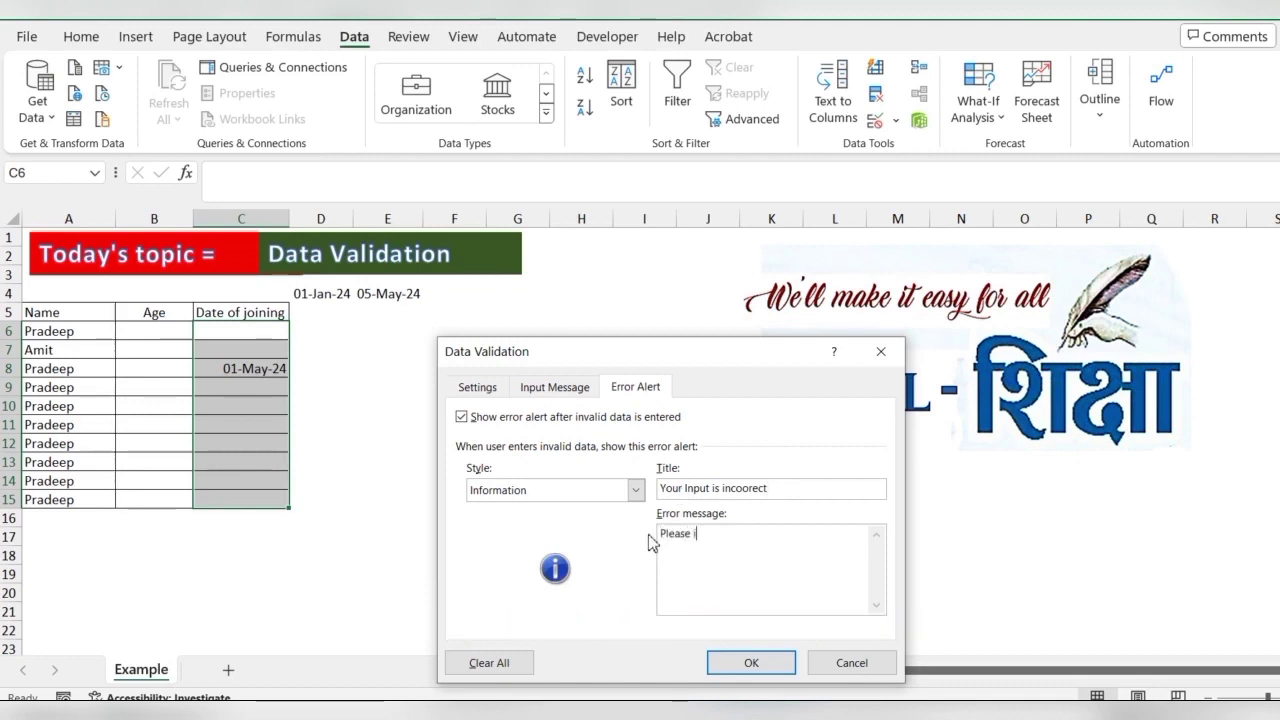
text(incer th)
text(e co)
text(rrect)
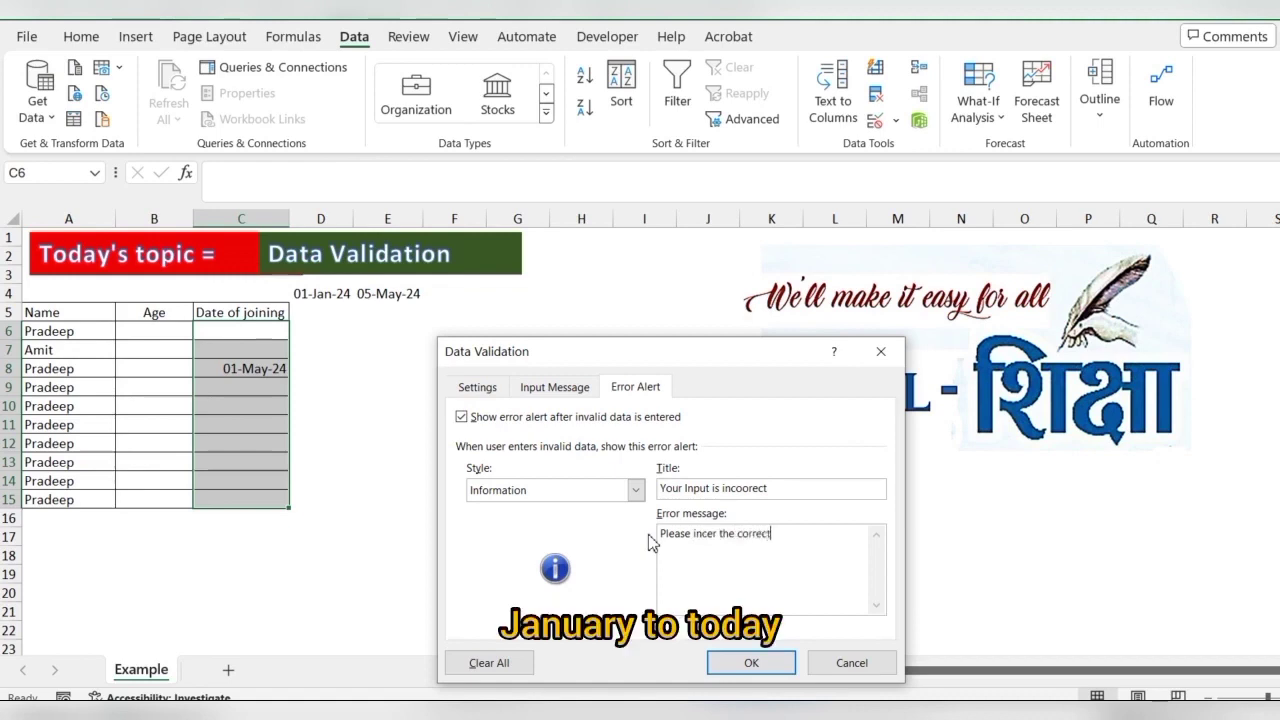
text( Date)
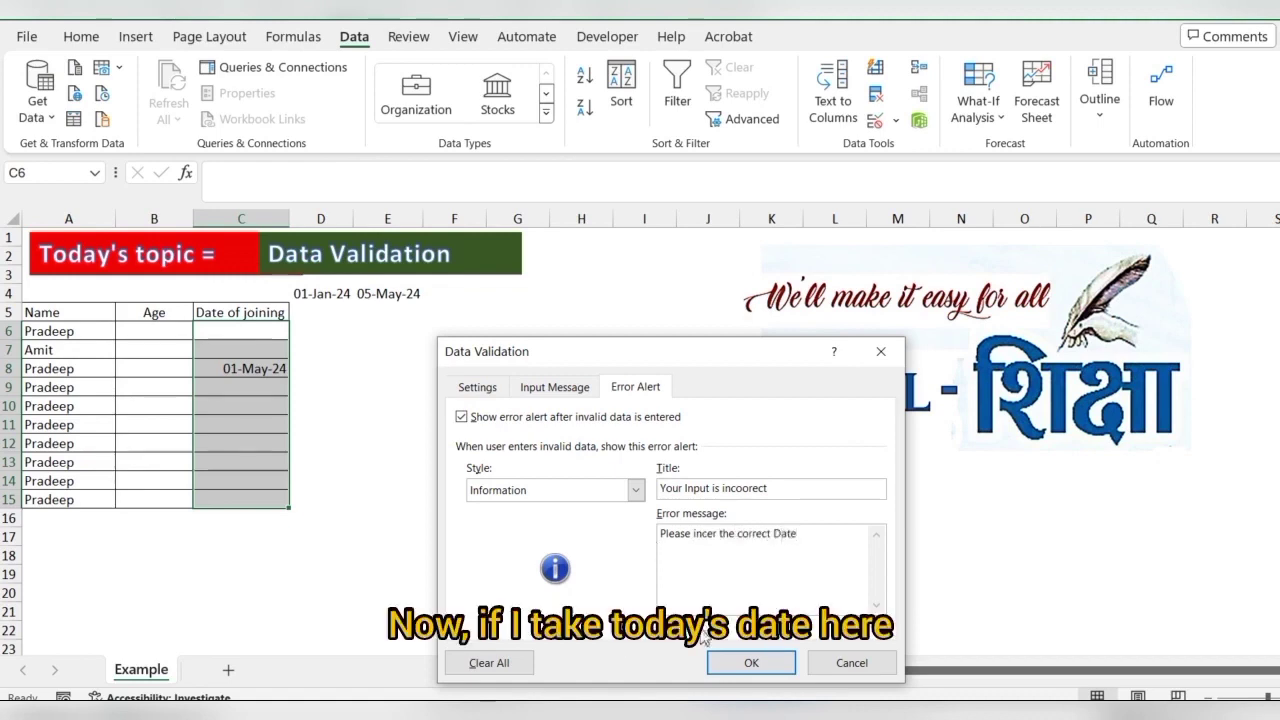
Apply the information alert, then enter 01-Jun in C7 and accept it despite the alert
click(751, 662)
click(388, 462)
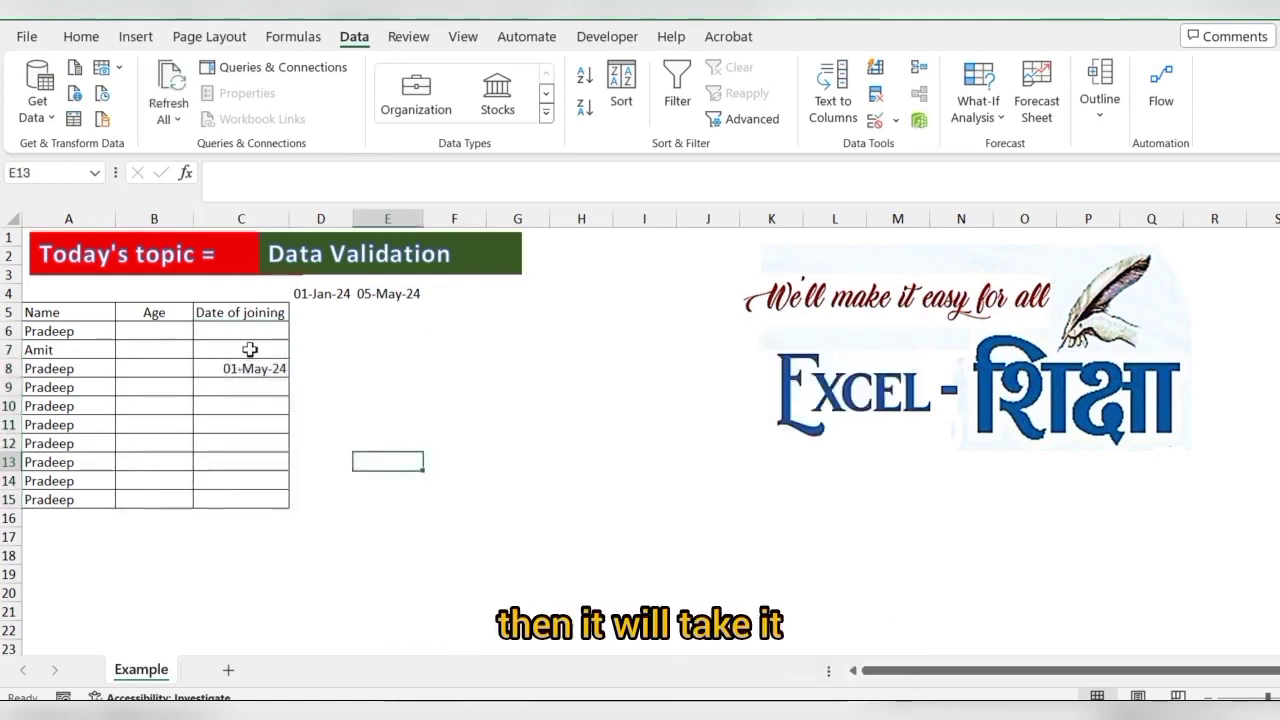
click(250, 349)
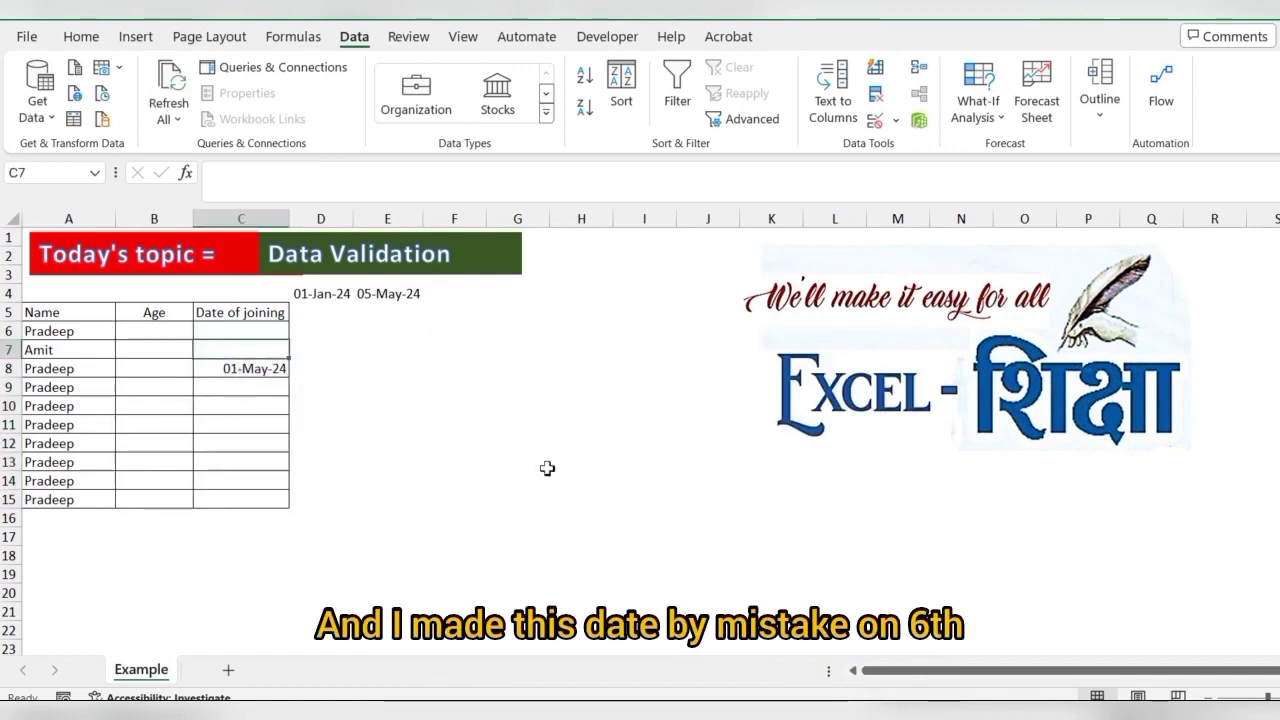
text(01)
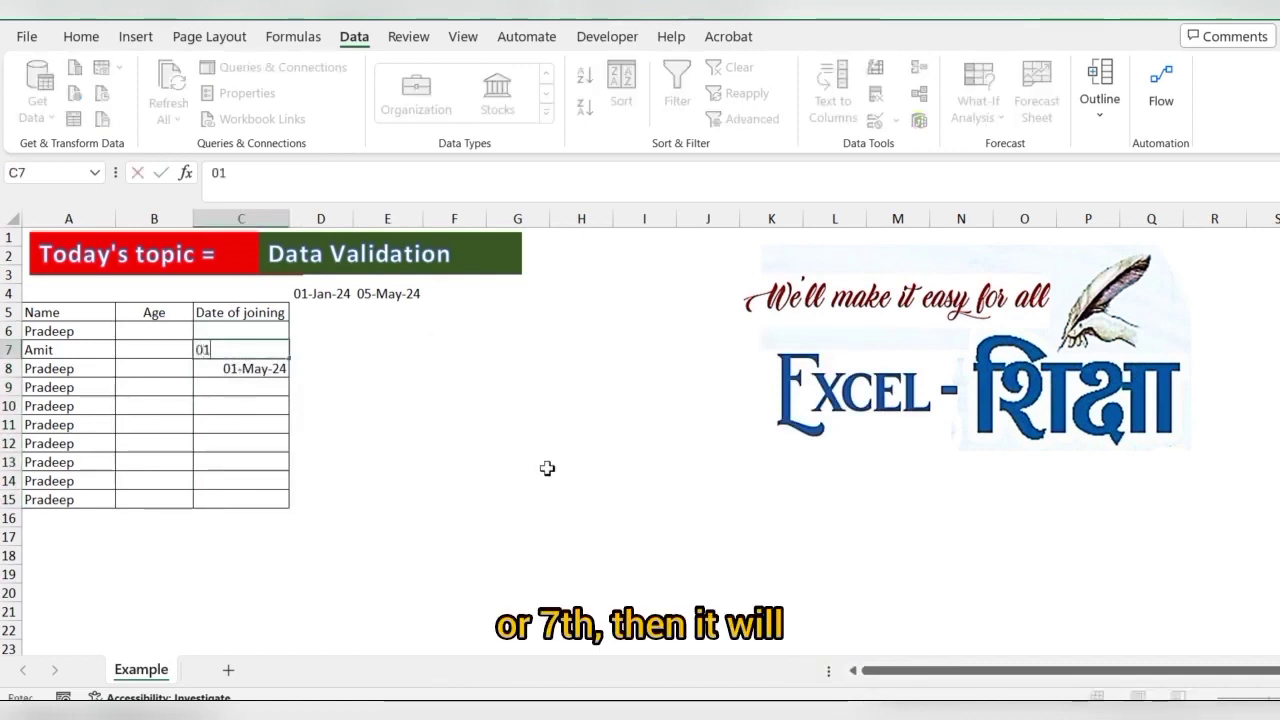
text(-Jun)
key(Return)
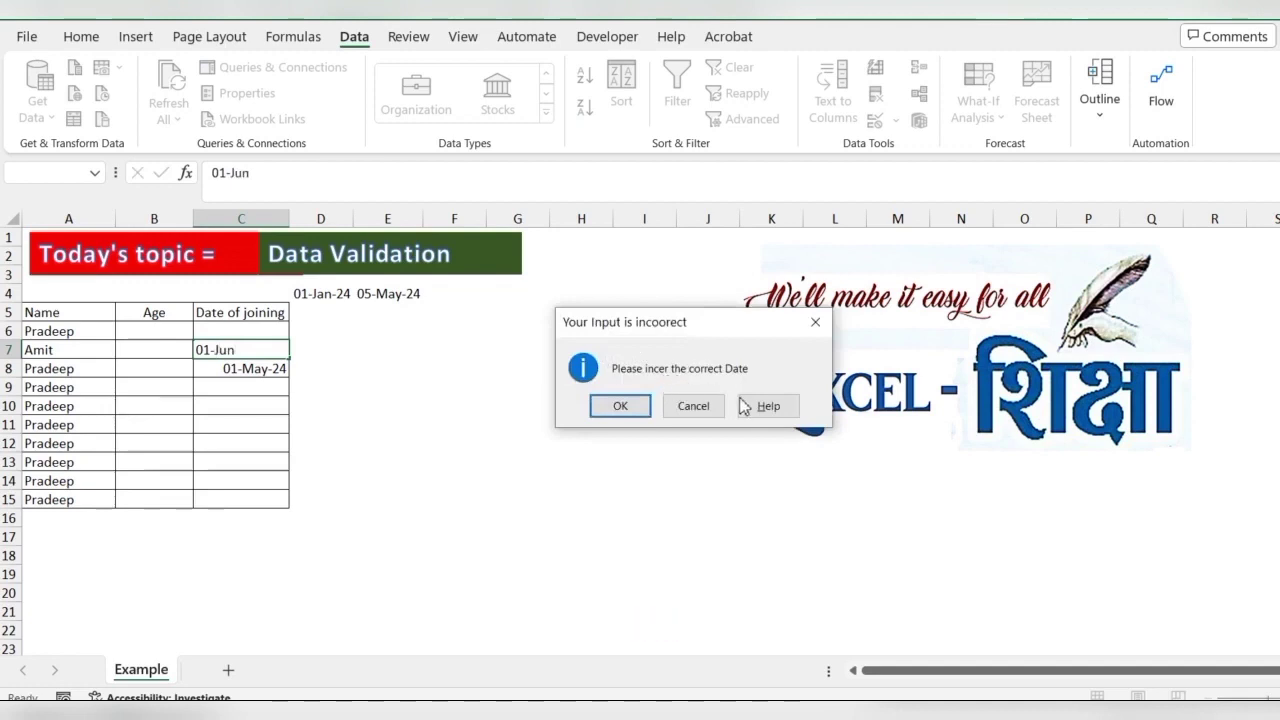
click(613, 408)
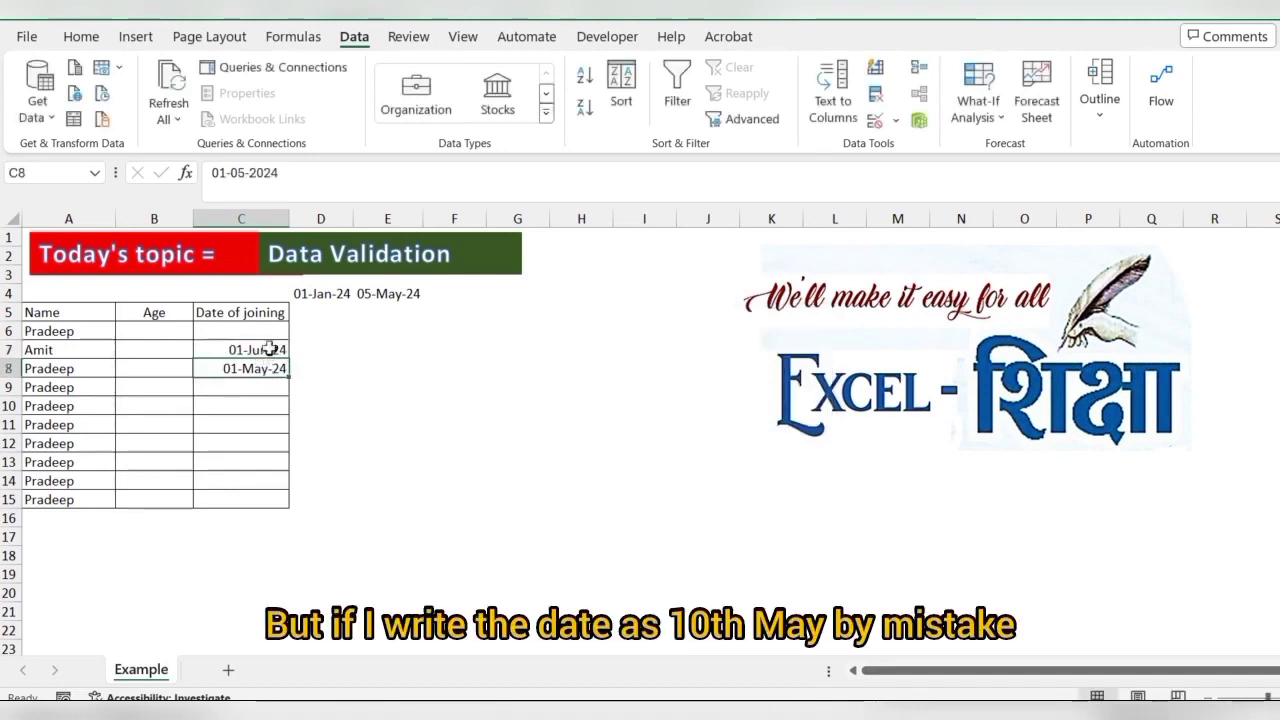
click(270, 349)
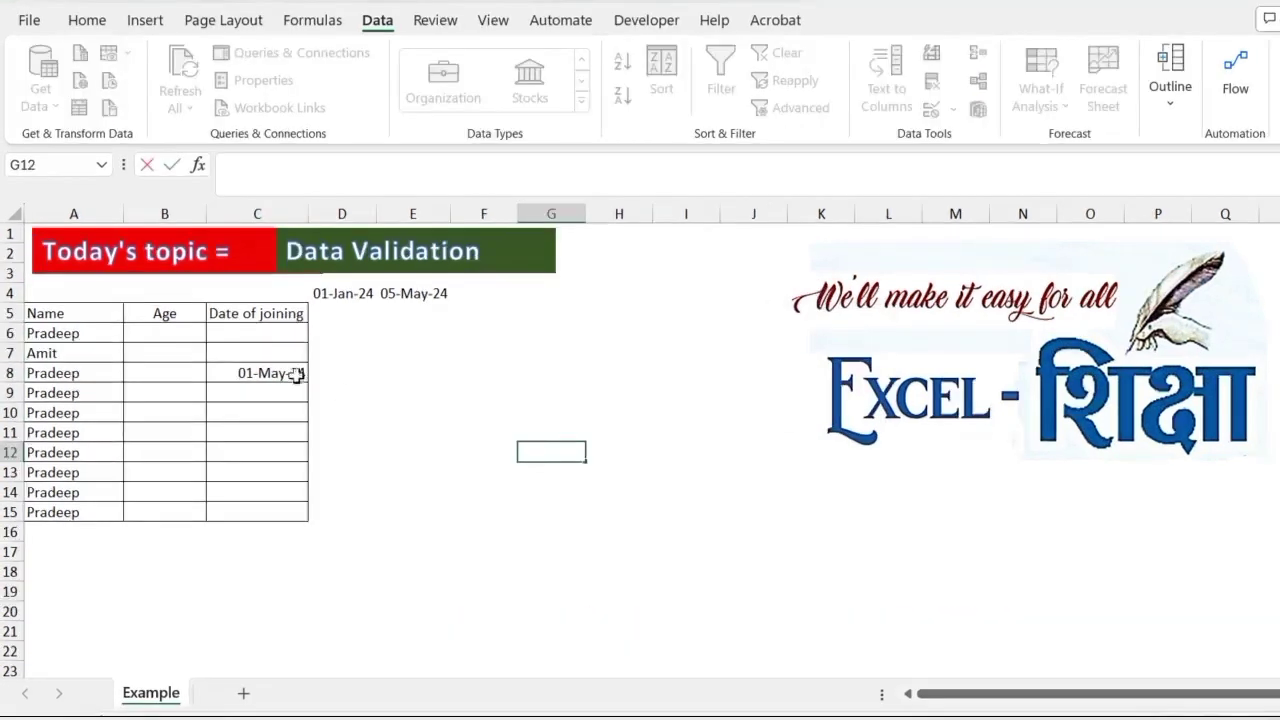
click(249, 349)
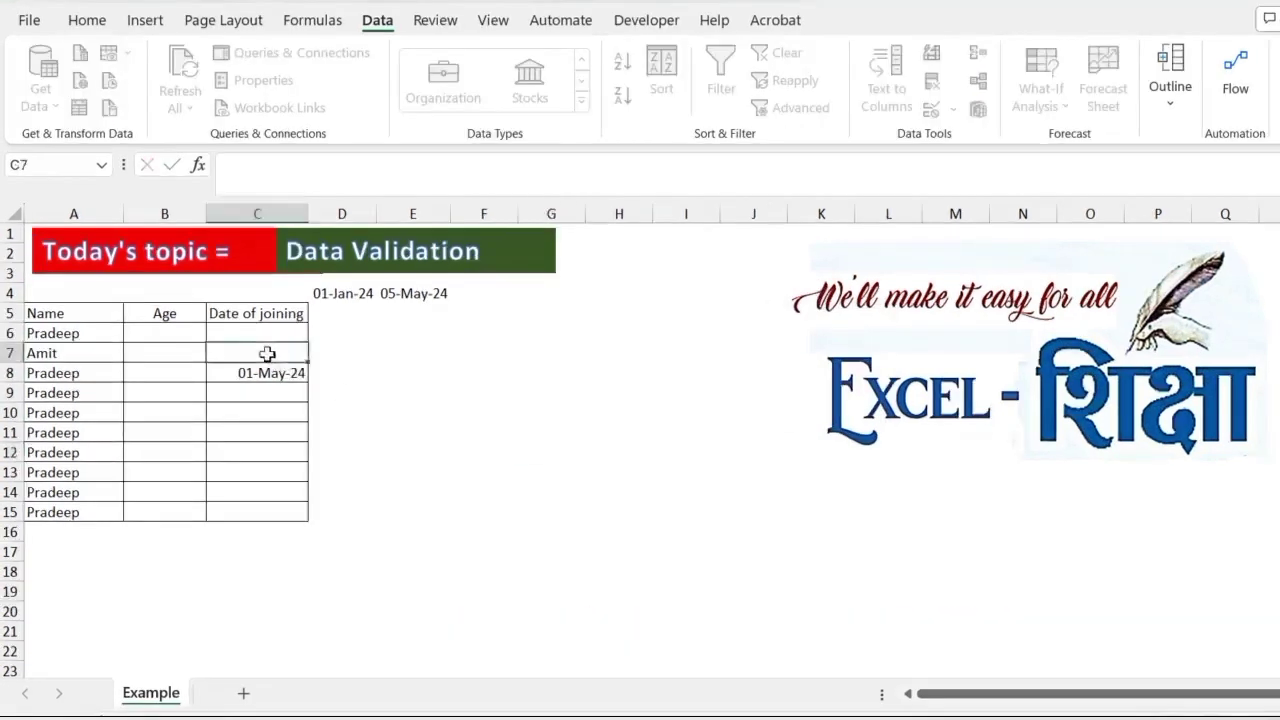
text(01)
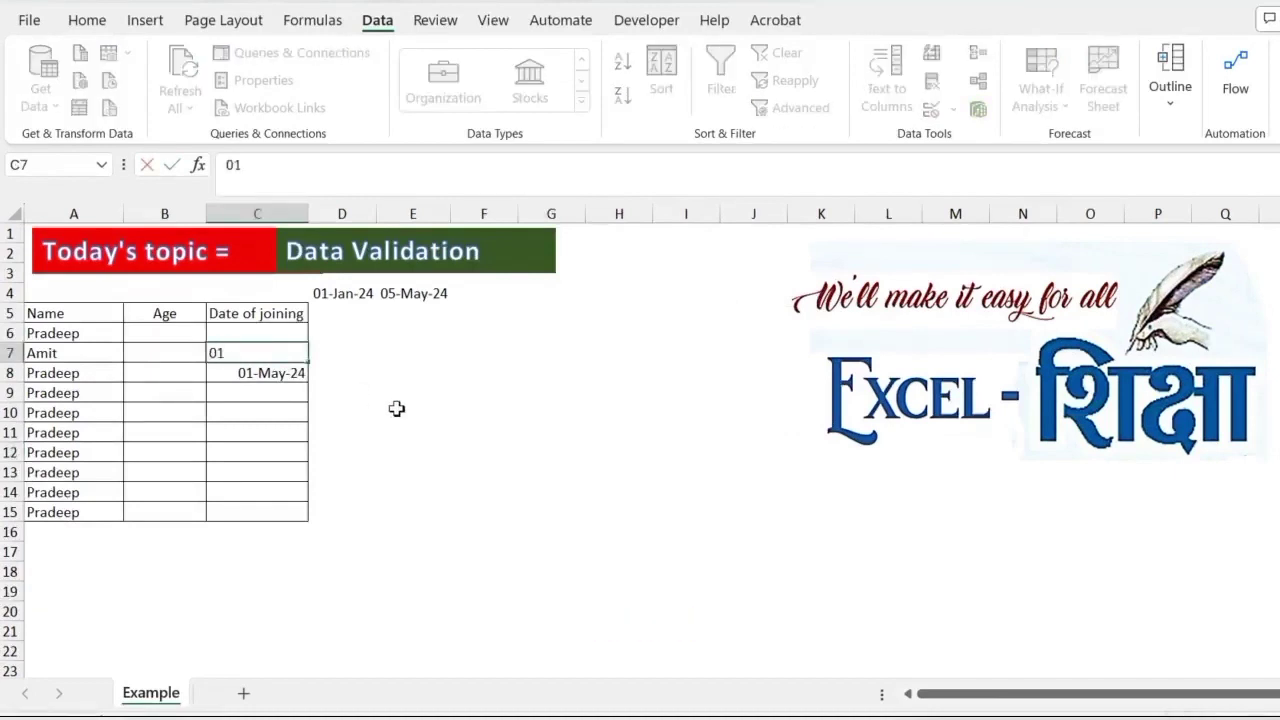
text(-jun)
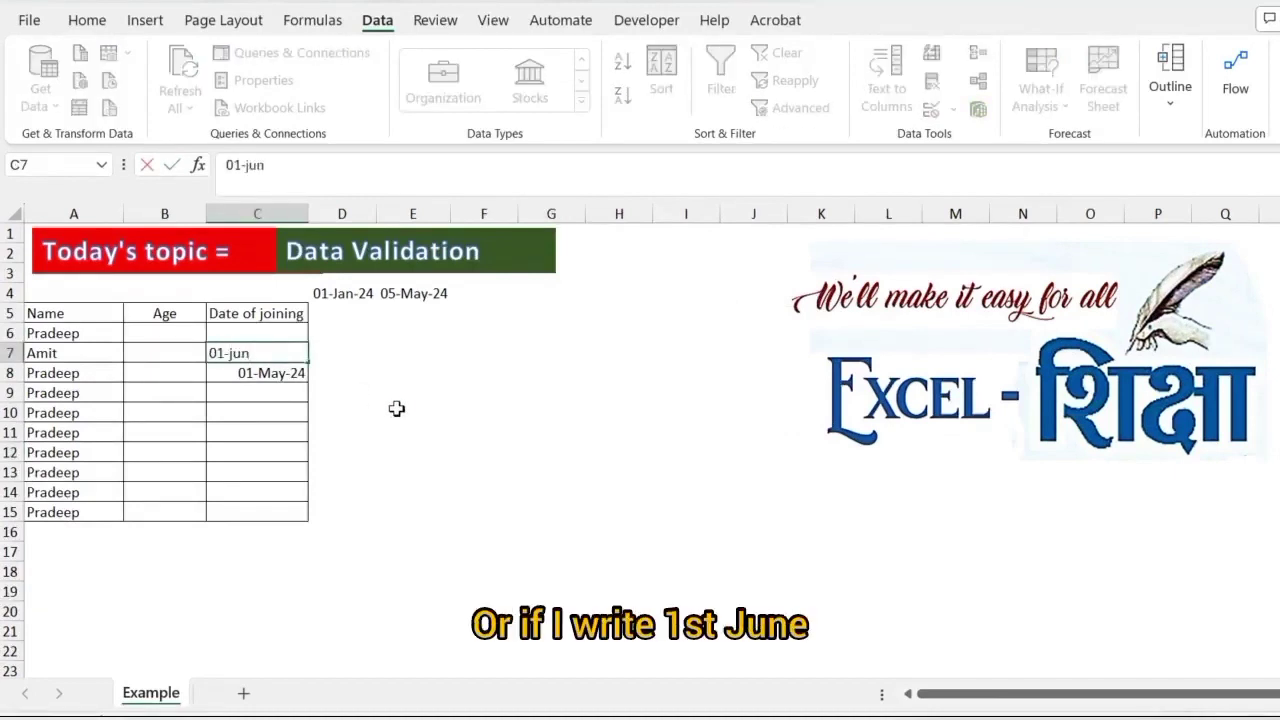
key(Return)
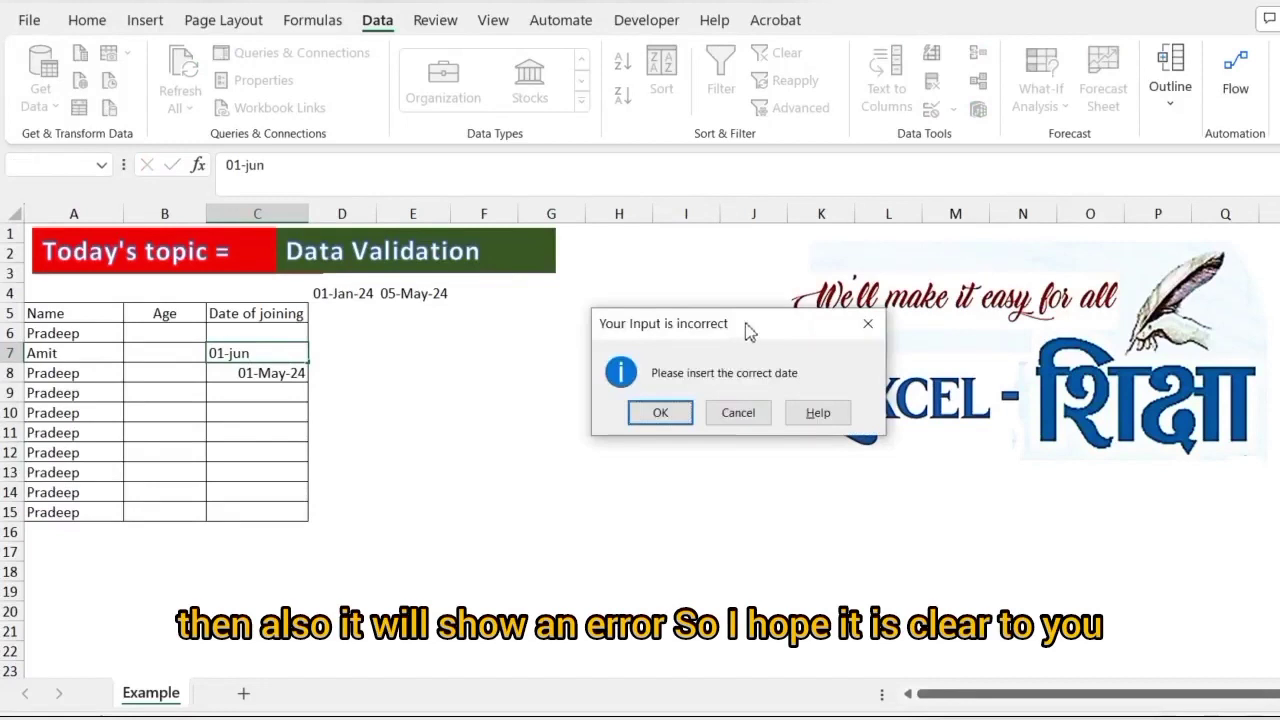
drag(742, 322, 585, 320)
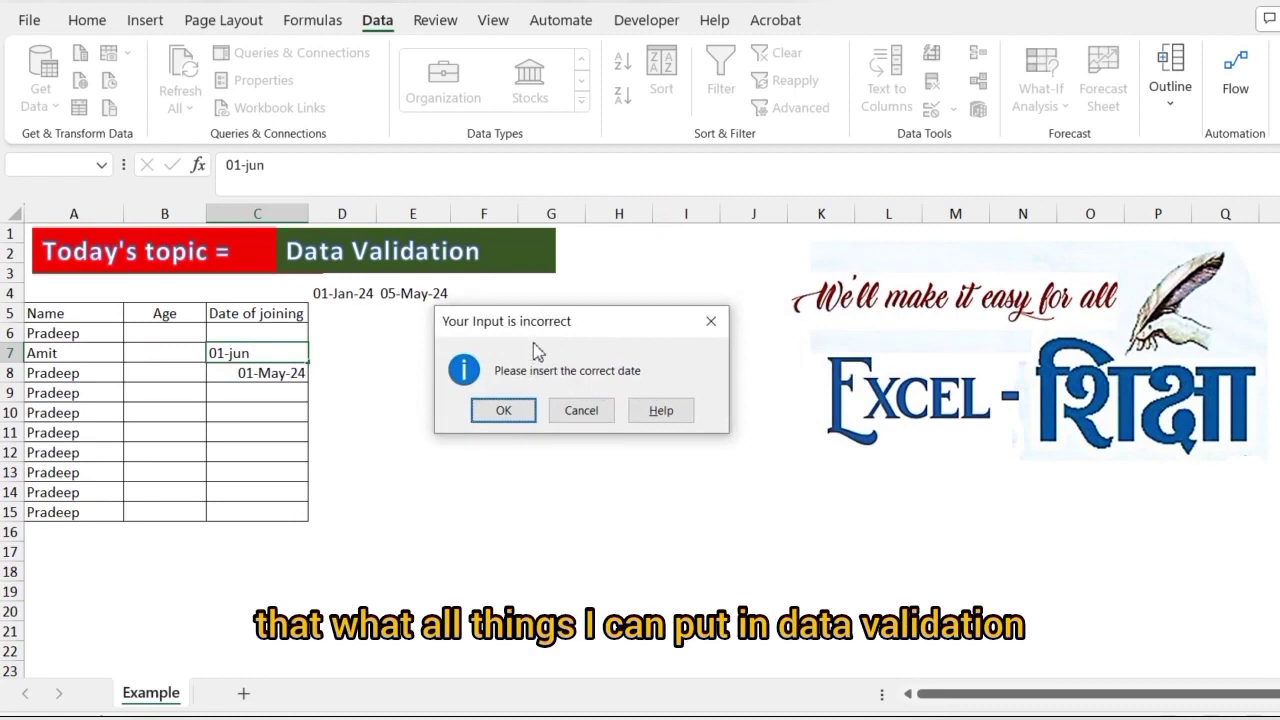
click(512, 418)
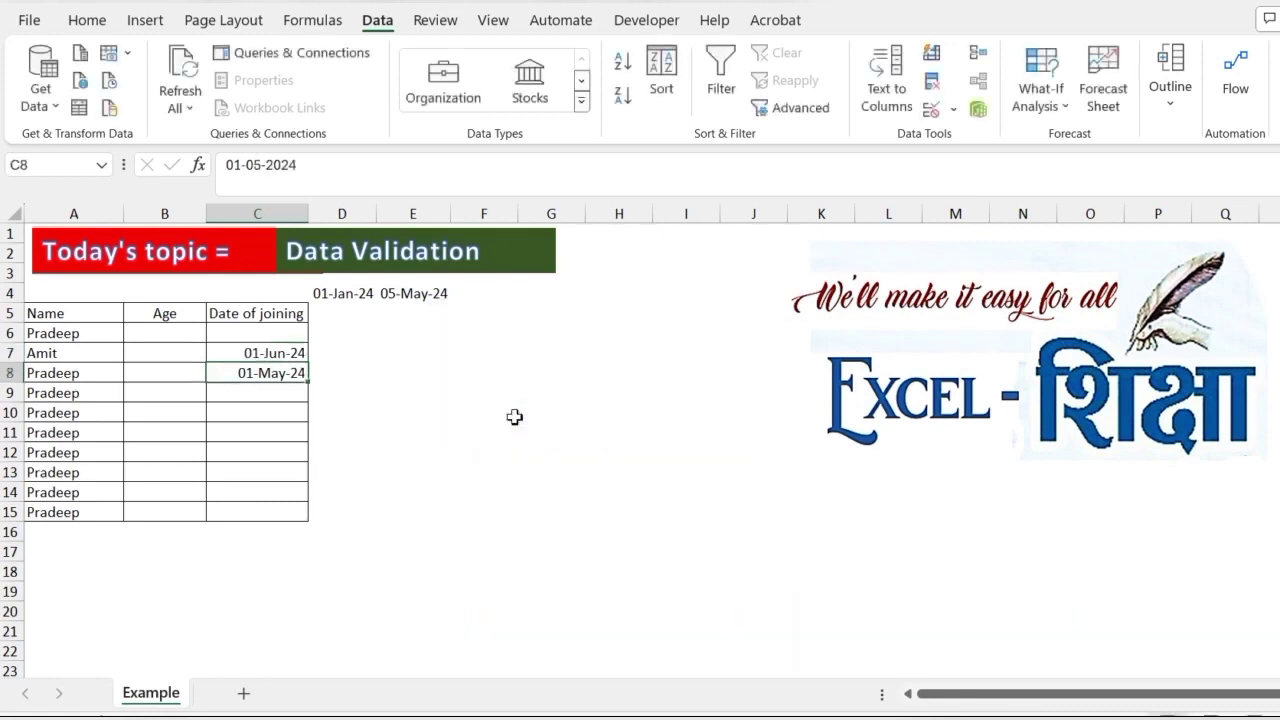
key(Up)
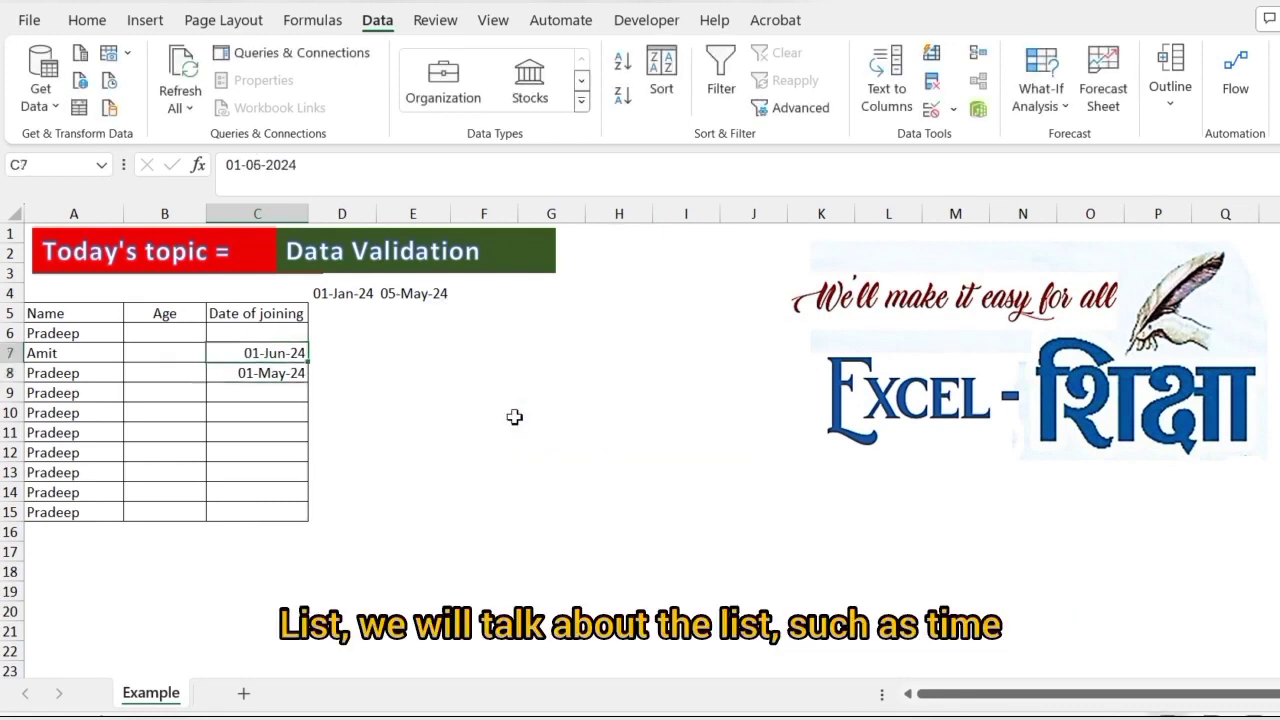
key(Delete)
key(Up)
key(Up)
key(shift+Down)
Select C6:C15 and change their date validation error alert style to Warning
key(shift+Down)
key(shift+Down)
key(shift+Down)
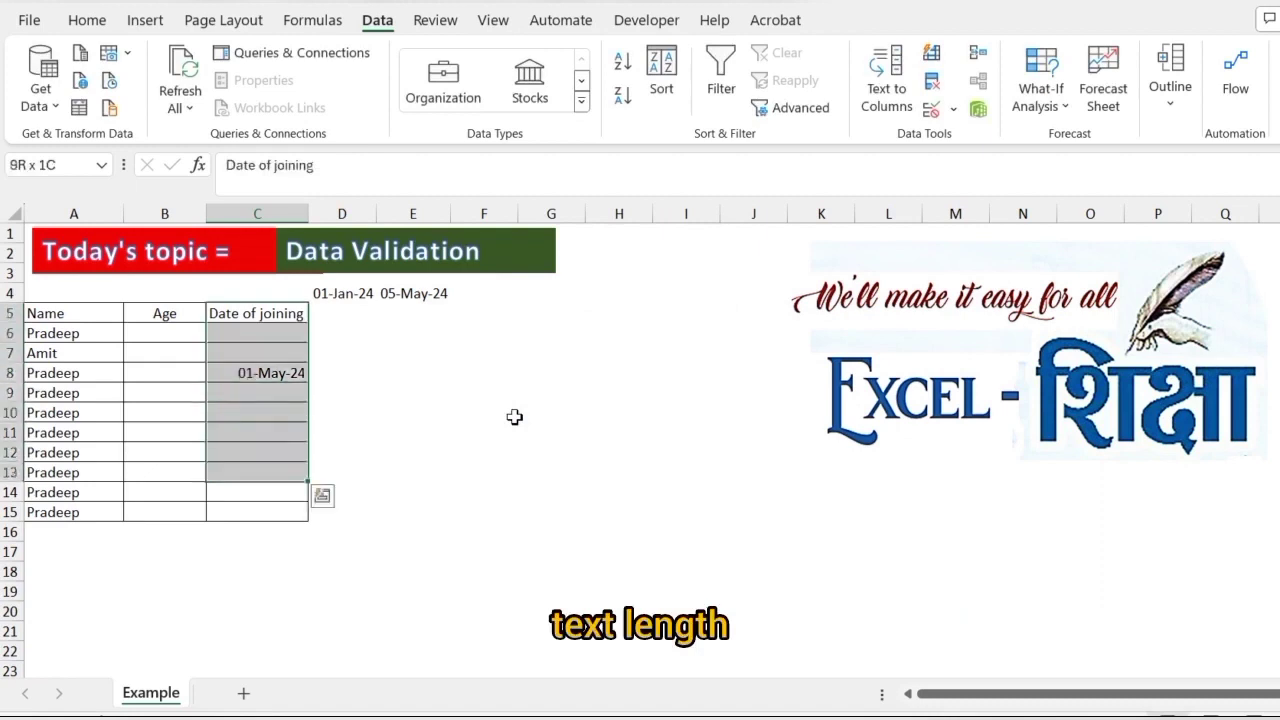
key(shift+Down)
key(shift+Down)
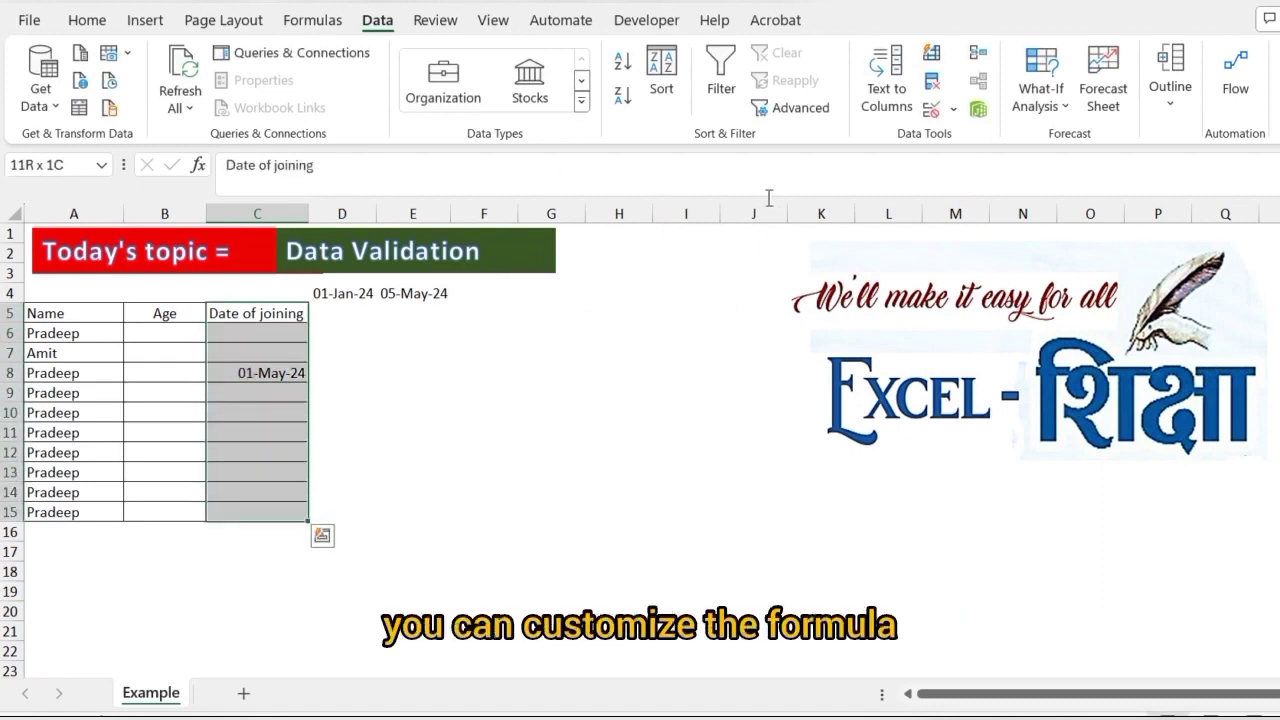
click(945, 108)
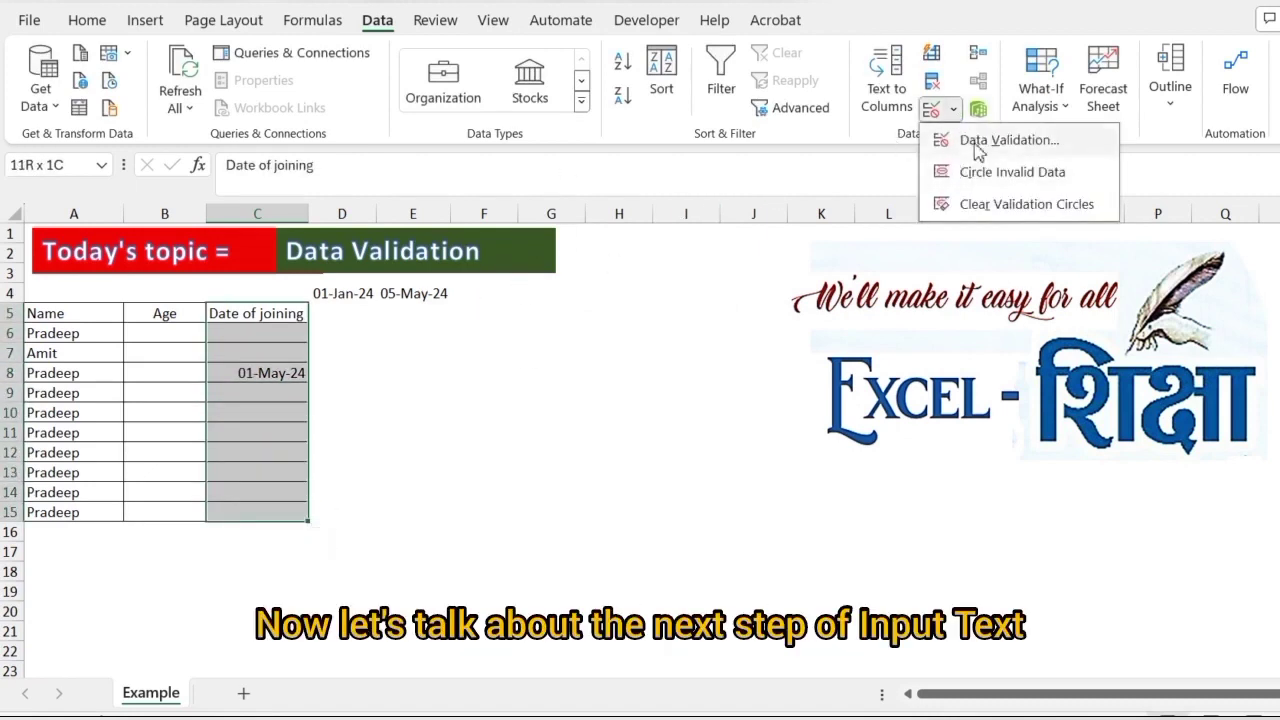
click(975, 140)
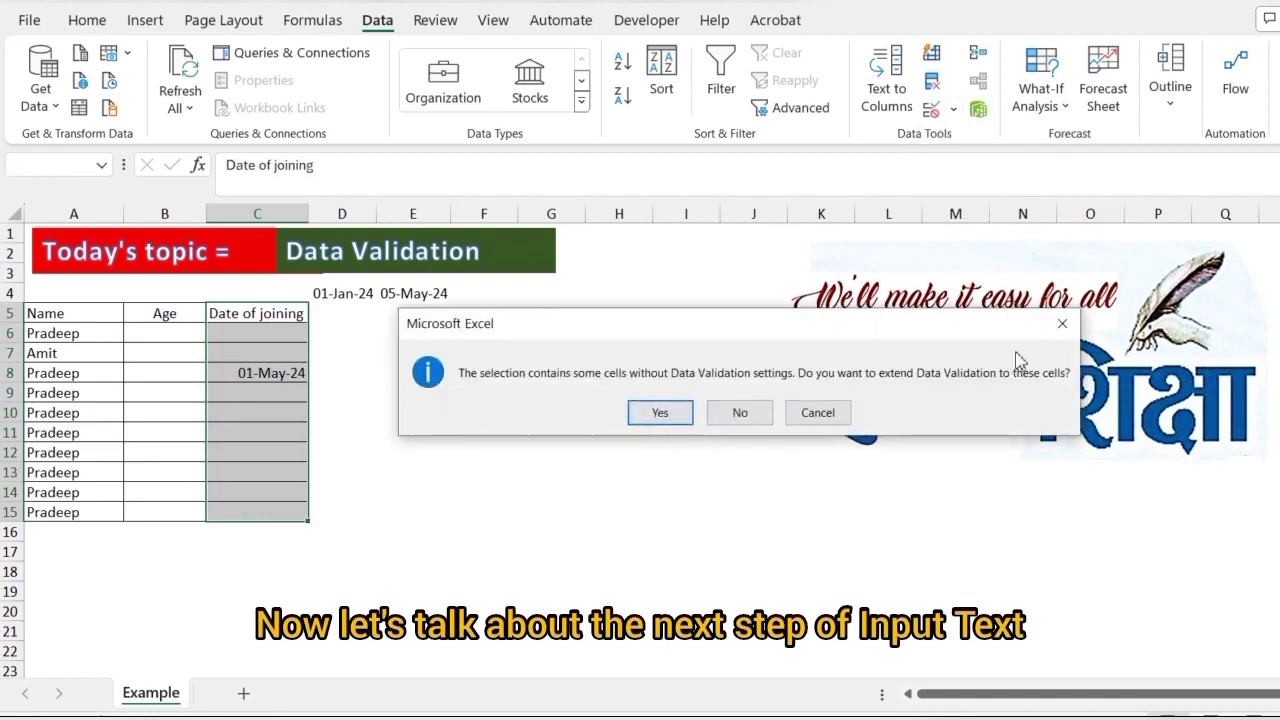
key(Escape)
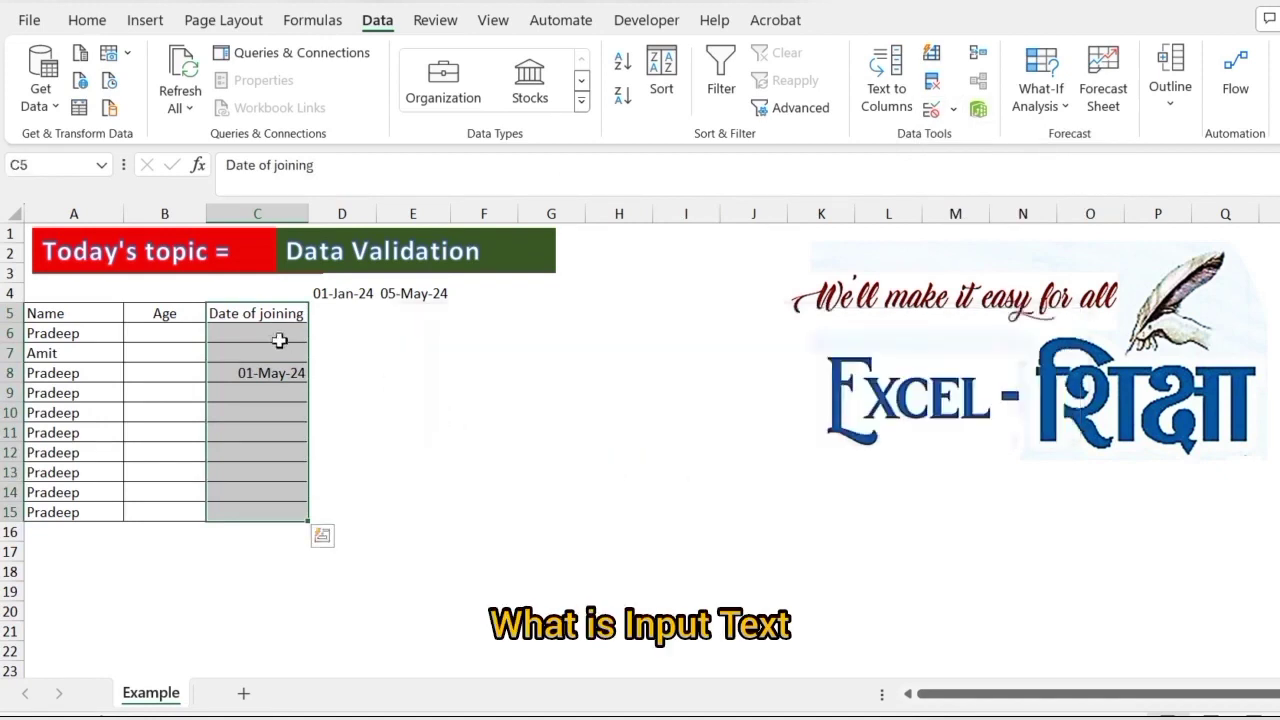
drag(279, 341, 268, 522)
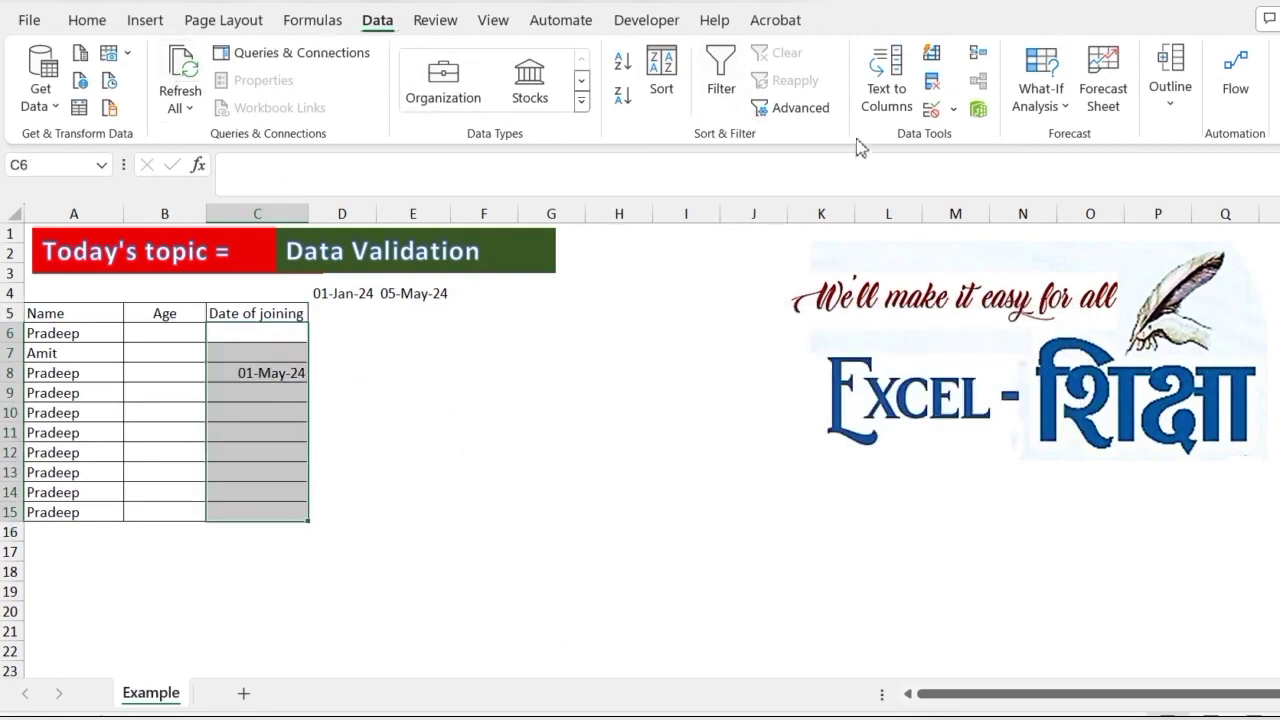
click(953, 108)
click(965, 139)
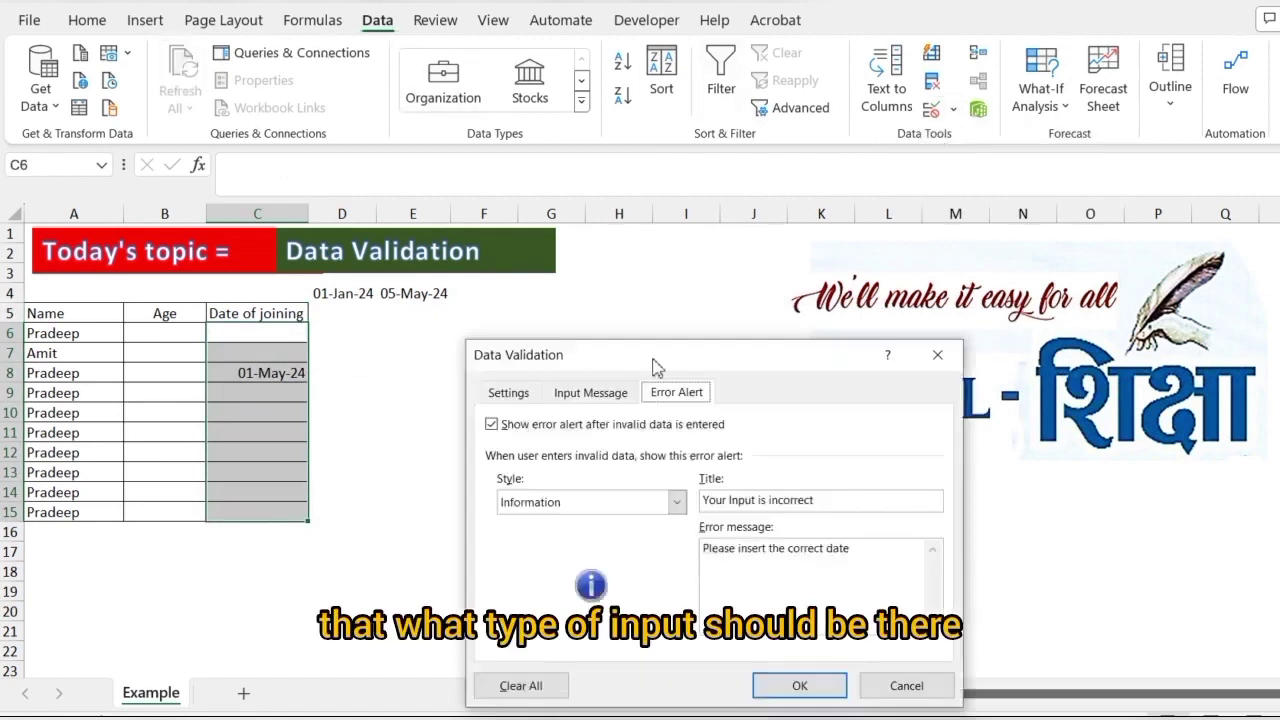
click(677, 503)
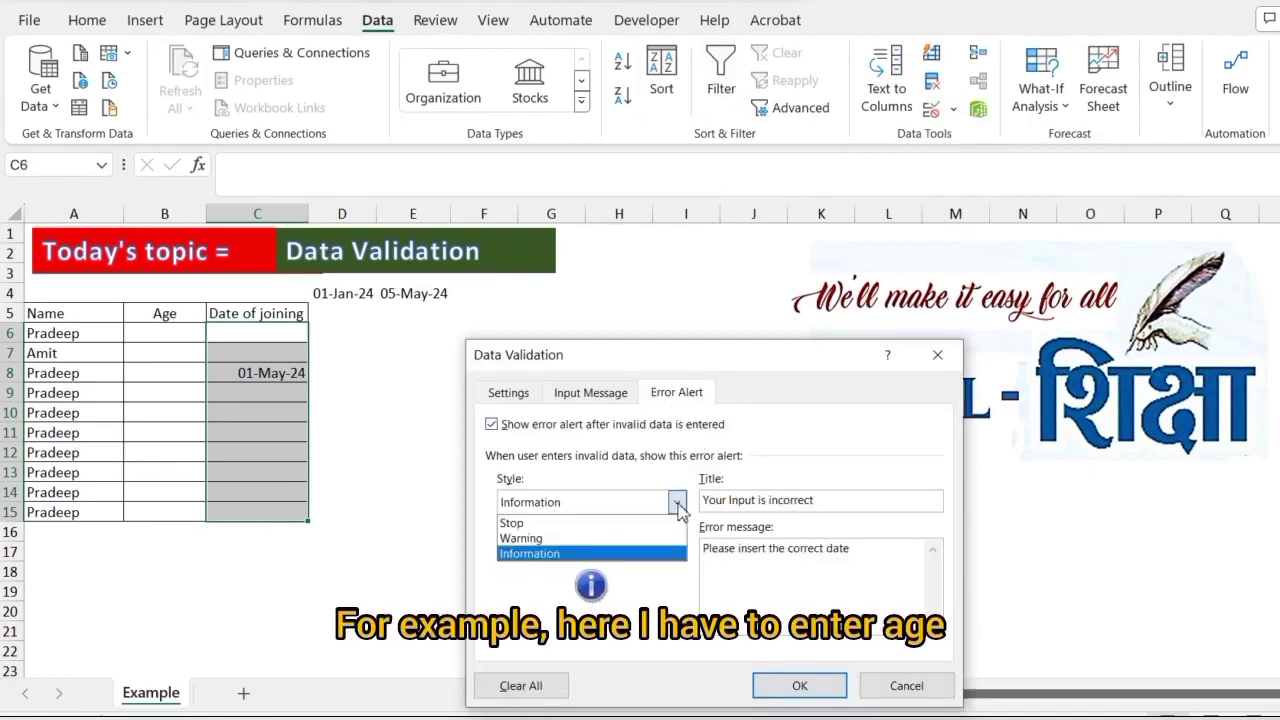
click(540, 538)
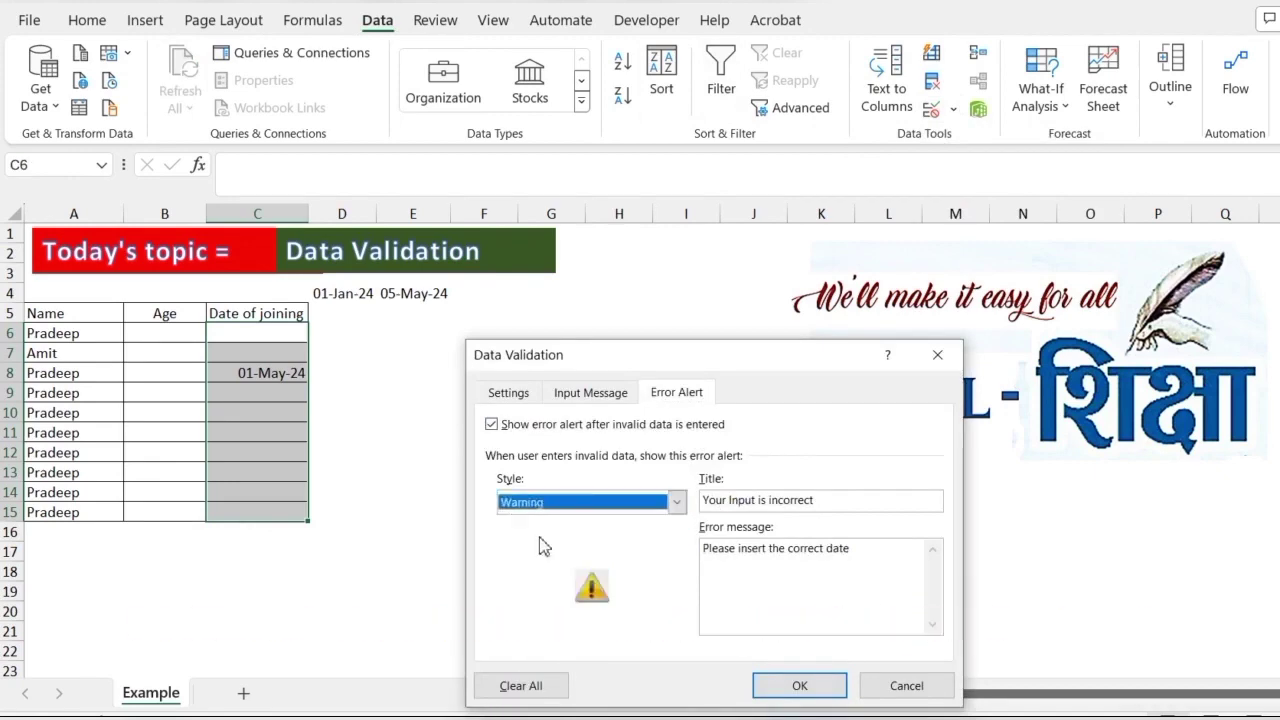
drag(648, 360, 611, 240)
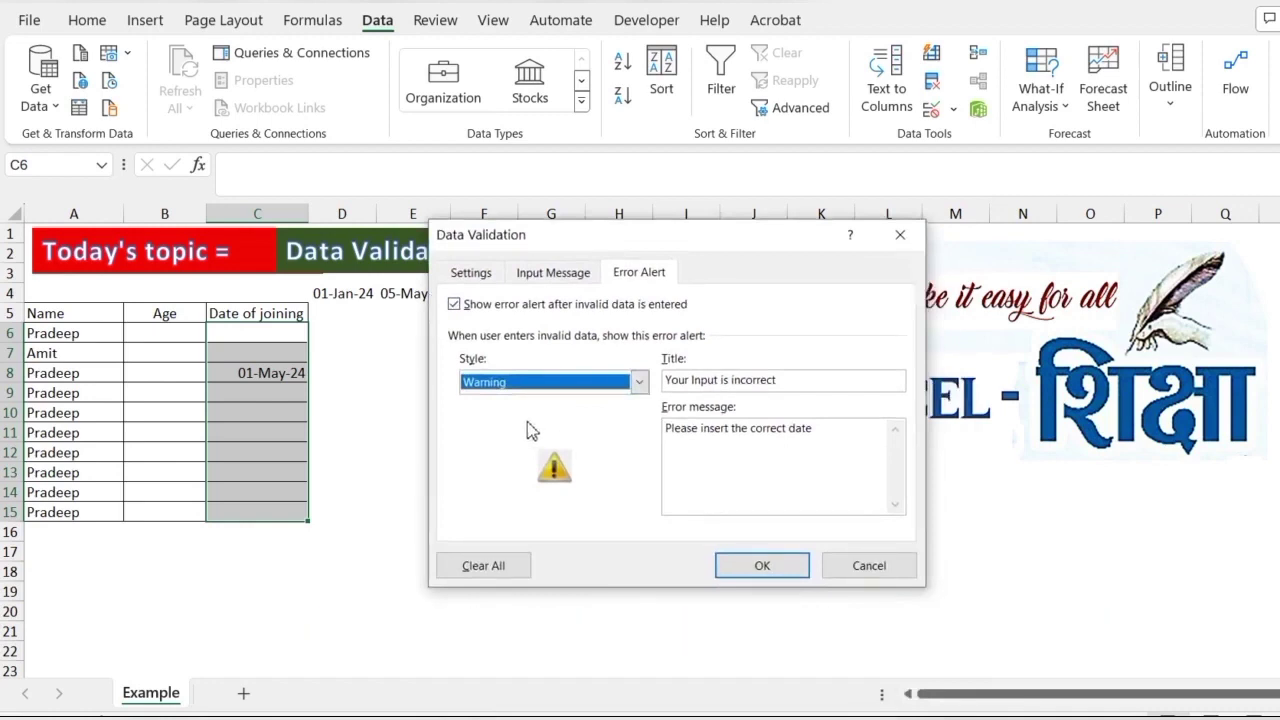
click(762, 566)
Enter 25-may in C7 and decline the entry at the warning prompt
click(262, 355)
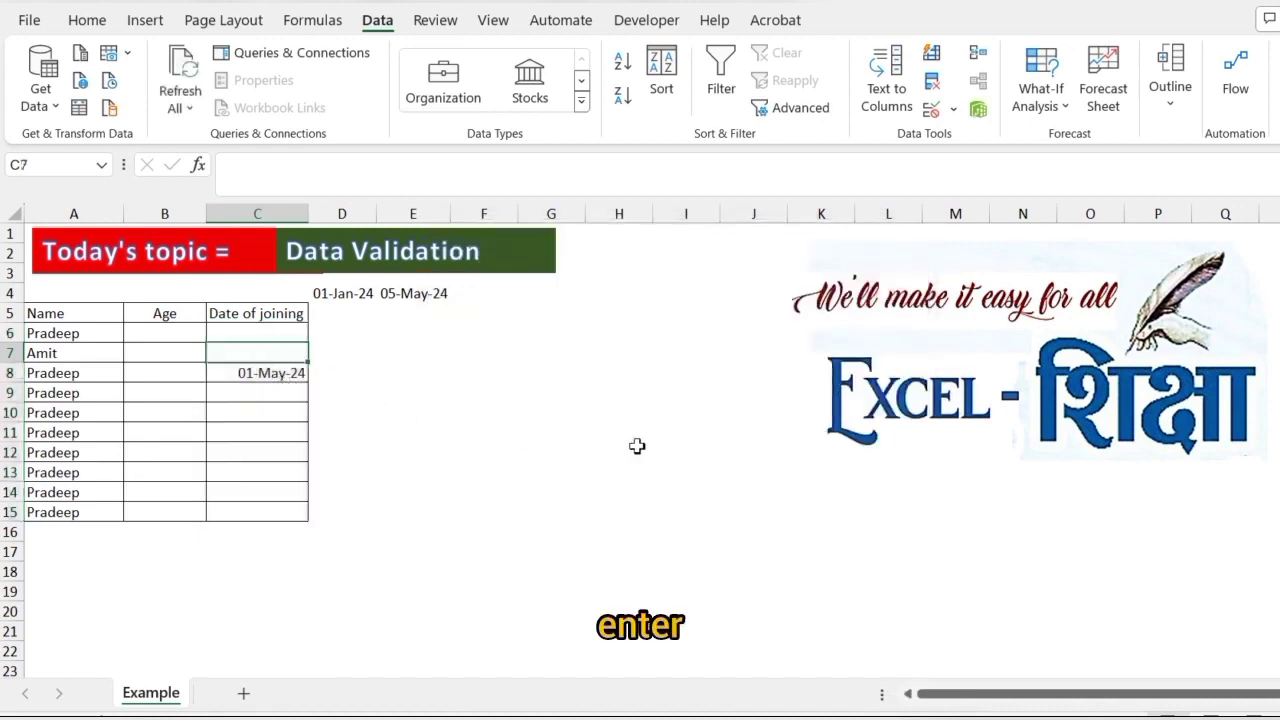
text(25-)
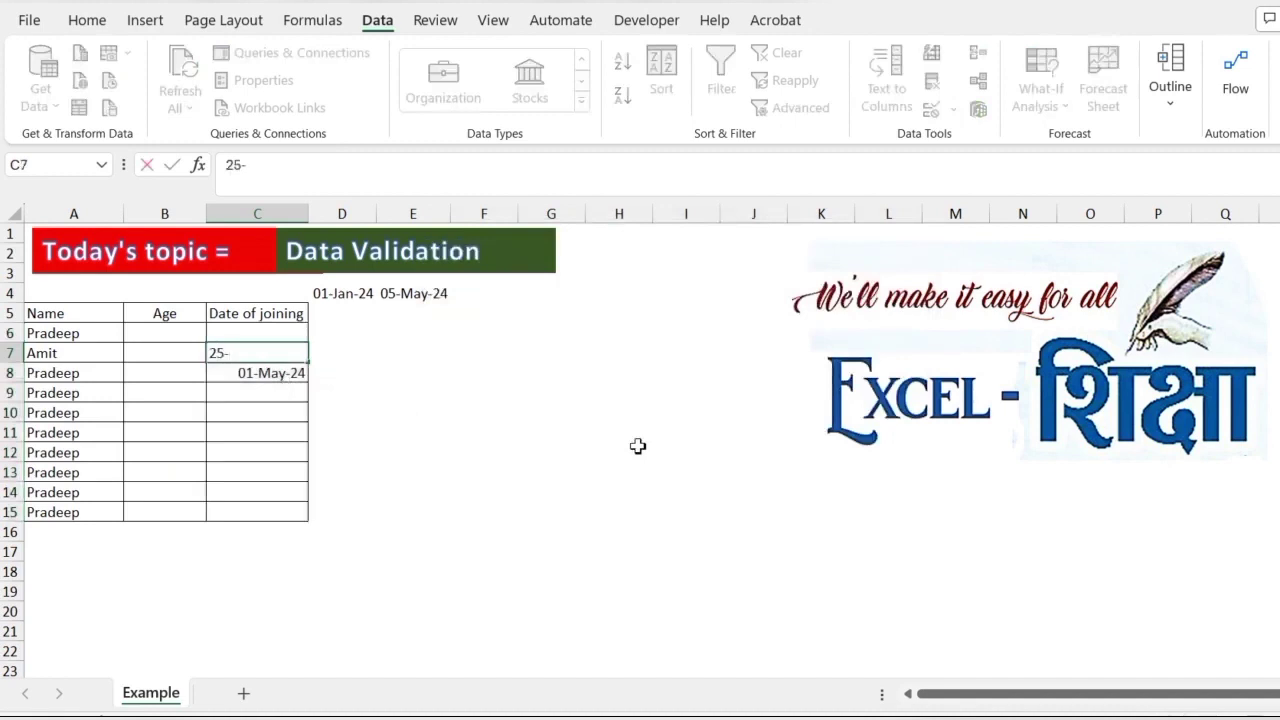
text(may)
key(Return)
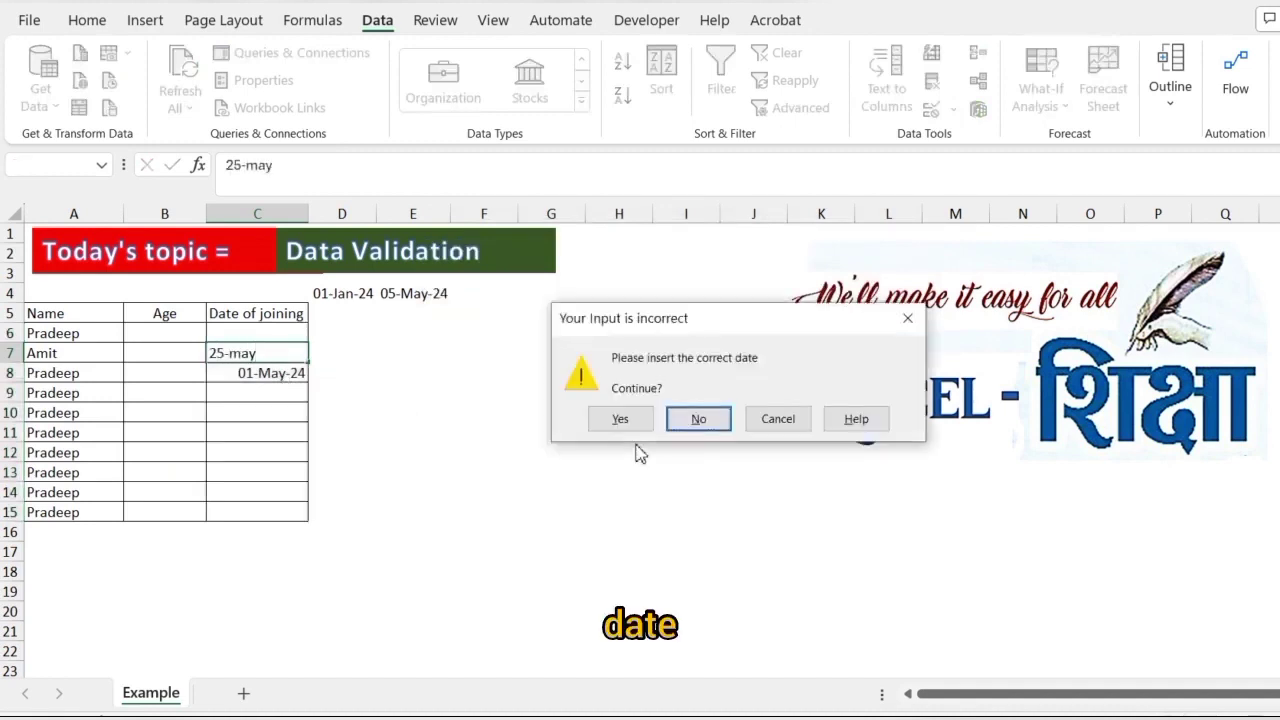
drag(714, 316, 537, 300)
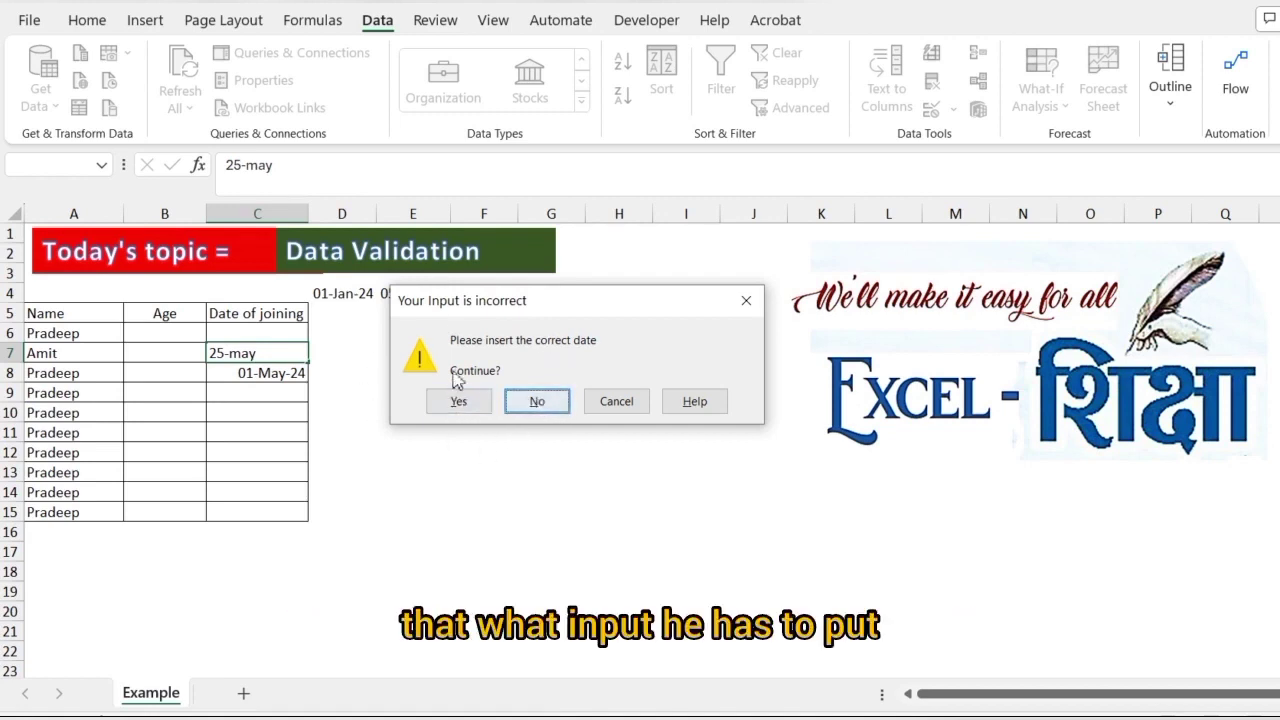
click(537, 401)
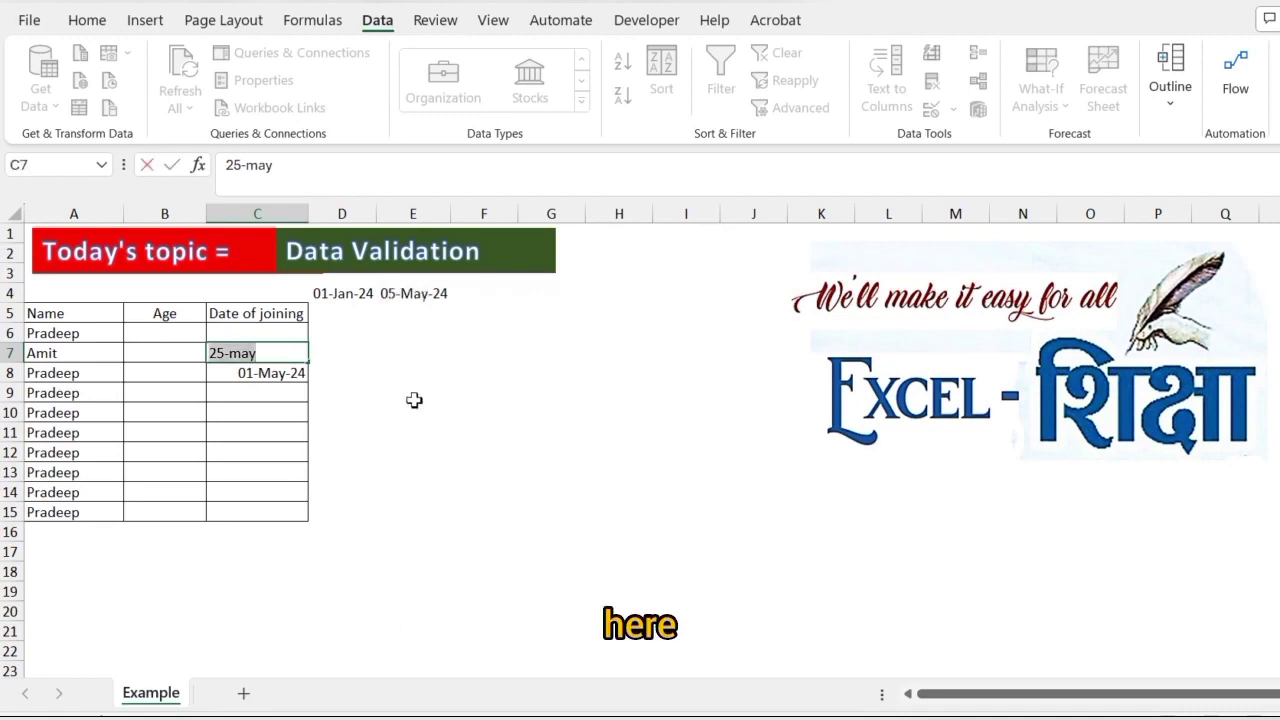
Re-enter 25-May in C7 and accept it past the warning
key(BackSpace)
key(Return)
key(Up)
text(25-)
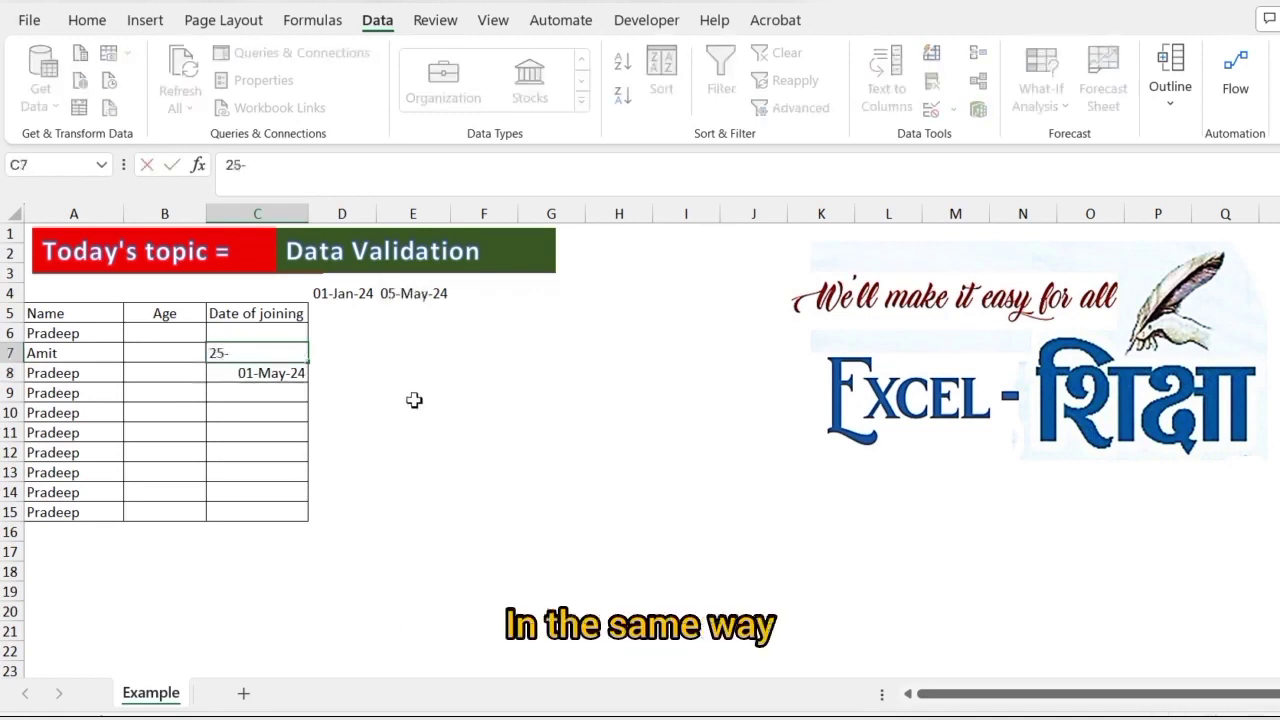
text(May)
key(Return)
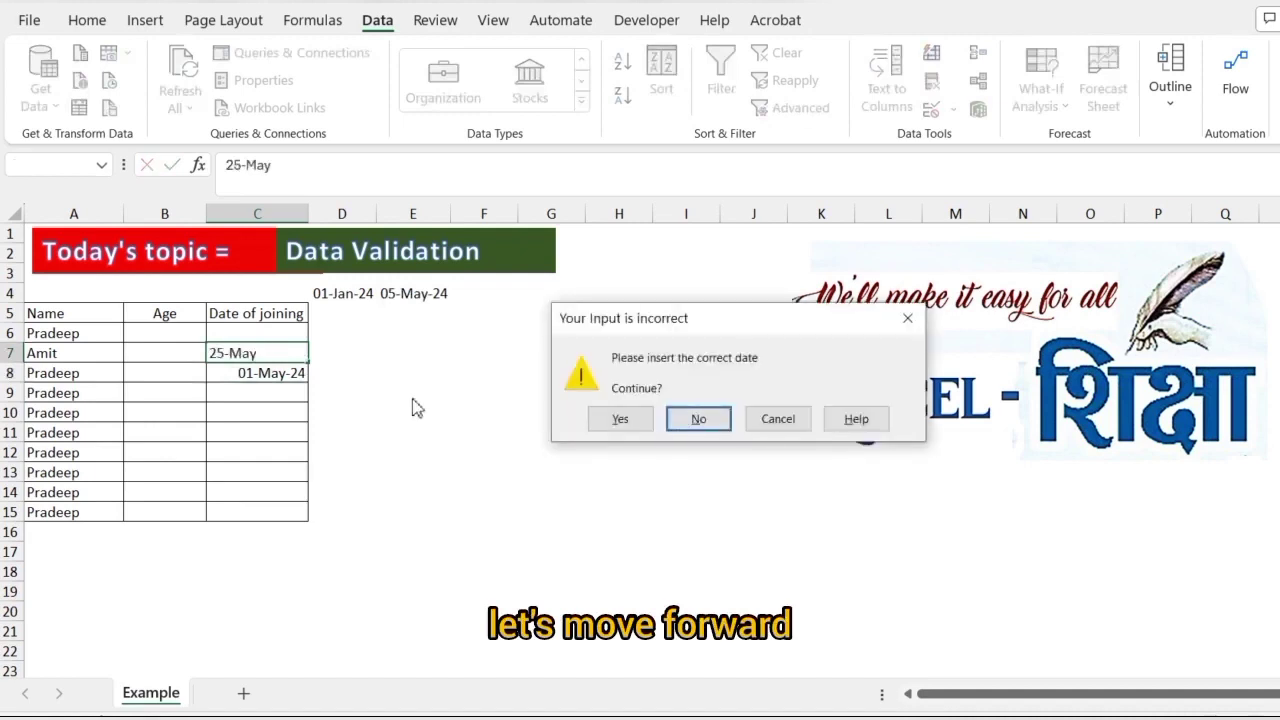
click(621, 418)
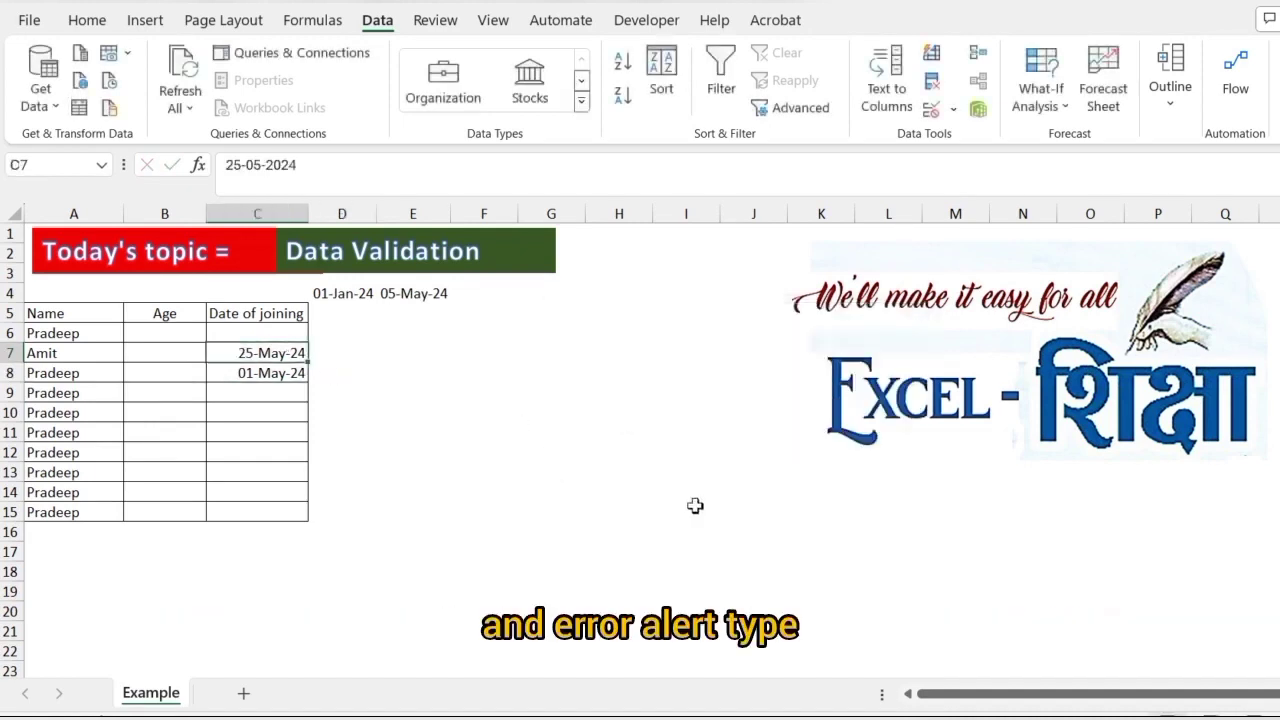
Clear C7 and select the date cells down column C
key(Delete)
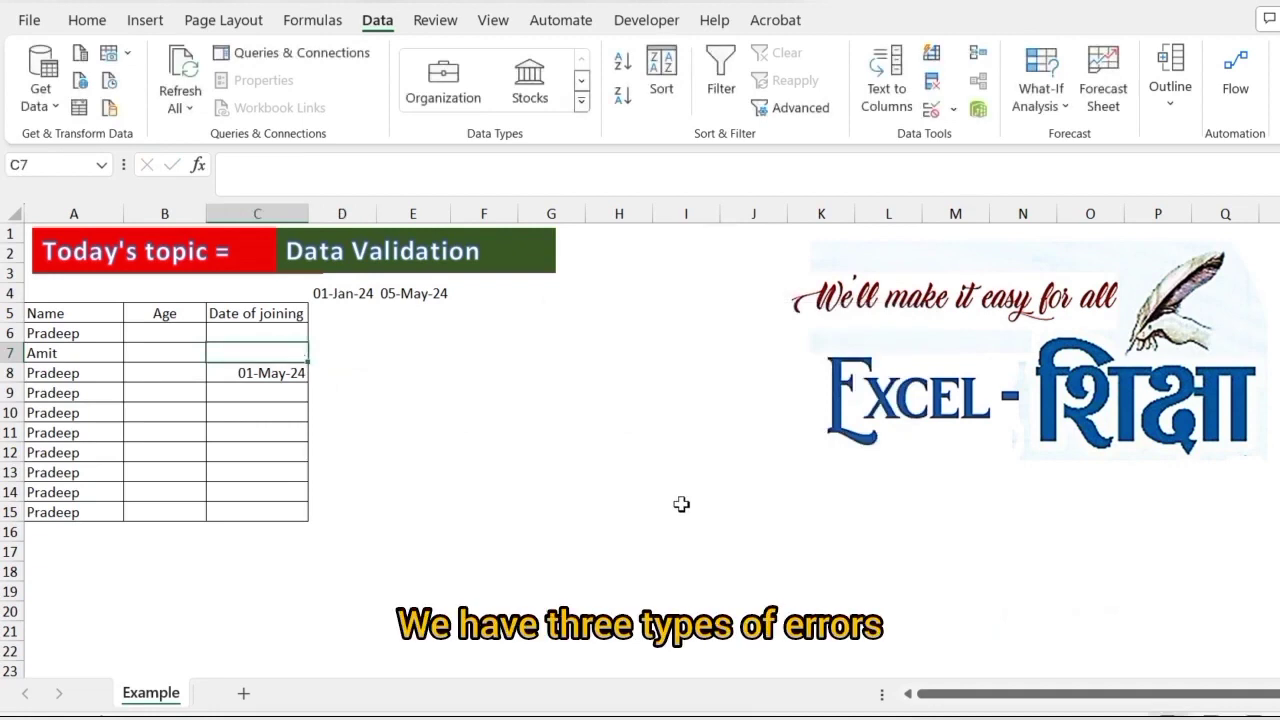
key(Up)
key(Up)
key(Down)
key(Down)
key(shift+Down)
Switch the C6:C15 date validation alert style from Warning to Stop
key(shift+Down)
key(shift+Down)
key(shift+Down)
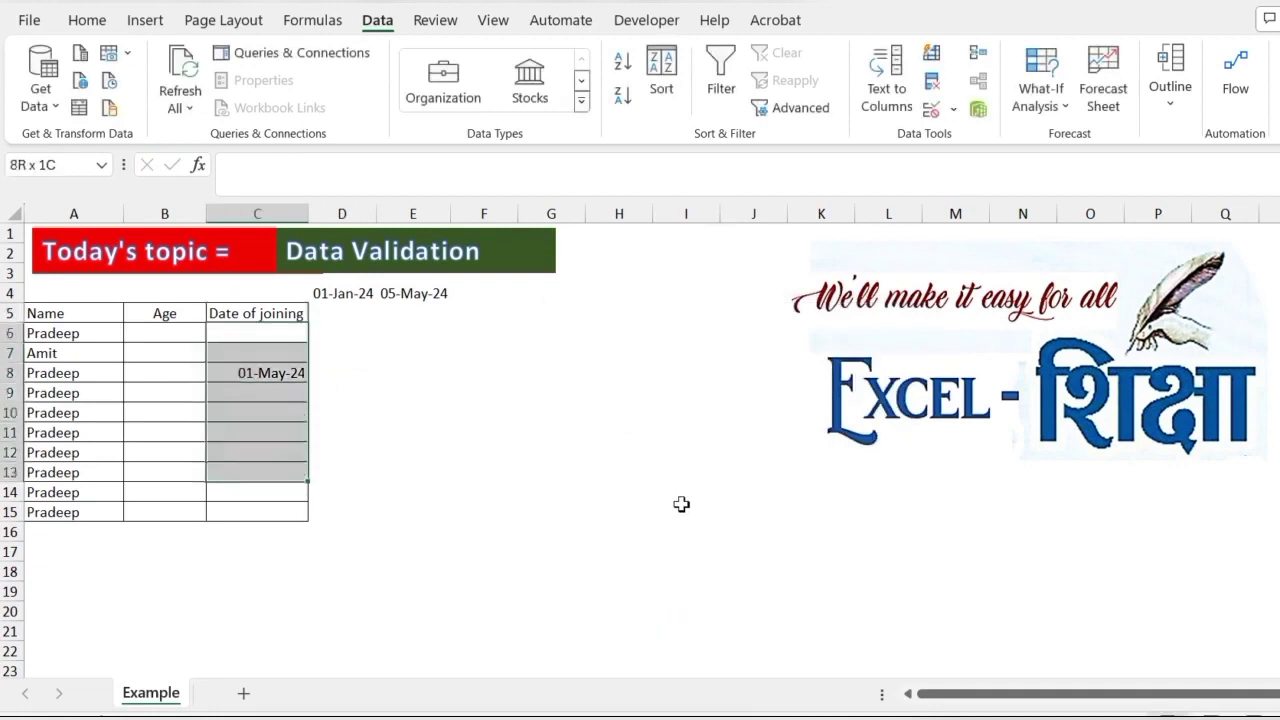
key(shift+Down)
key(shift+Down)
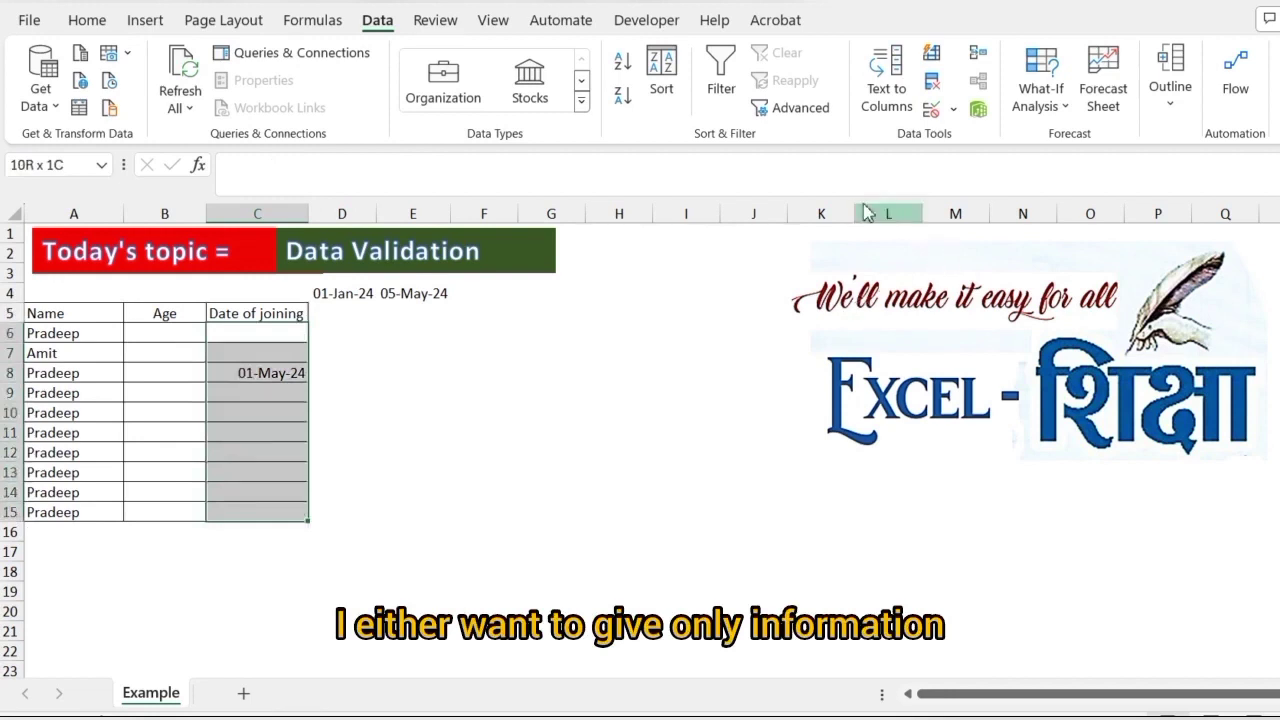
click(953, 108)
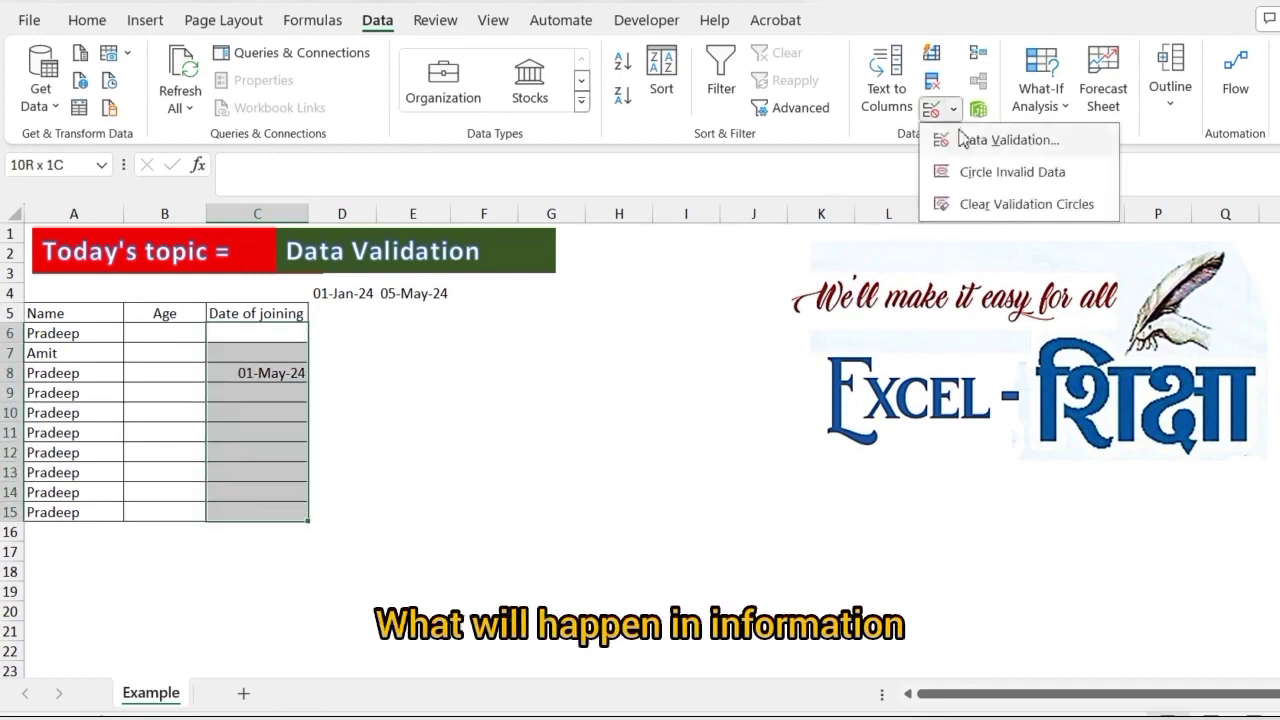
click(962, 137)
click(638, 381)
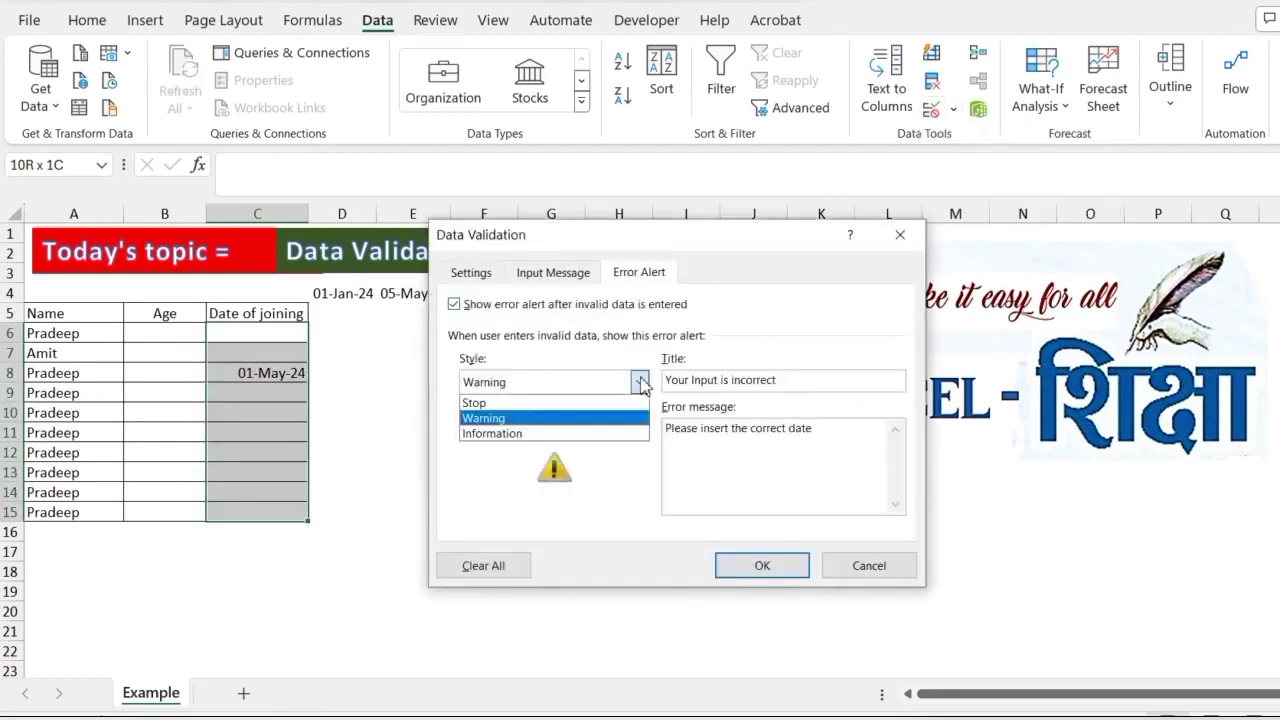
click(481, 406)
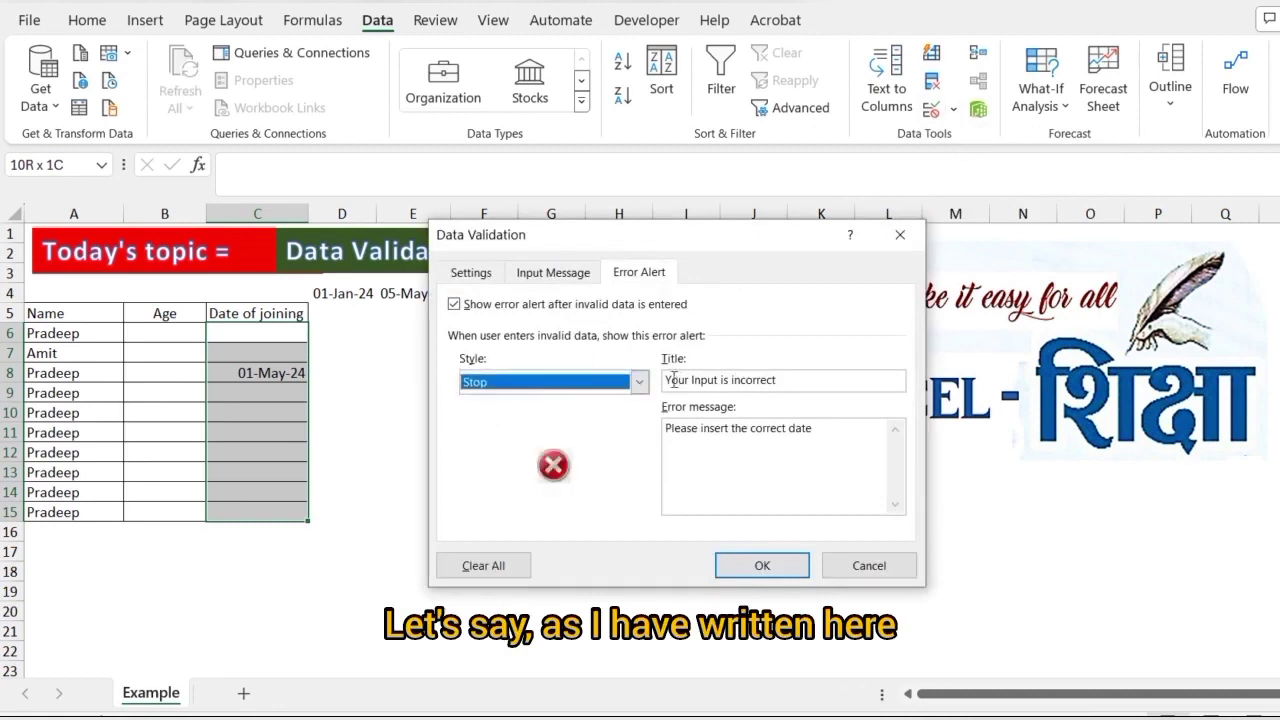
click(639, 383)
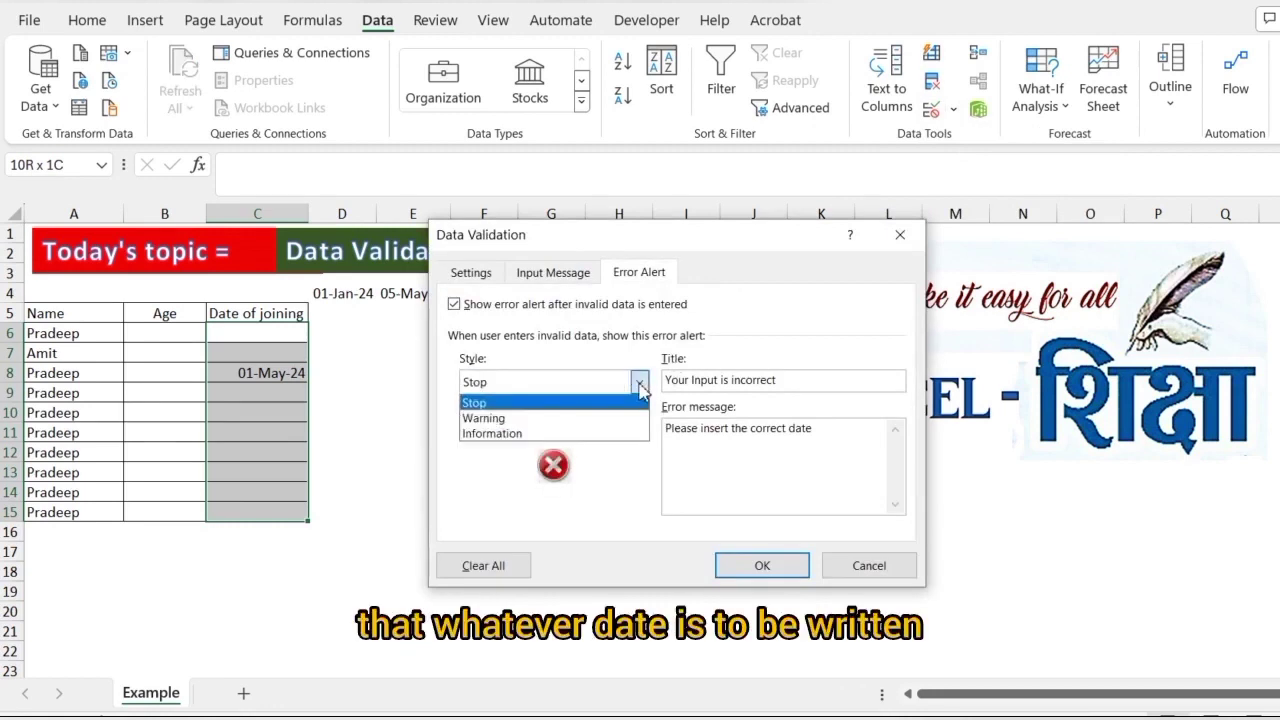
click(512, 418)
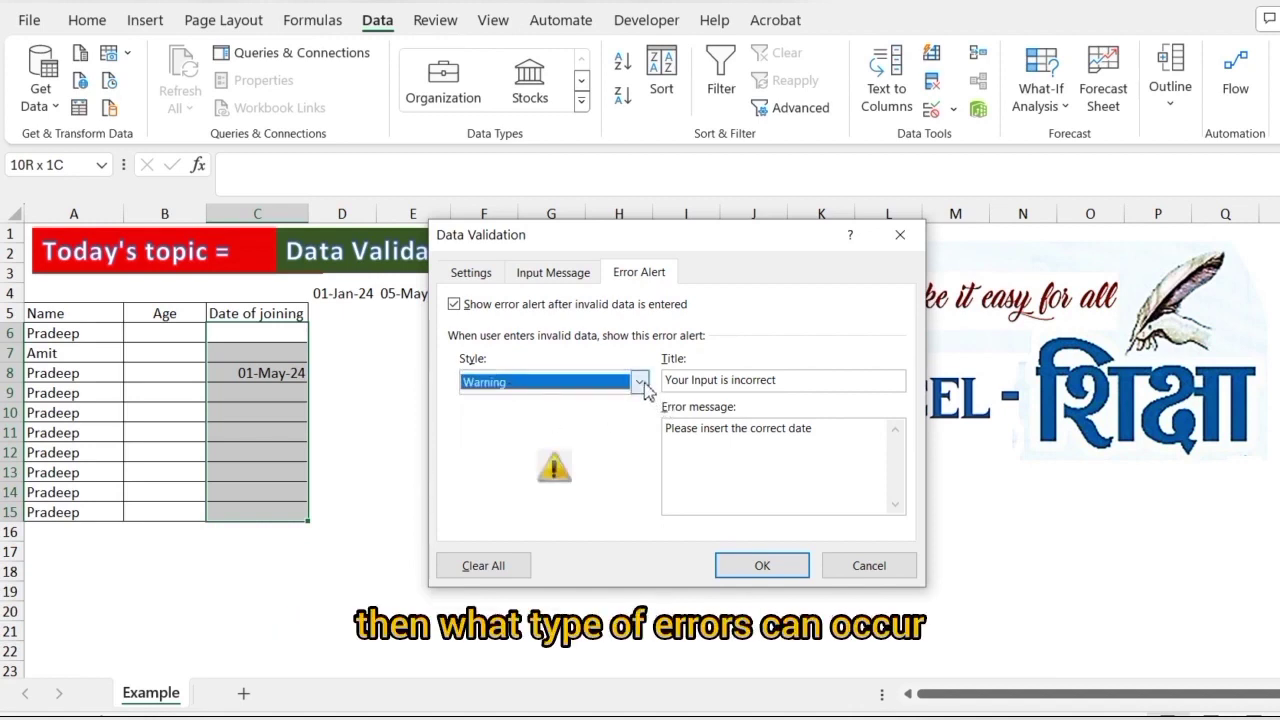
click(640, 382)
click(543, 401)
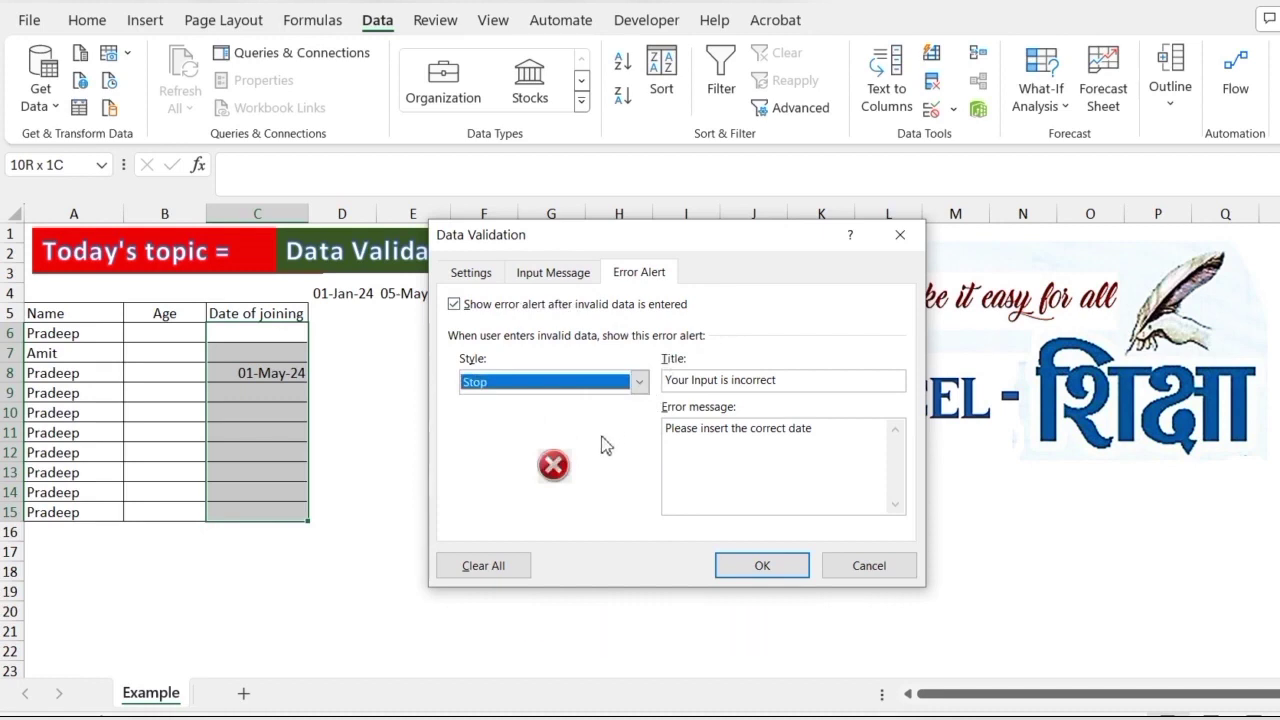
Apply the Stop alert and enter 10-Jan as the joining date in C7
click(757, 566)
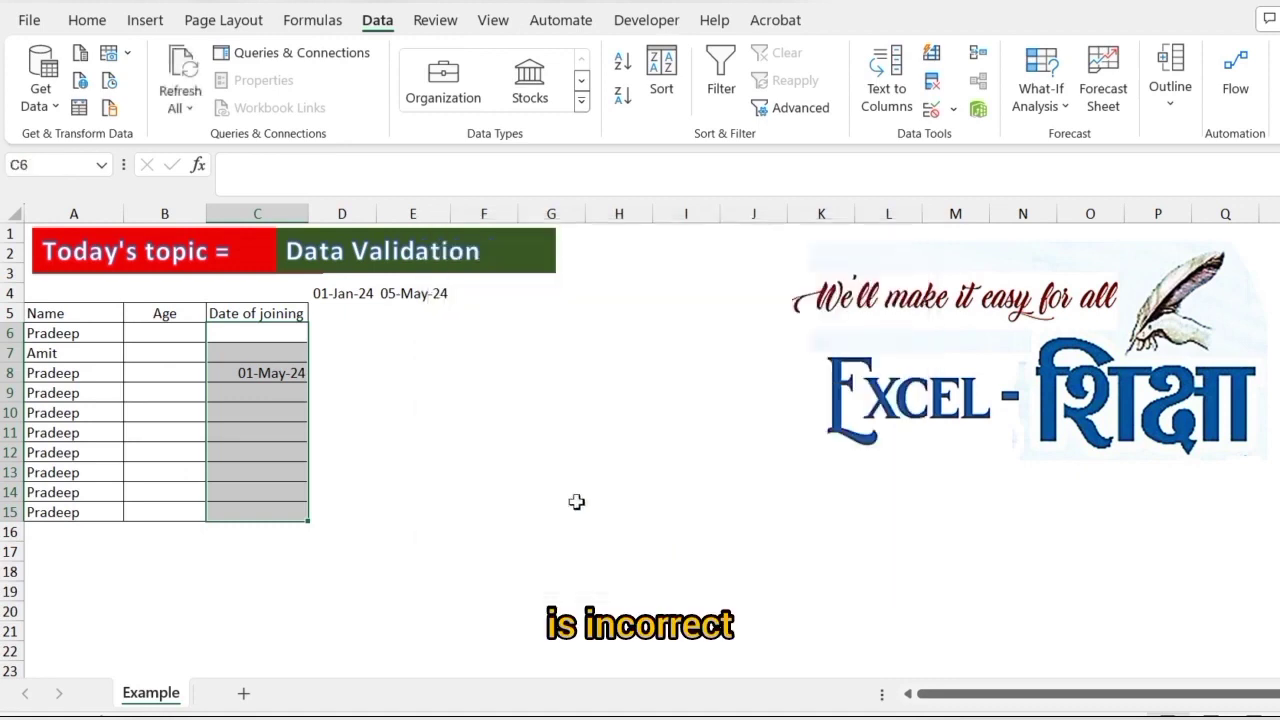
click(347, 295)
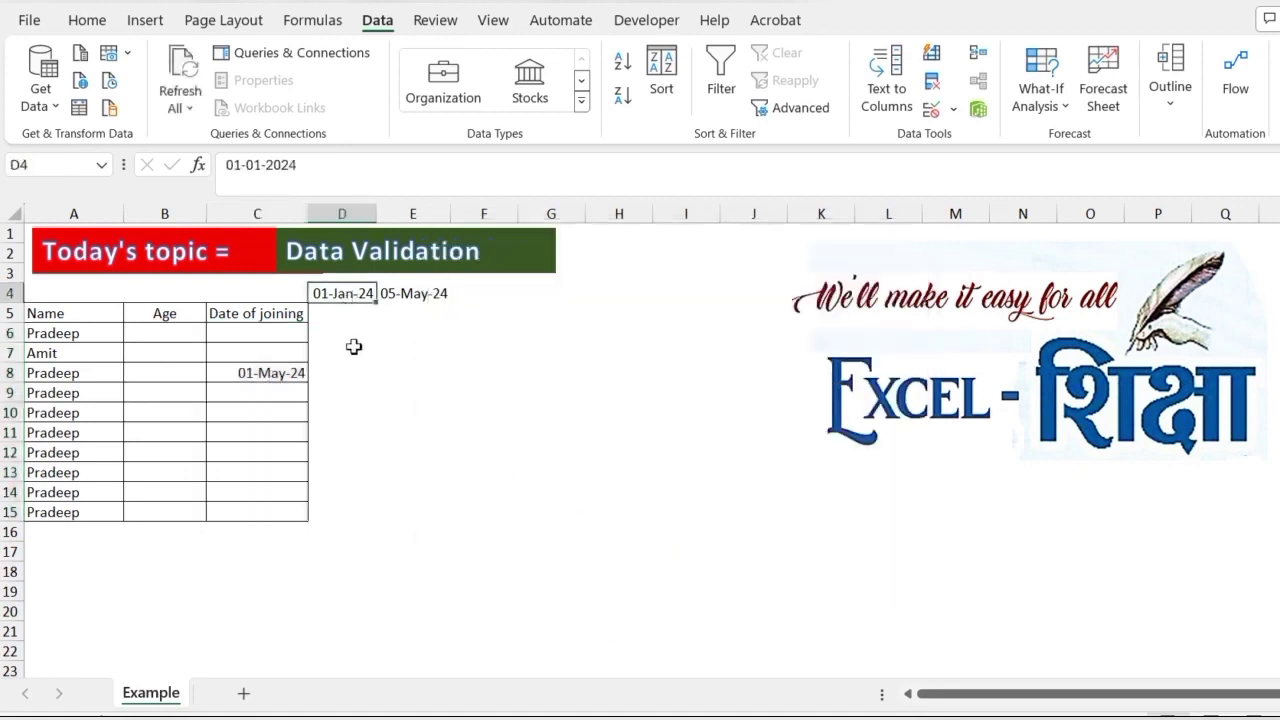
click(413, 296)
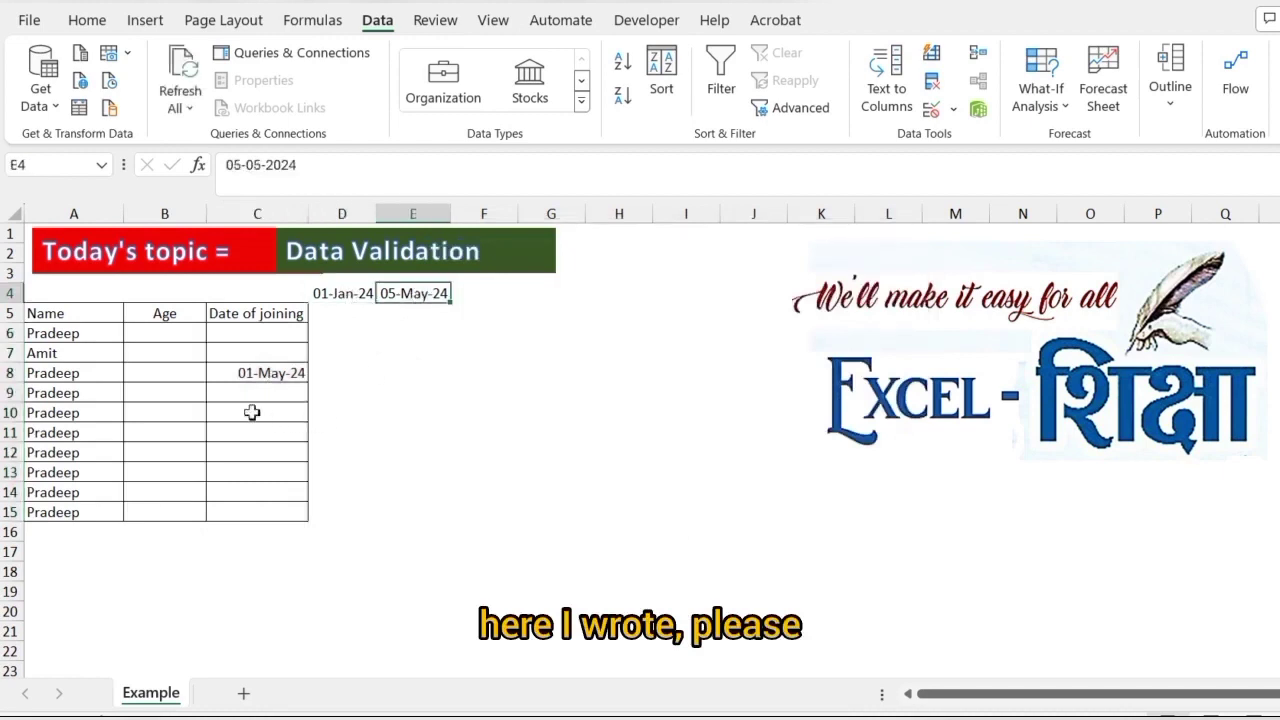
click(265, 353)
text(01)
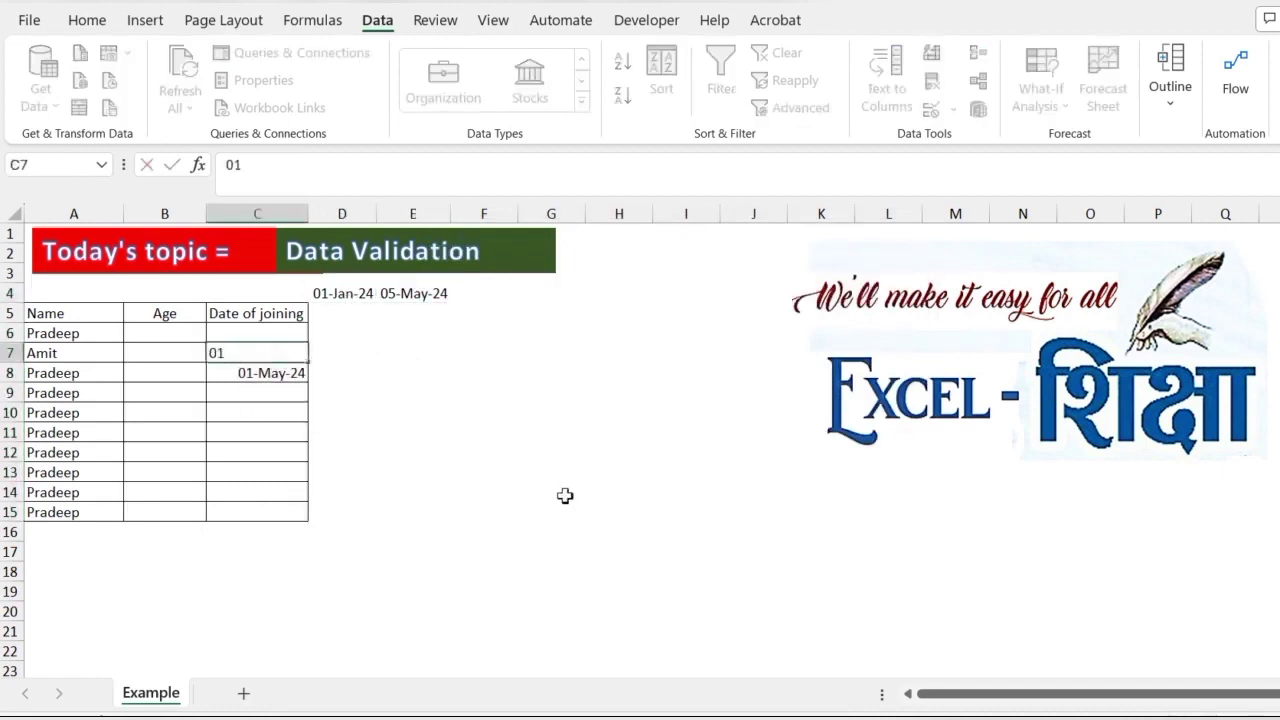
key(Escape)
text(10-)
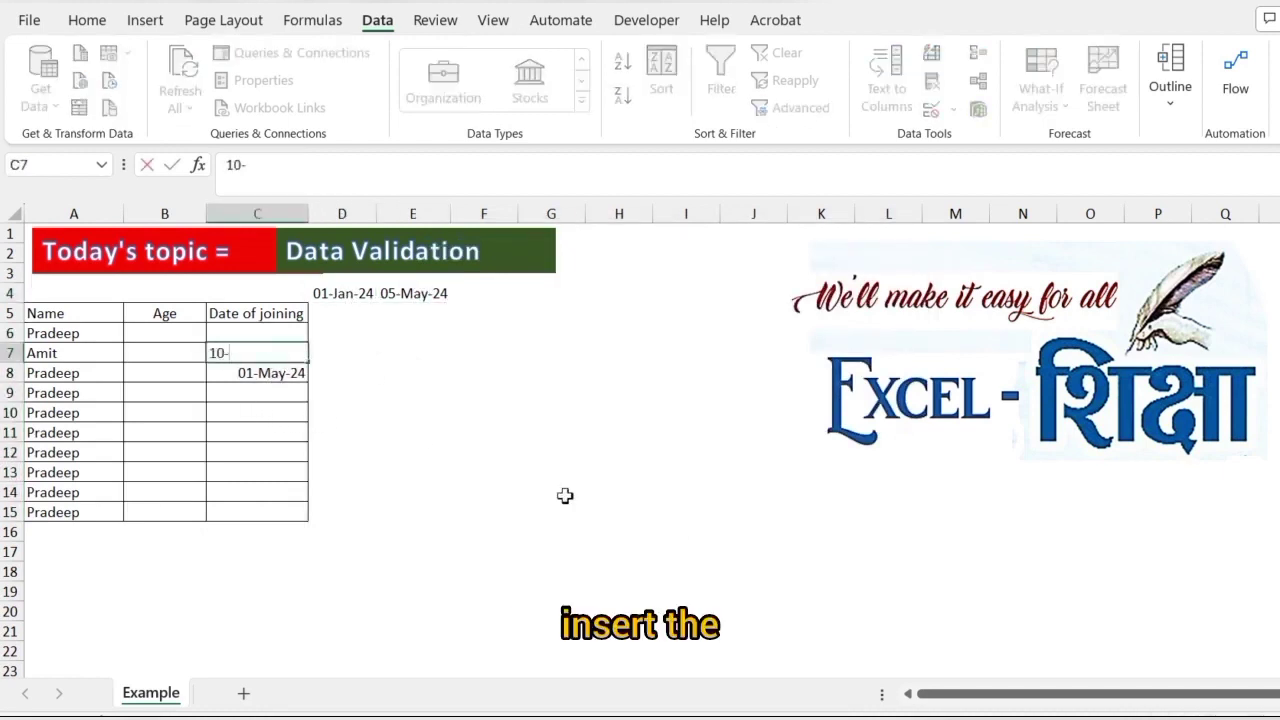
text(Jna)
key(BackSpace)
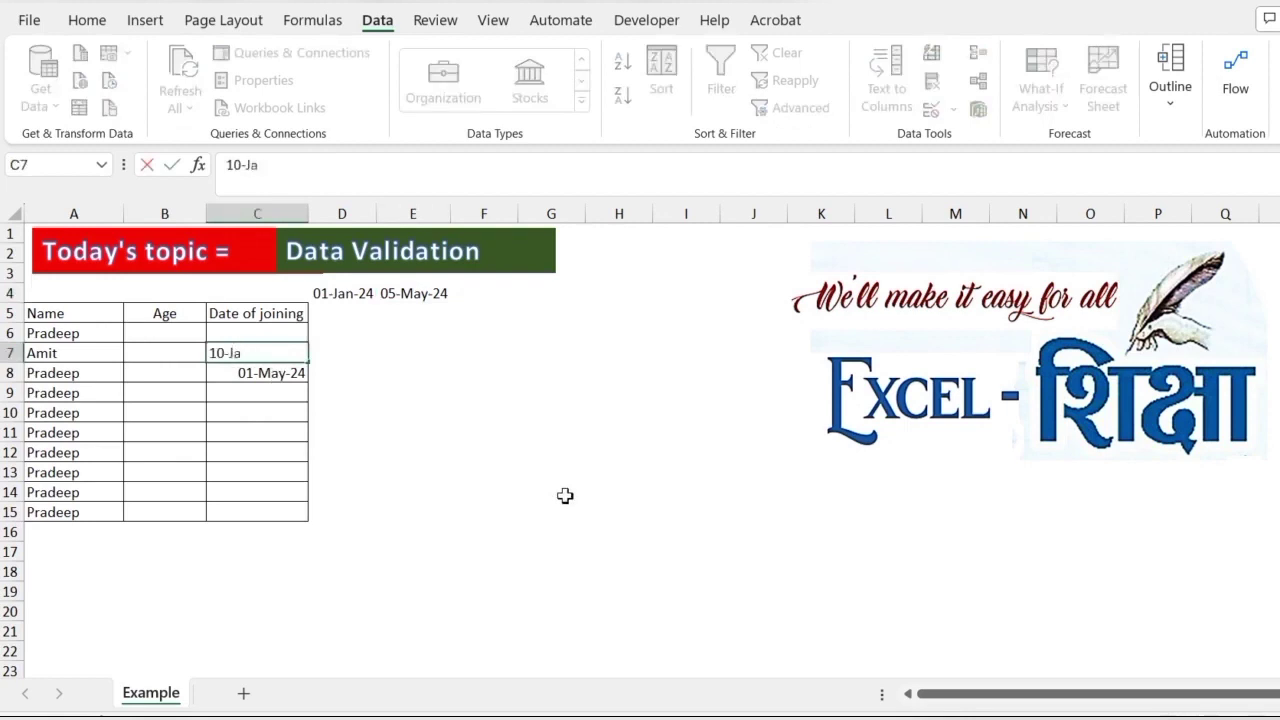
key(Return)
Enter 01-jun in C10 and cancel when the stop alert rejects it
key(Down)
key(Down)
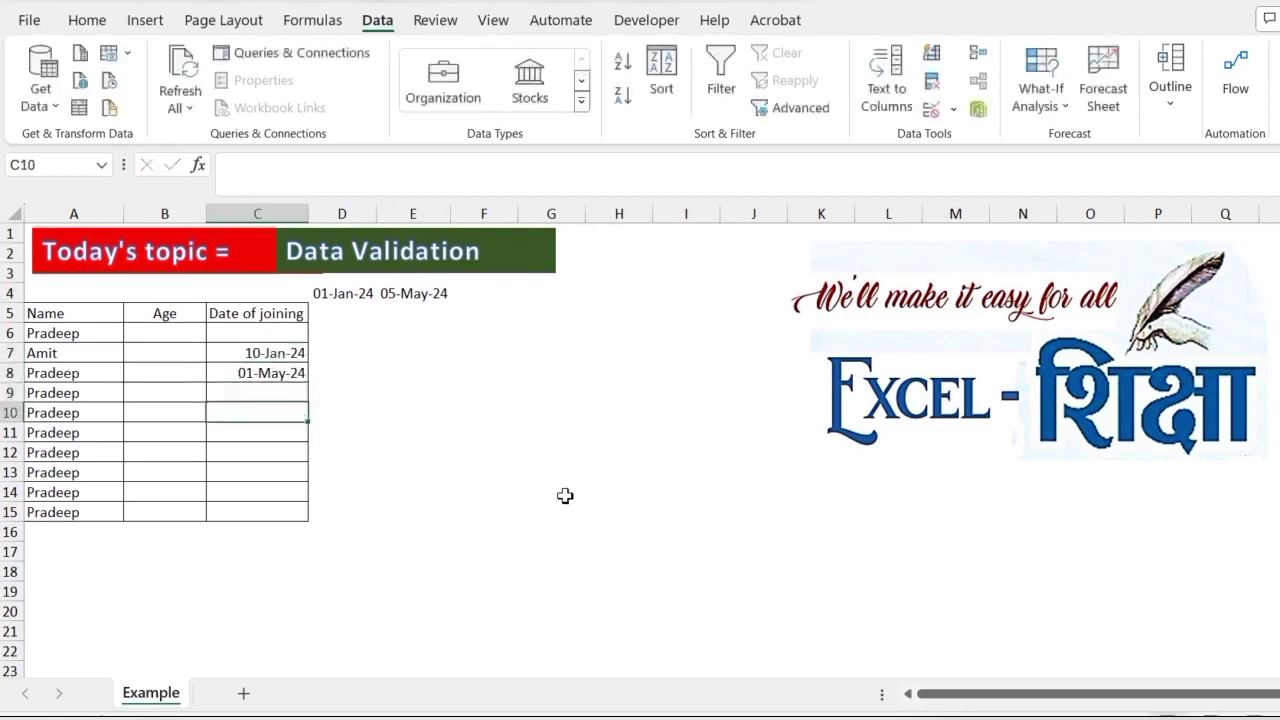
text(01-jun)
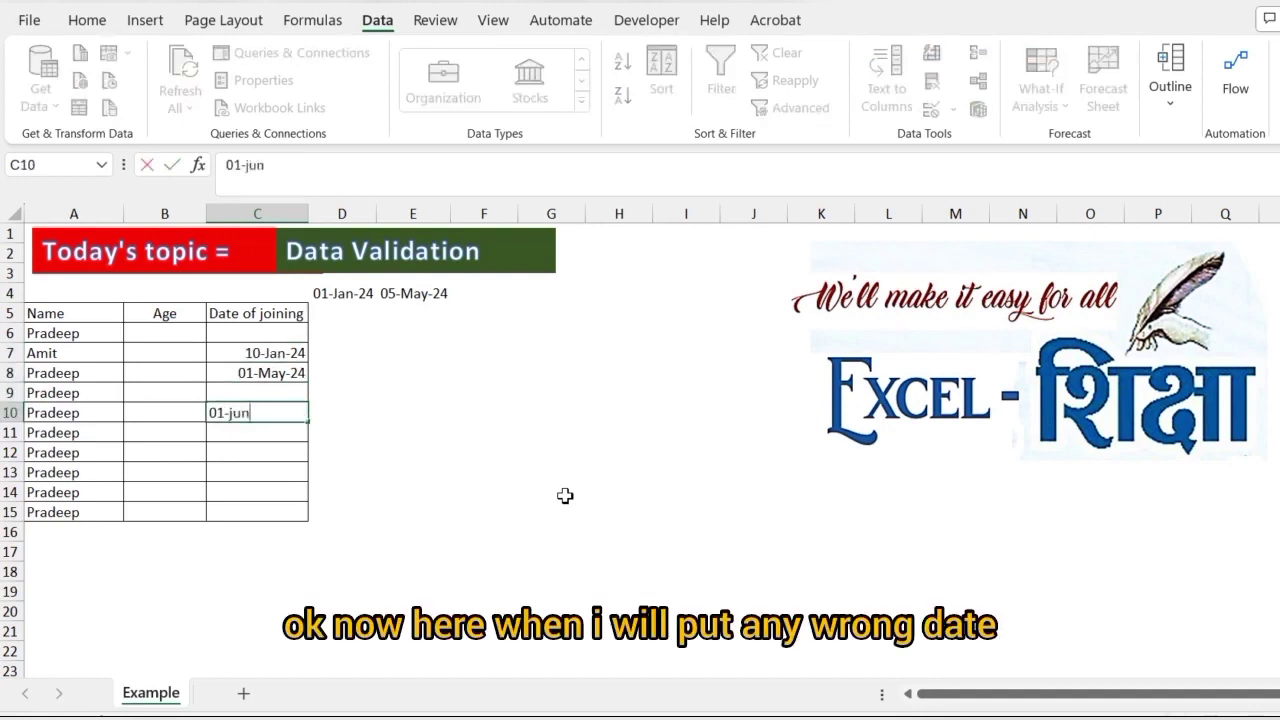
key(Return)
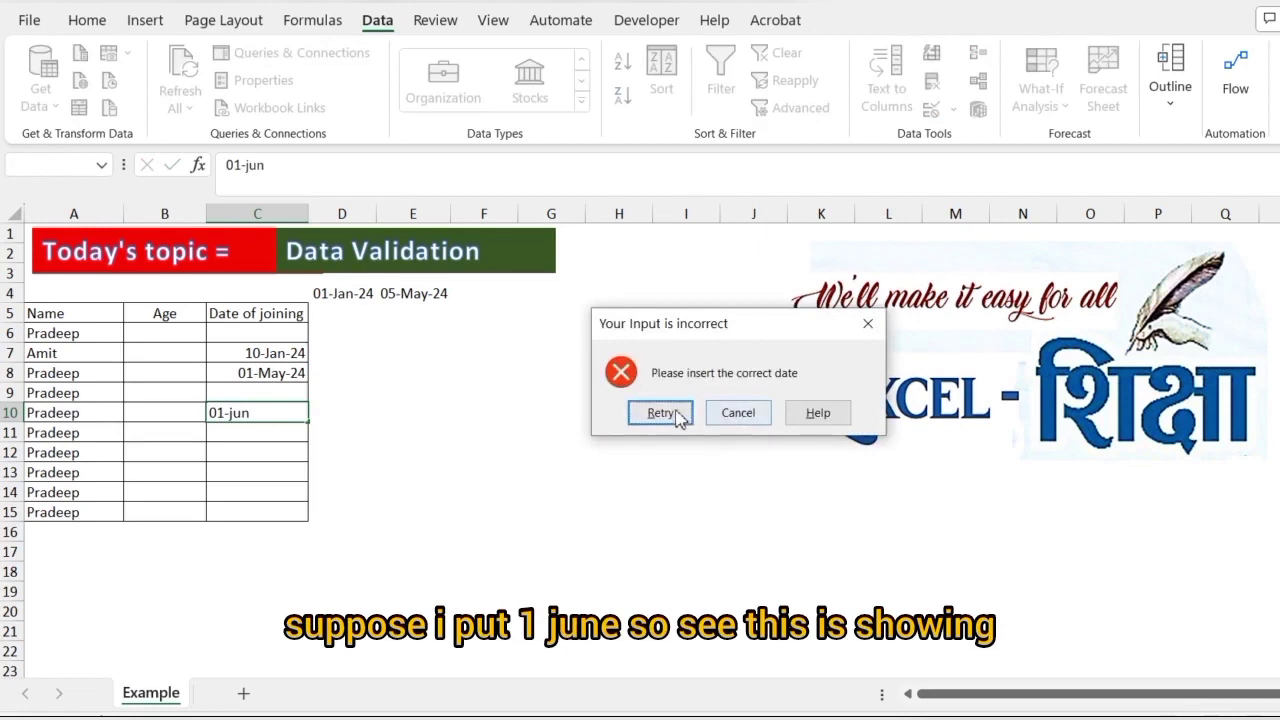
click(740, 414)
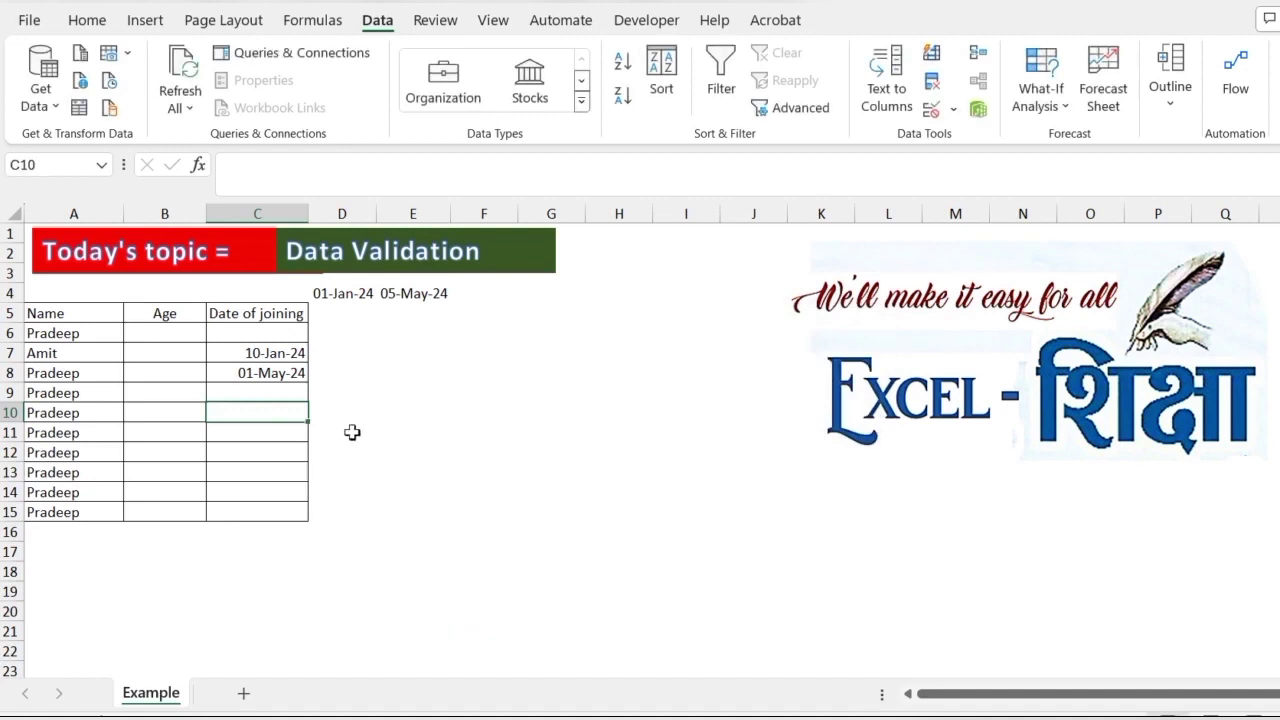
click(360, 398)
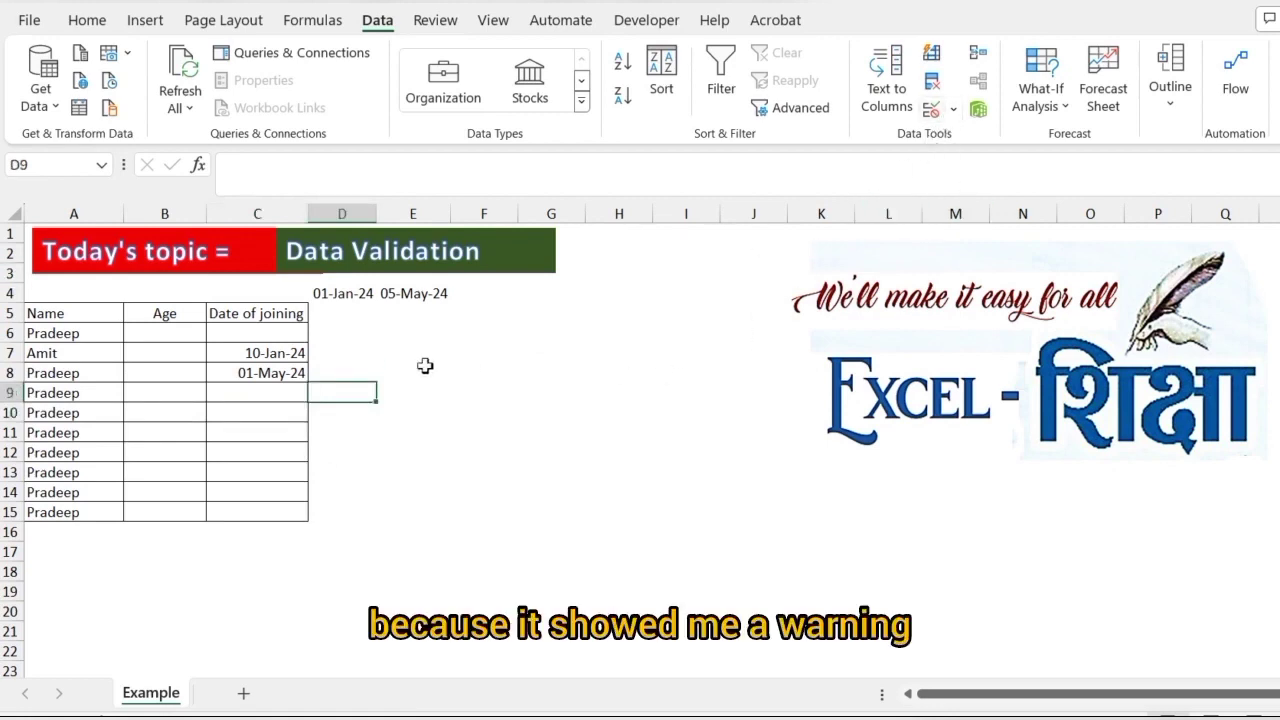
click(420, 478)
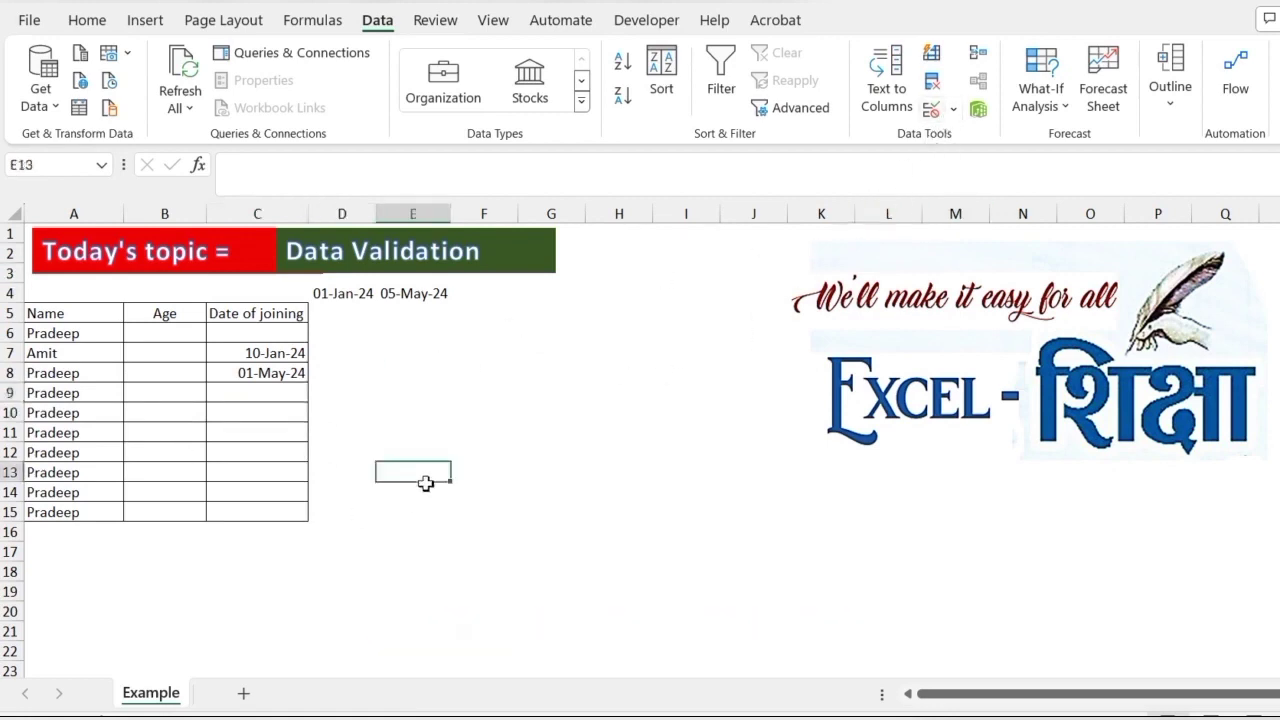
click(334, 312)
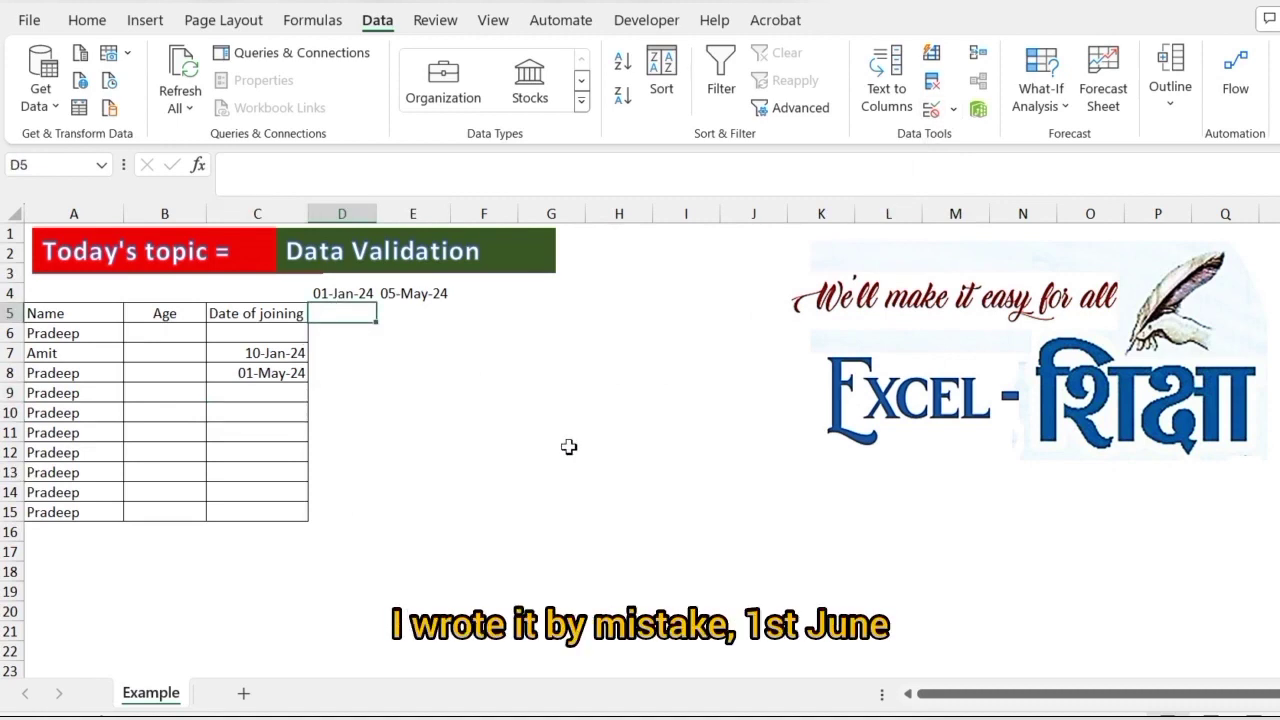
Enter the header Zone in D5
text(Zone)
key(Right)
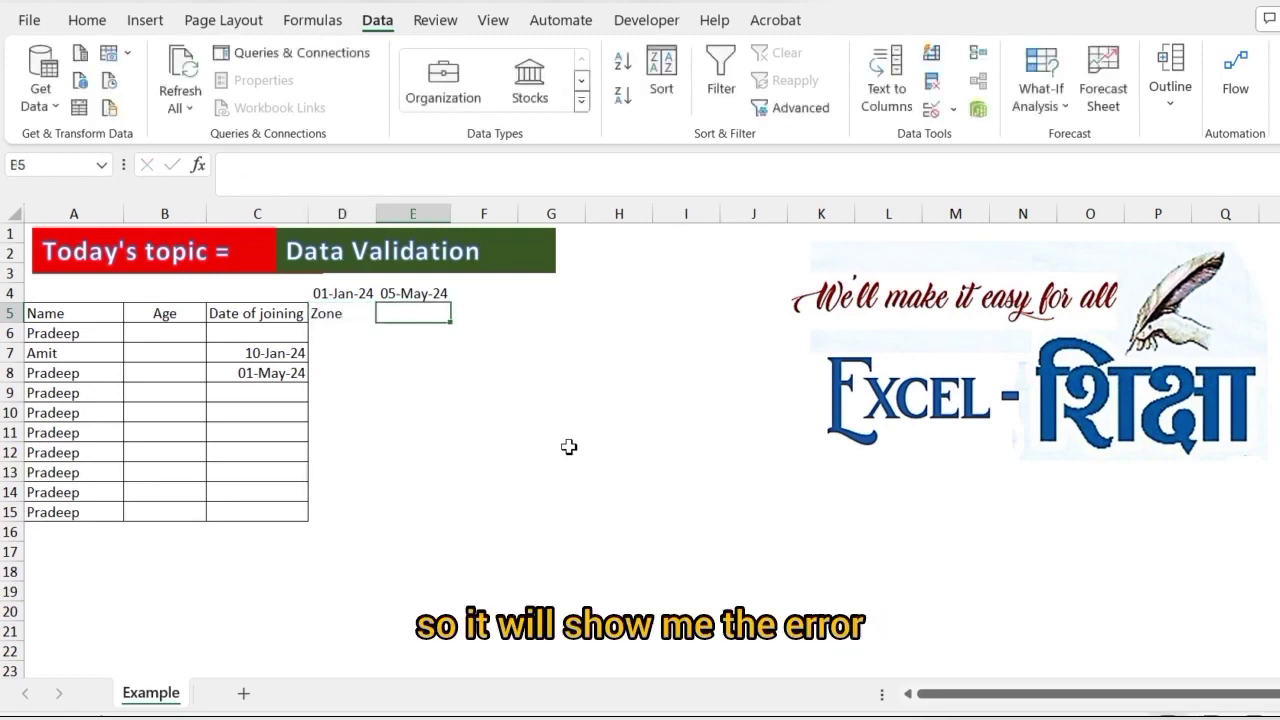
key(Right)
key(Right)
key(Right)
key(Right)
key(Right)
key(Up)
key(Left)
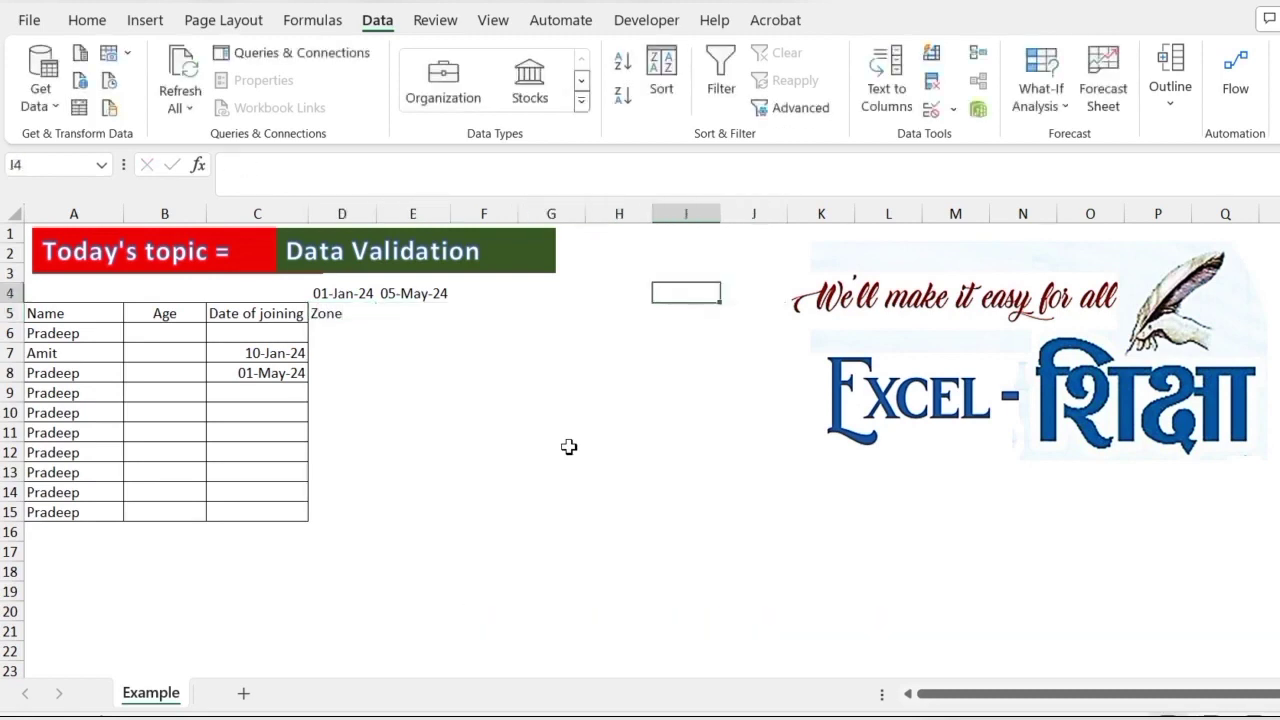
List Delhi, East, West, South and North in I4:I8
text(Indian)
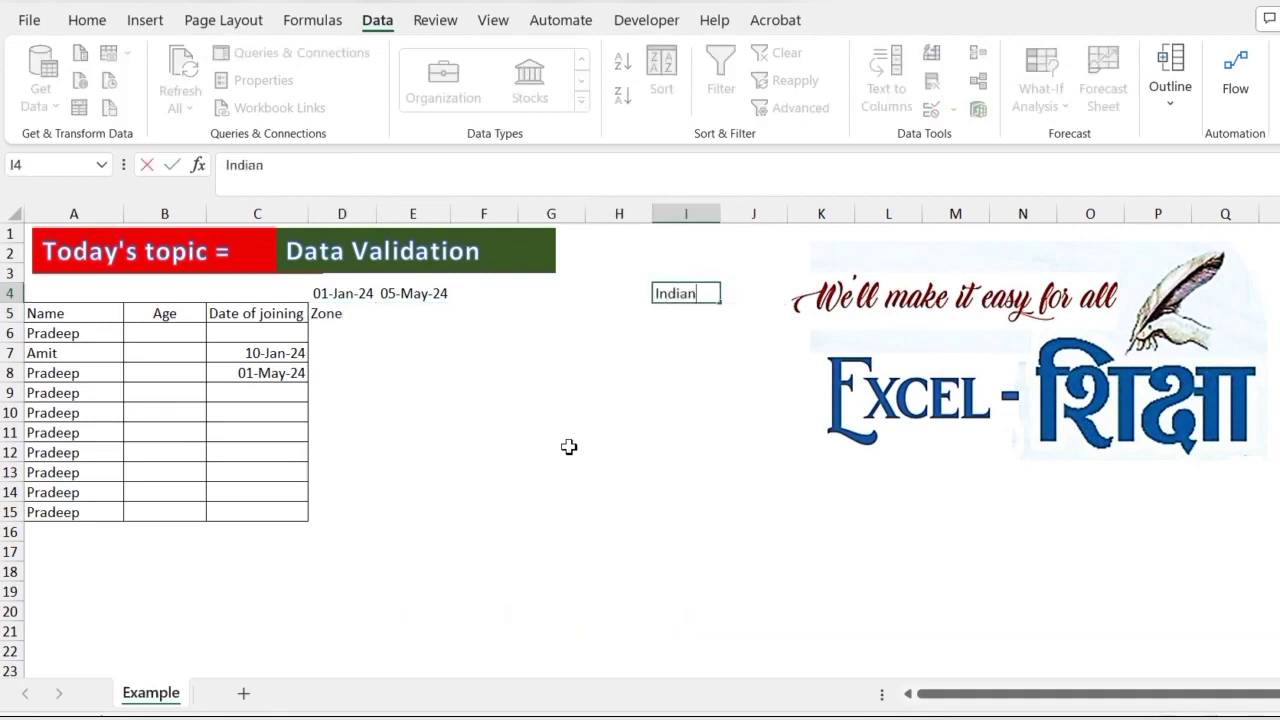
key(Escape)
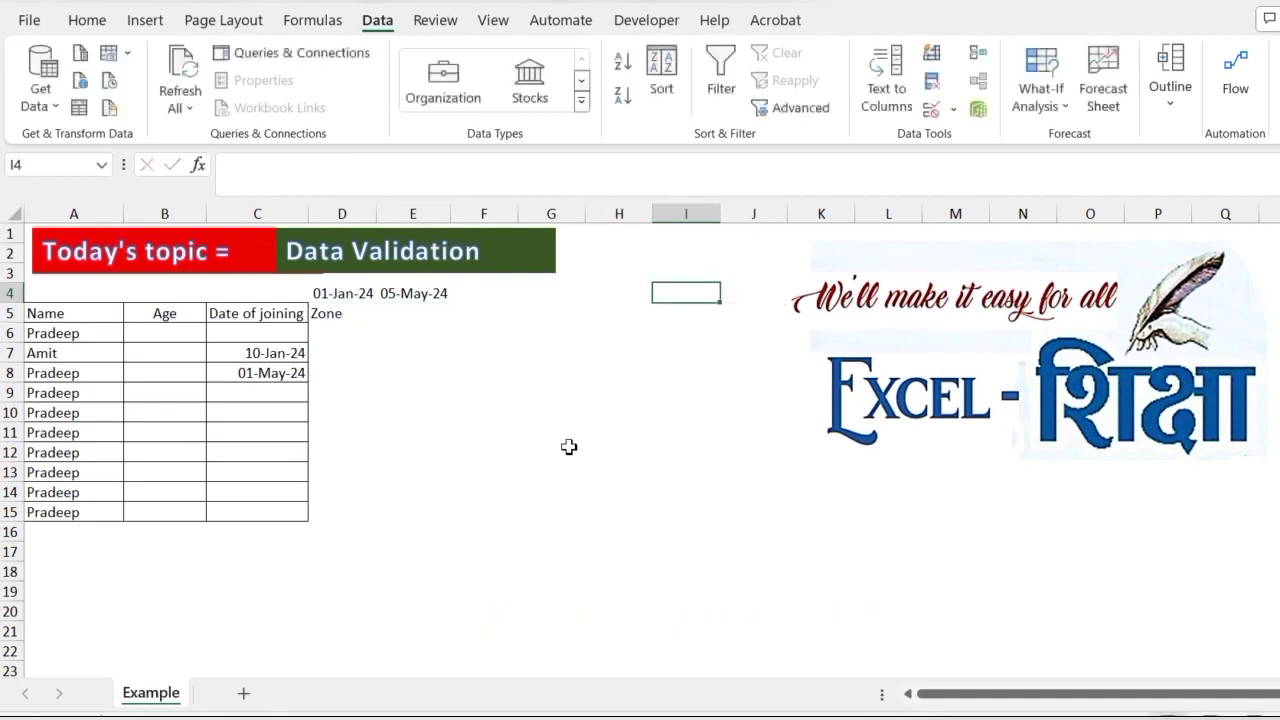
text(Delhi)
key(Return)
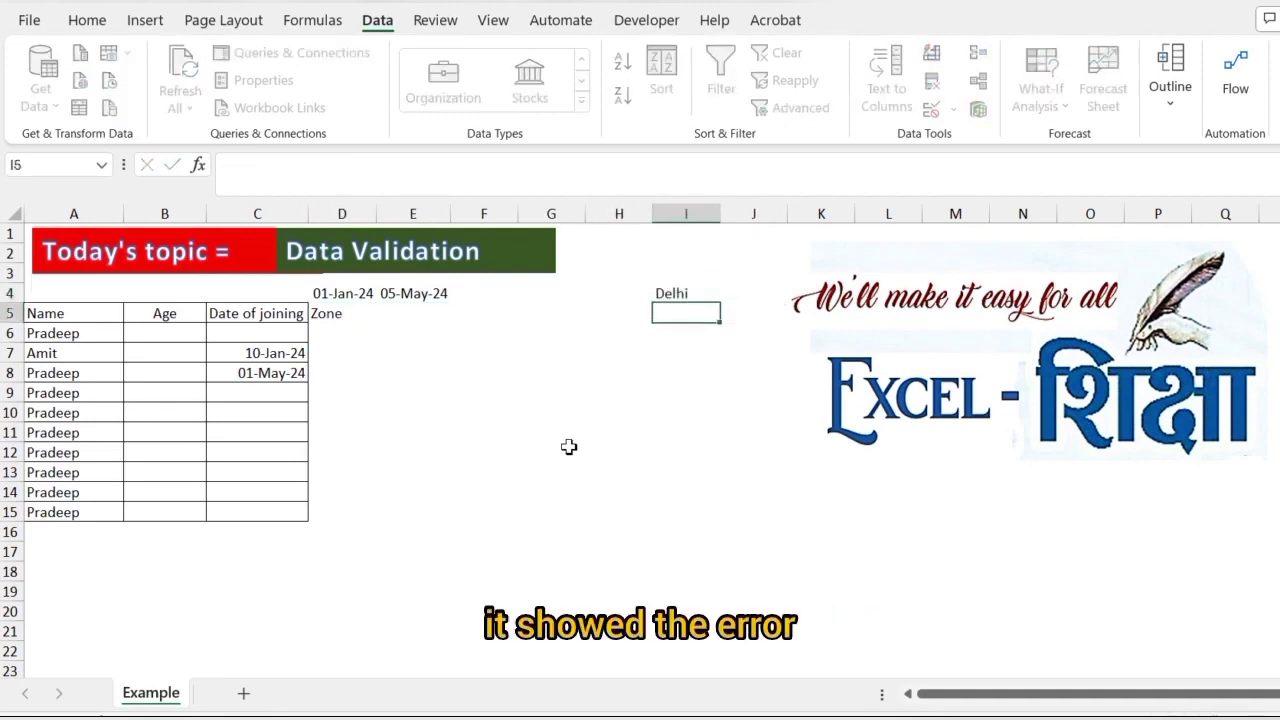
text(E)
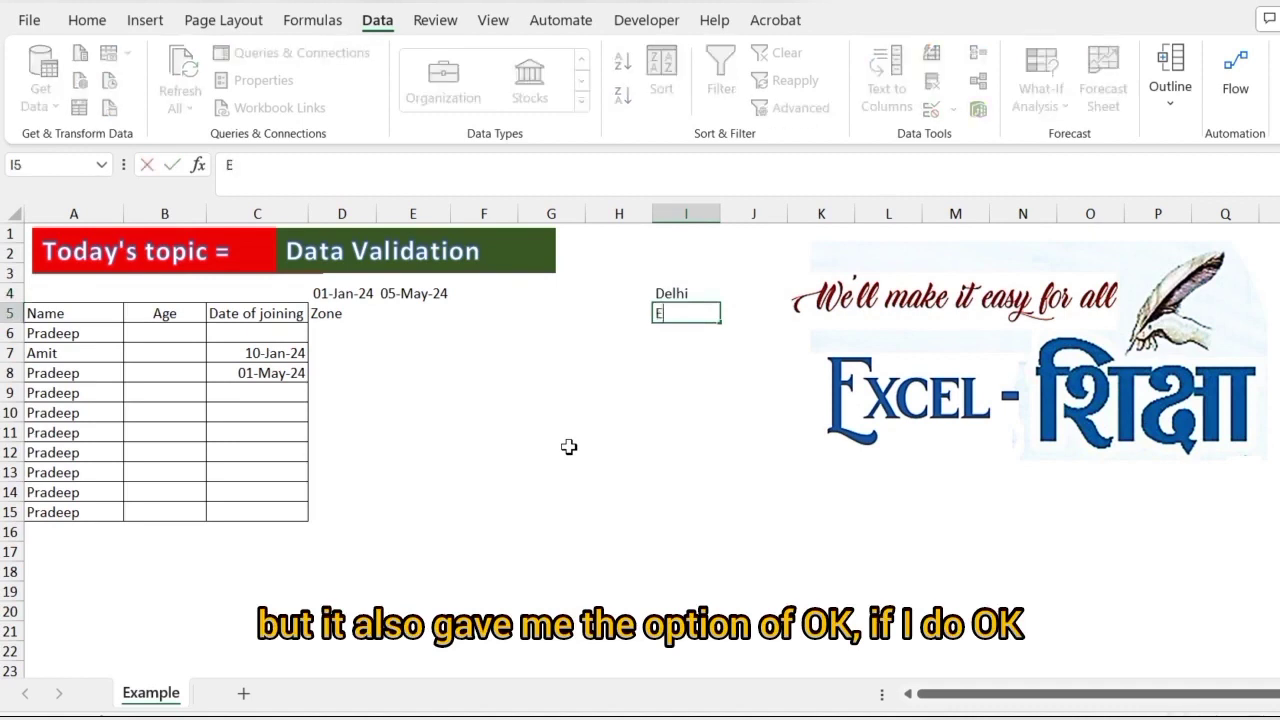
text(ast)
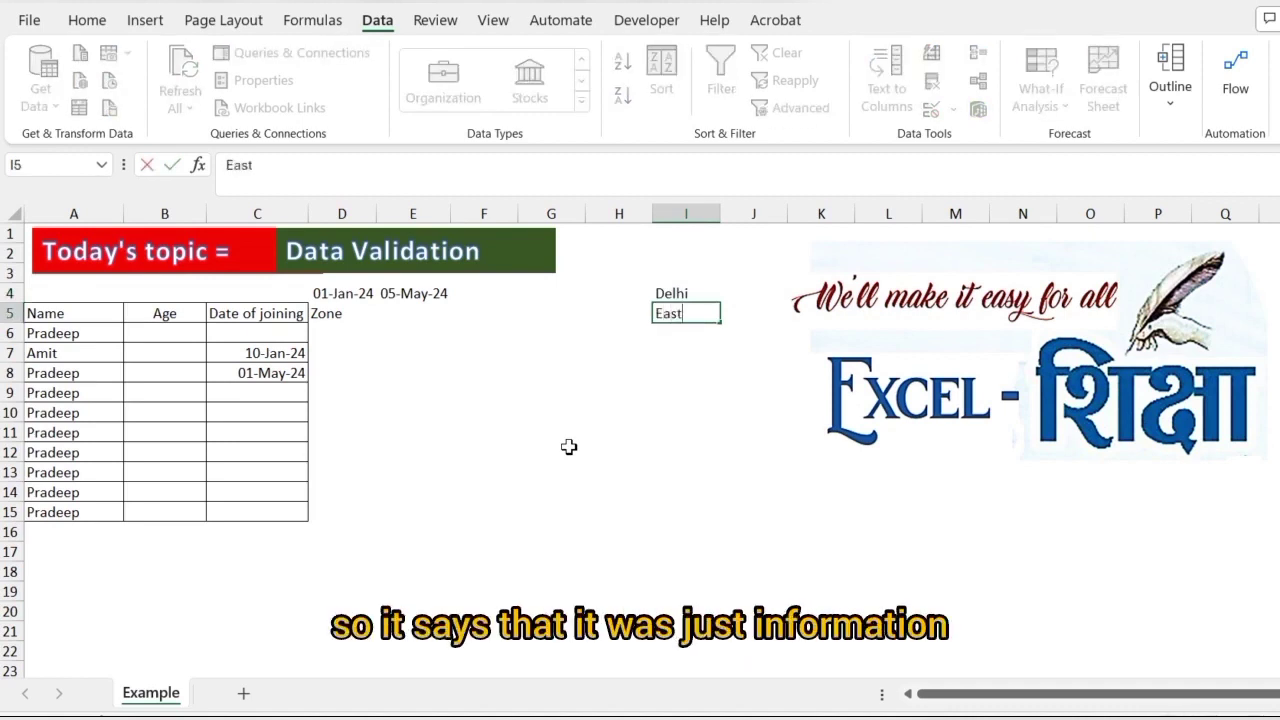
key(Return)
text(West )
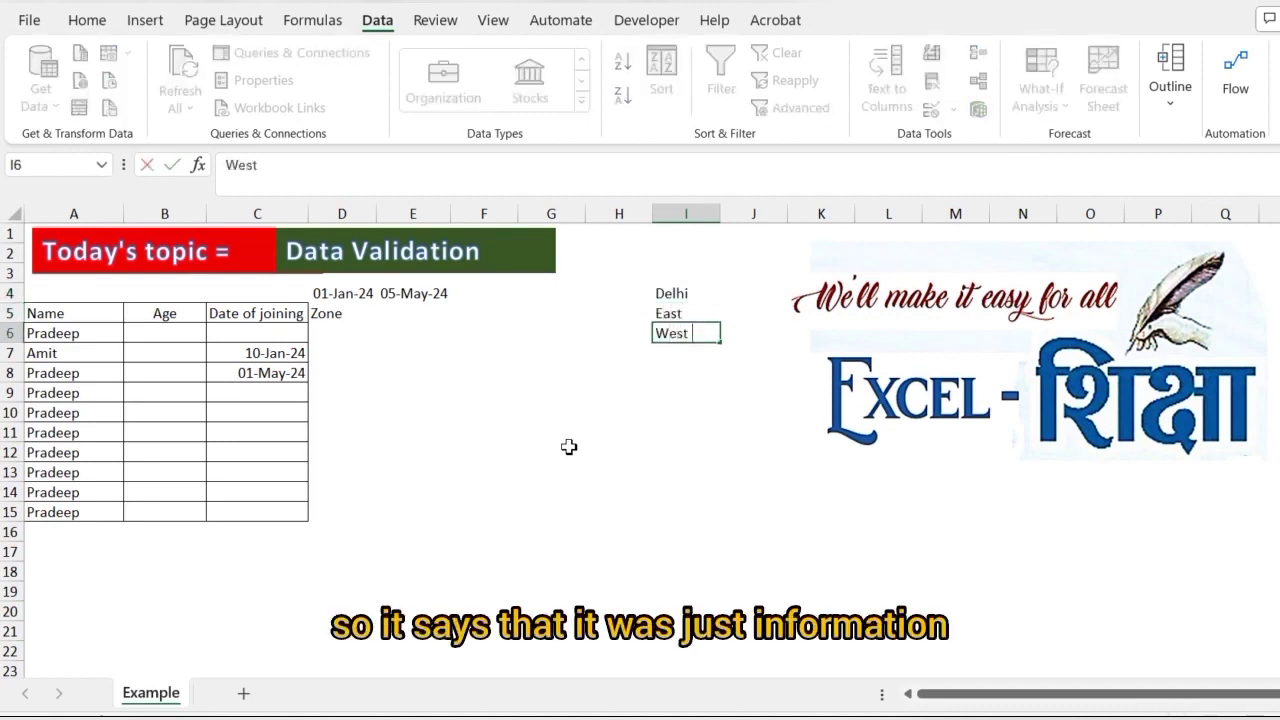
text(Souc)
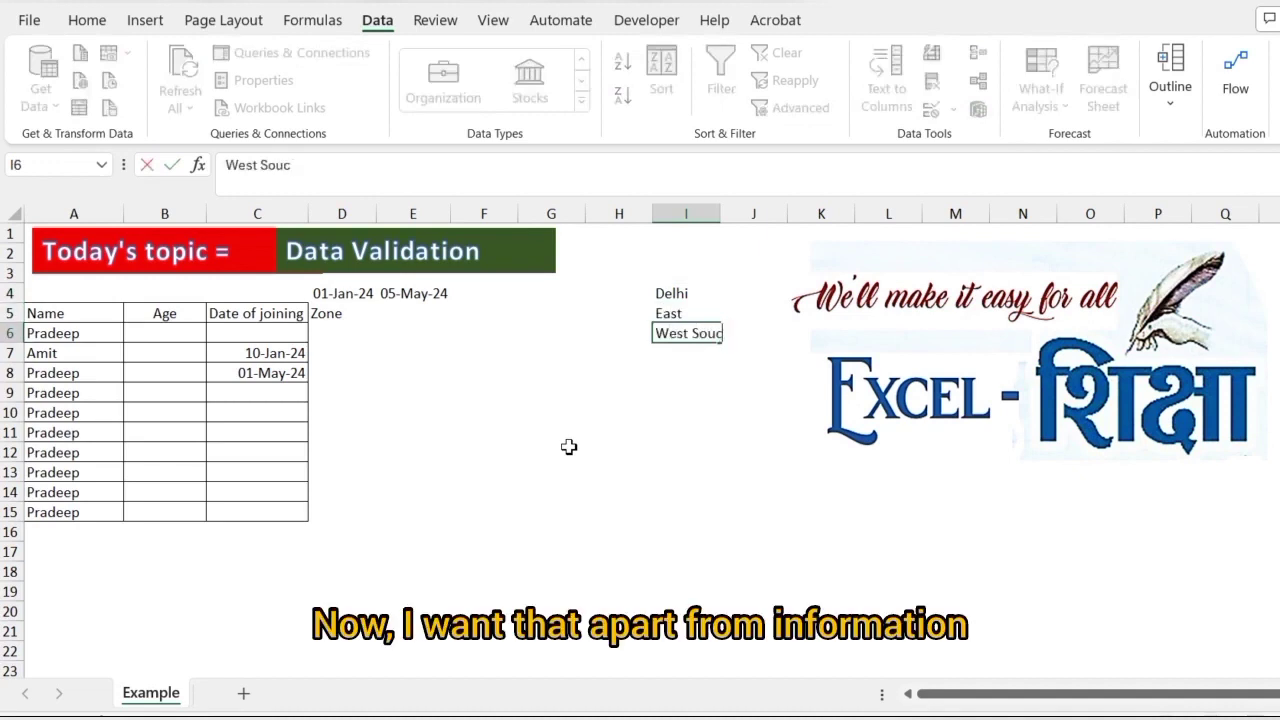
key(Return)
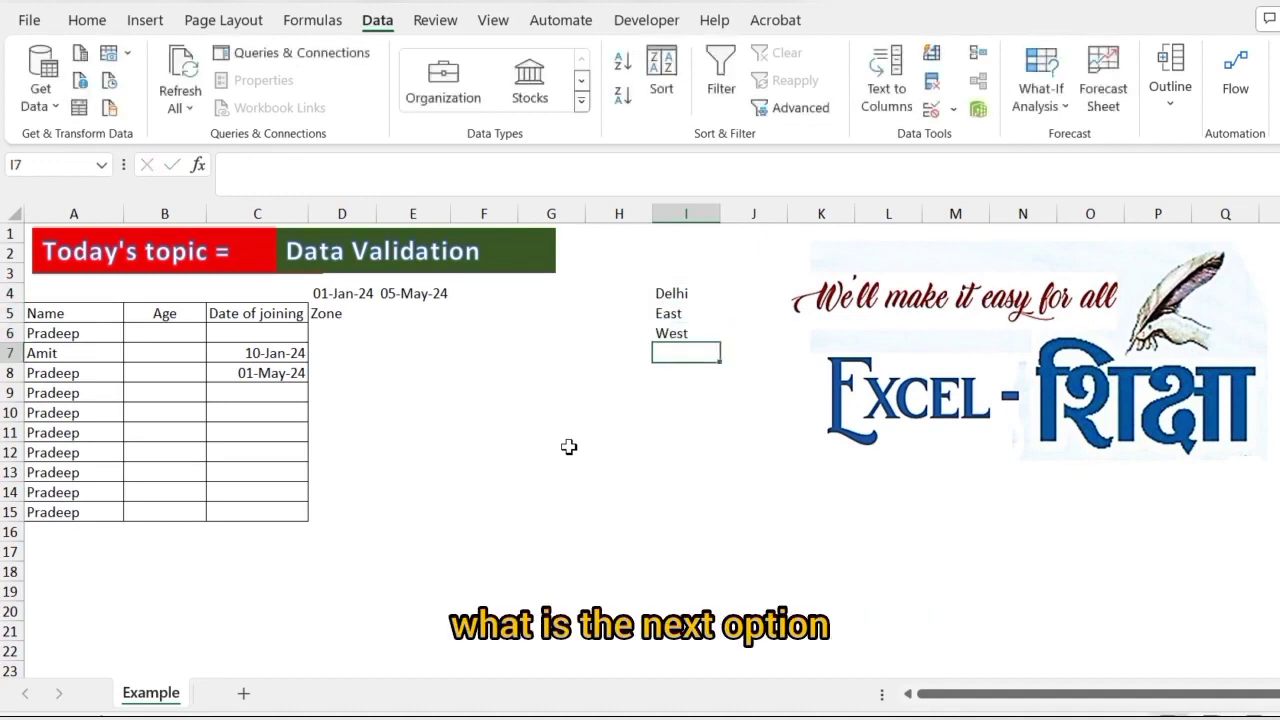
text(South)
key(Return)
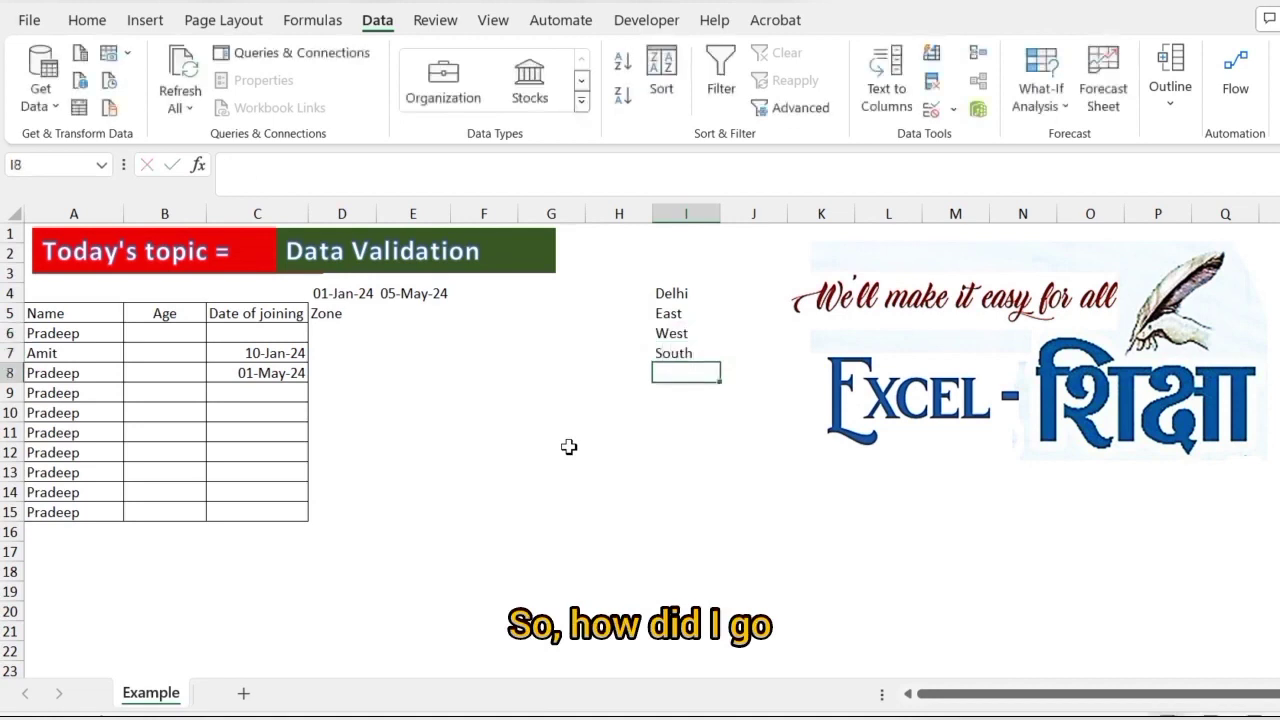
text(North)
key(Tab)
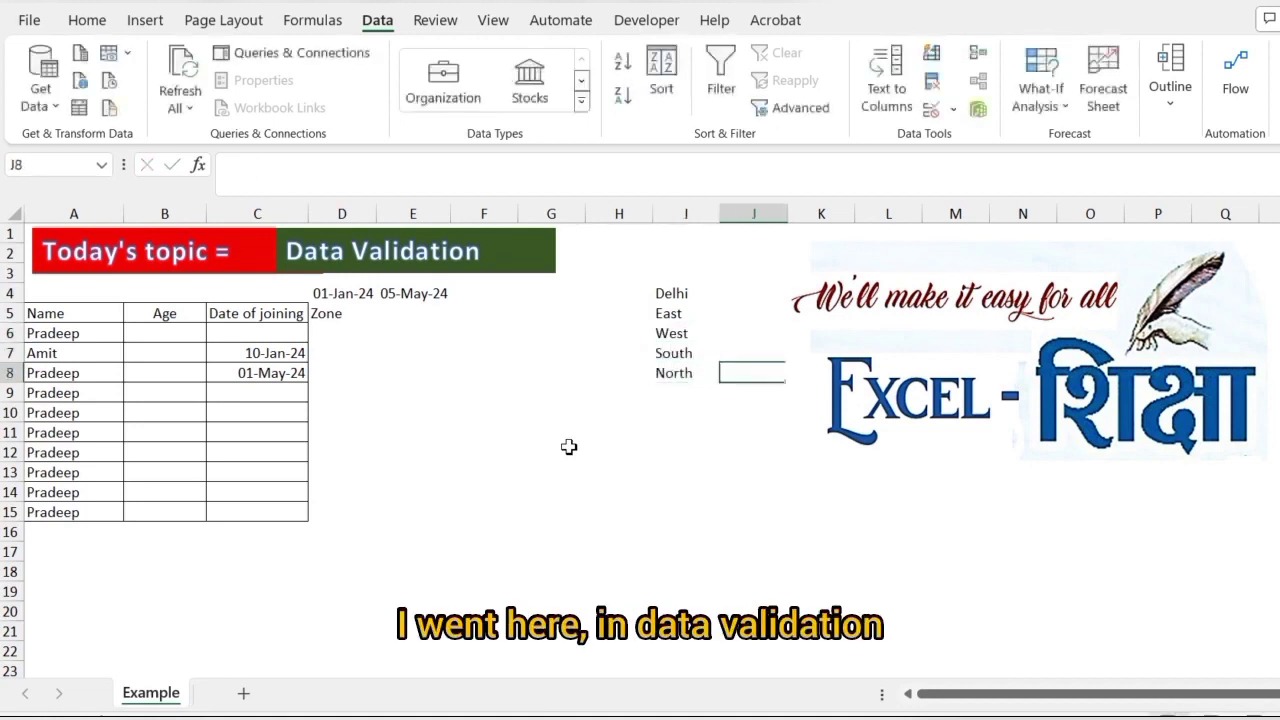
Spell-check the zone list in I4:I8
key(Left)
key(ctrl+shift+Up)
key(F7)
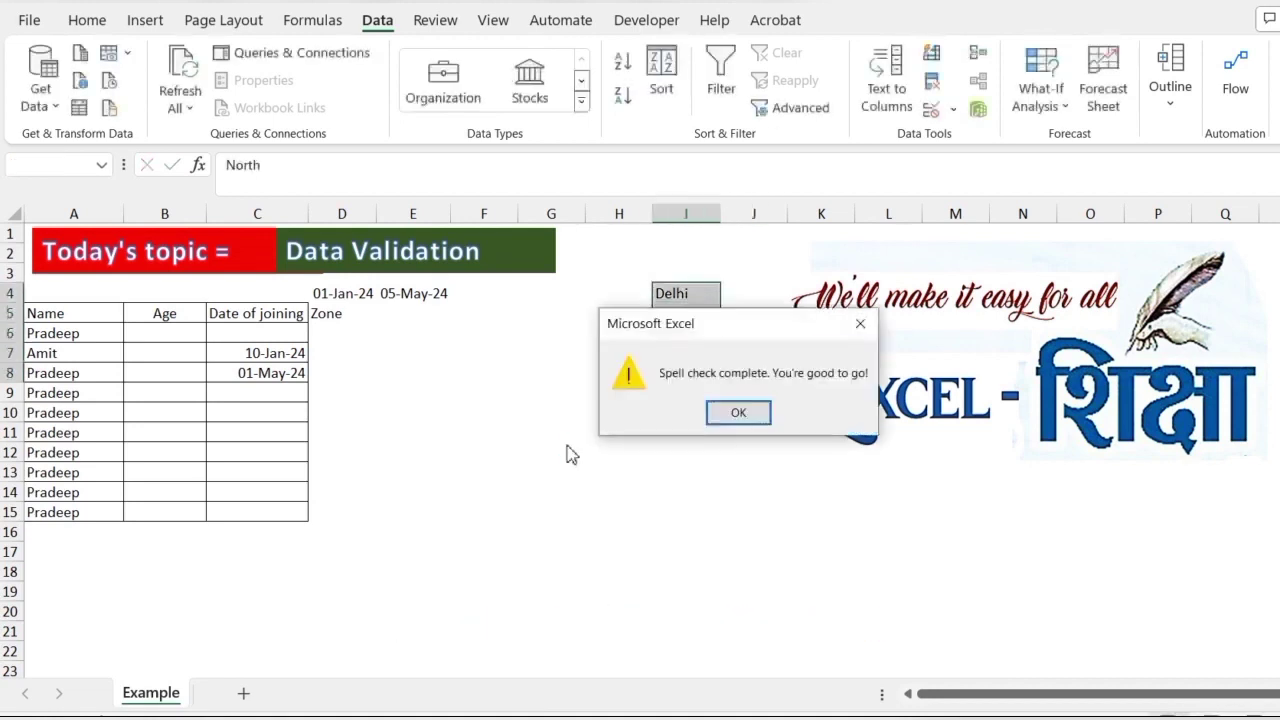
key(Return)
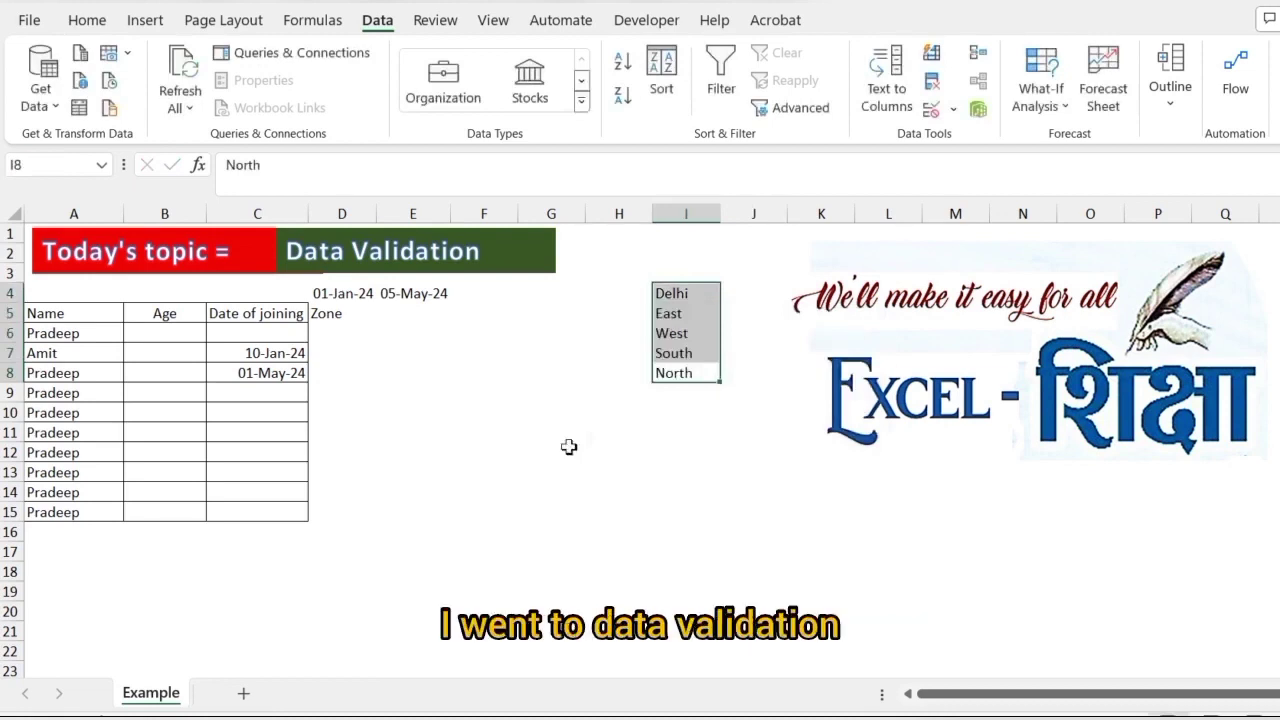
Copy the zone list from I4:I8 and paste it starting at A31
key(ctrl+c)
key(Left)
key(Left)
key(Left)
key(Left)
key(Left)
key(Left)
key(Down)
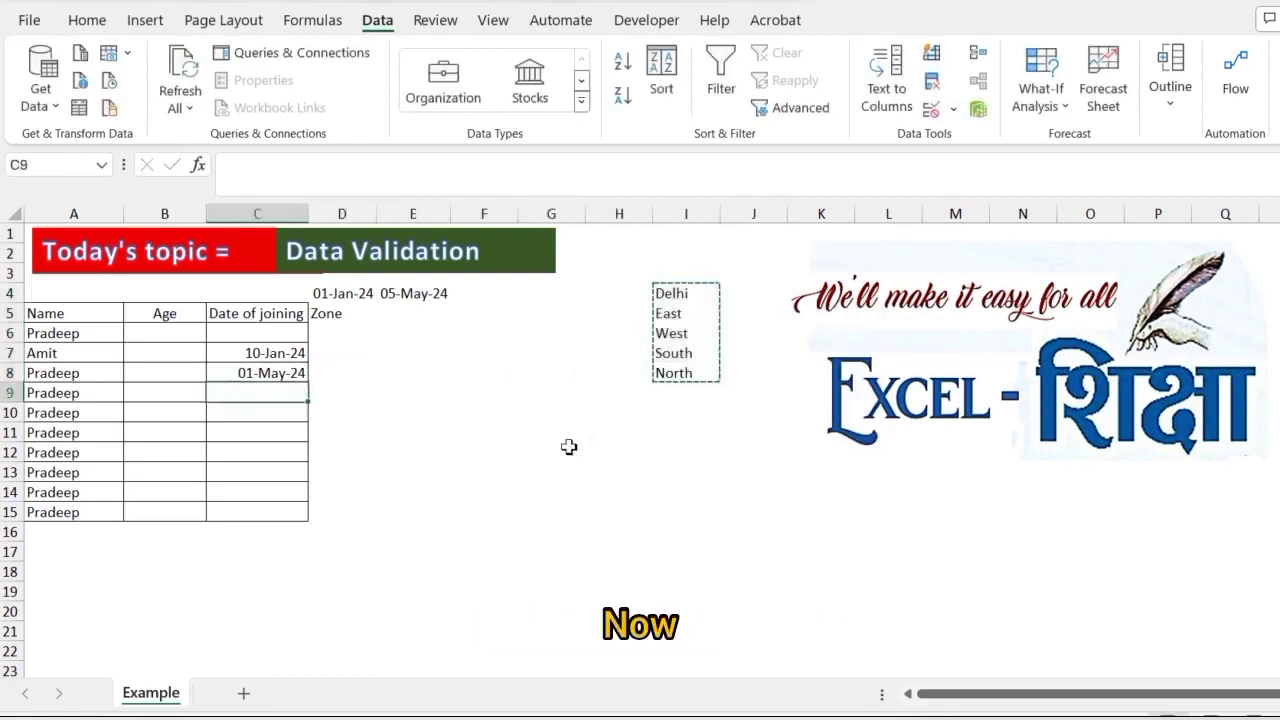
key(Down)
key(Down)
key(Down)
key(Down)
key(Down)
key(Down)
key(Left)
key(Left)
key(Down)
key(Down)
key(Down)
key(Down)
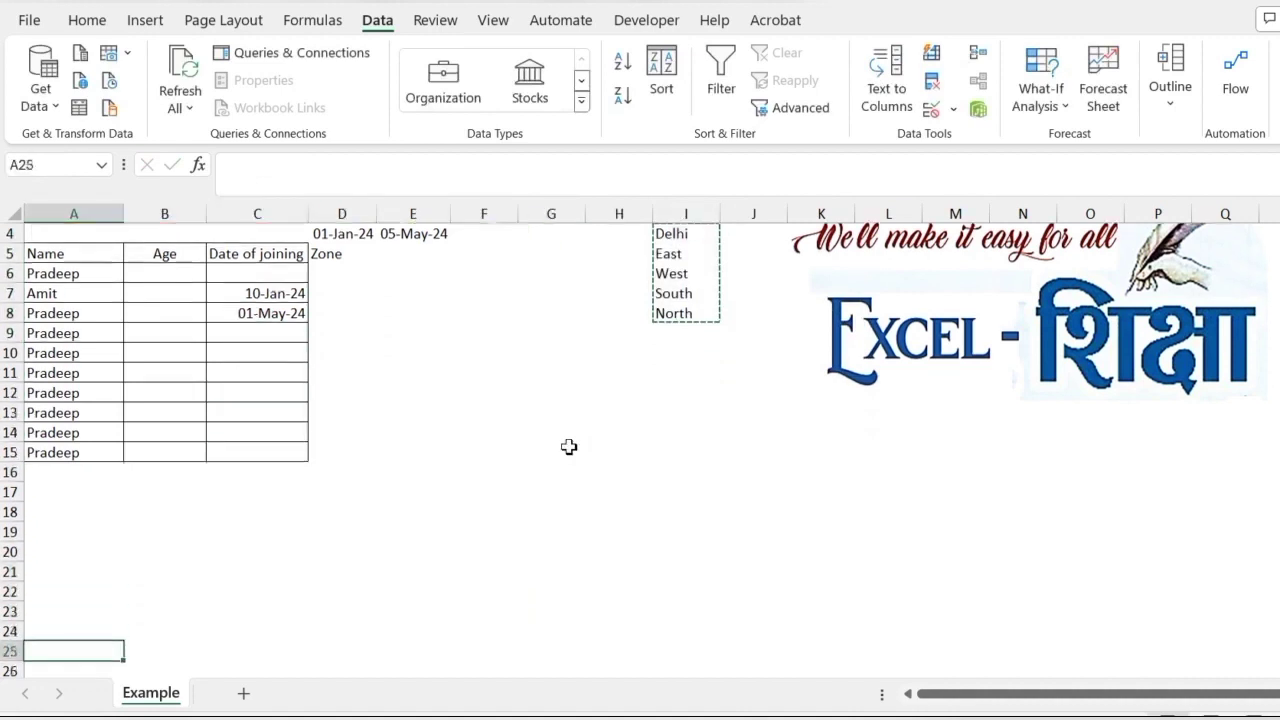
key(Down)
key(Down)
key(Down)
key(Up)
key(Up)
key(Up)
key(Up)
key(Up)
key(ctrl+v)
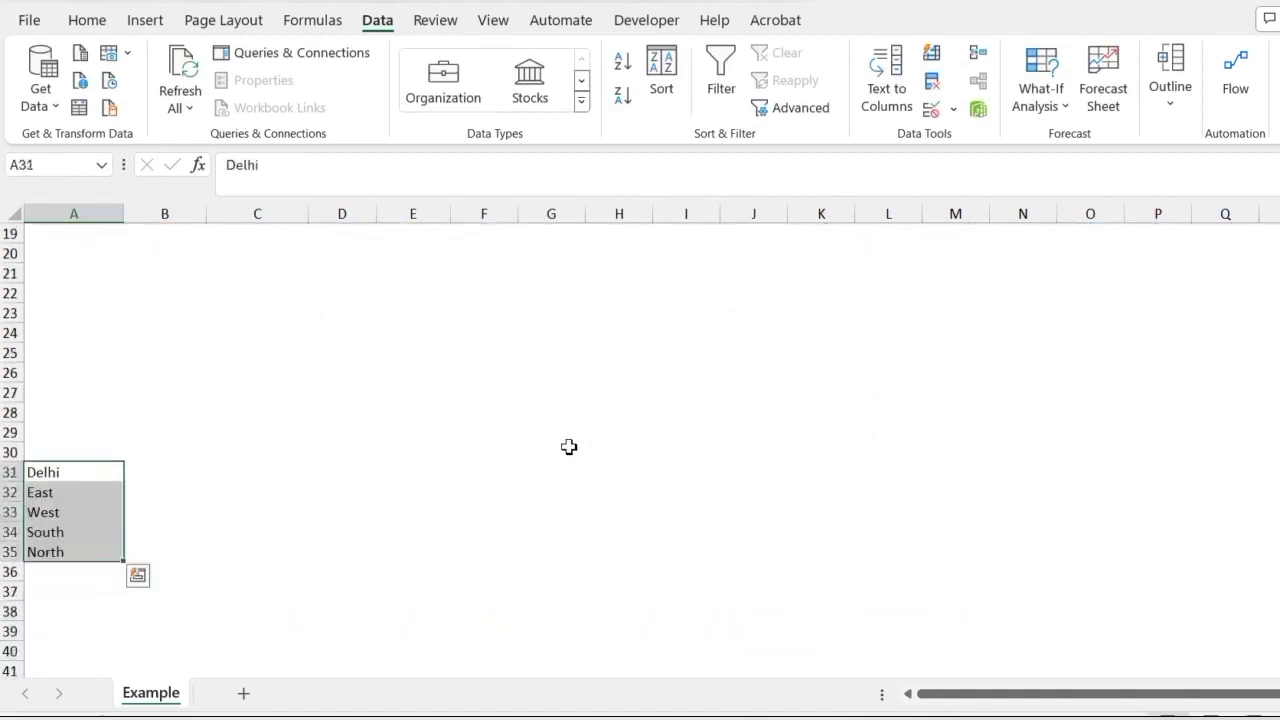
Append -Zone to East, West, South and North in A32:A35
key(Down)
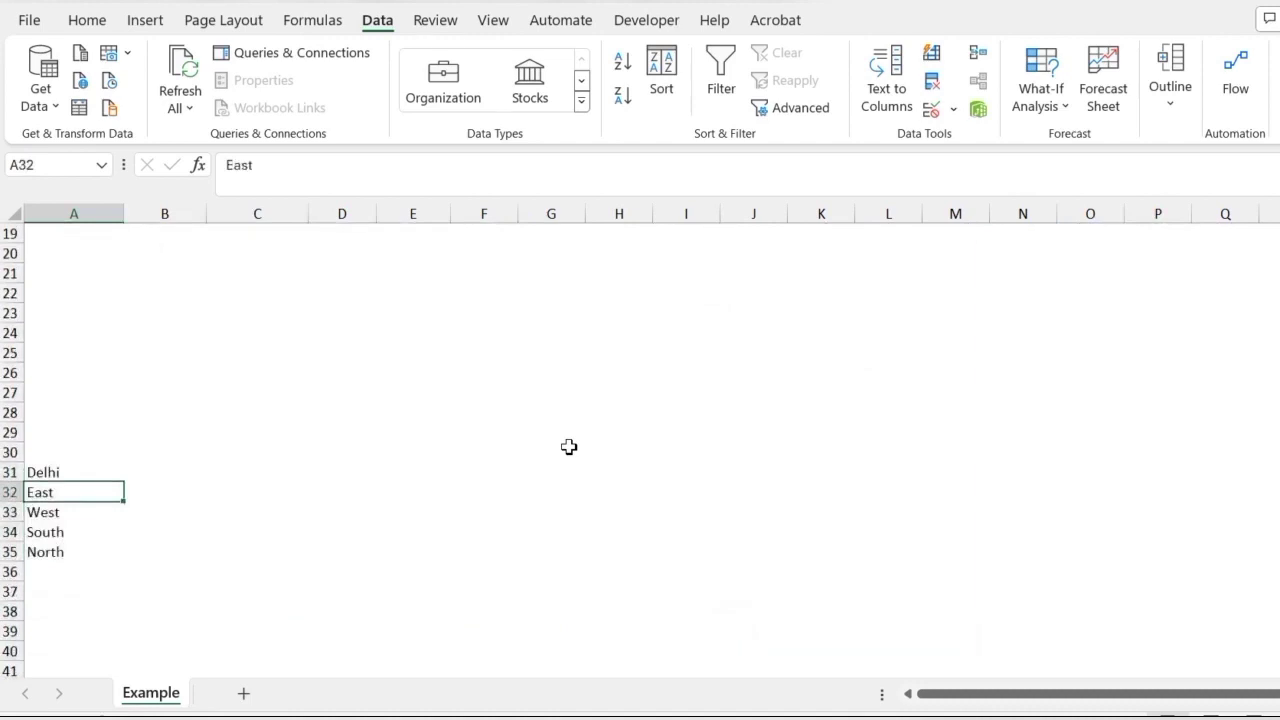
key(ctrl+shift+Down)
key(F2)
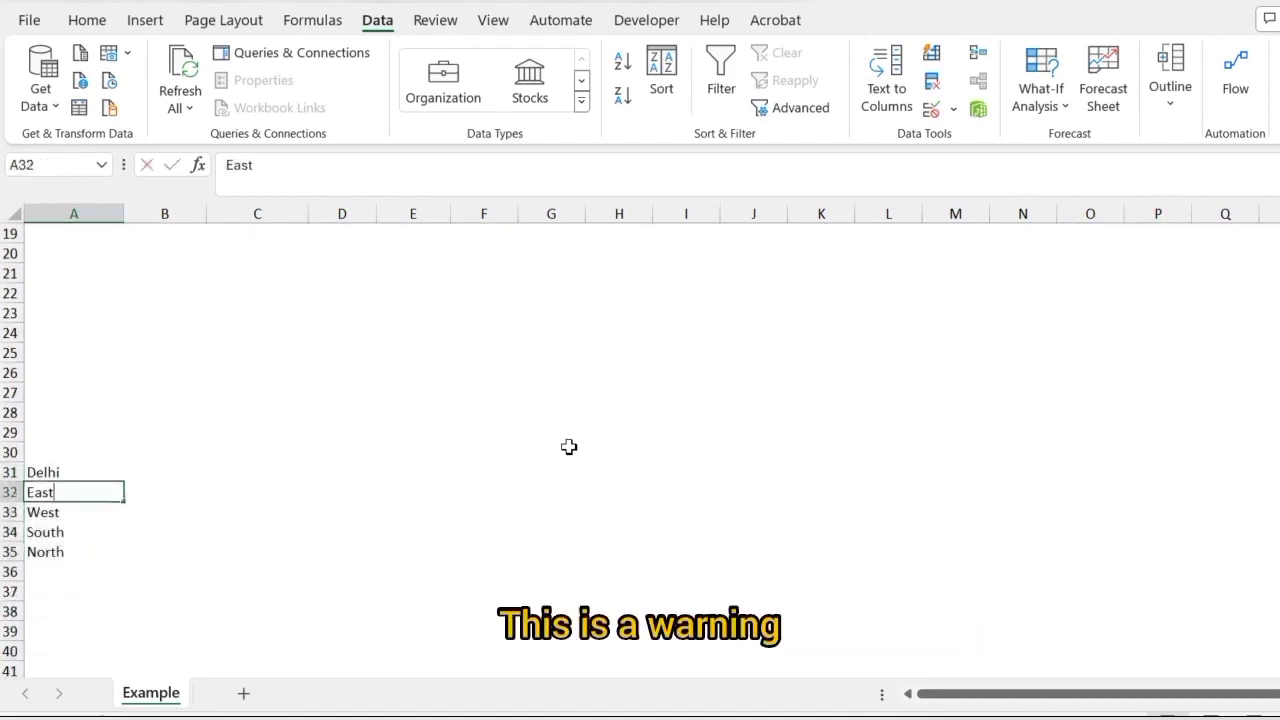
text(-Zone)
key(Tab)
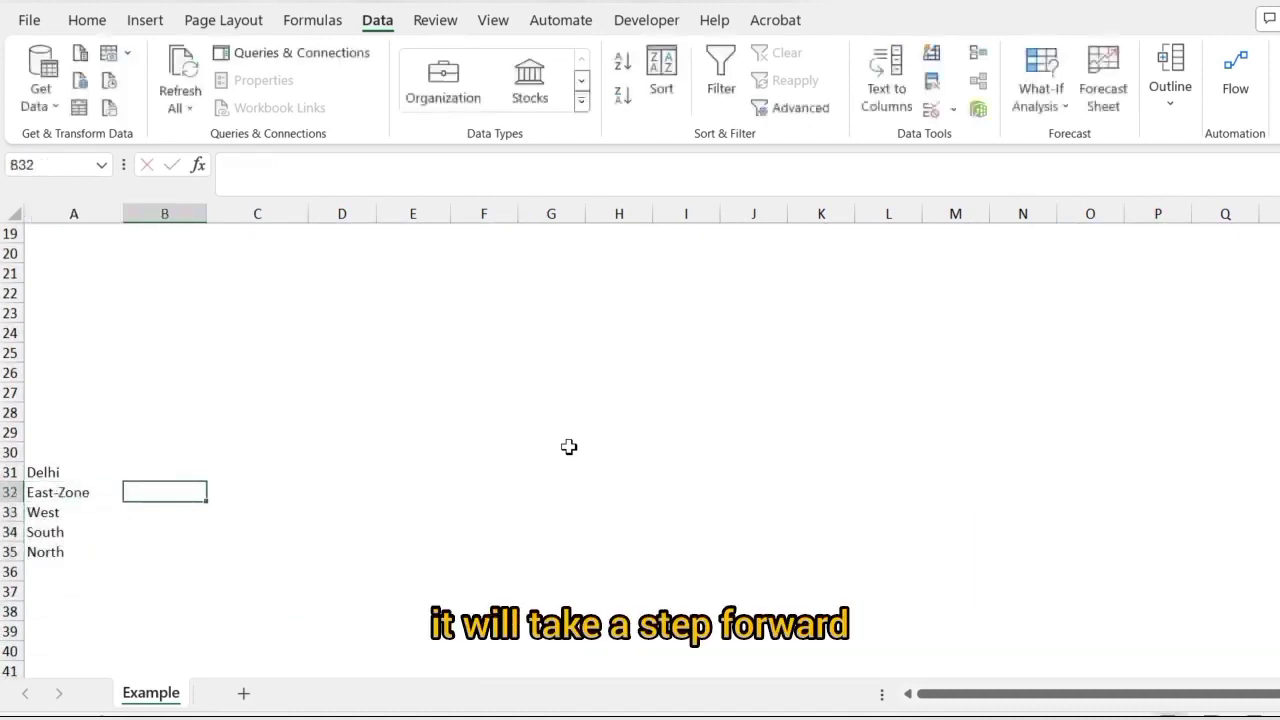
key(shift+Tab)
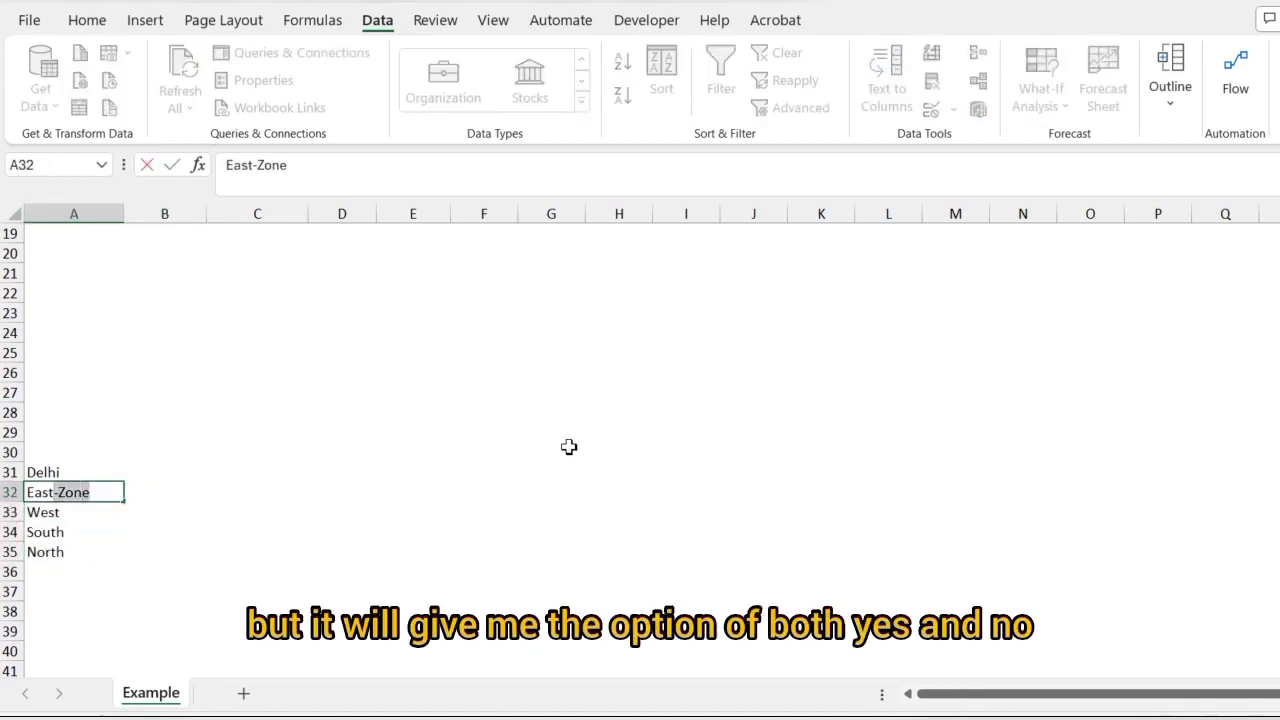
key(Down)
key(F2)
text( -Zone)
key(Return)
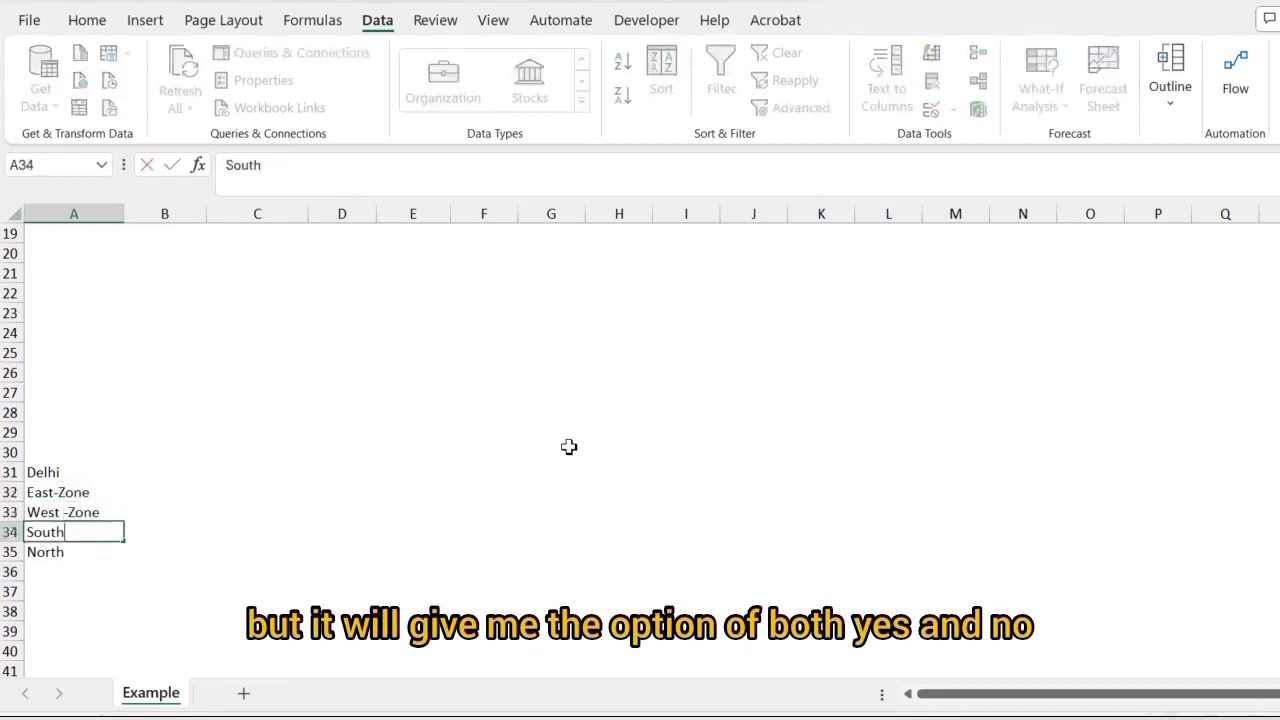
key(F2)
text(-Zone)
key(Return)
key(F2)
text(-Zone)
key(Return)
Spell-check the renamed zone entries in A32:A35
key(Up)
key(shift+Up)
key(shift+Up)
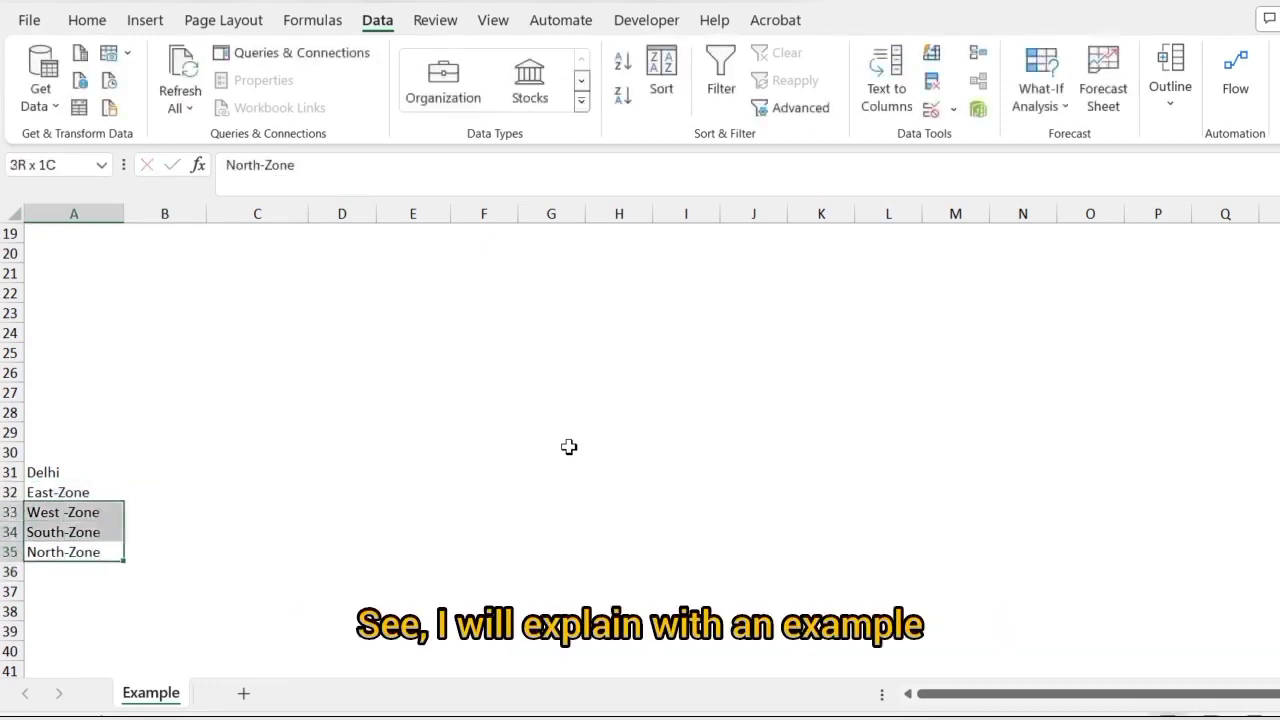
key(shift+Up)
key(Return)
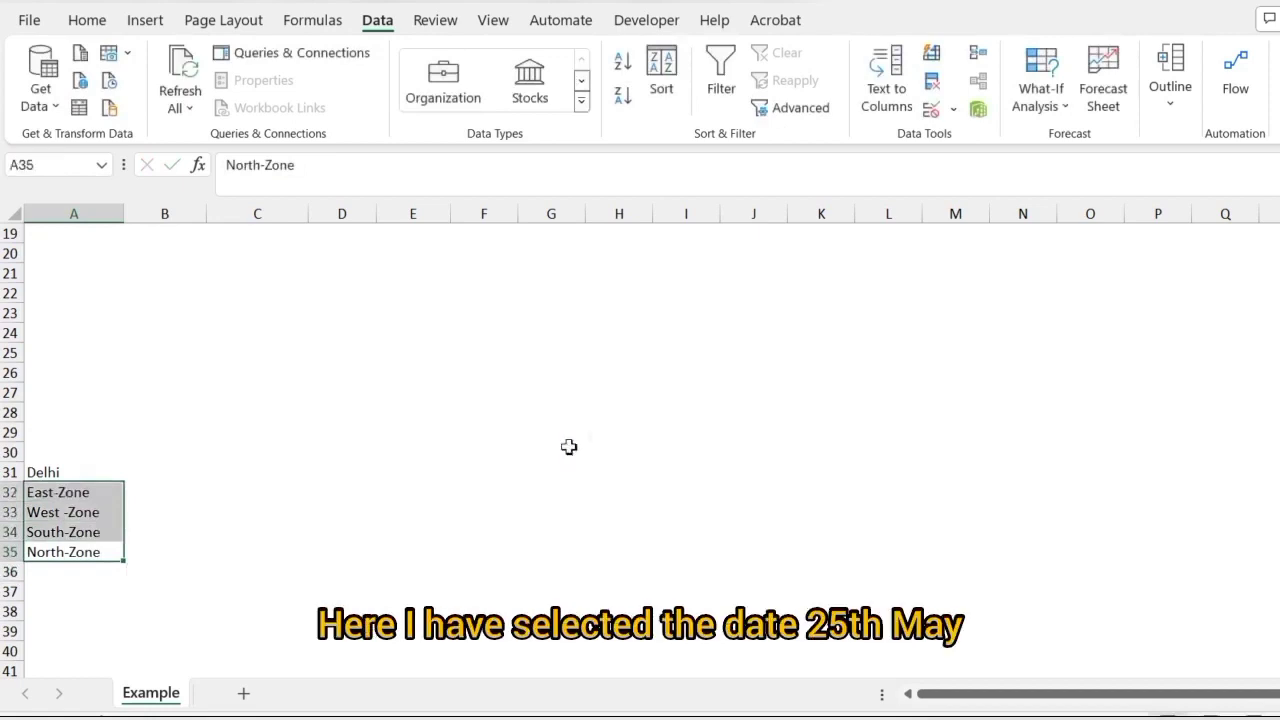
key(Up)
key(Up)
key(Up)
key(Up)
key(Up)
key(Up)
key(Up)
key(Up)
key(Up)
key(Up)
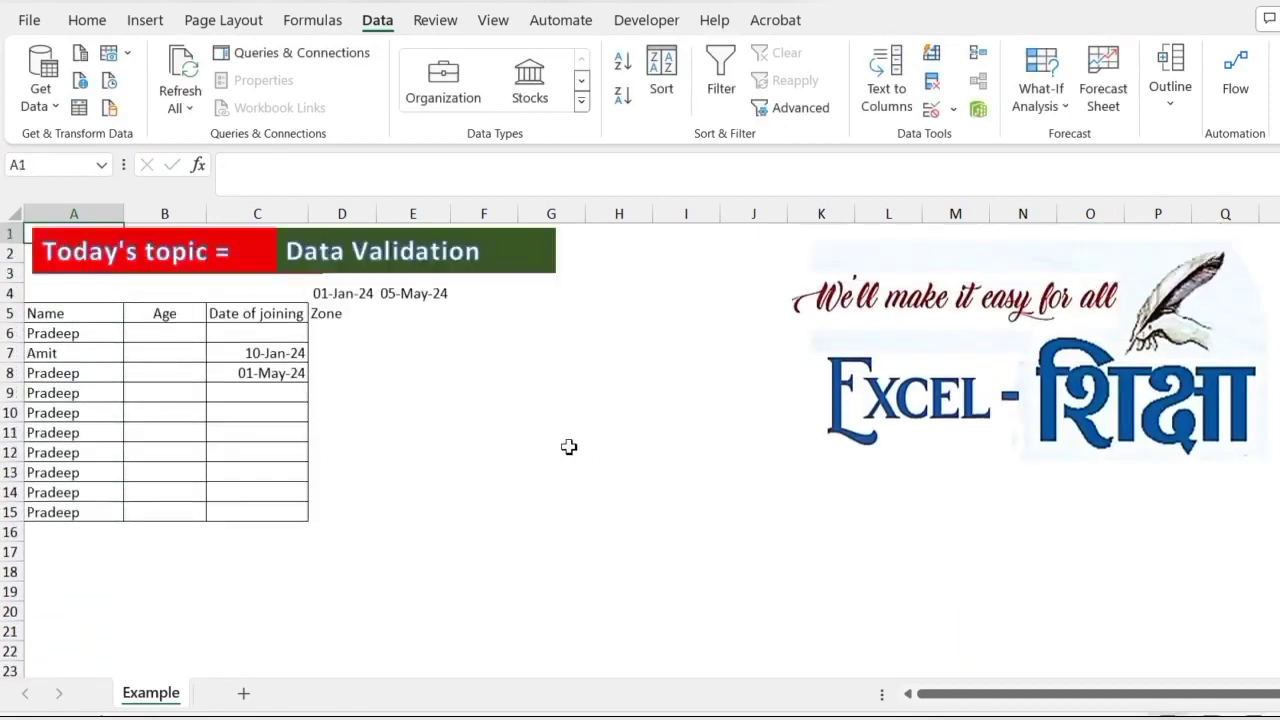
Apply All Borders to the Zone column D5:D15
key(Down)
key(Down)
key(Down)
key(Down)
key(Right)
key(Right)
key(Right)
key(shift+Down)
key(shift+Down)
key(shift+Down)
key(shift+Down)
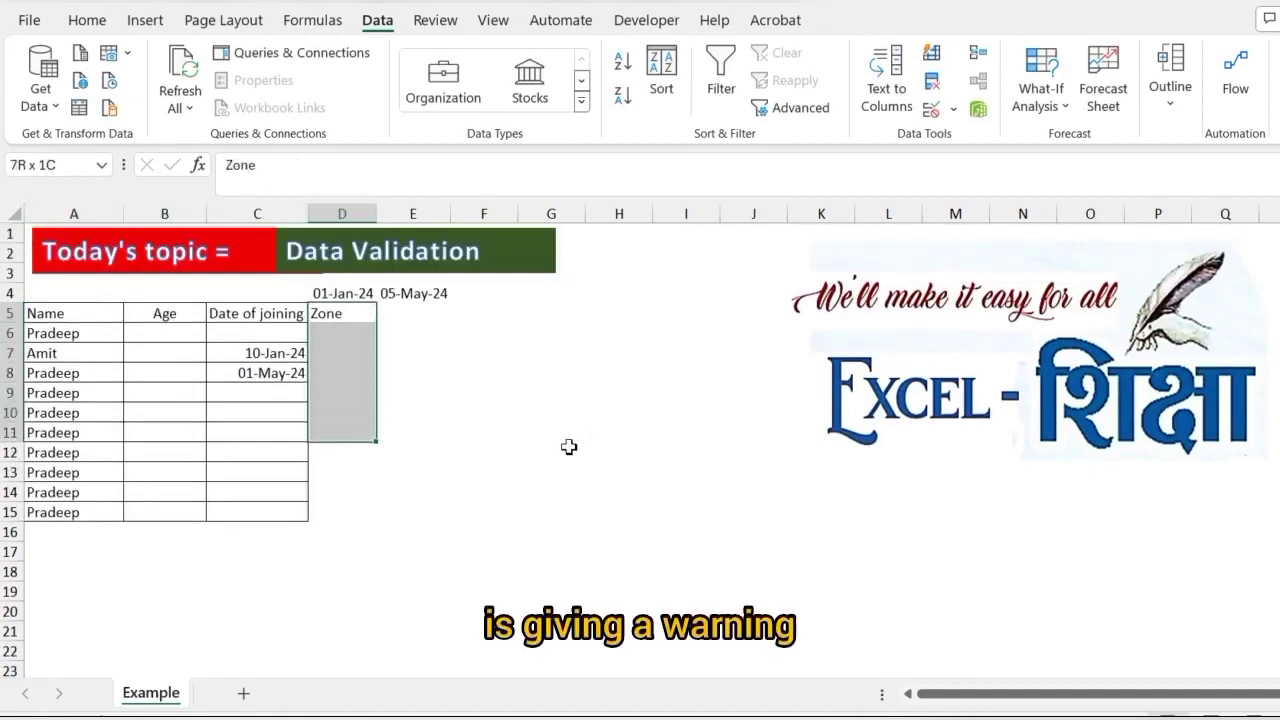
key(shift+Down)
key(shift+Down)
key(shift+Down)
key(shift+Up)
key(alt+h)
key(b)
key(a)
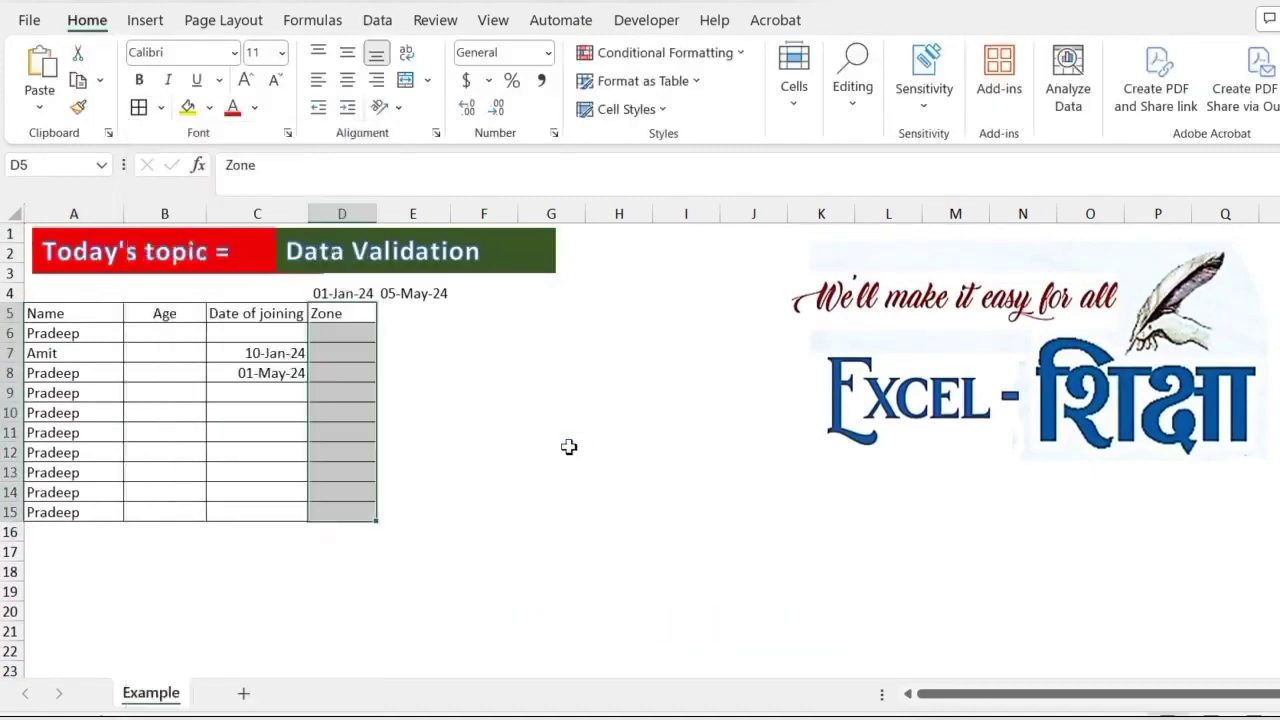
Select the Zone entry cells D6:D15 for validation
key(Down)
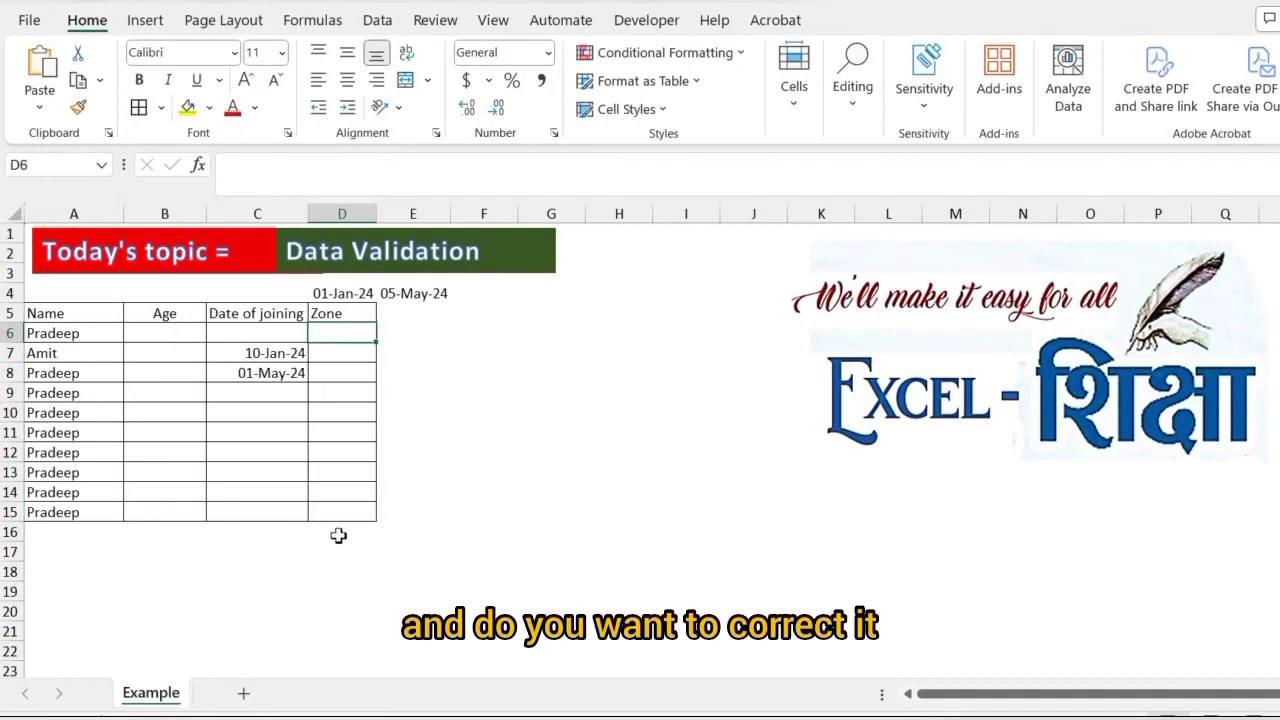
drag(340, 512, 348, 343)
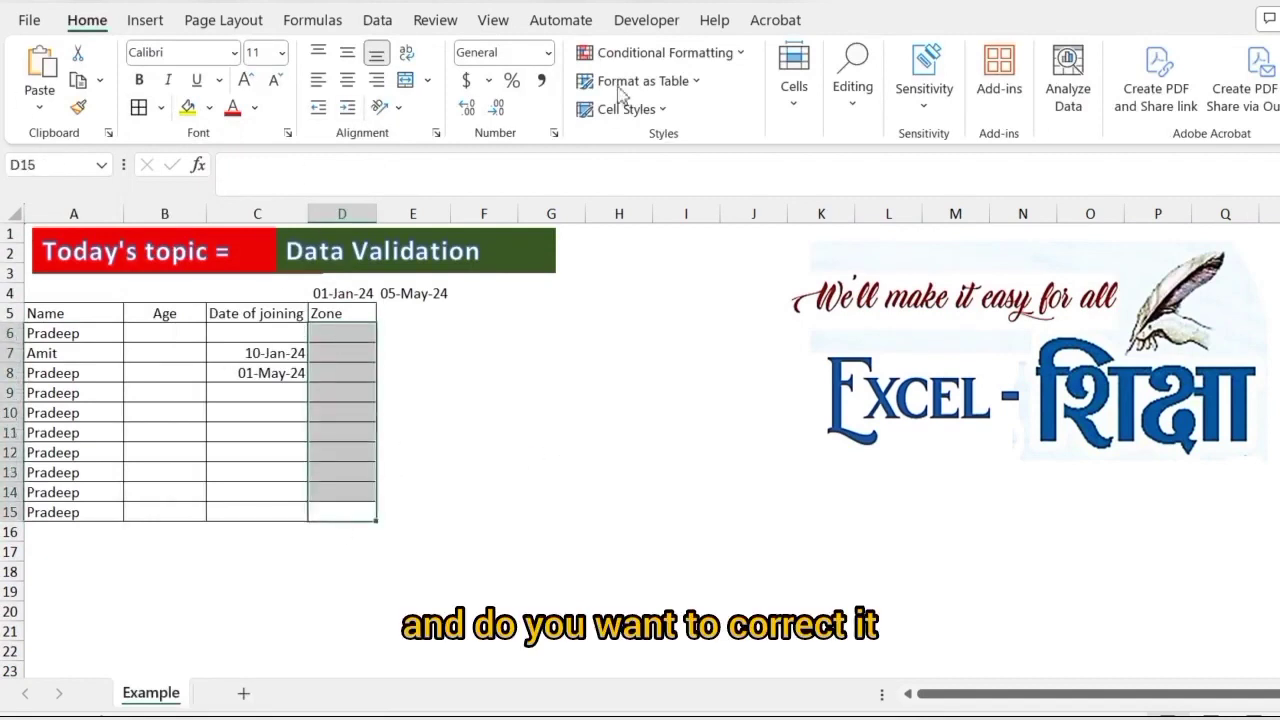
click(377, 20)
Set D6:D15 validation to a List sourced from =$A$32:$A$35
click(953, 108)
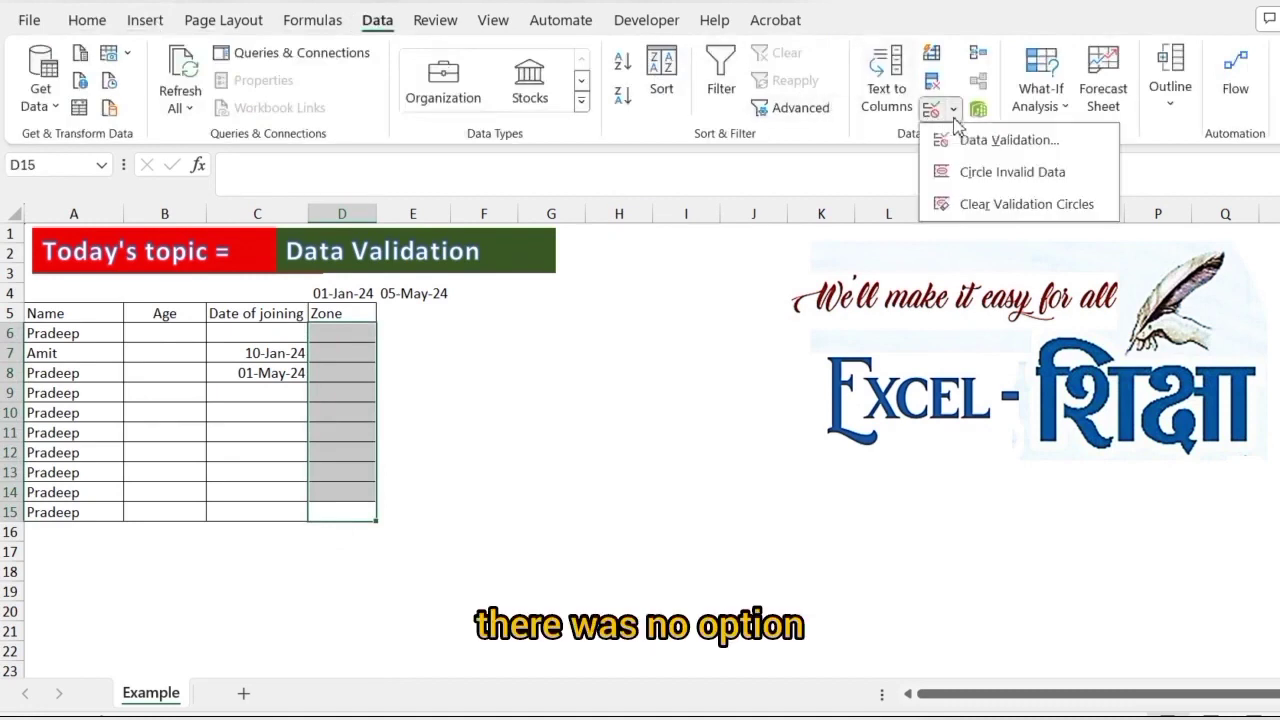
click(996, 145)
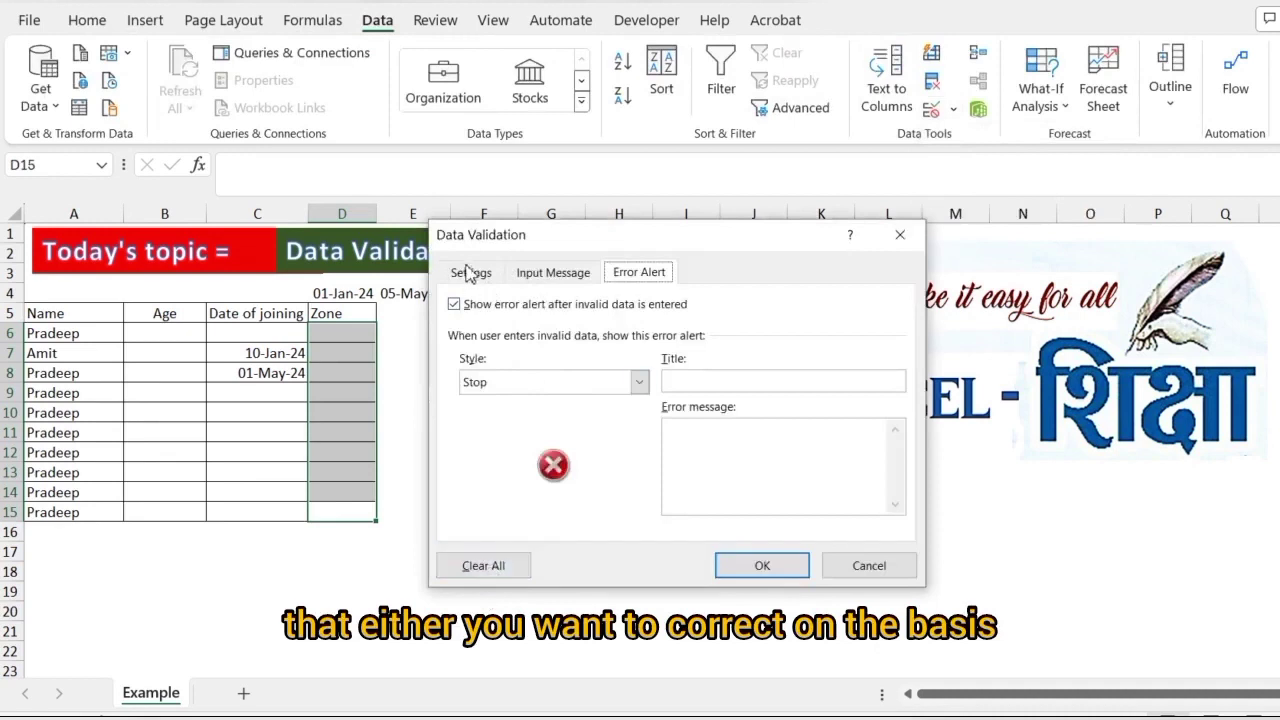
click(472, 273)
click(535, 348)
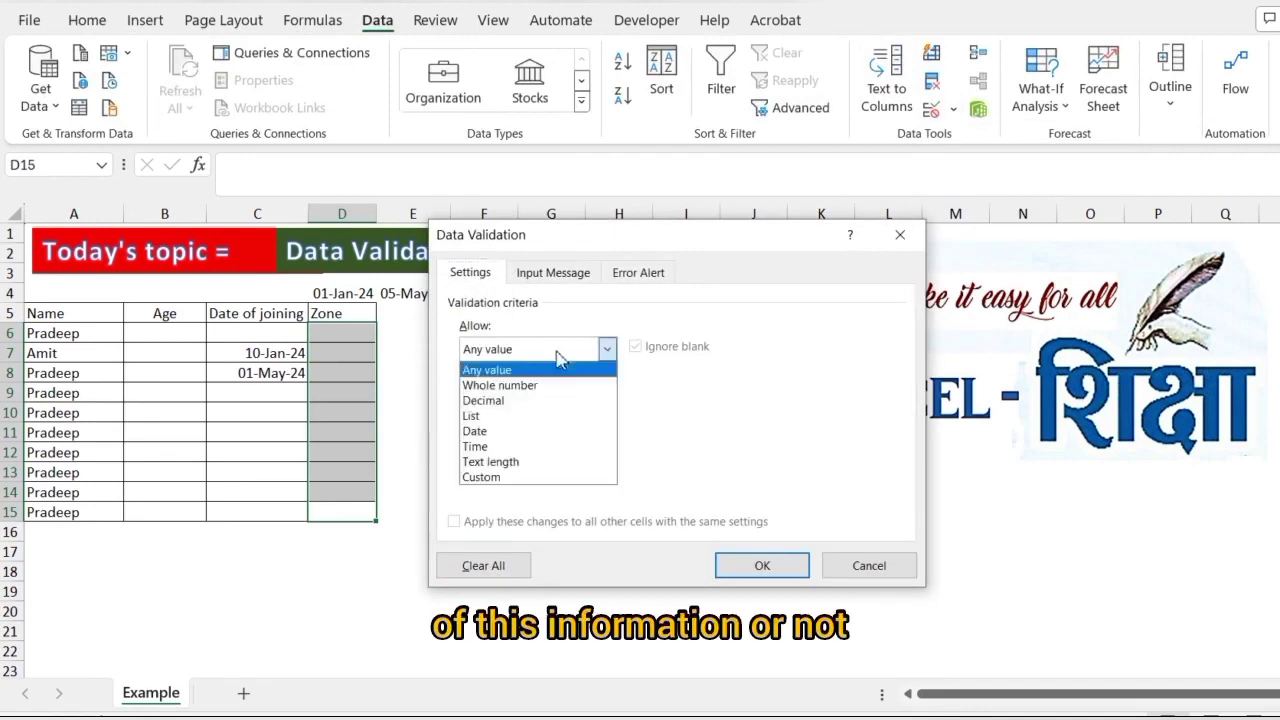
click(500, 404)
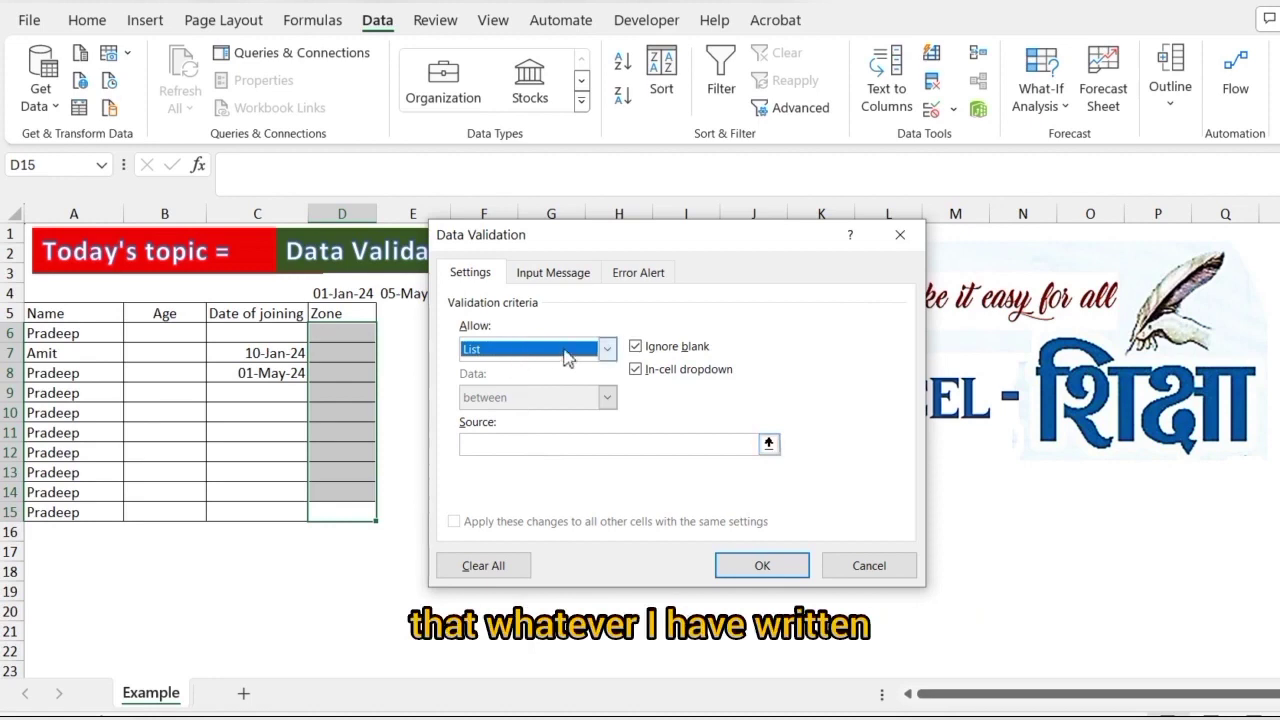
click(769, 445)
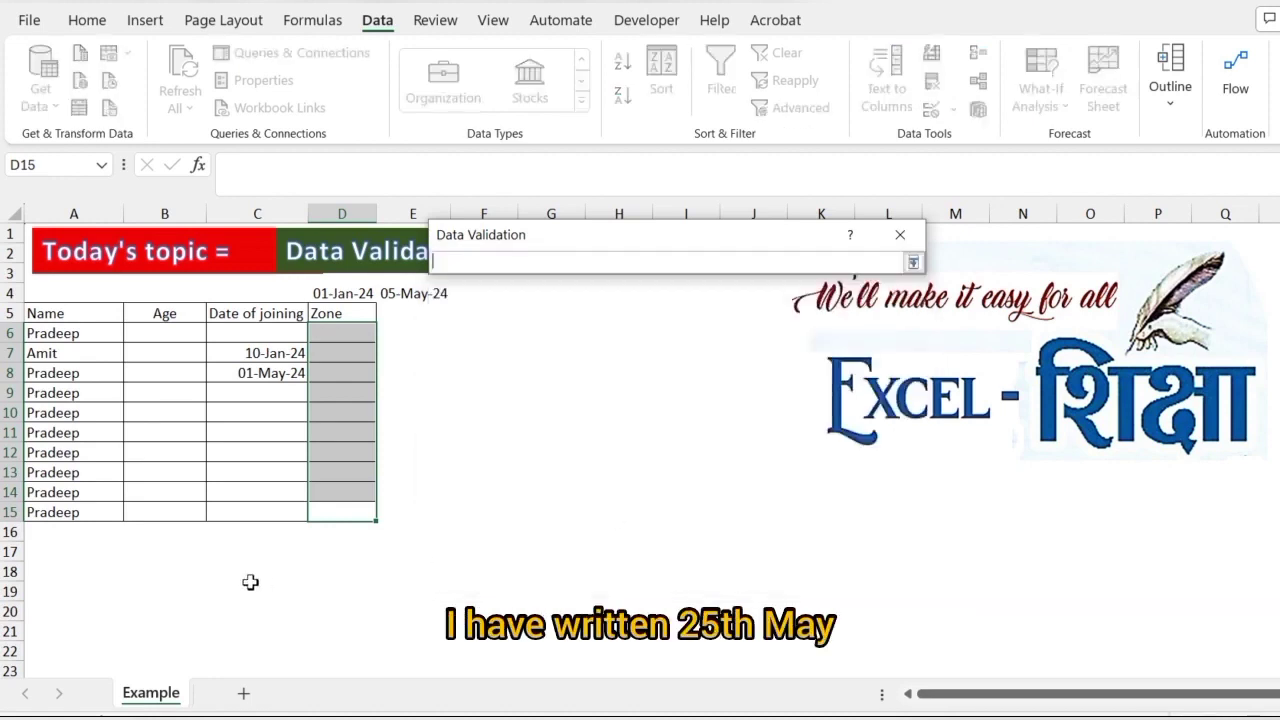
click(100, 610)
key(Down)
key(Down)
key(Down)
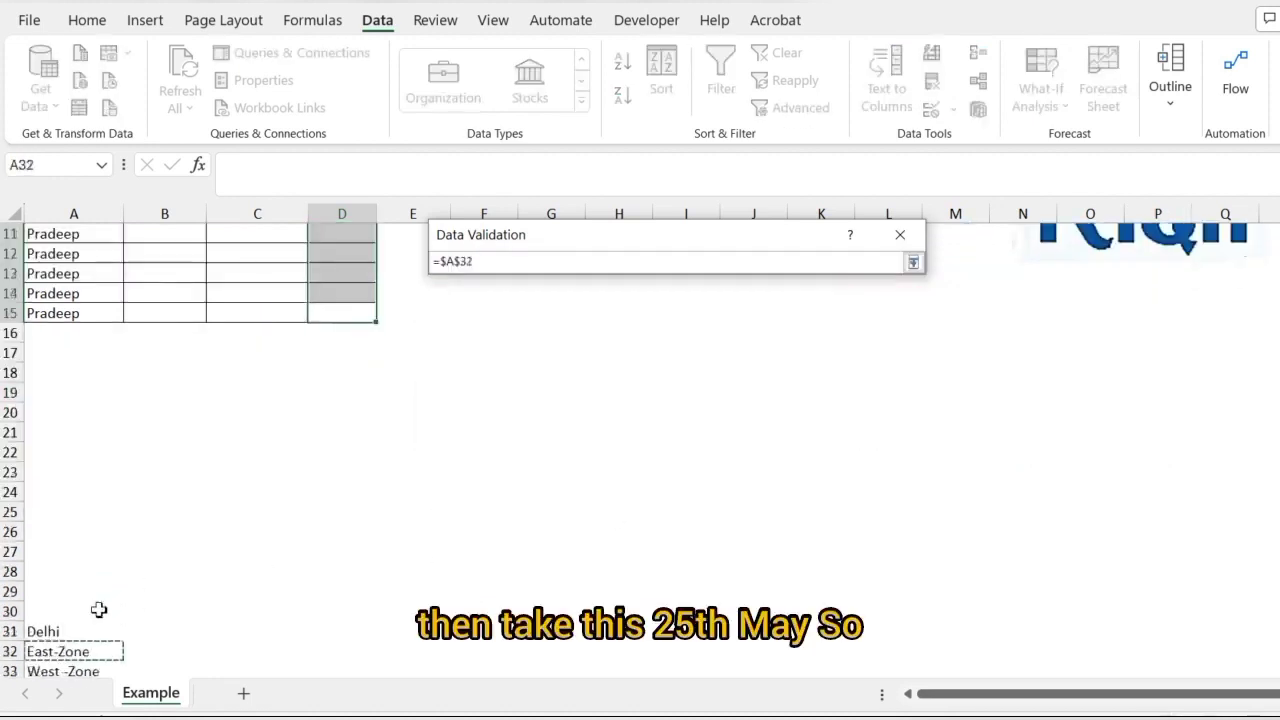
key(shift+Down)
key(shift+Down)
key(shift+Down)
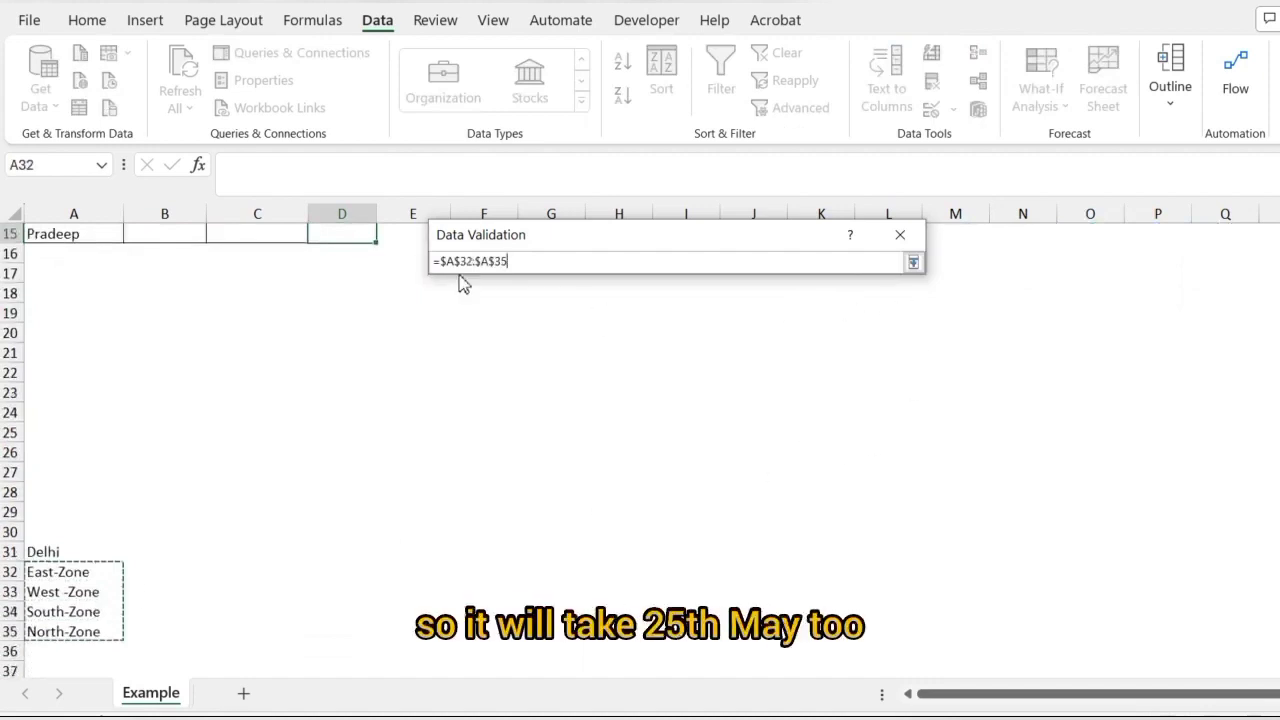
click(913, 262)
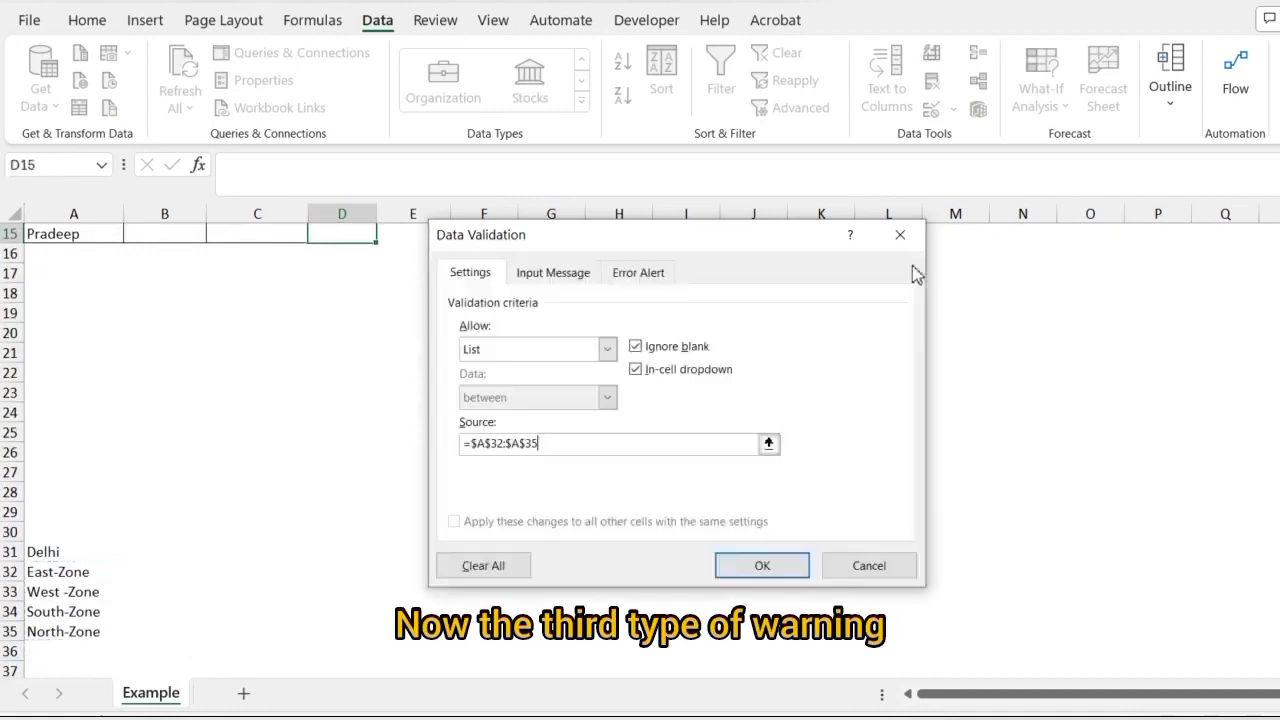
click(763, 566)
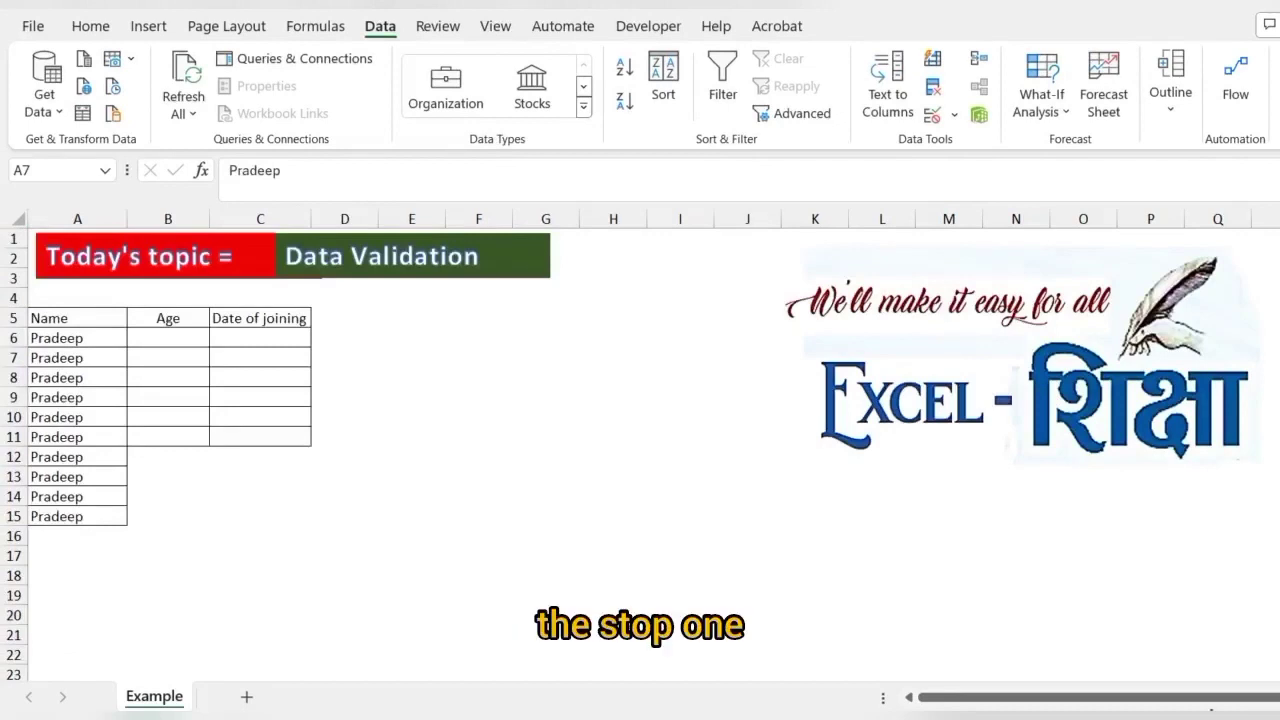
Test A7 with 1234, retry at the 'Your Input is incorrect' alert, then enter an employee name
click(95, 362)
text(12)
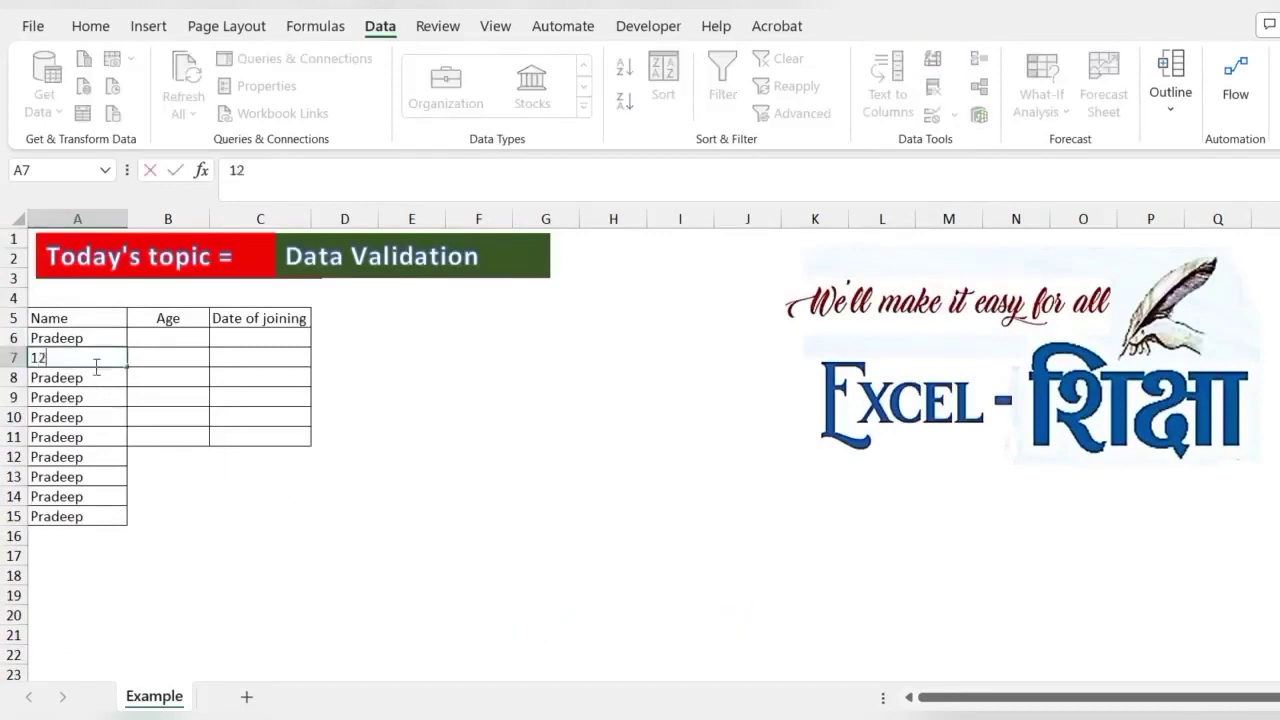
text(34)
key(Return)
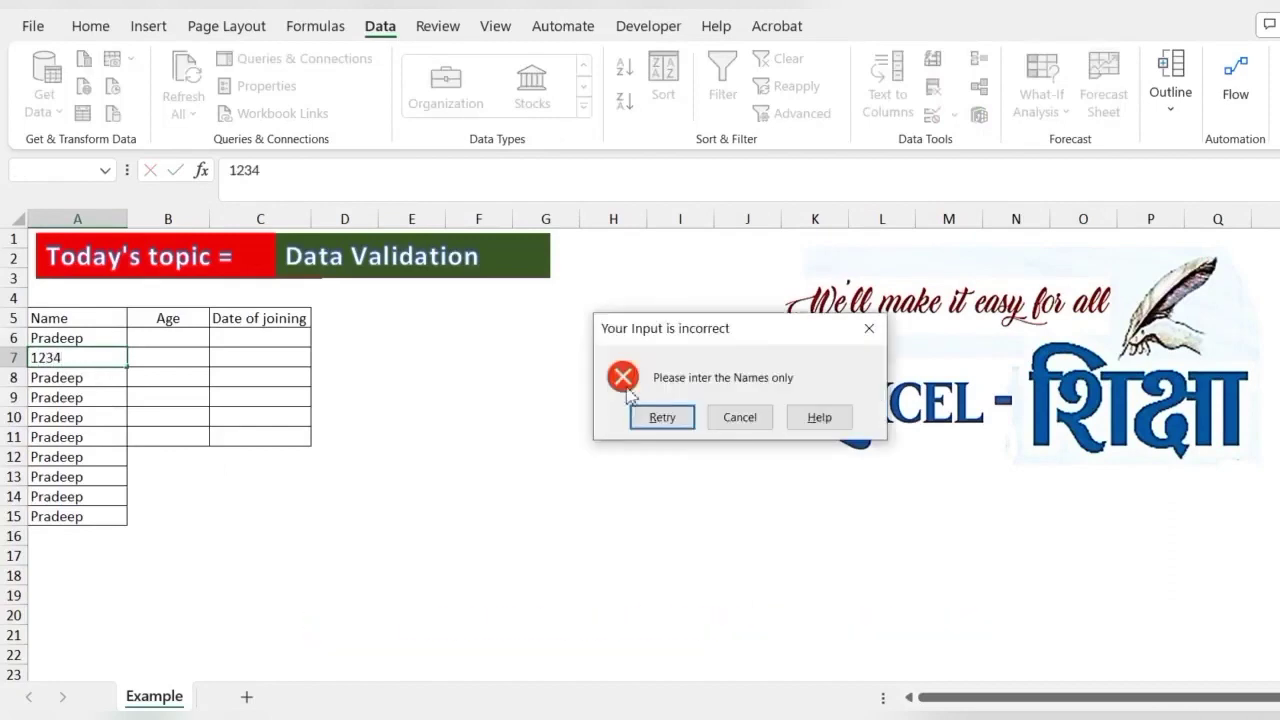
drag(698, 328, 444, 328)
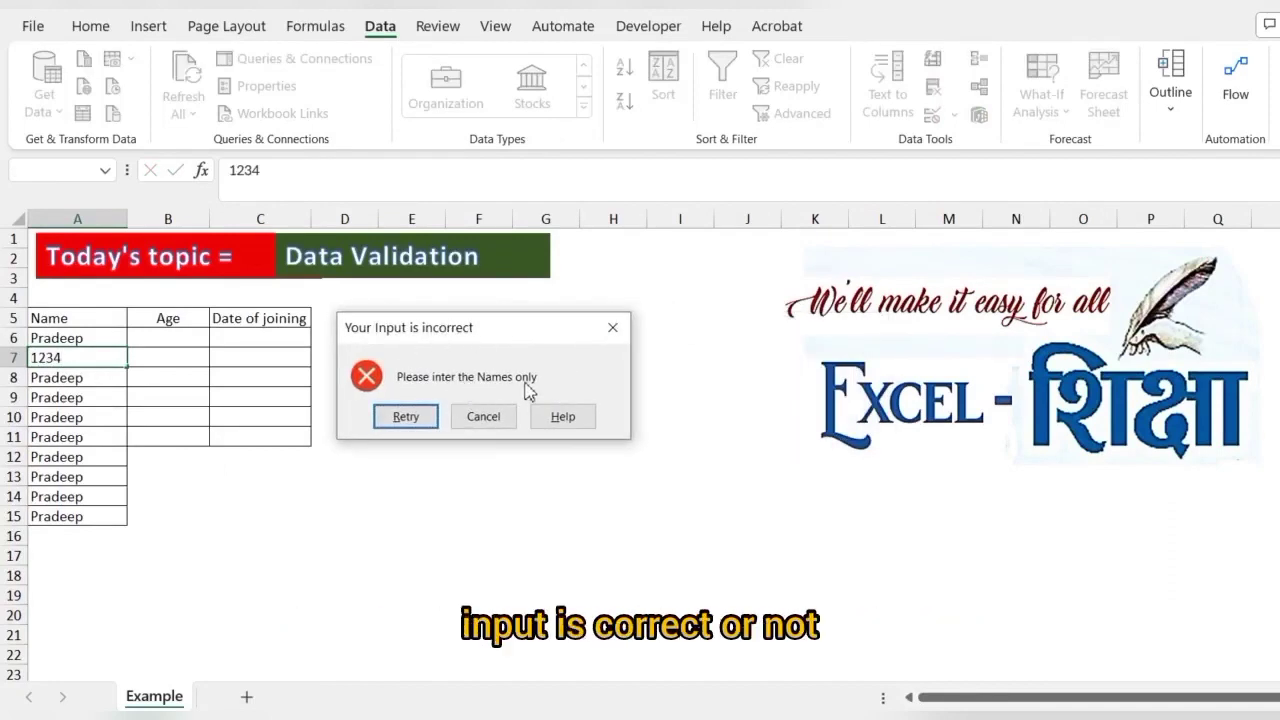
click(395, 420)
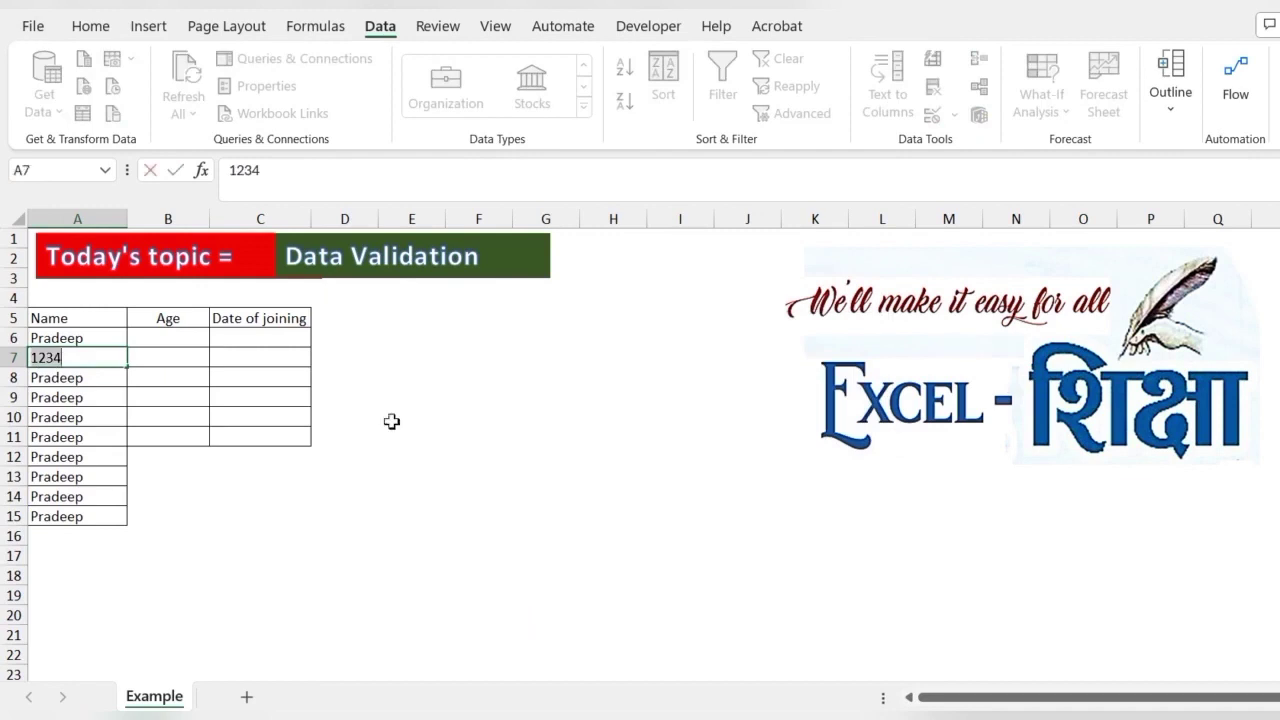
text(Amit)
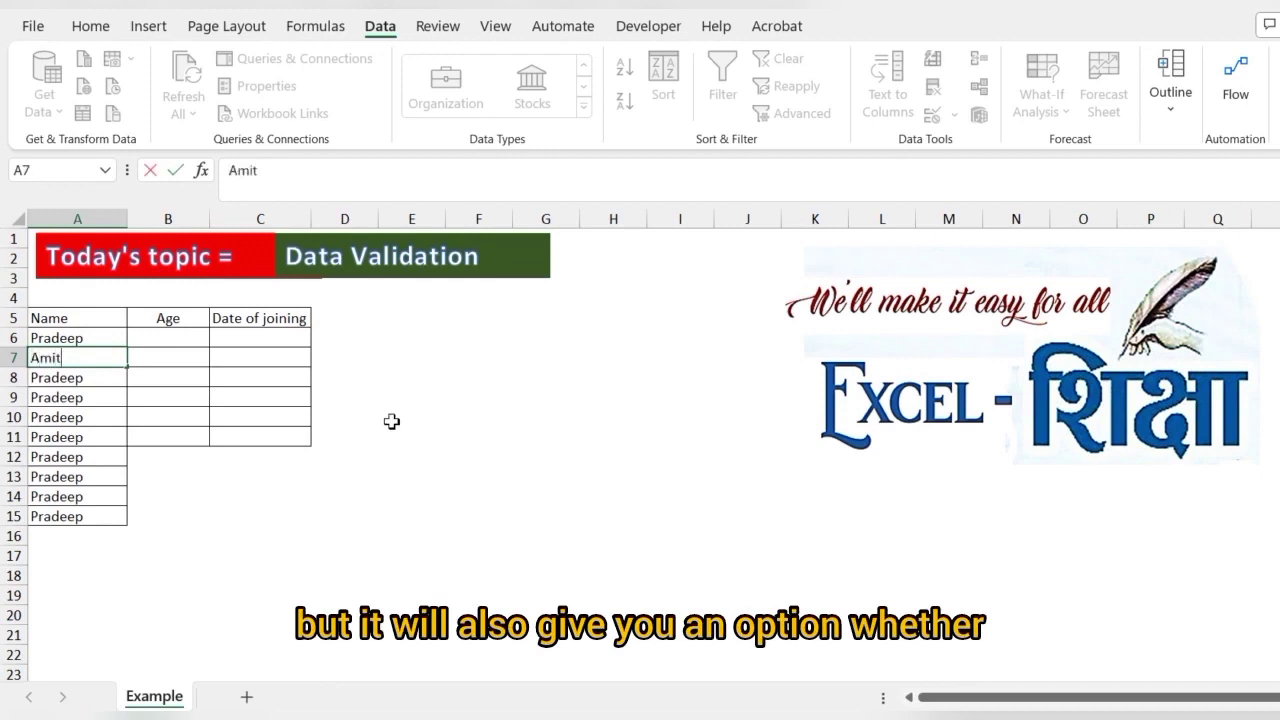
key(ctrl+Return)
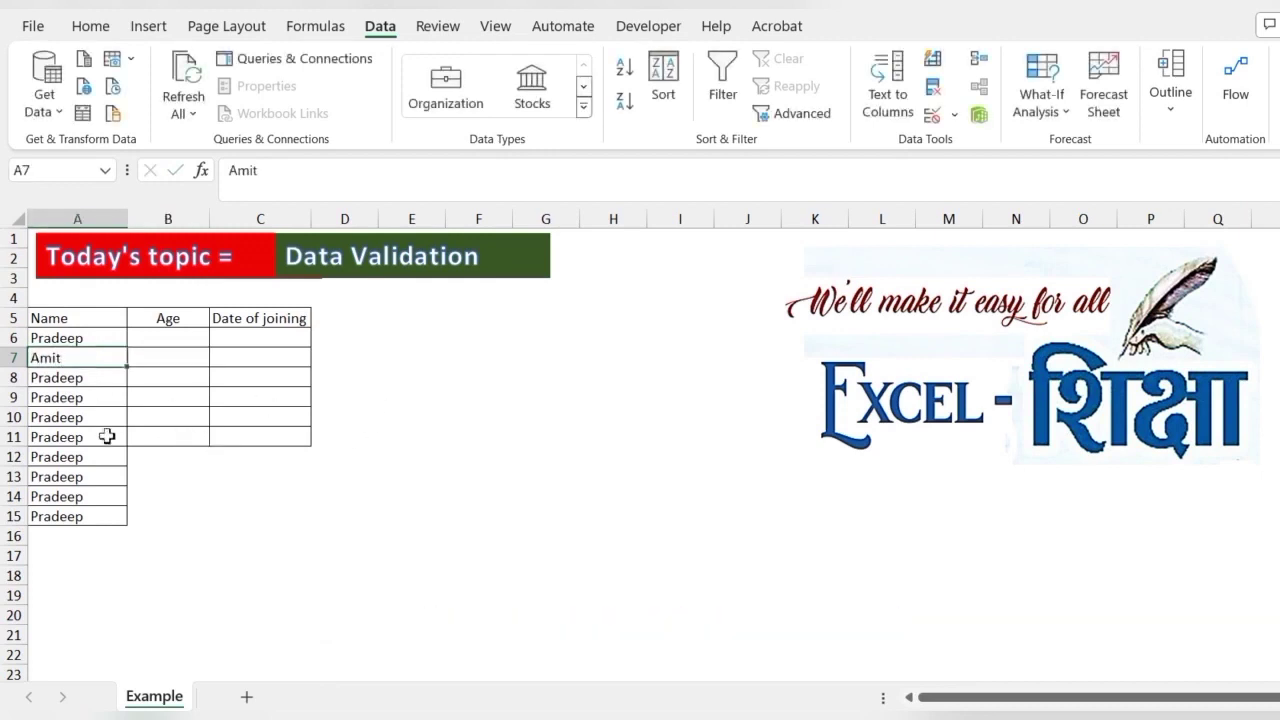
click(172, 455)
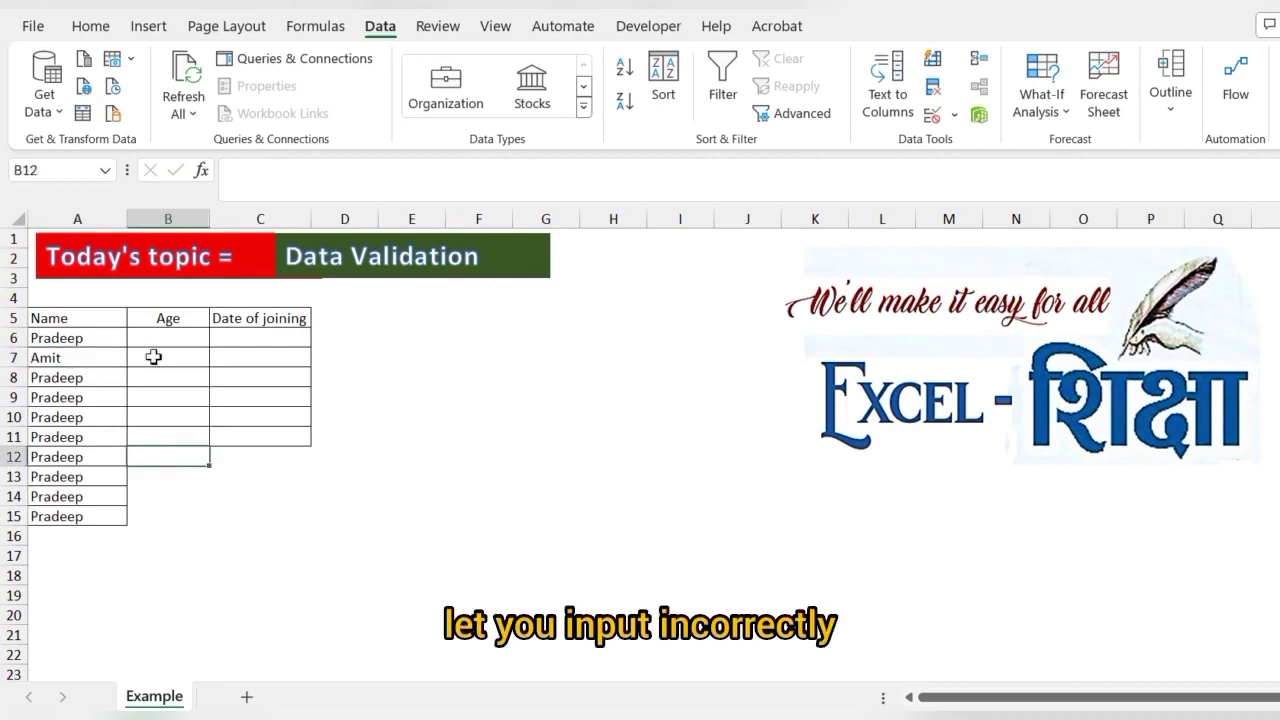
Select the Age cells B6:B15 and open Data Validation, extending validation to the whole selection
drag(170, 336, 165, 510)
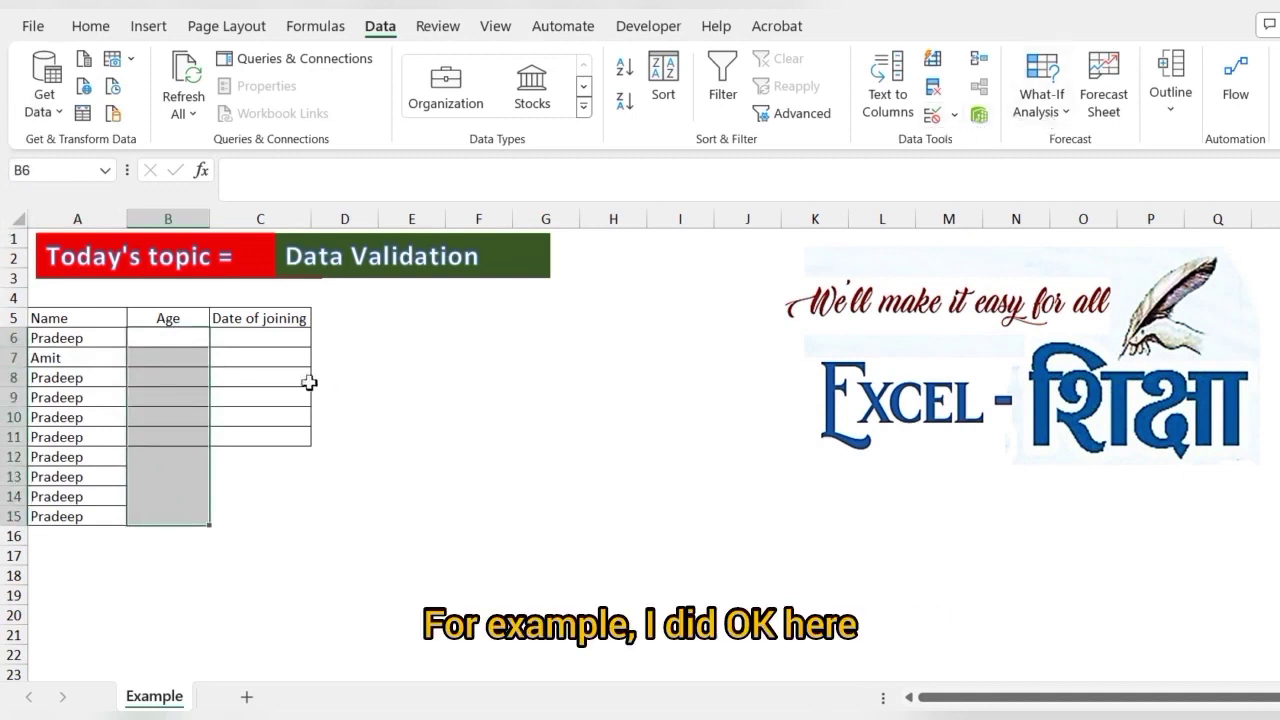
click(953, 114)
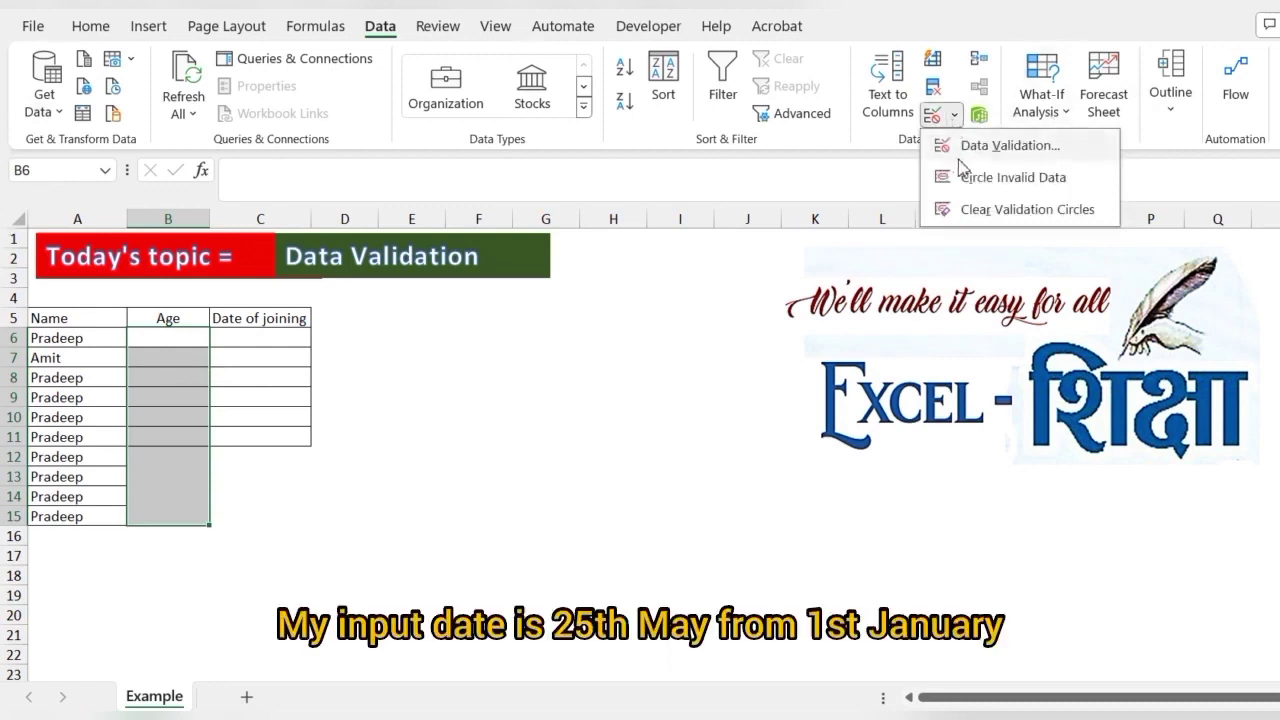
click(980, 147)
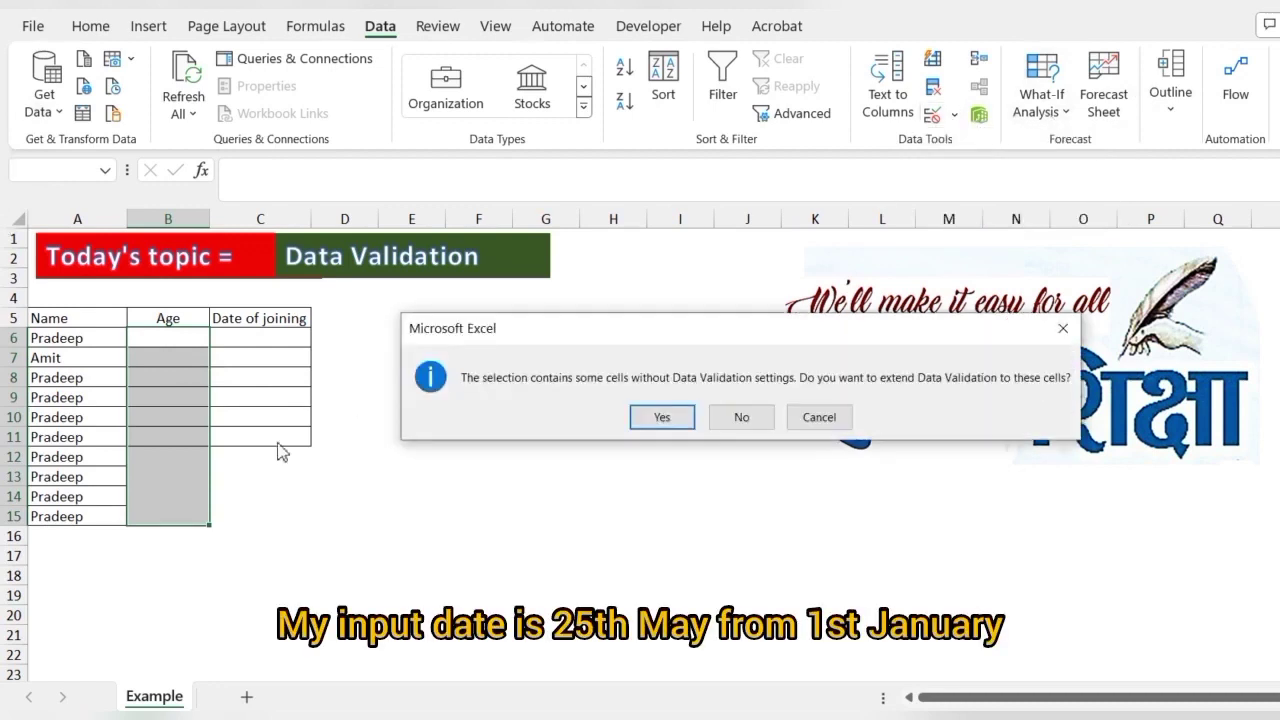
click(1062, 329)
click(391, 451)
click(180, 517)
drag(180, 517, 190, 338)
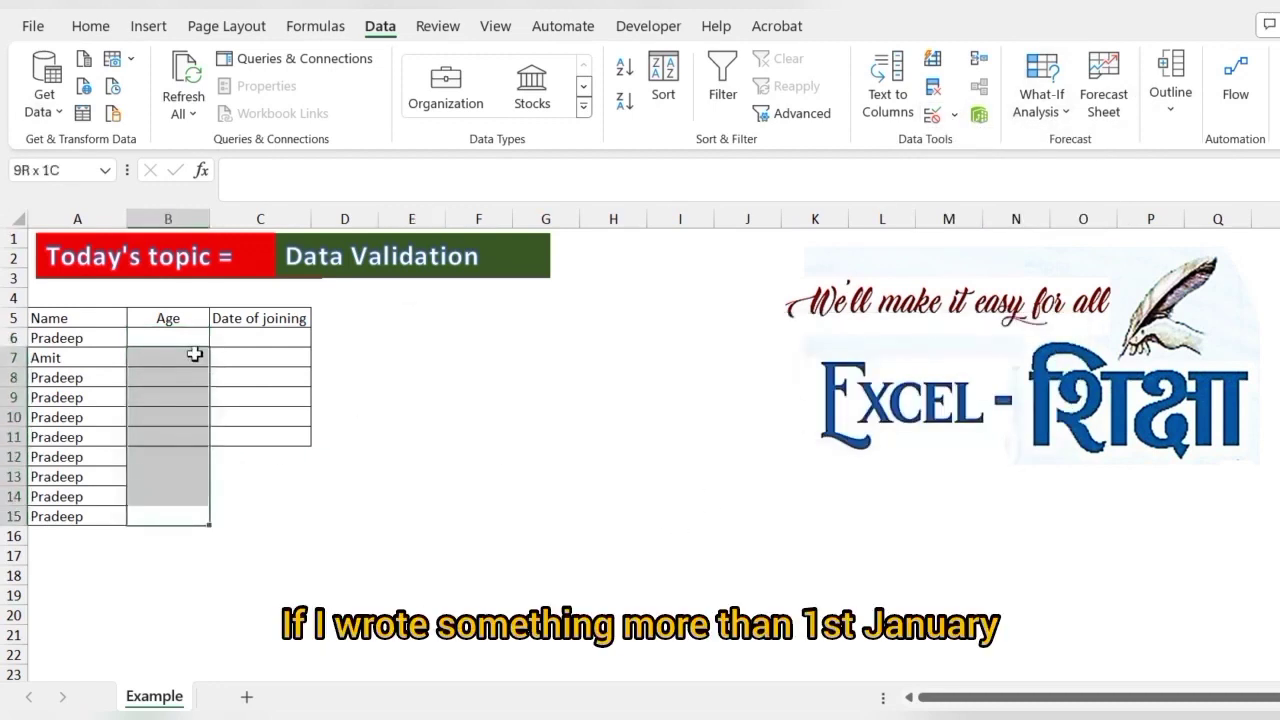
click(930, 115)
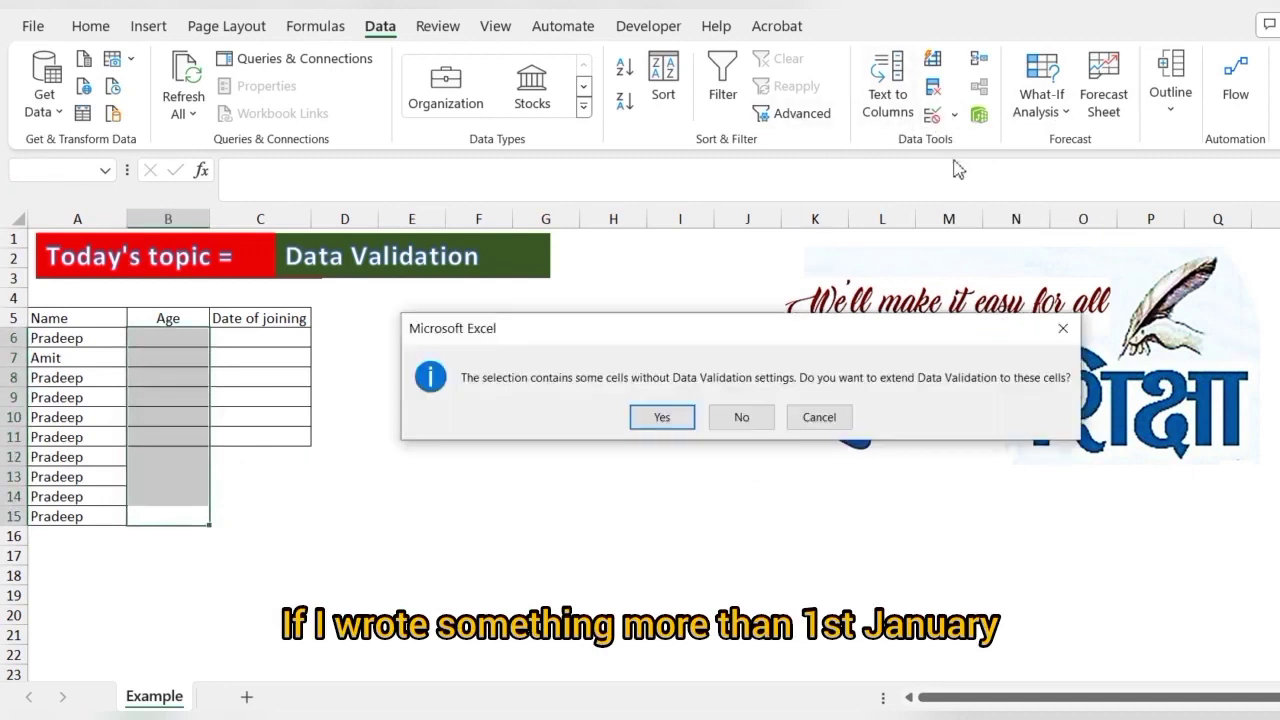
click(661, 418)
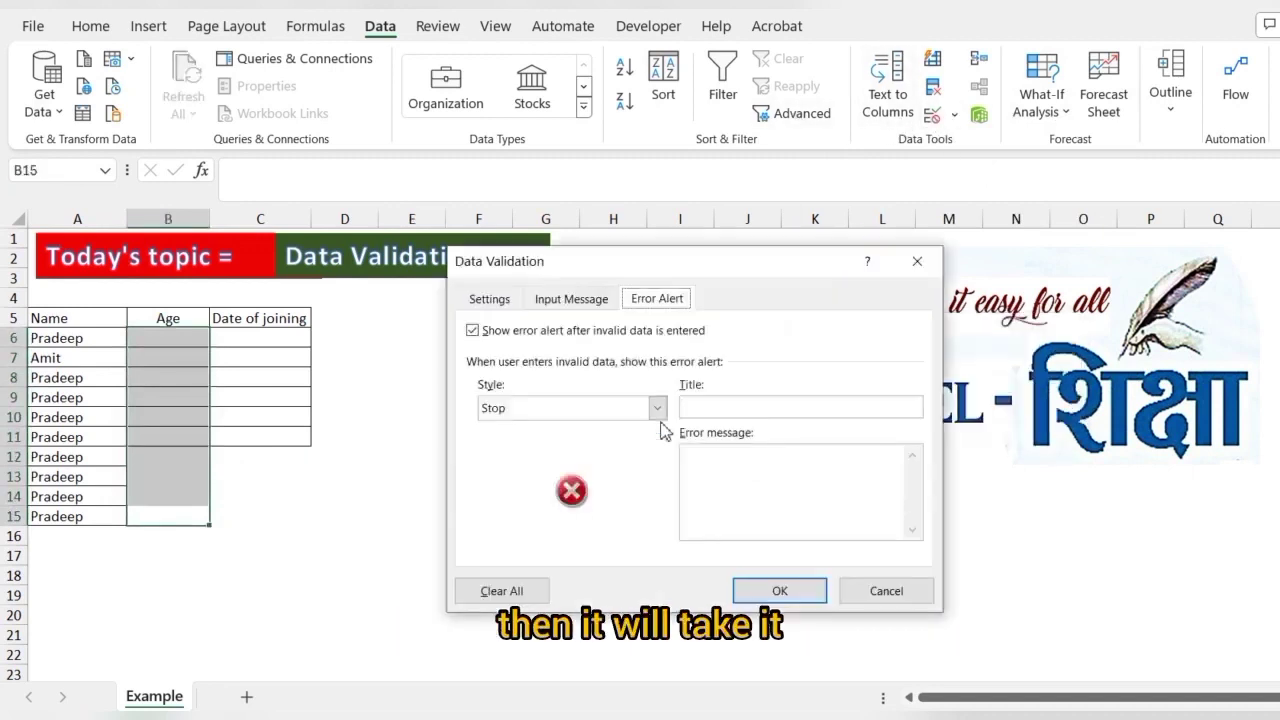
Clear all existing validation from the Age cells, then reopen Data Validation
click(502, 598)
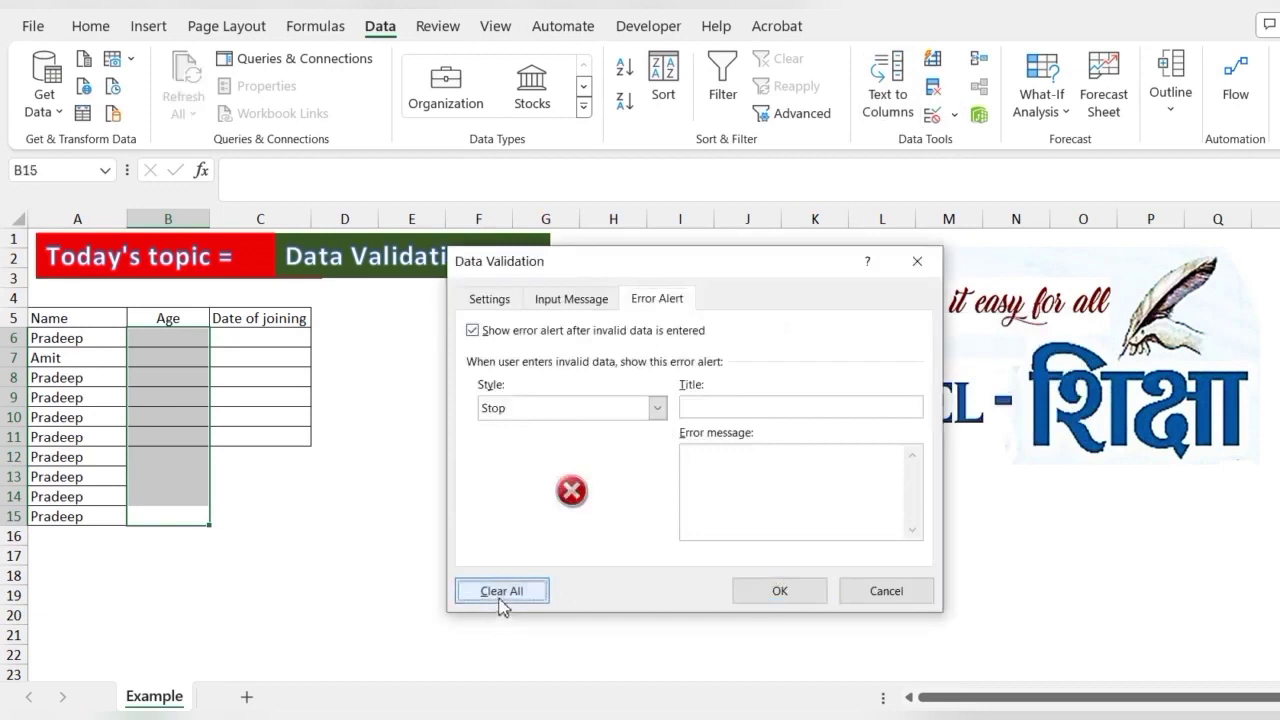
click(799, 604)
click(955, 113)
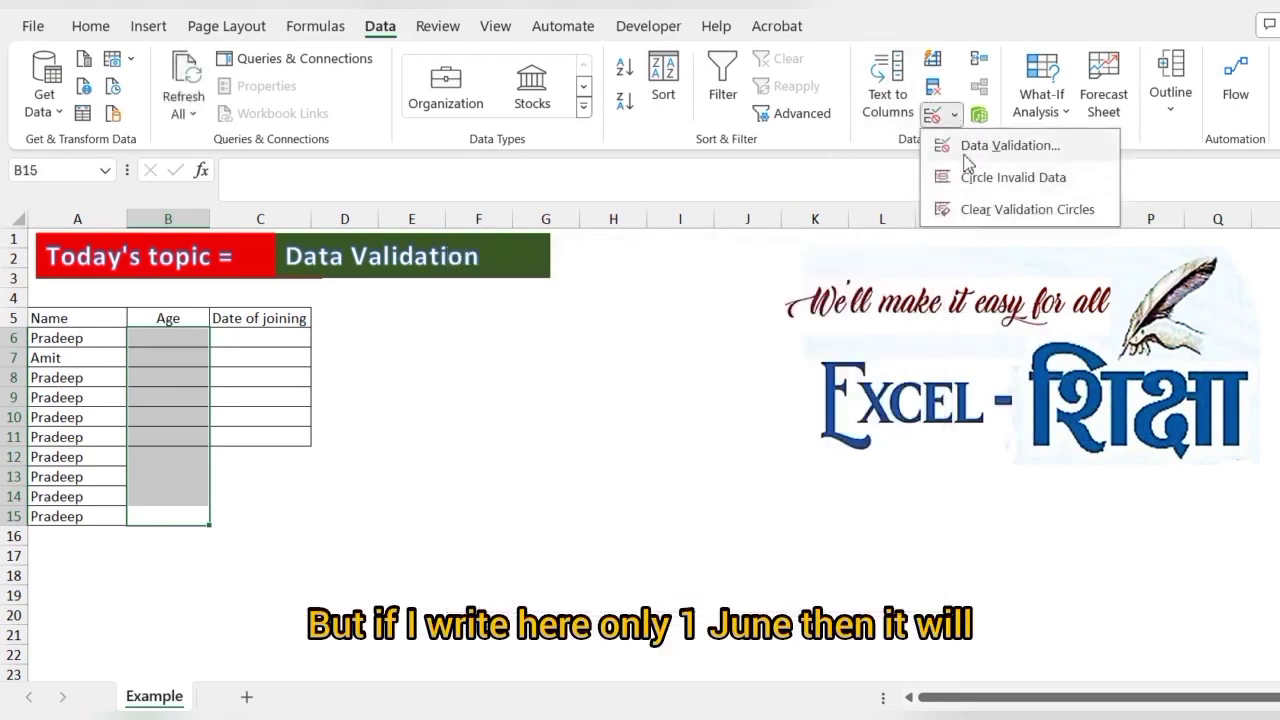
click(990, 143)
Allow only Whole number for the Age cells and show the Data comparison conditions
click(489, 299)
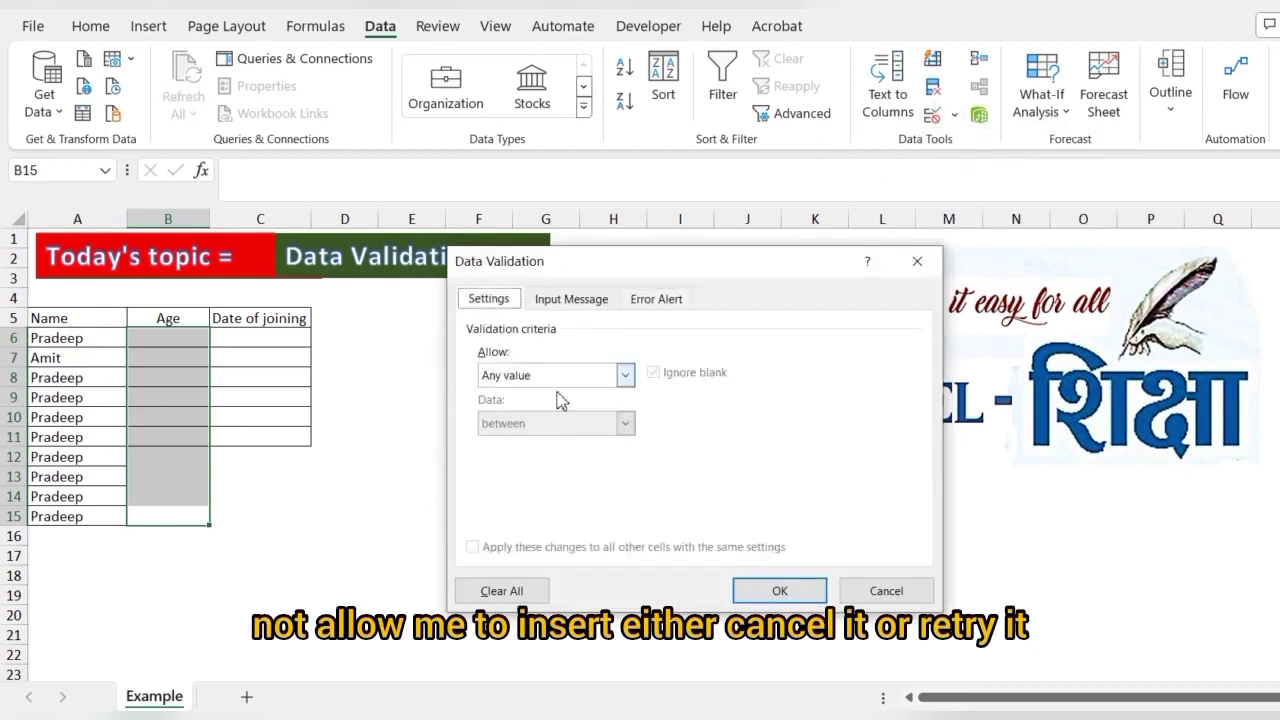
click(595, 382)
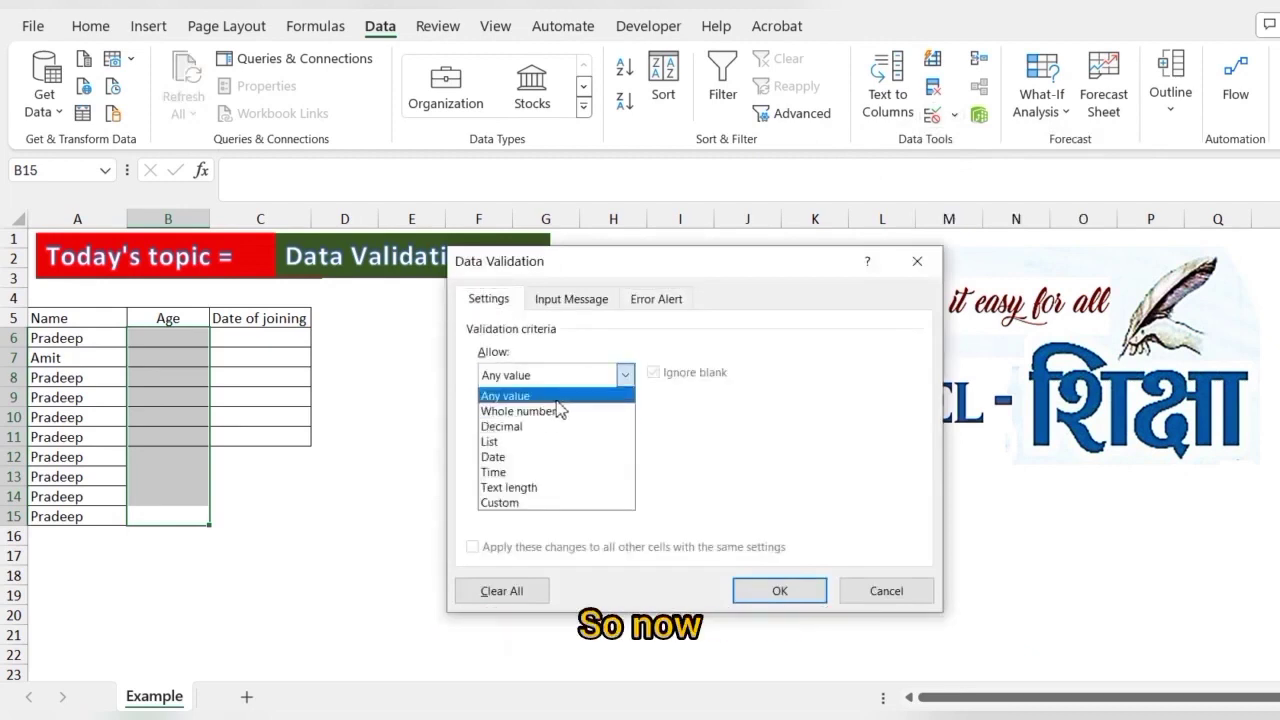
click(564, 415)
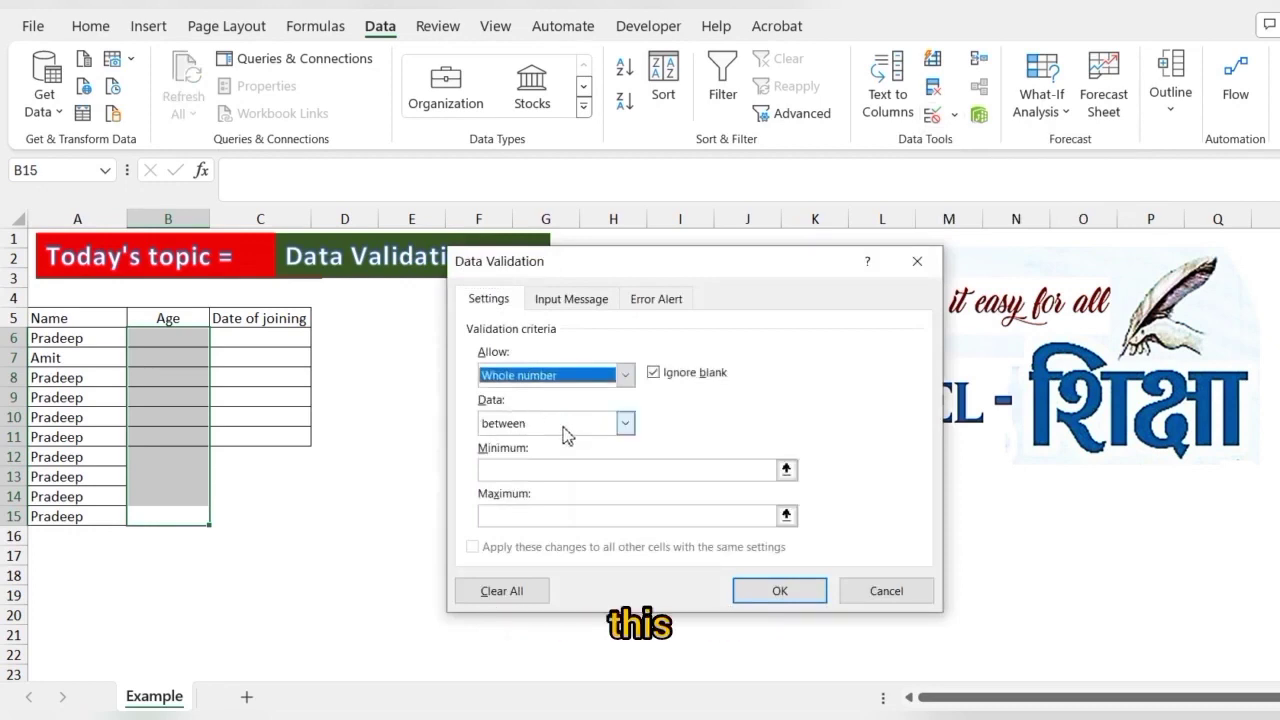
click(625, 375)
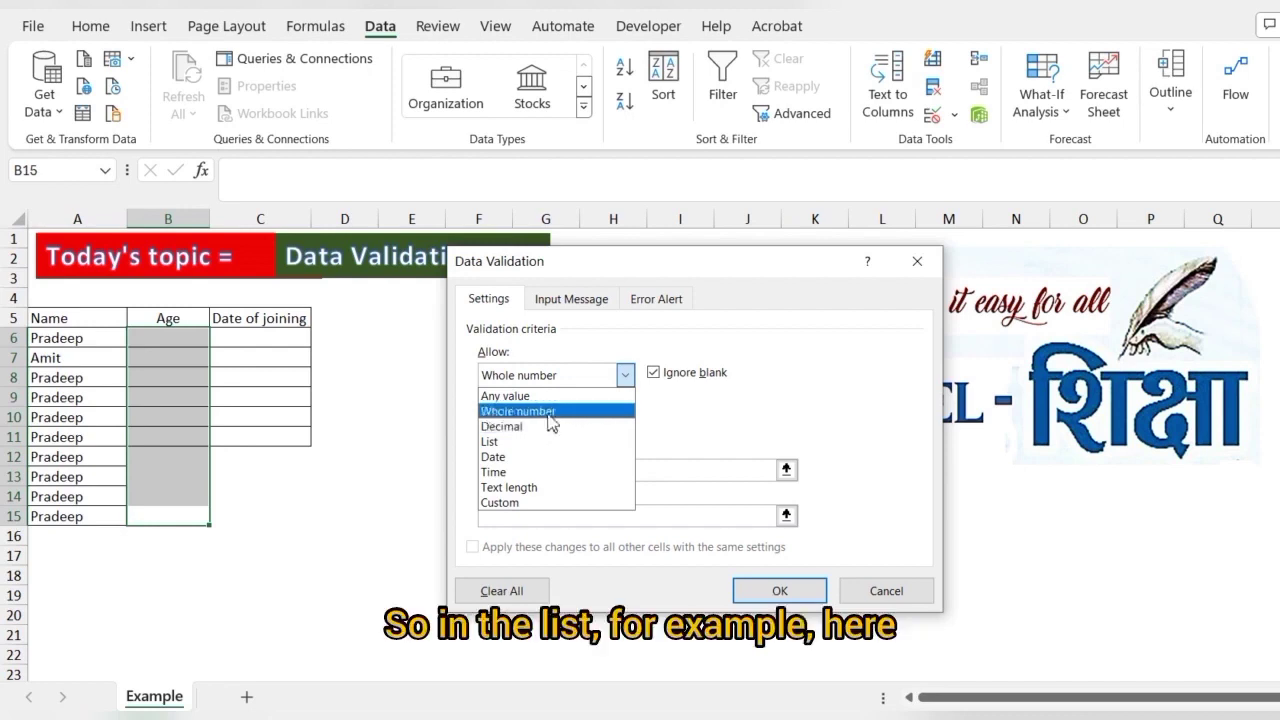
click(540, 411)
click(625, 423)
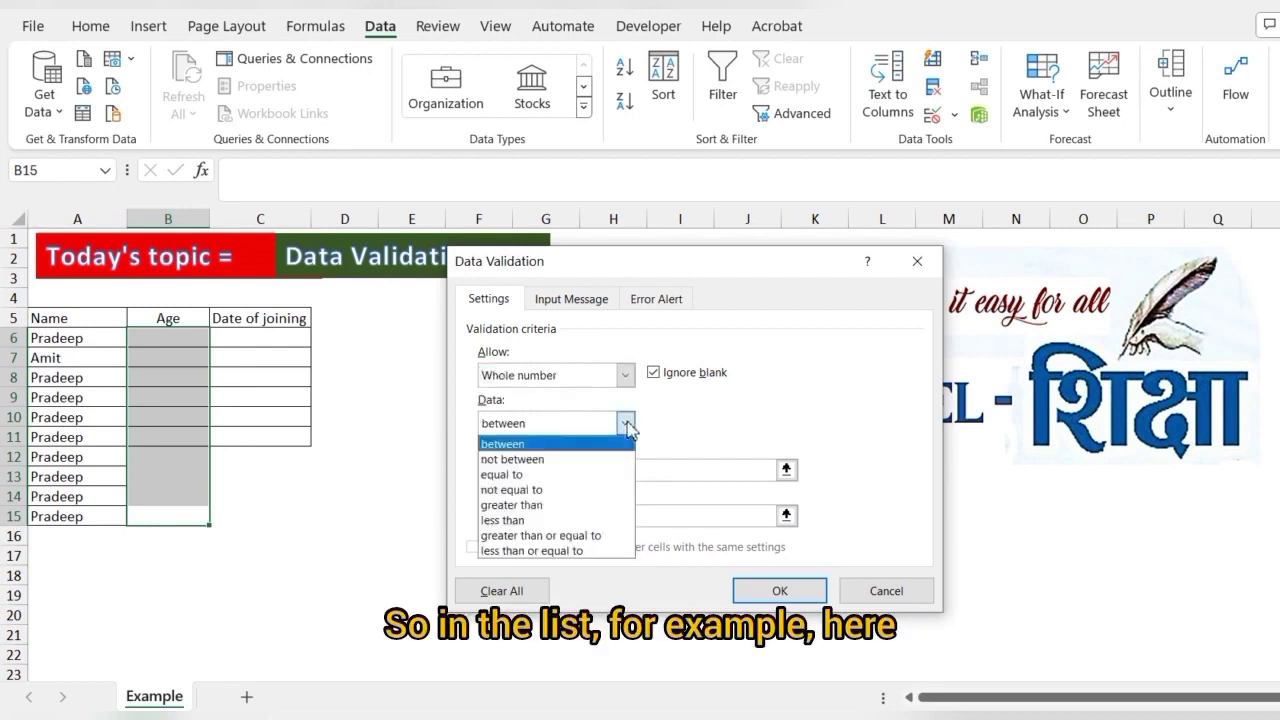
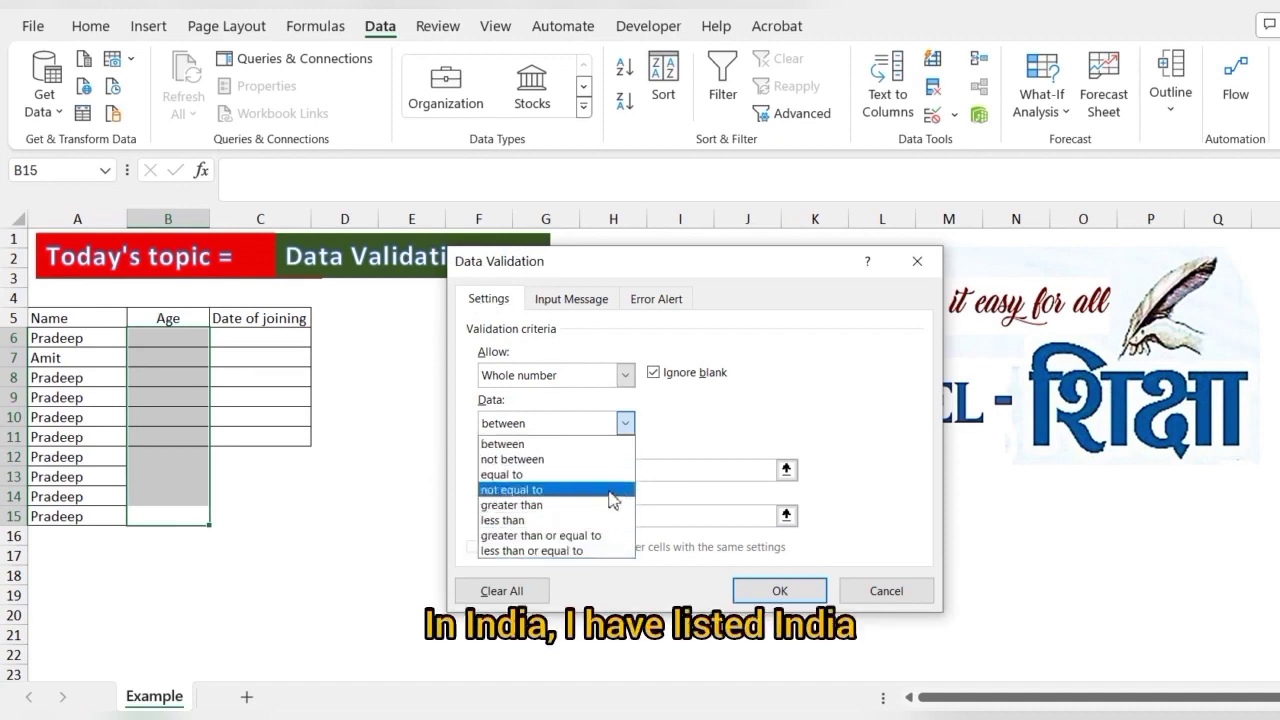
Keep the between comparison with minimum age 18 and maximum age 50, and apply the rule
click(524, 446)
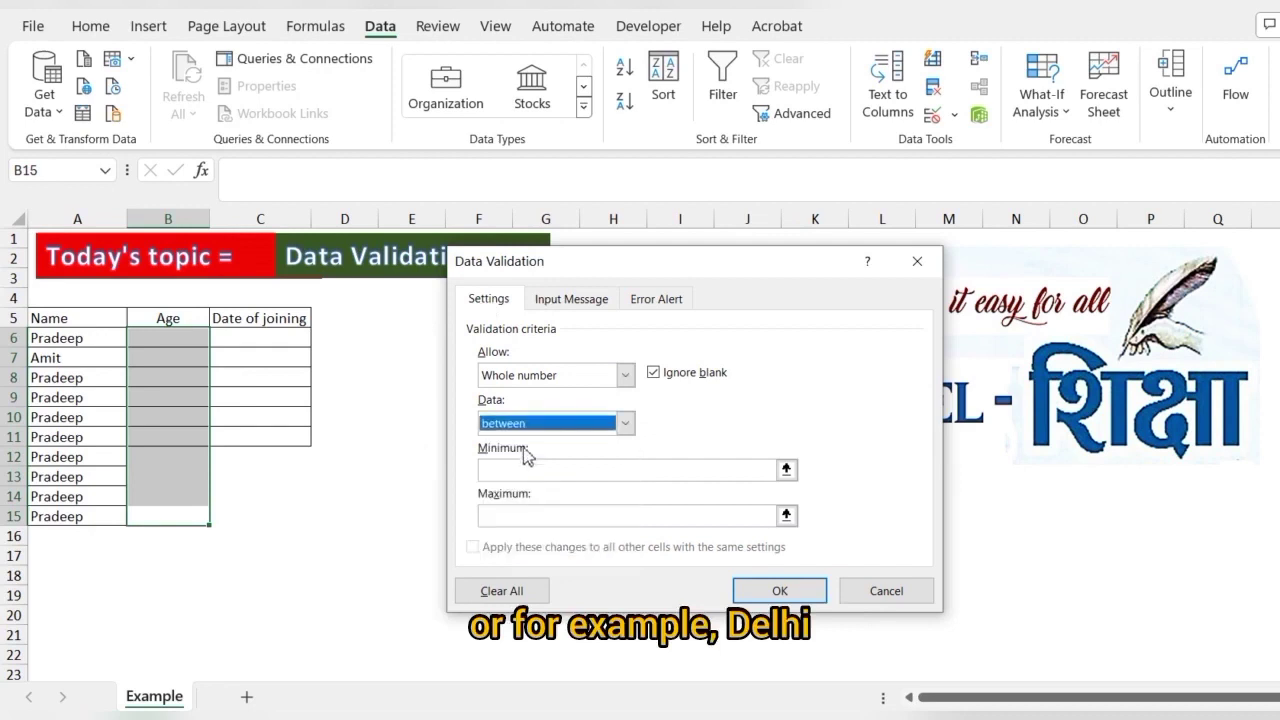
click(526, 473)
text(18)
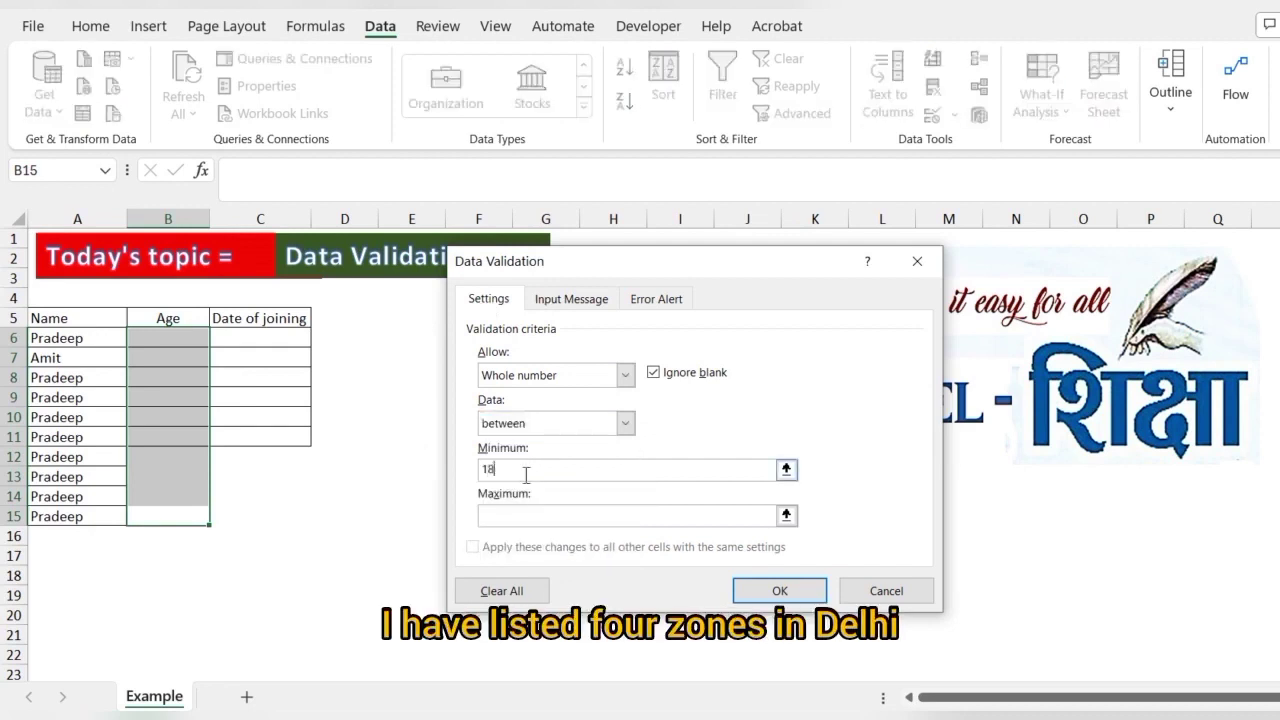
click(529, 516)
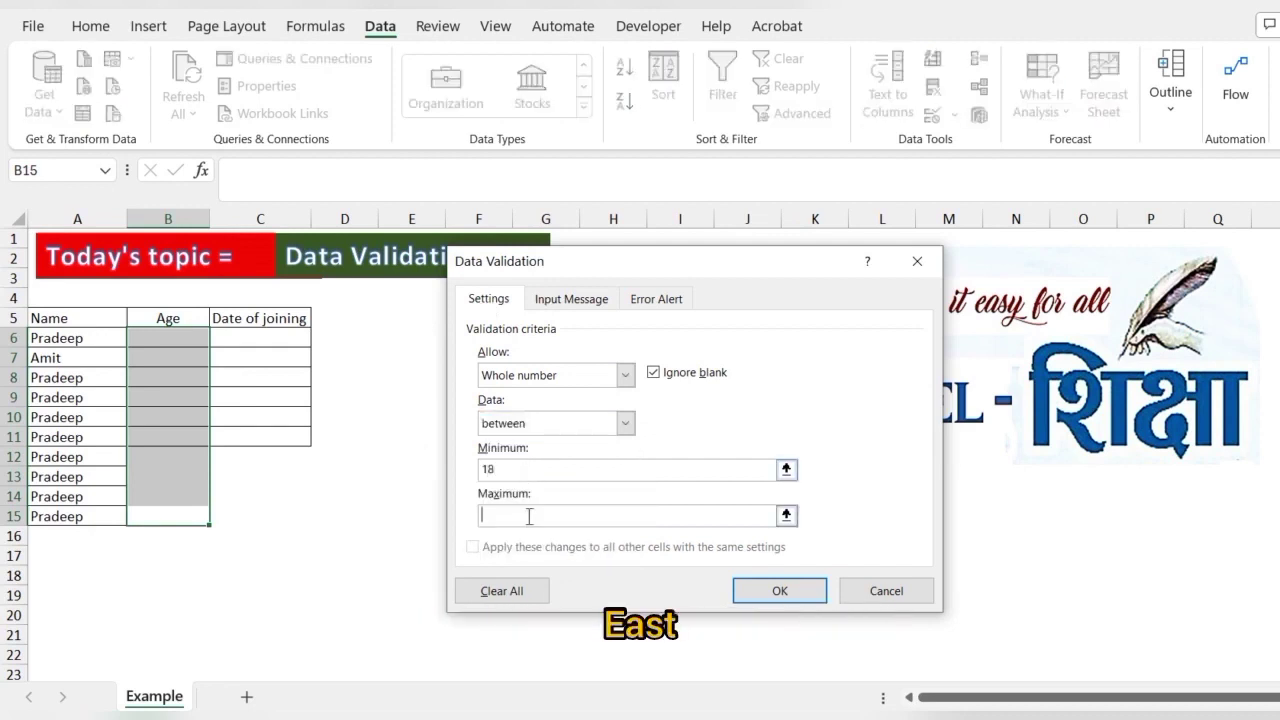
text(50)
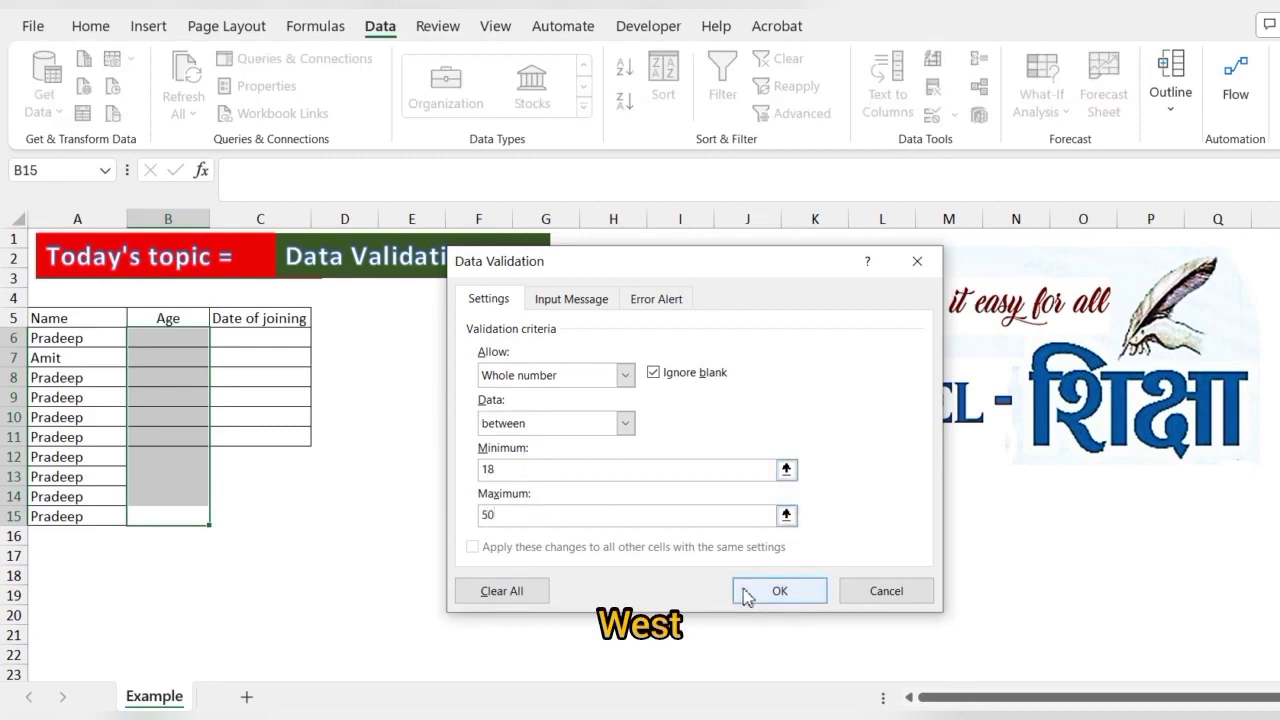
click(765, 593)
click(349, 437)
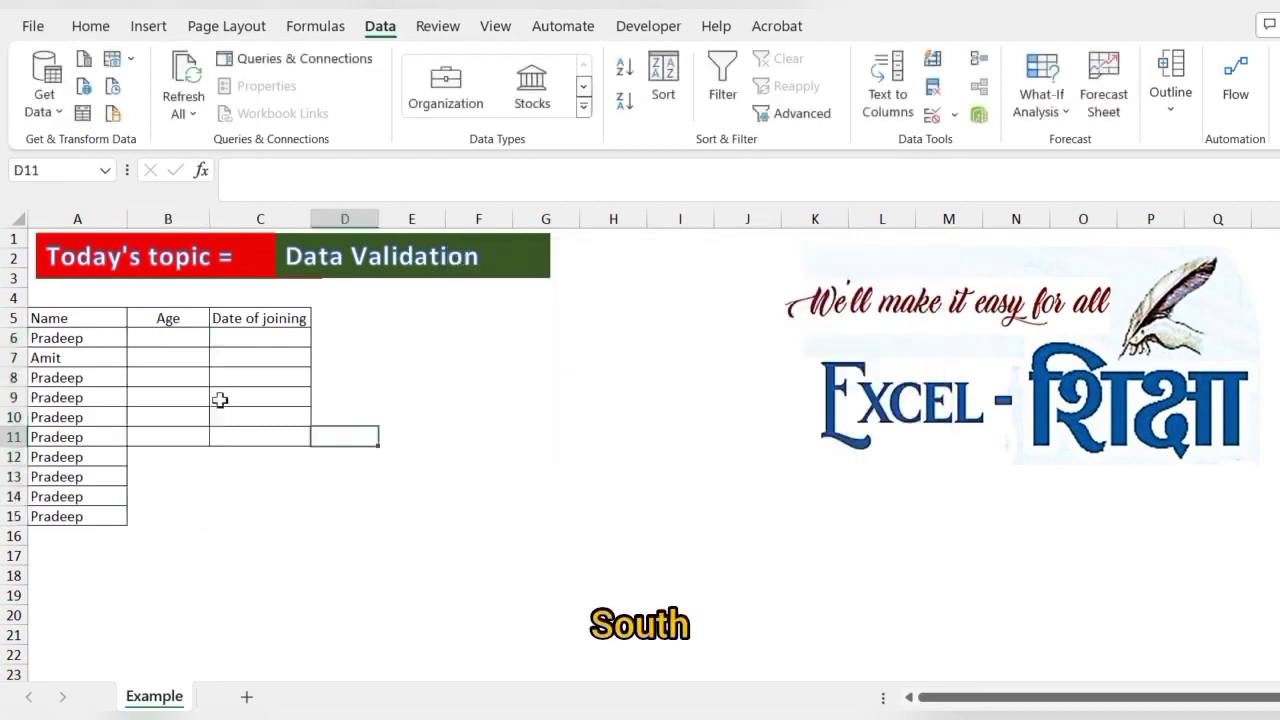
click(173, 353)
text(10)
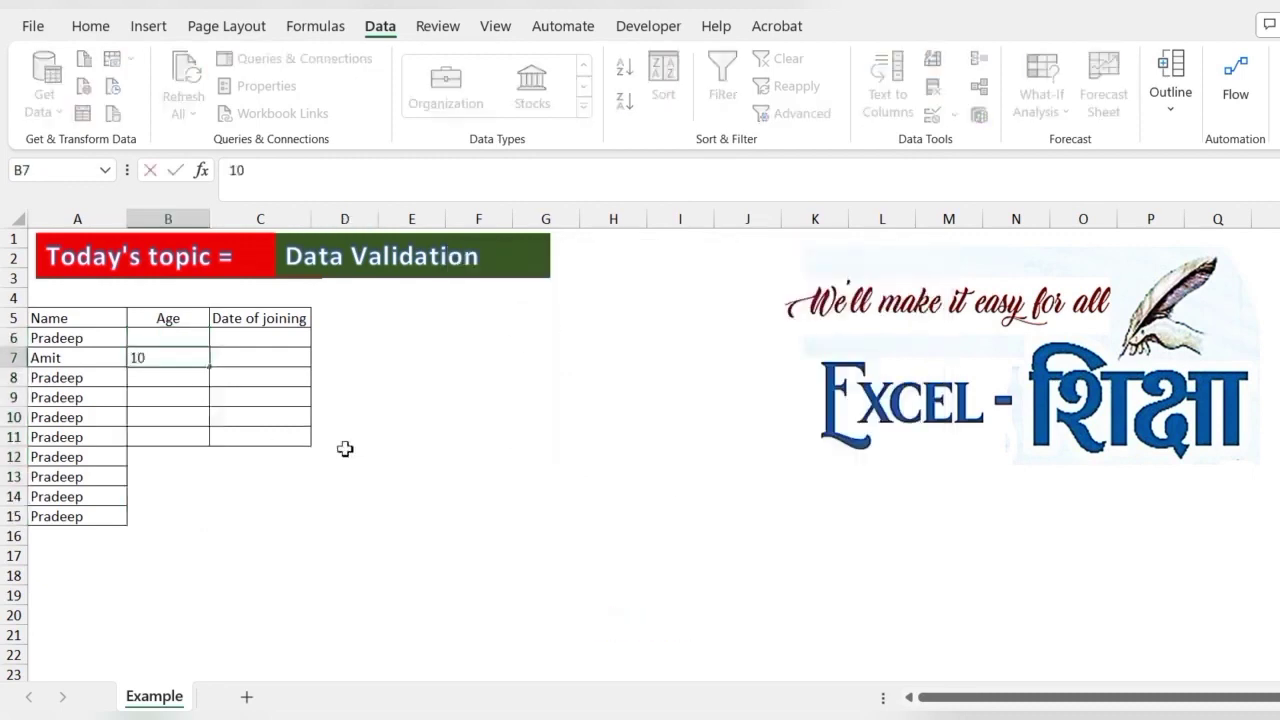
key(Return)
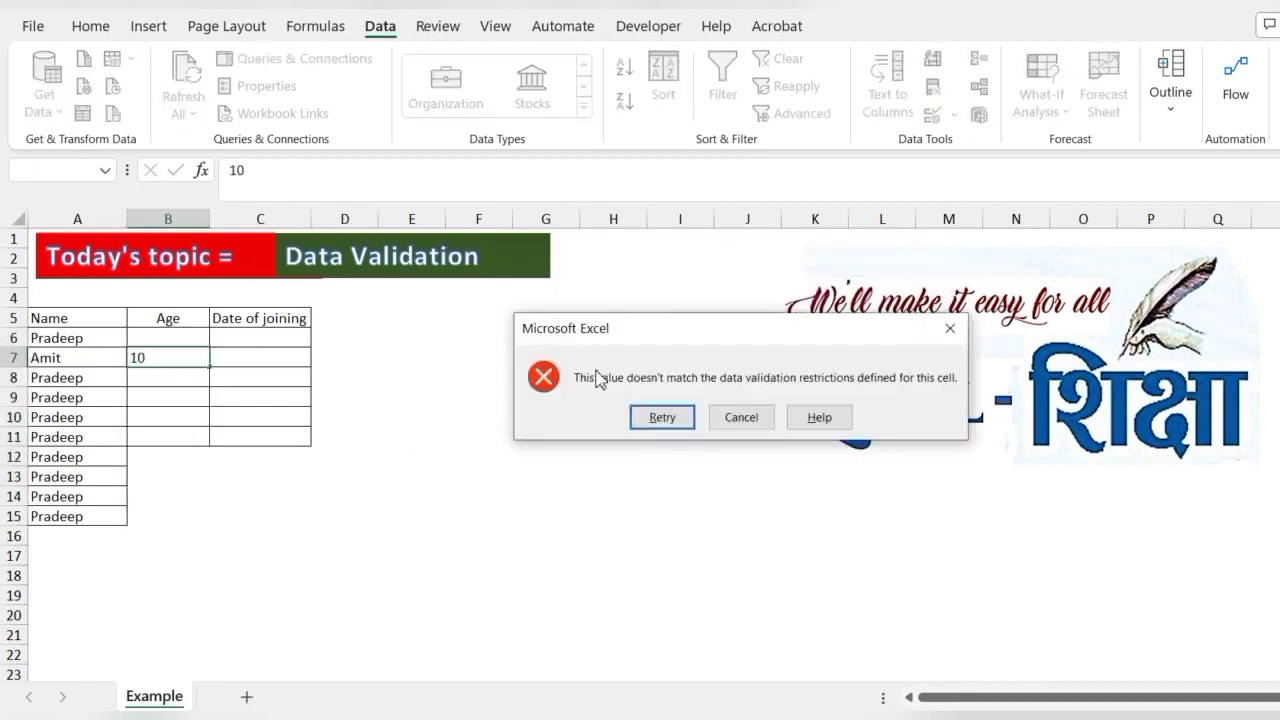
key(Escape)
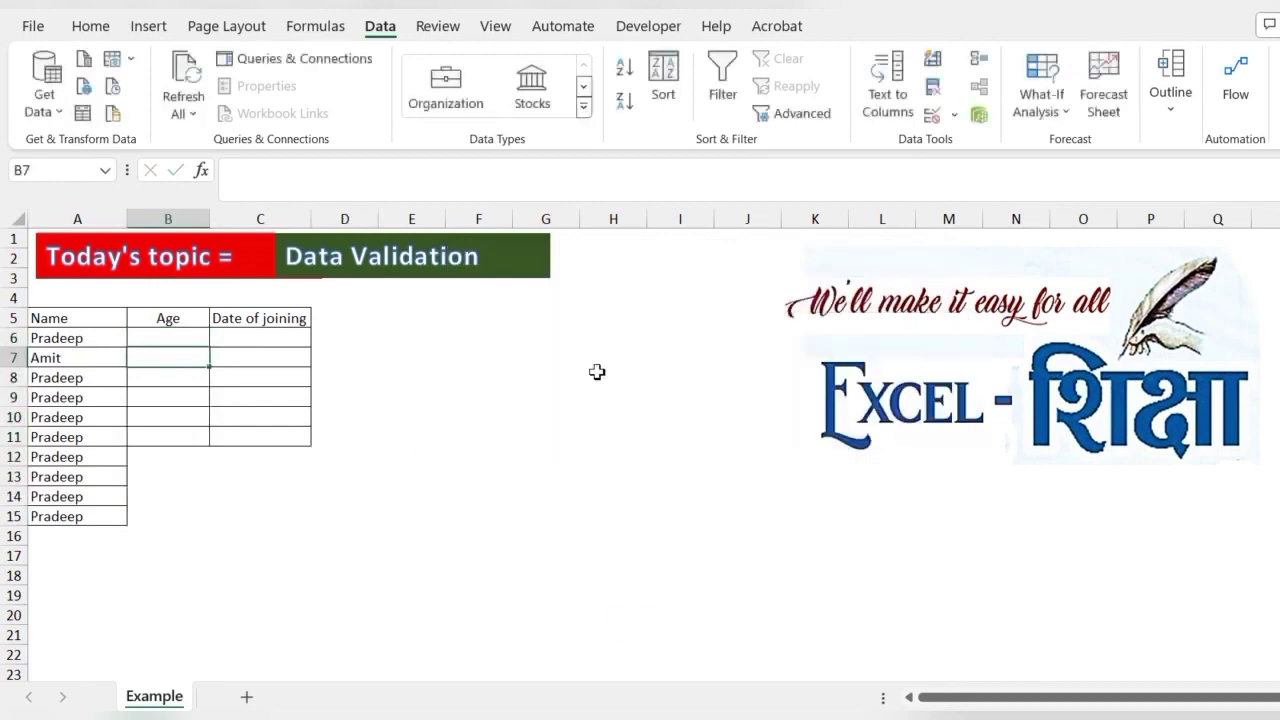
text(20)
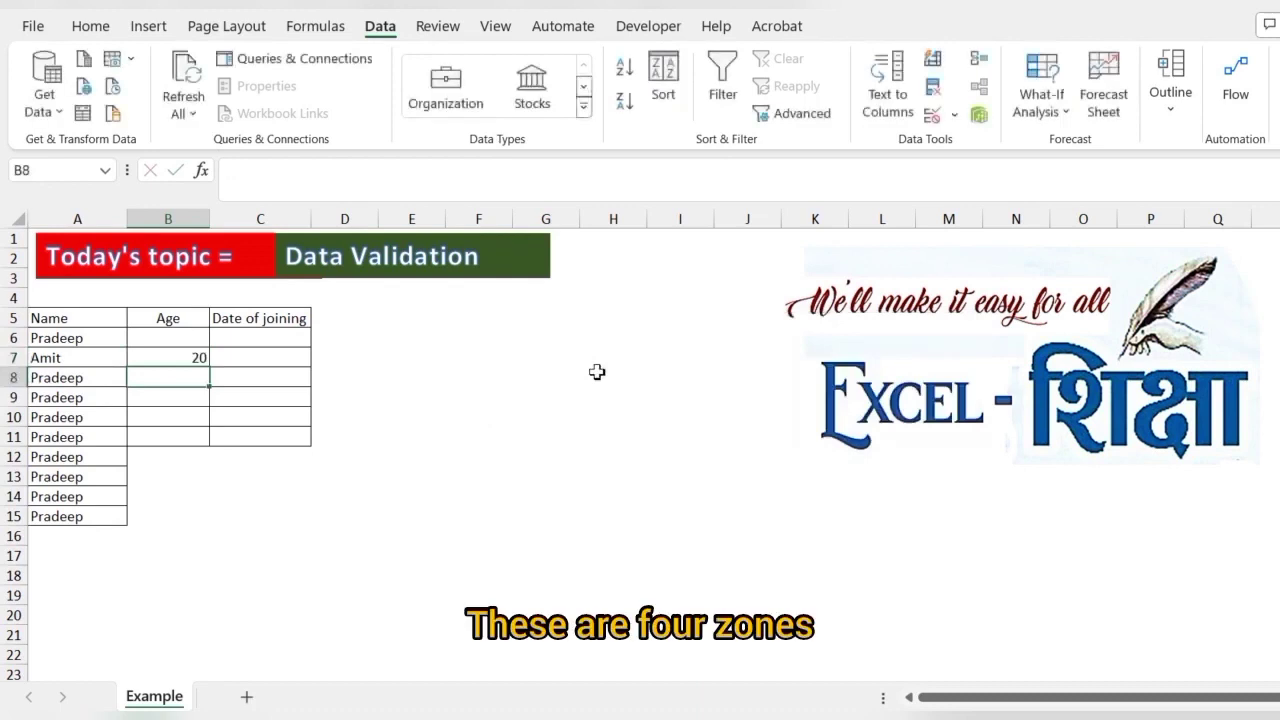
key(Up)
text(30)
key(Return)
text(2)
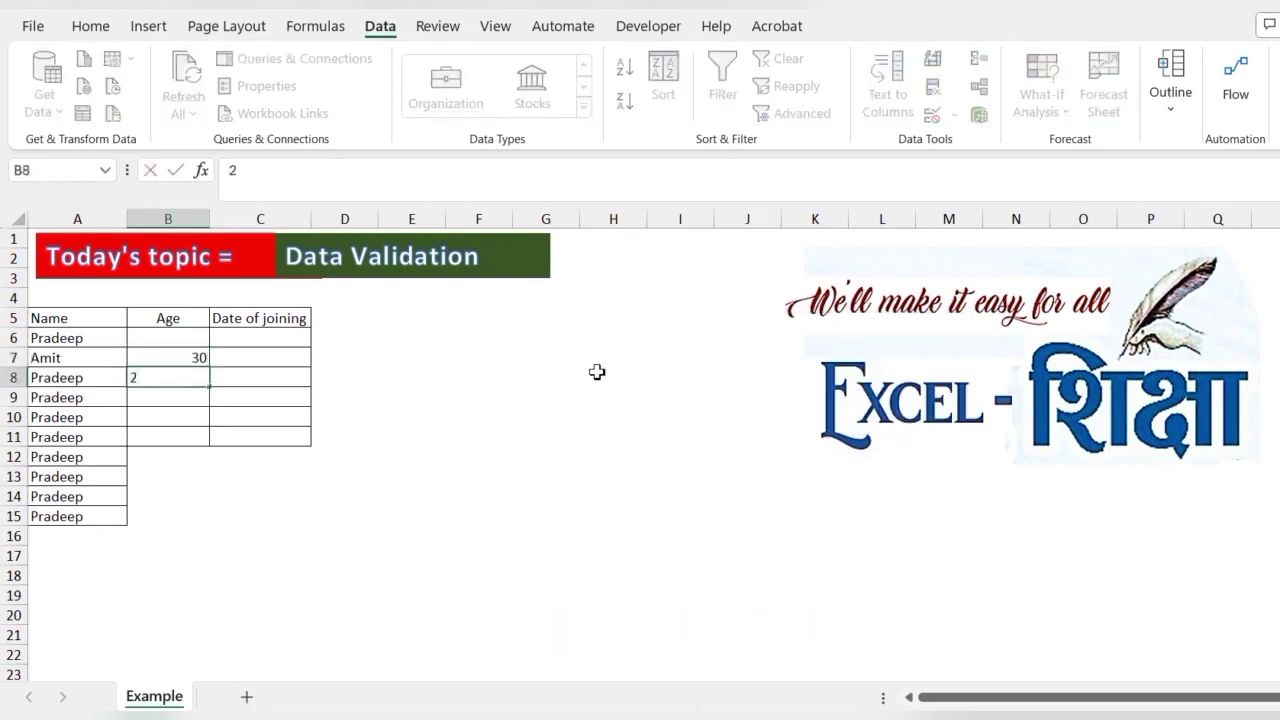
text(5)
key(Return)
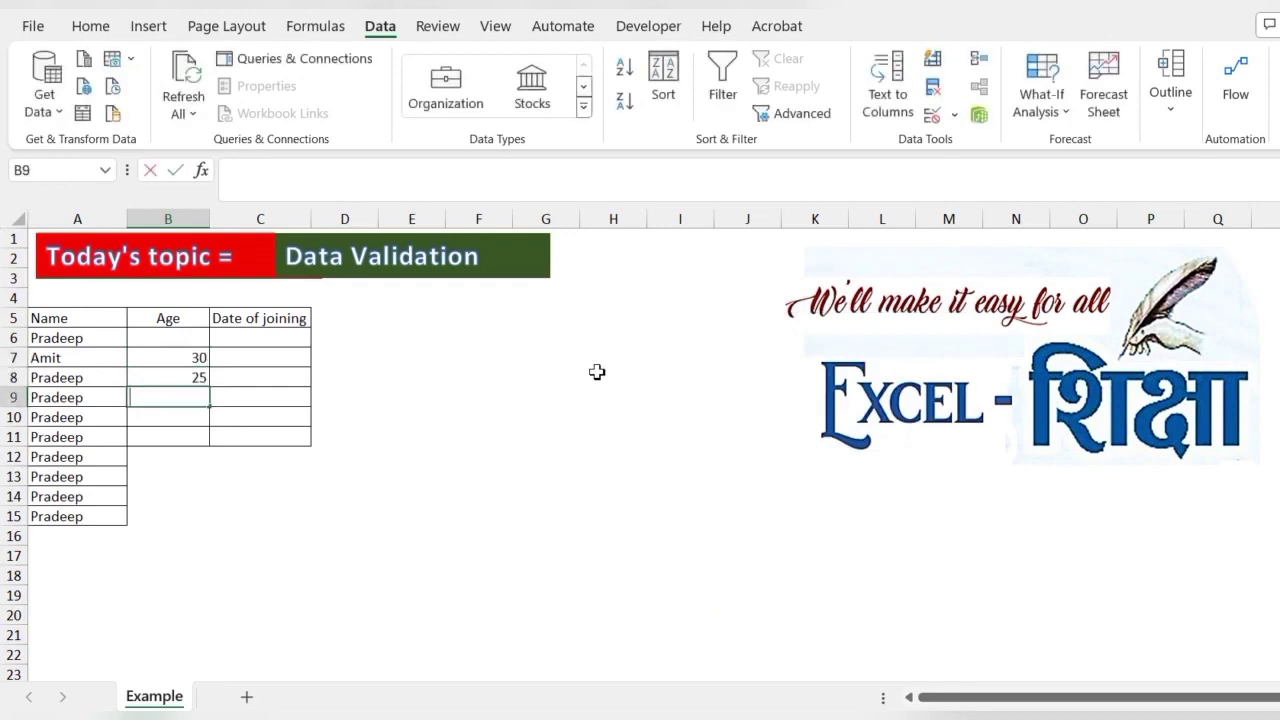
text(49)
key(Return)
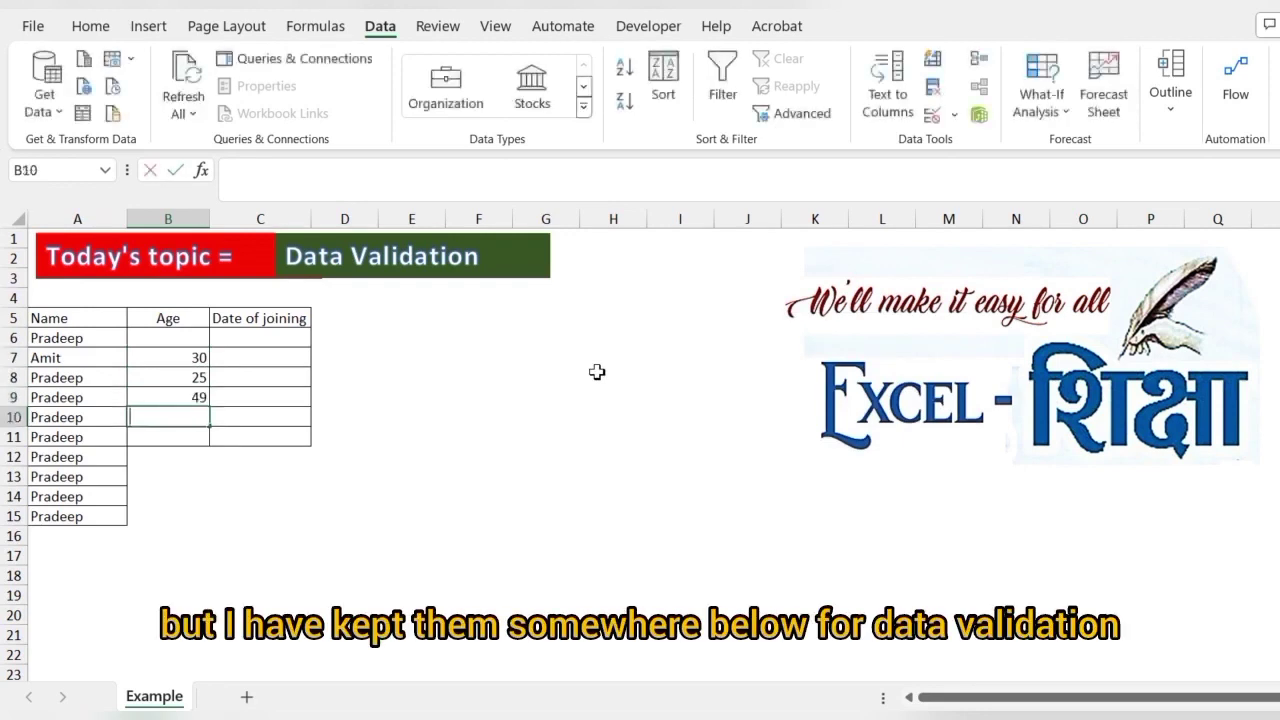
text(52)
key(Return)
key(Escape)
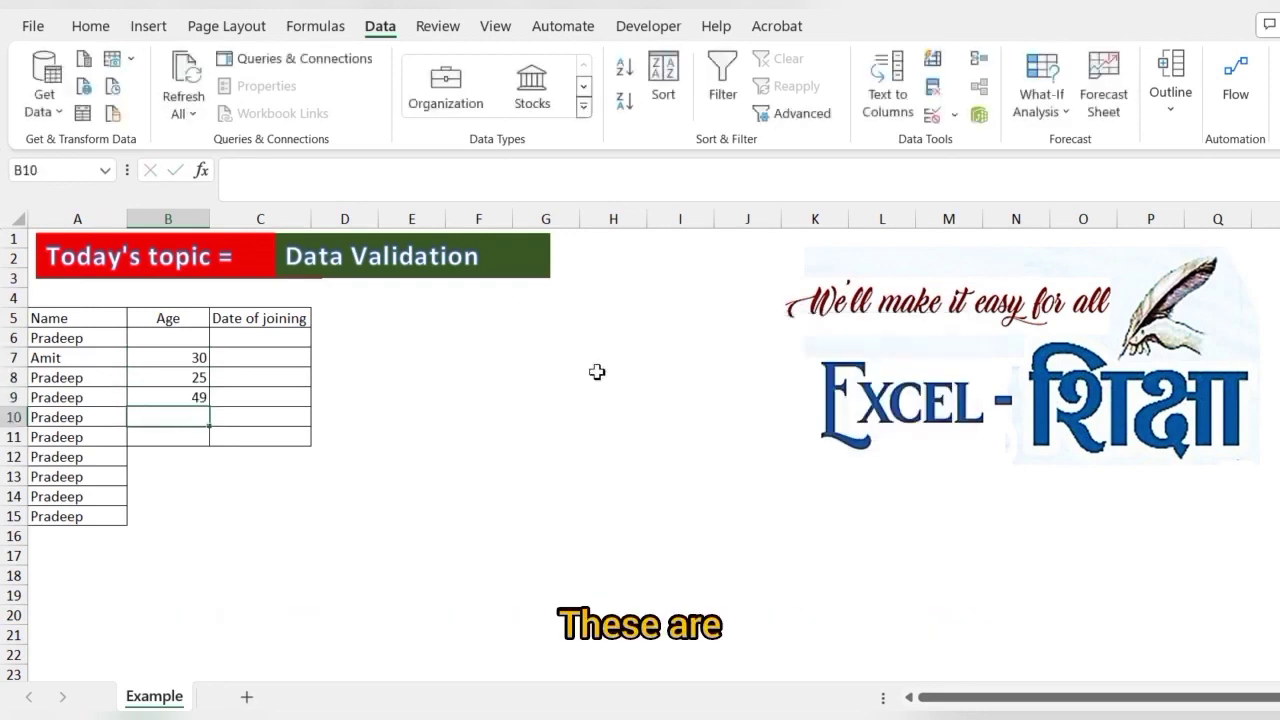
key(shift+Up)
key(shift+Up)
key(shift+Up)
key(Delete)
key(Up)
key(Up)
key(Up)
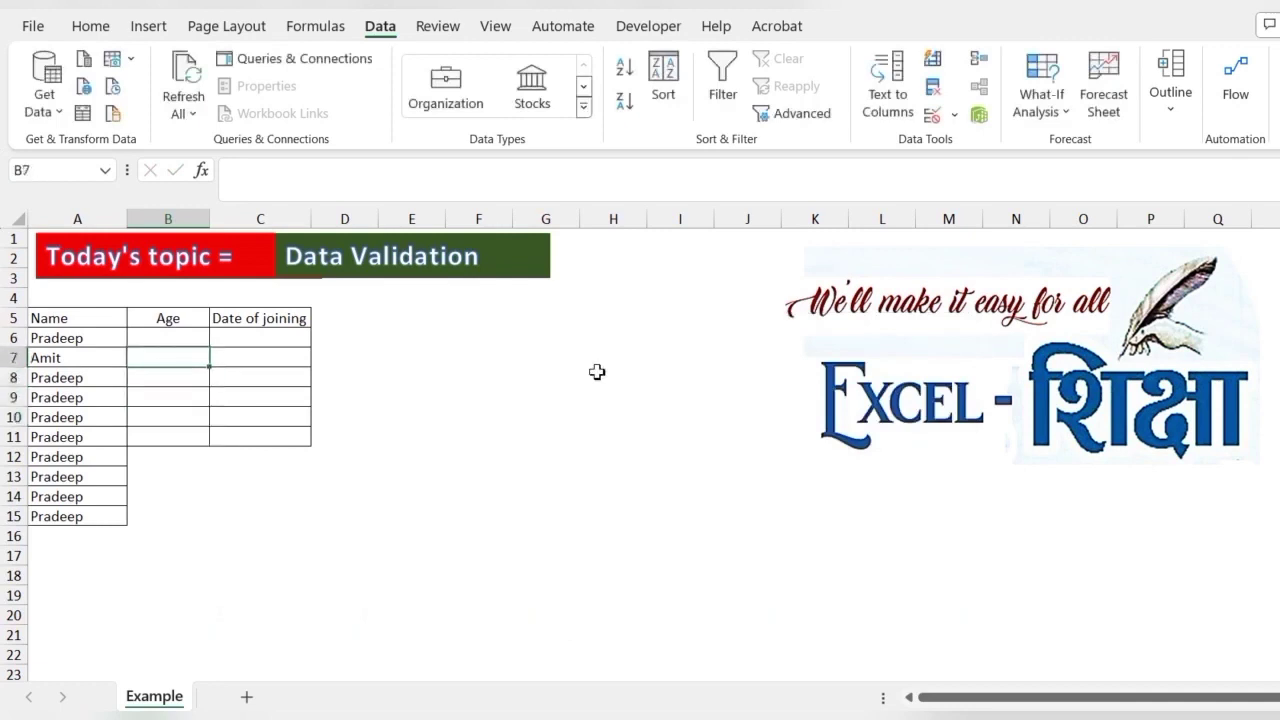
key(Up)
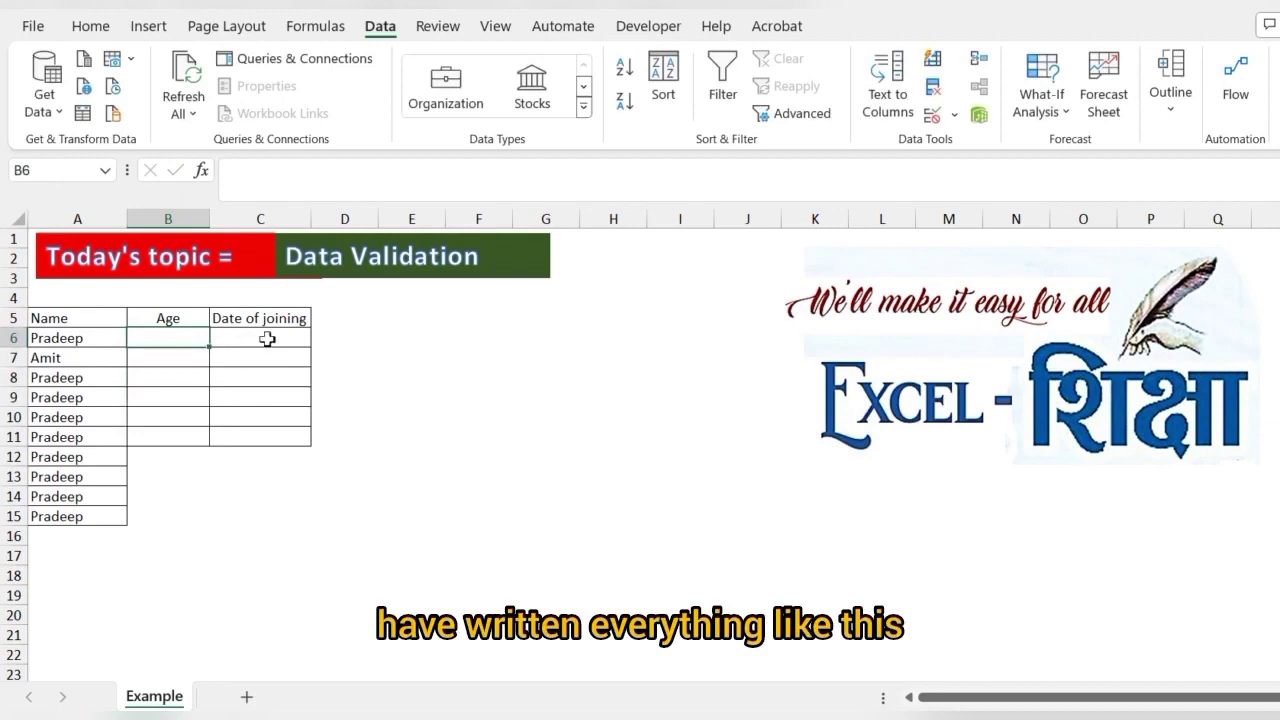
Select the joining-date cells C6:C15 and open Data Validation
drag(267, 339, 246, 521)
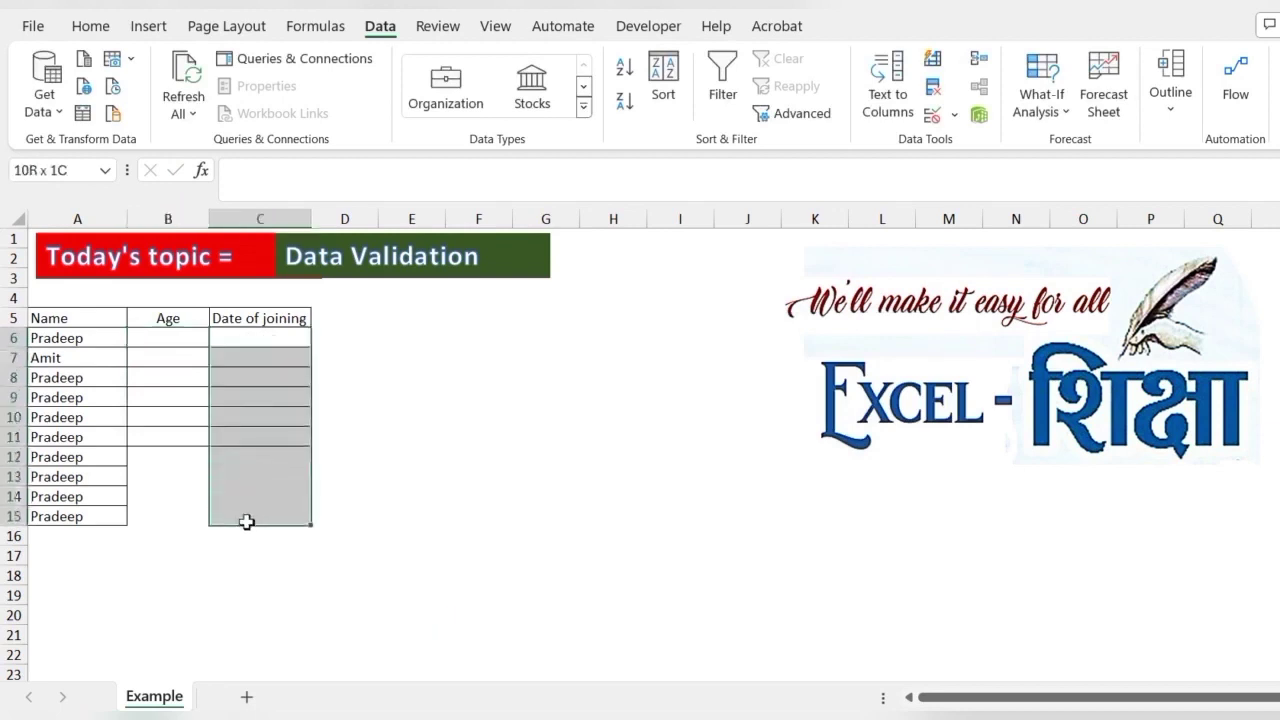
click(956, 117)
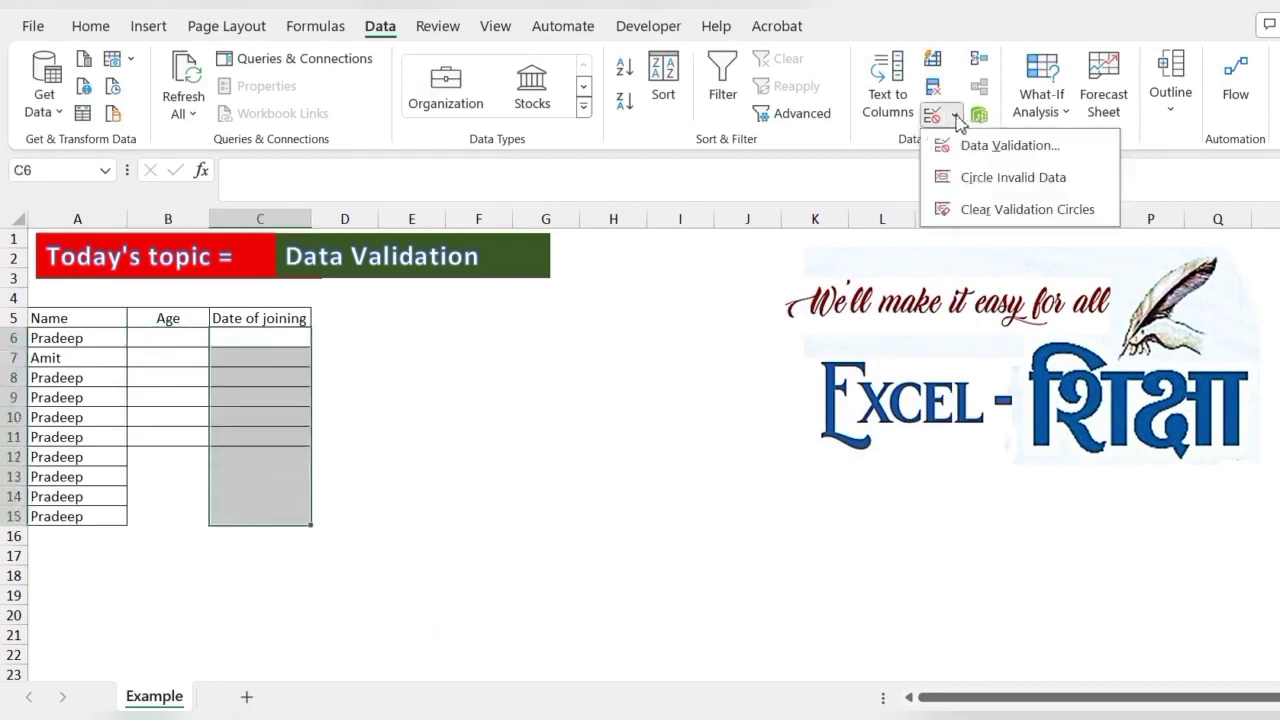
click(965, 147)
Allow only dates between two limits, collapsing the dialog to pick the start date
click(530, 375)
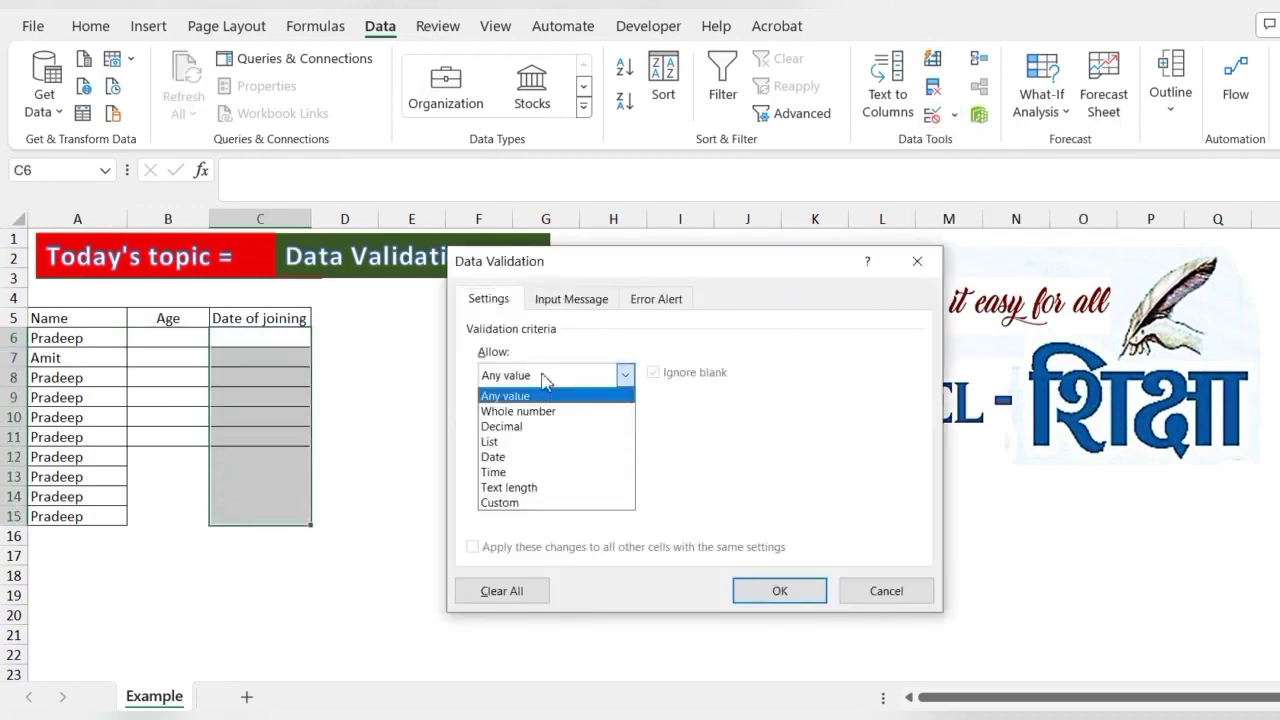
click(533, 459)
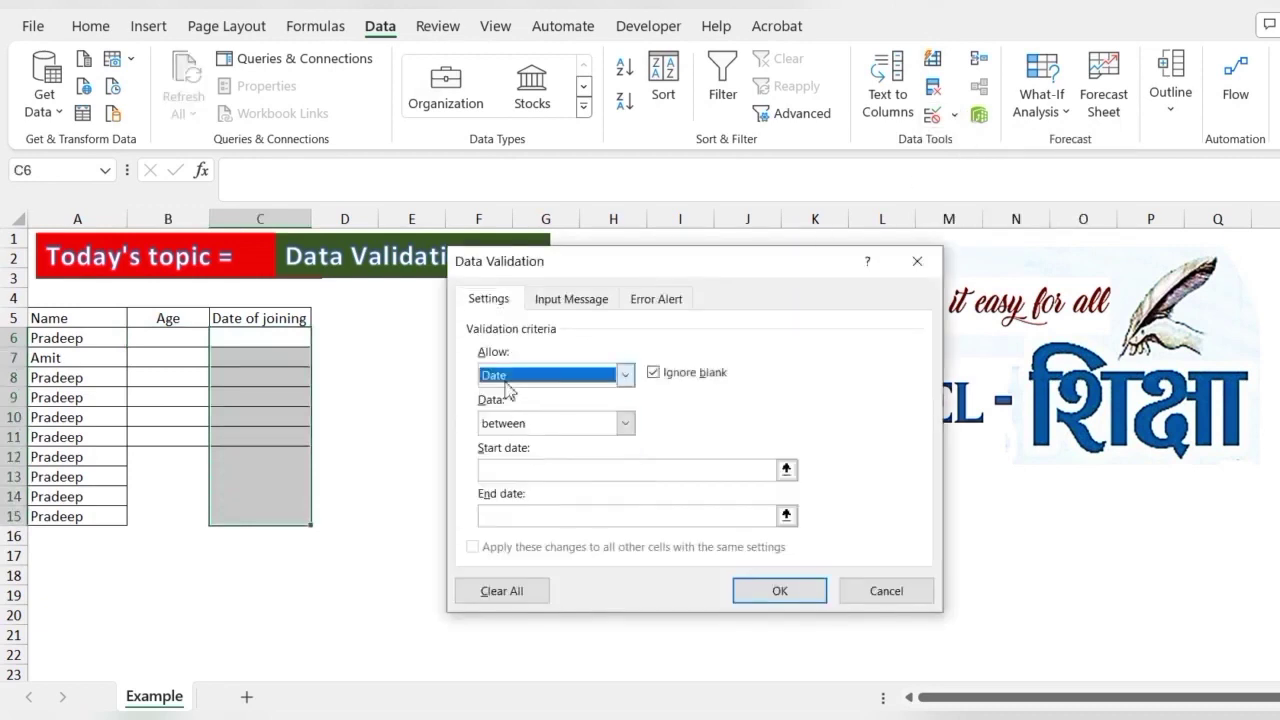
click(625, 424)
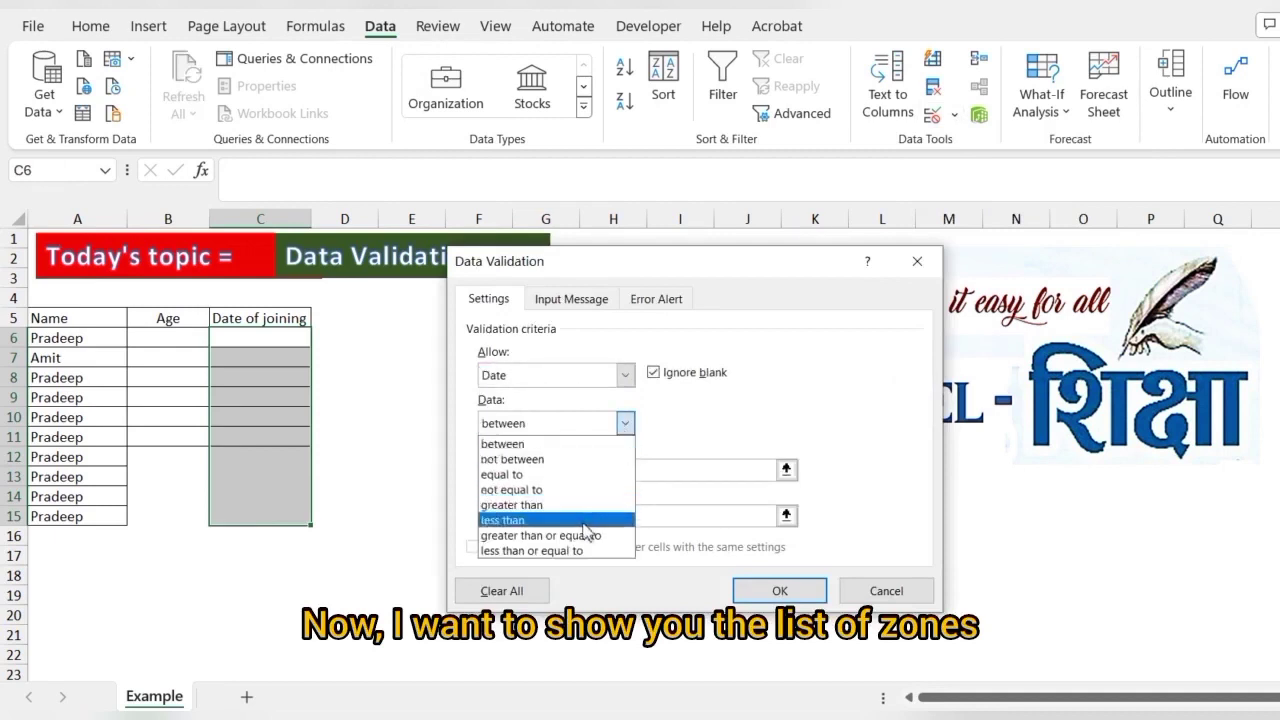
click(680, 443)
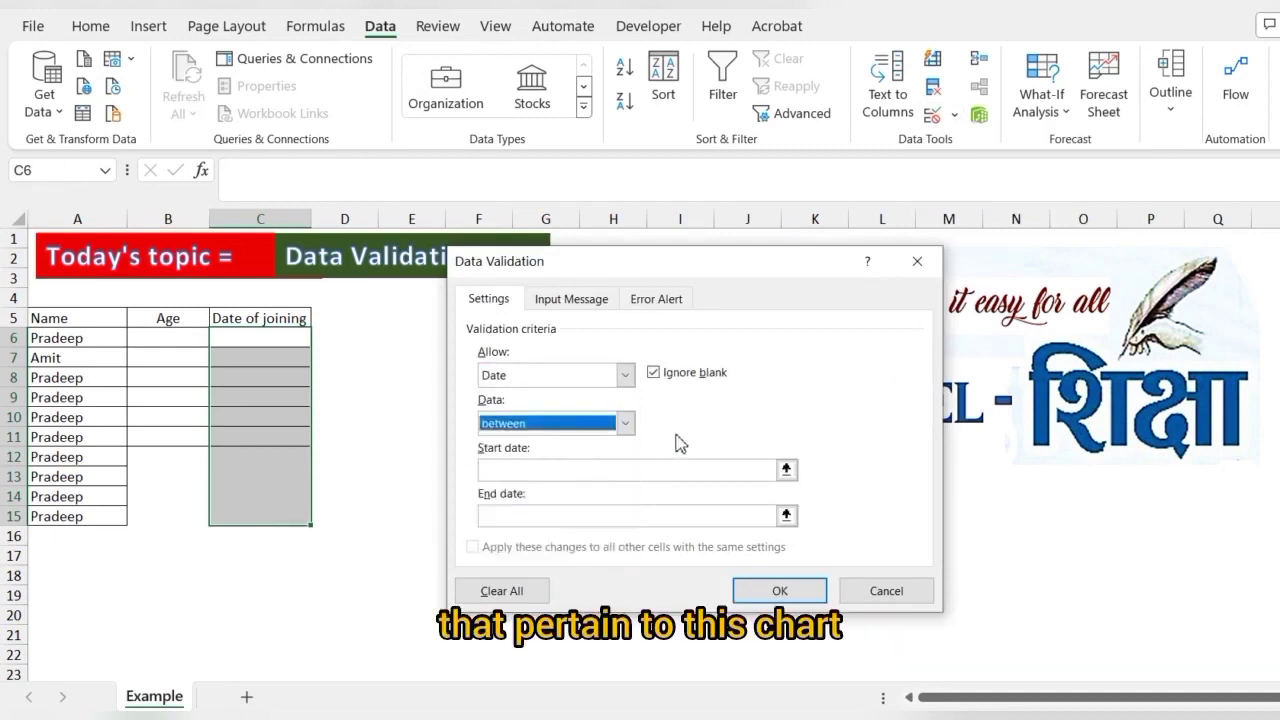
click(559, 476)
click(786, 470)
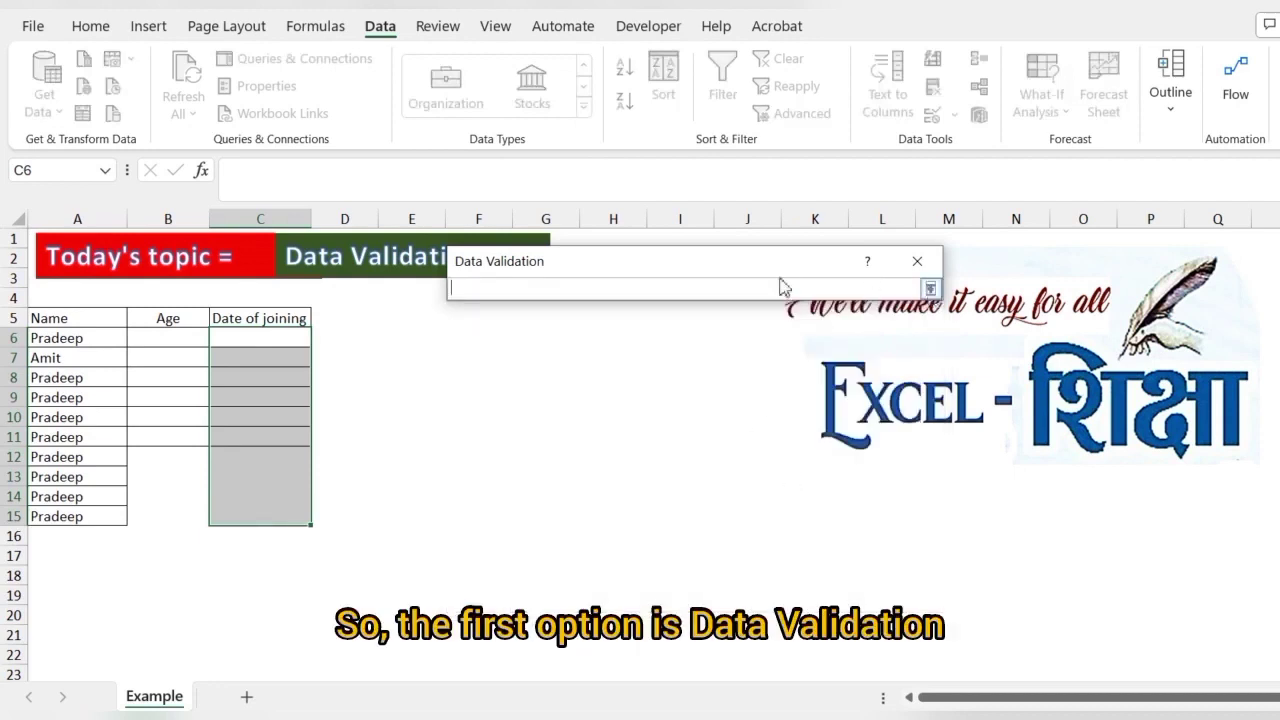
Use cell D4 as the start date and =E4 as the end date for the joining-date rule
drag(677, 263, 636, 409)
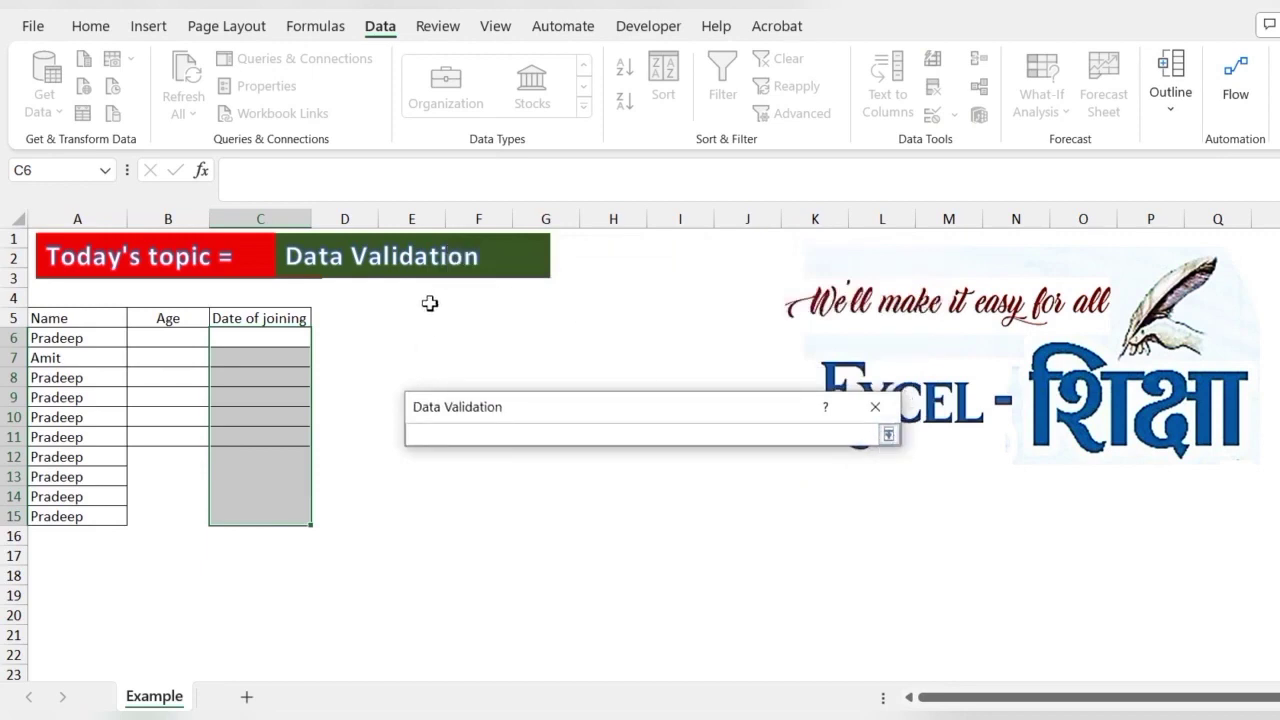
click(356, 294)
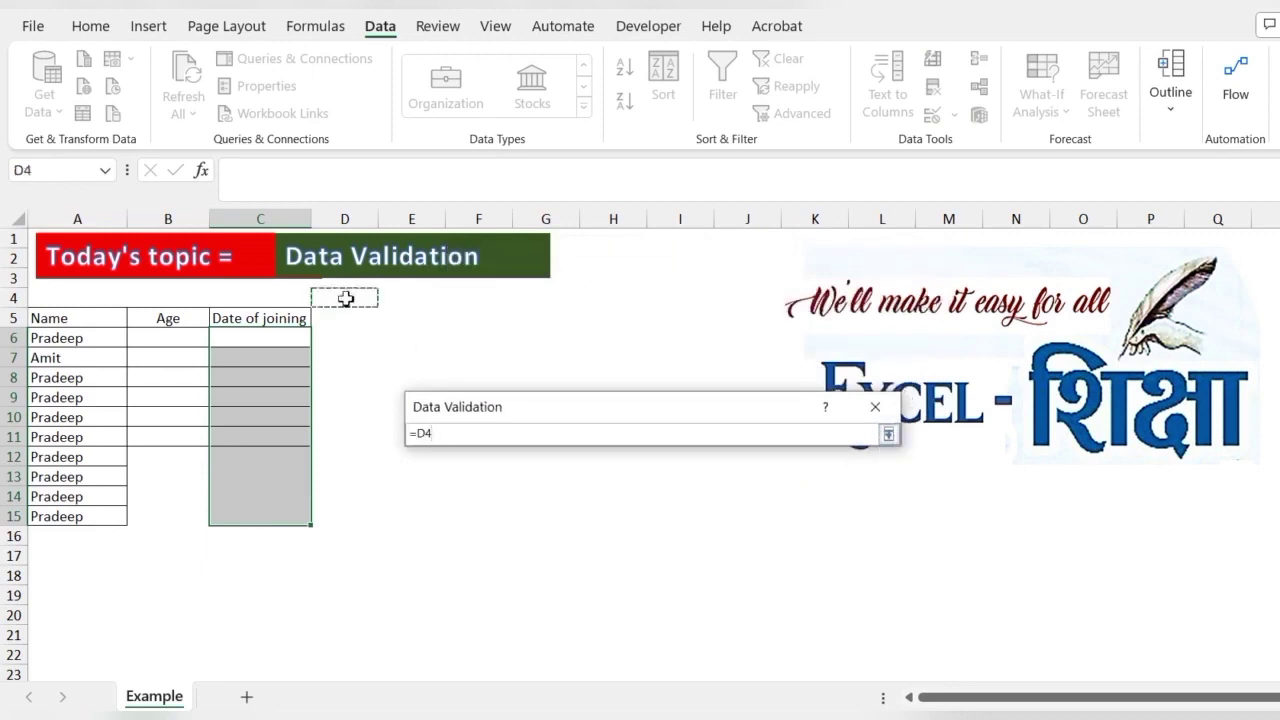
click(887, 434)
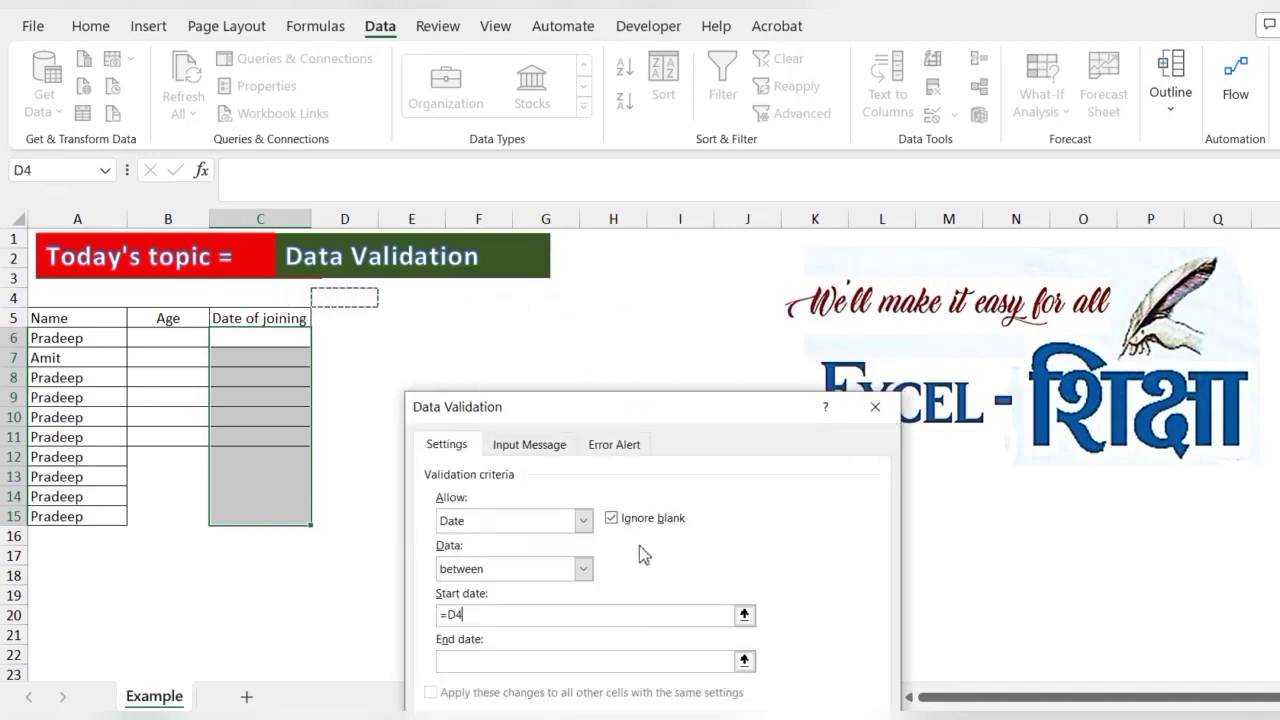
click(488, 665)
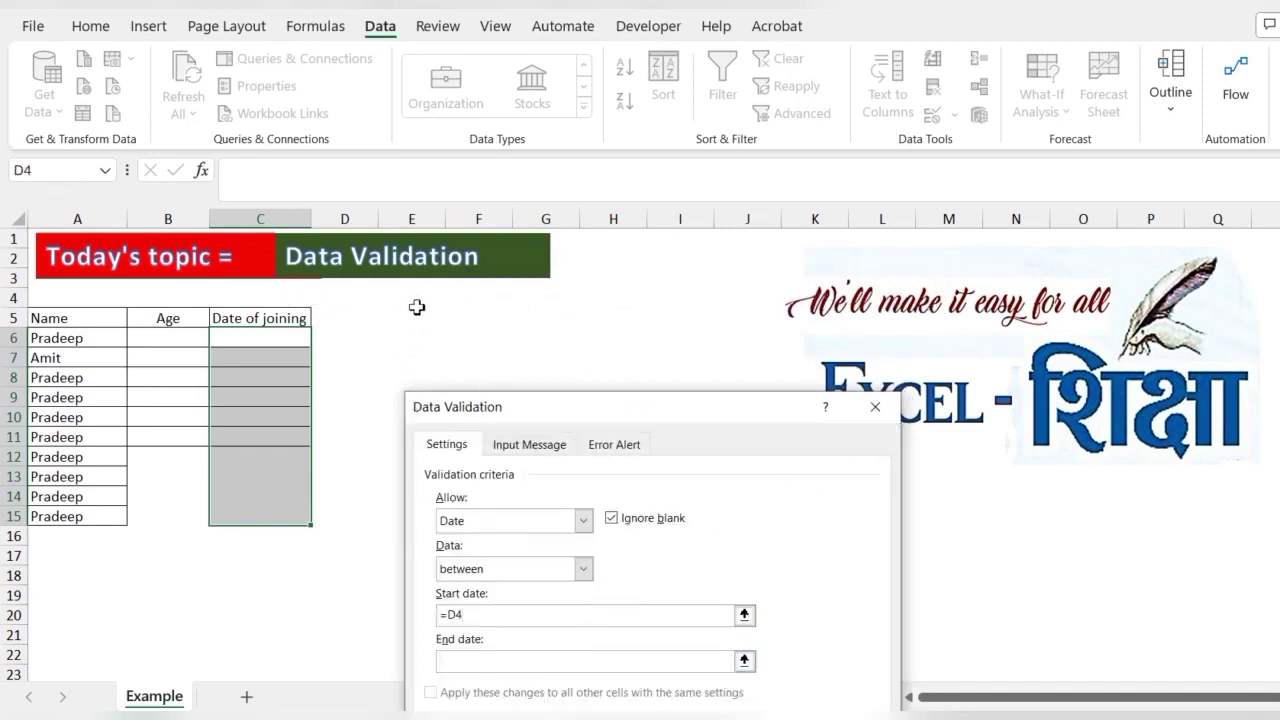
click(528, 660)
text(=E)
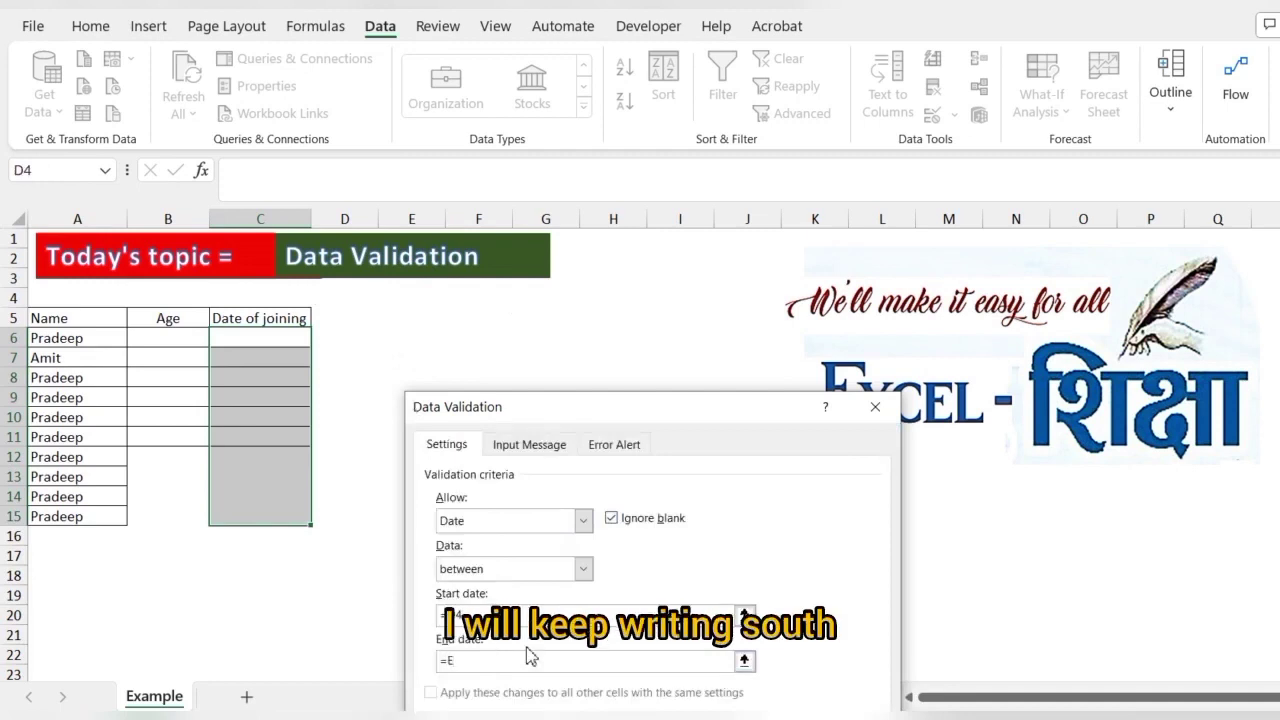
text(4)
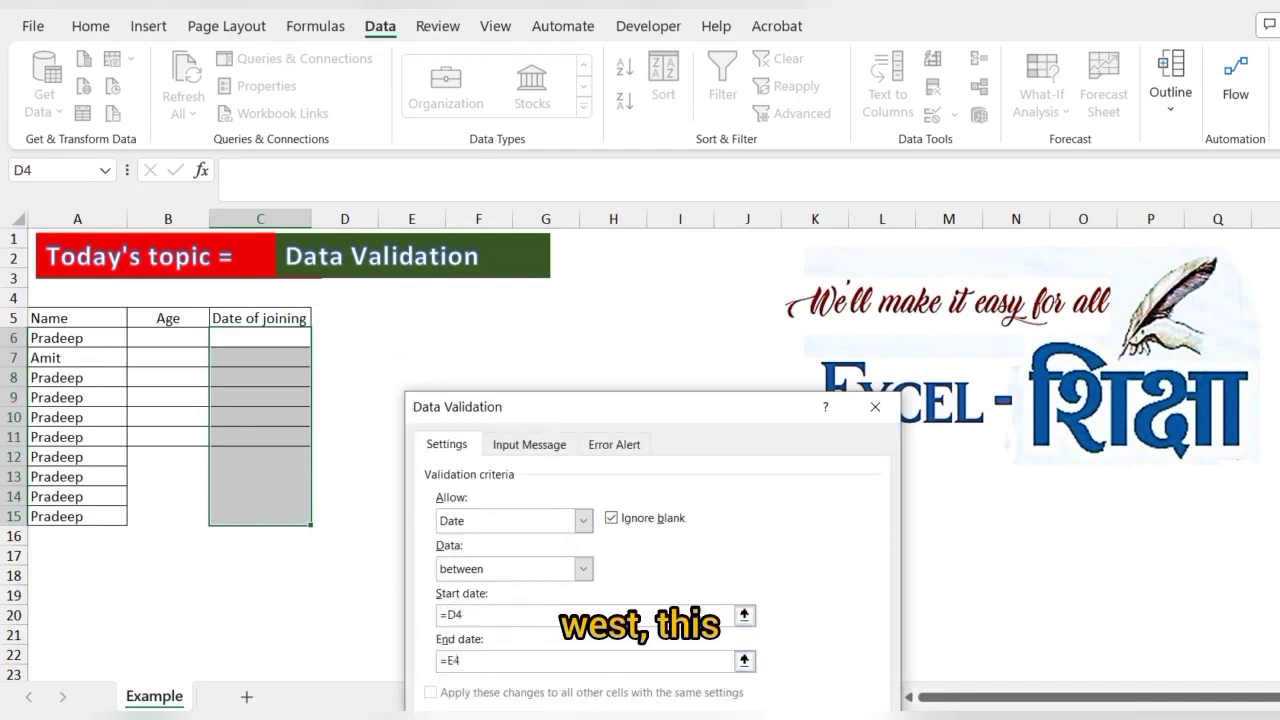
key(Return)
Enter the joining-date limits 01-01-24 in D4 and 05-05-24 in E4
click(357, 302)
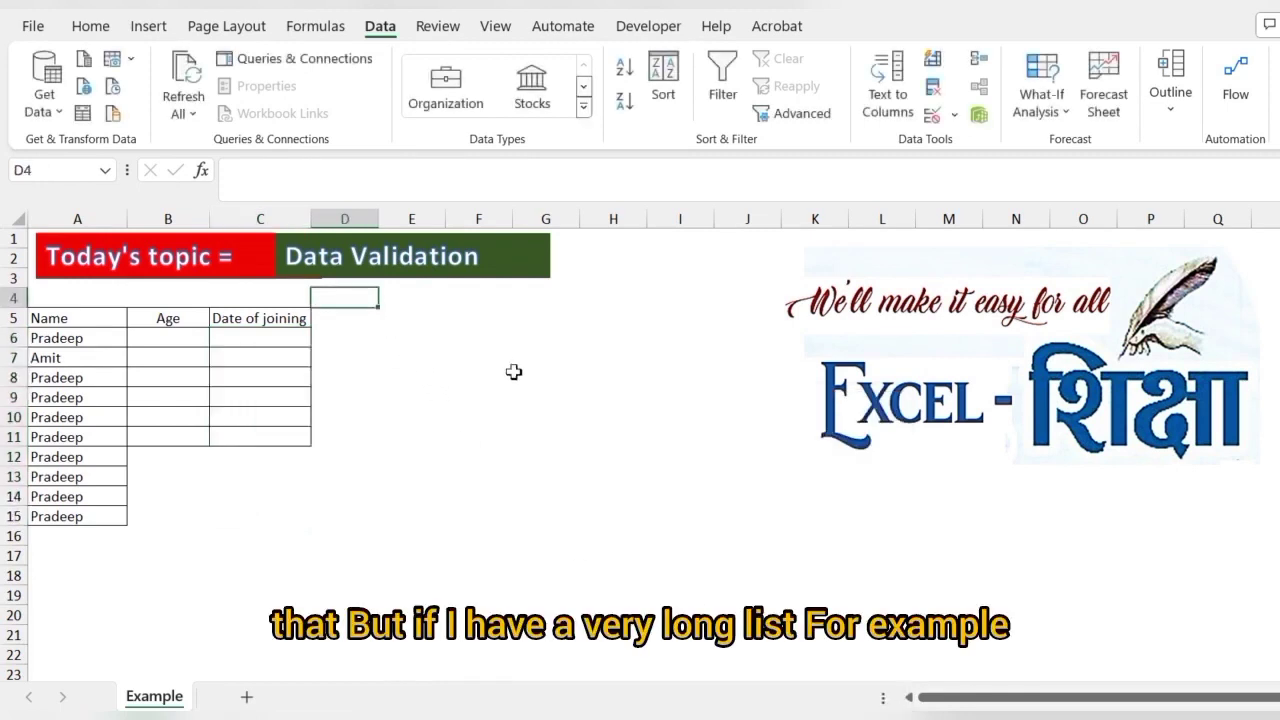
text(05-05-2024)
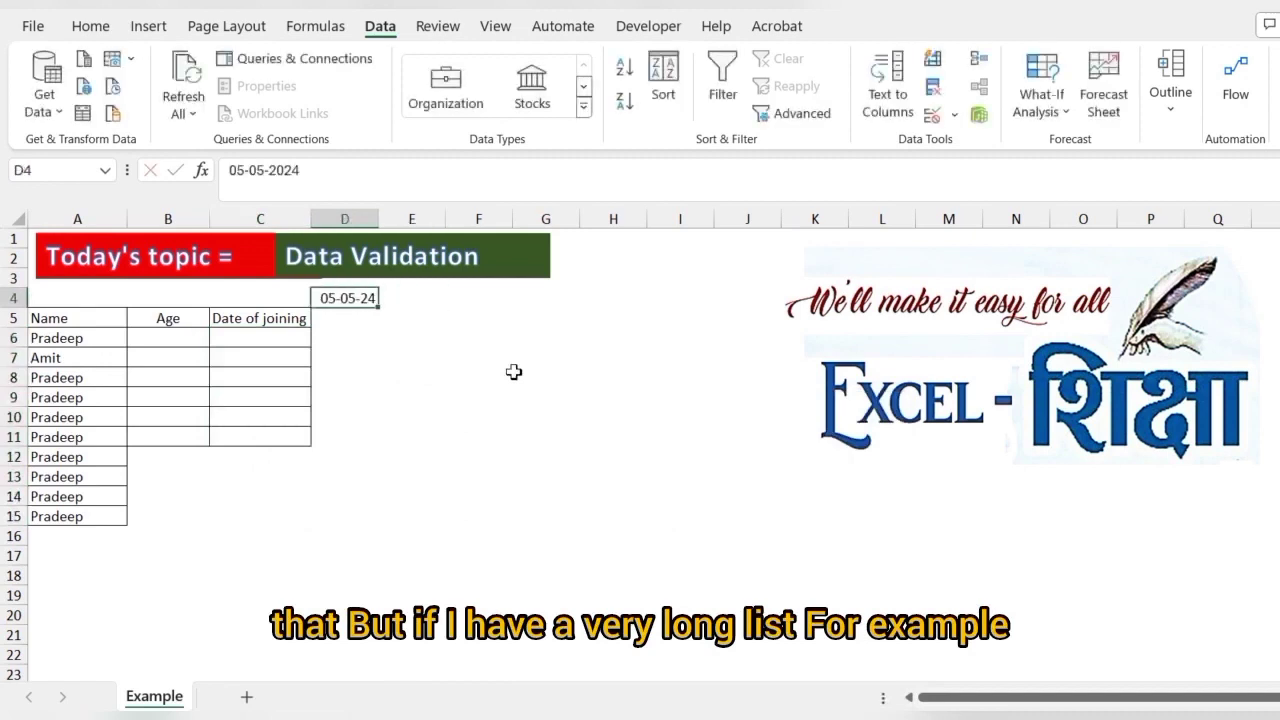
key(BackSpace)
text(1)
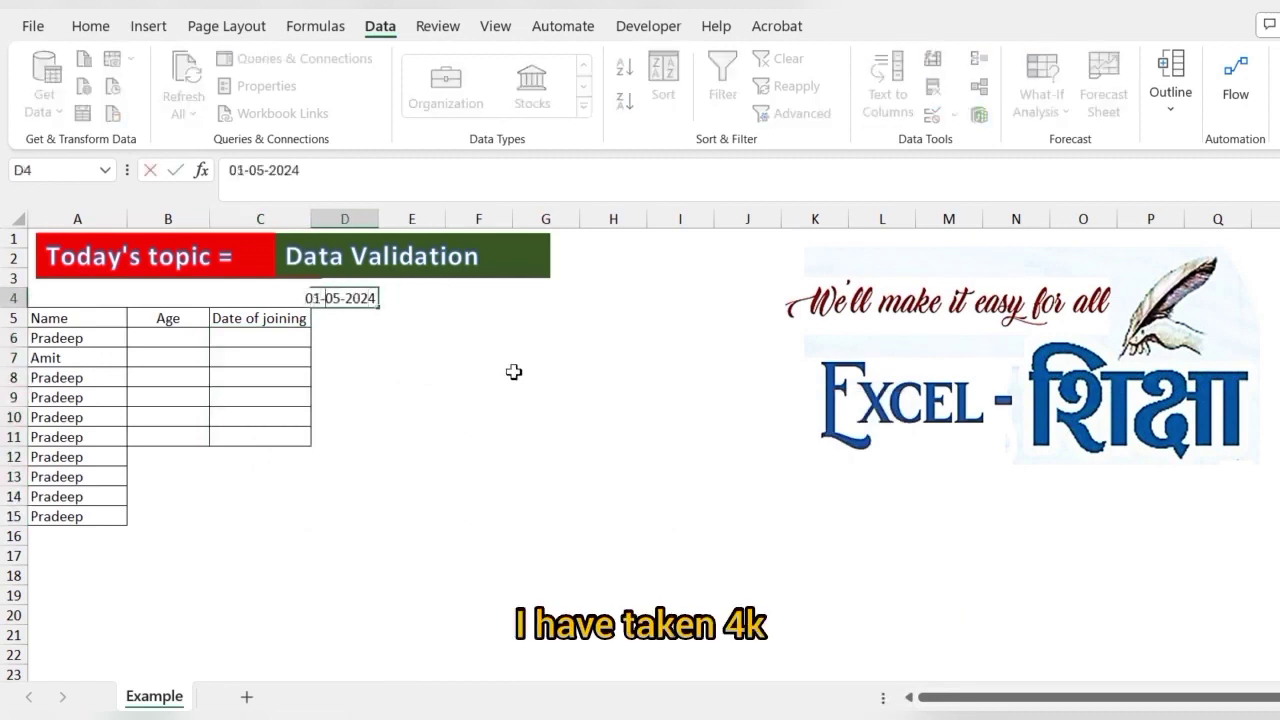
key(Tab)
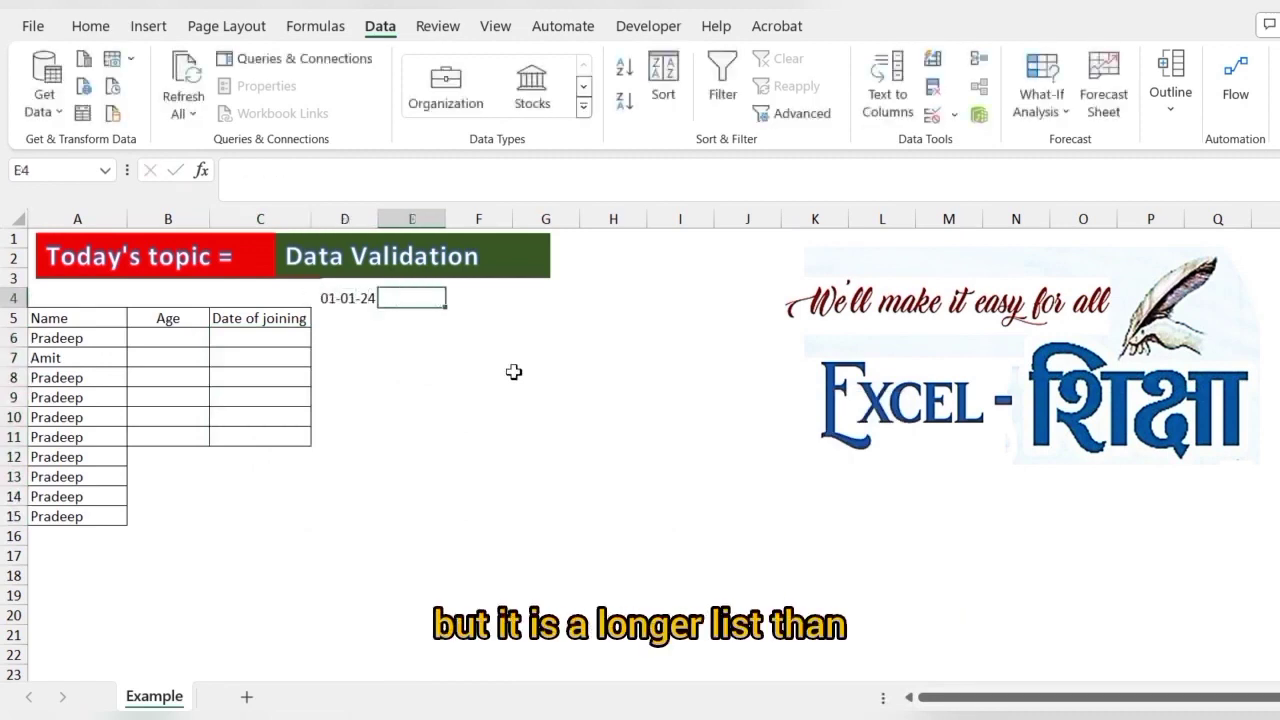
text(05-05-2024)
key(Tab)
Enter the sample joining date 07-05-24 in C7, then select the joining-date cells C6:C15
key(Down)
key(Down)
key(Left)
key(Left)
key(Left)
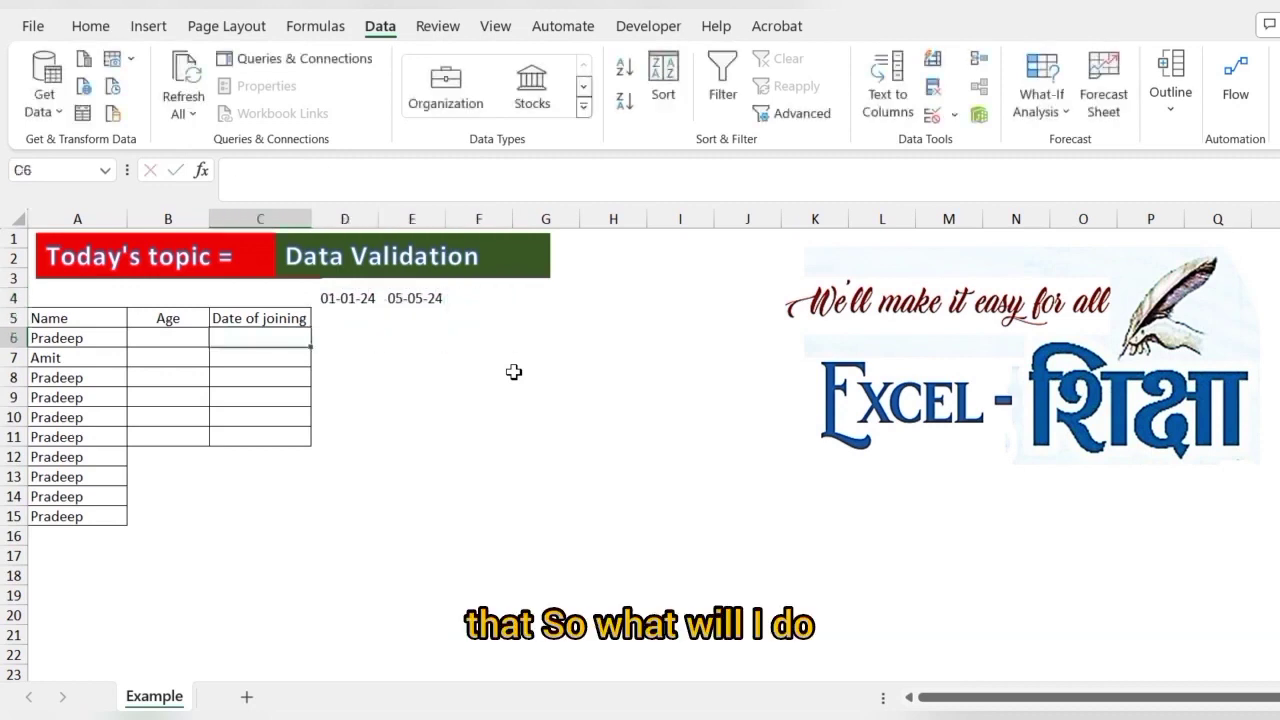
key(Down)
text(05-05-2024)
key(Tab)
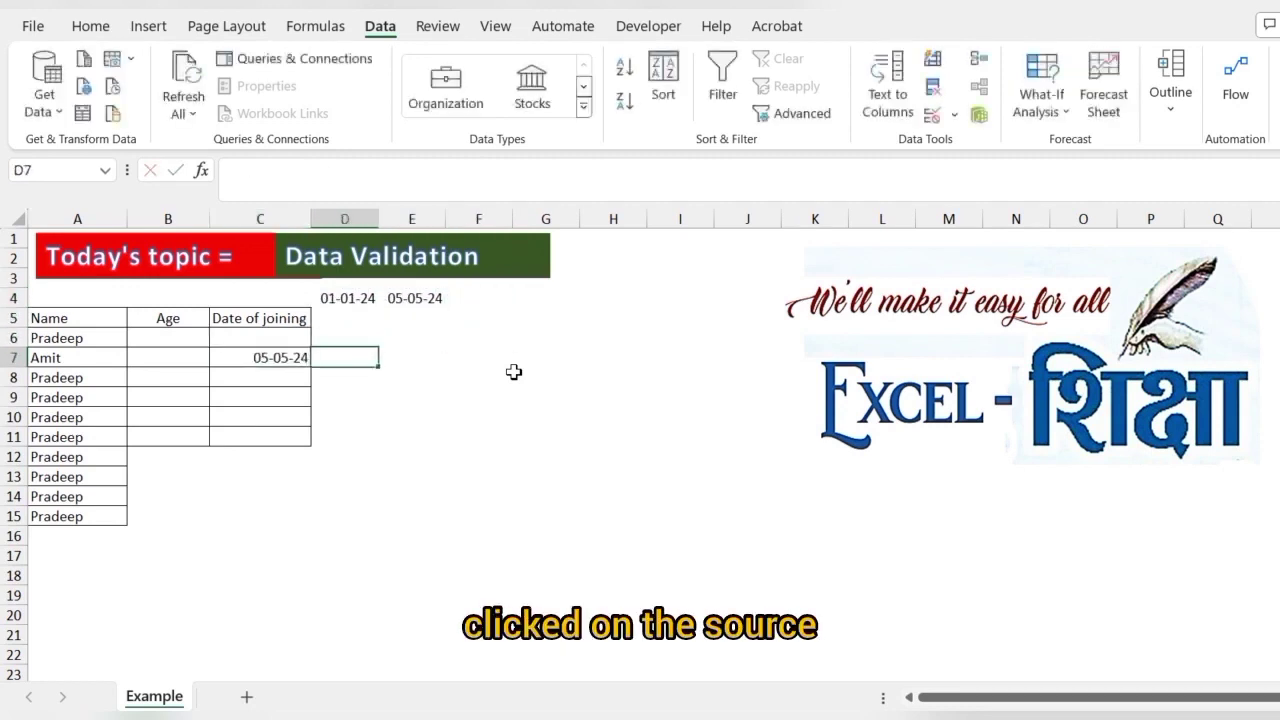
key(Left)
key(F2)
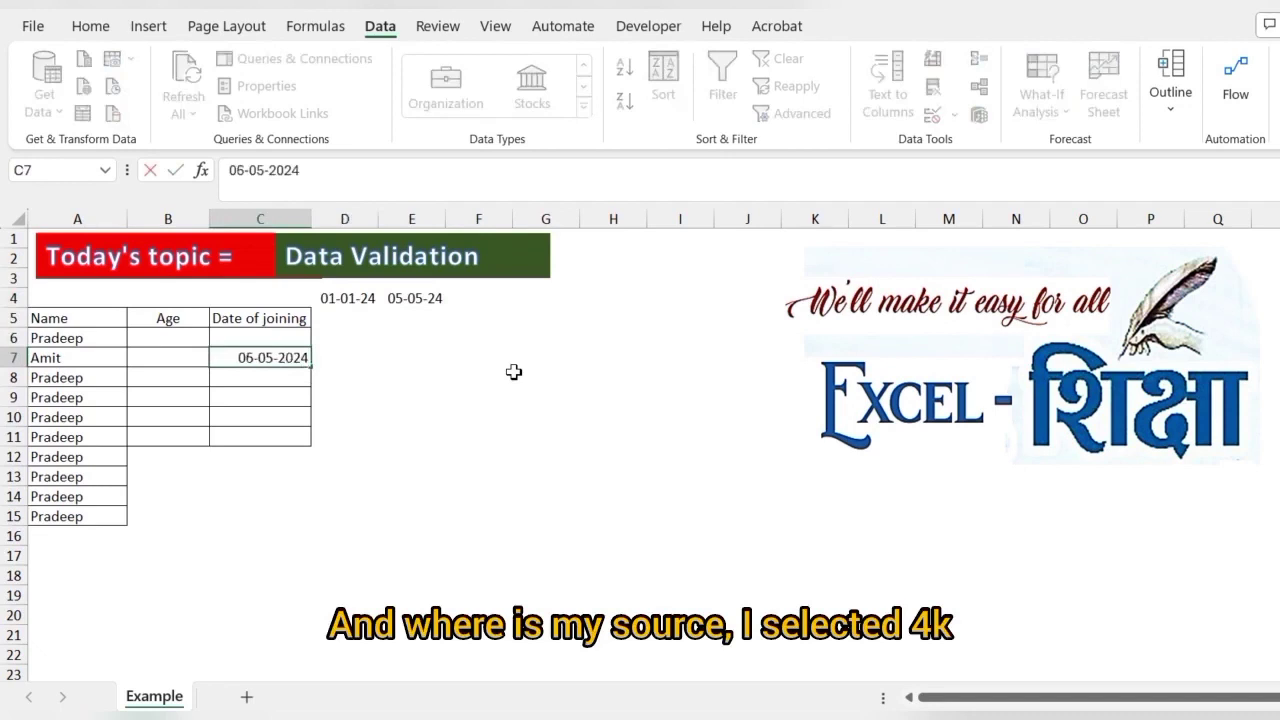
key(ctrl+Return)
key(F2)
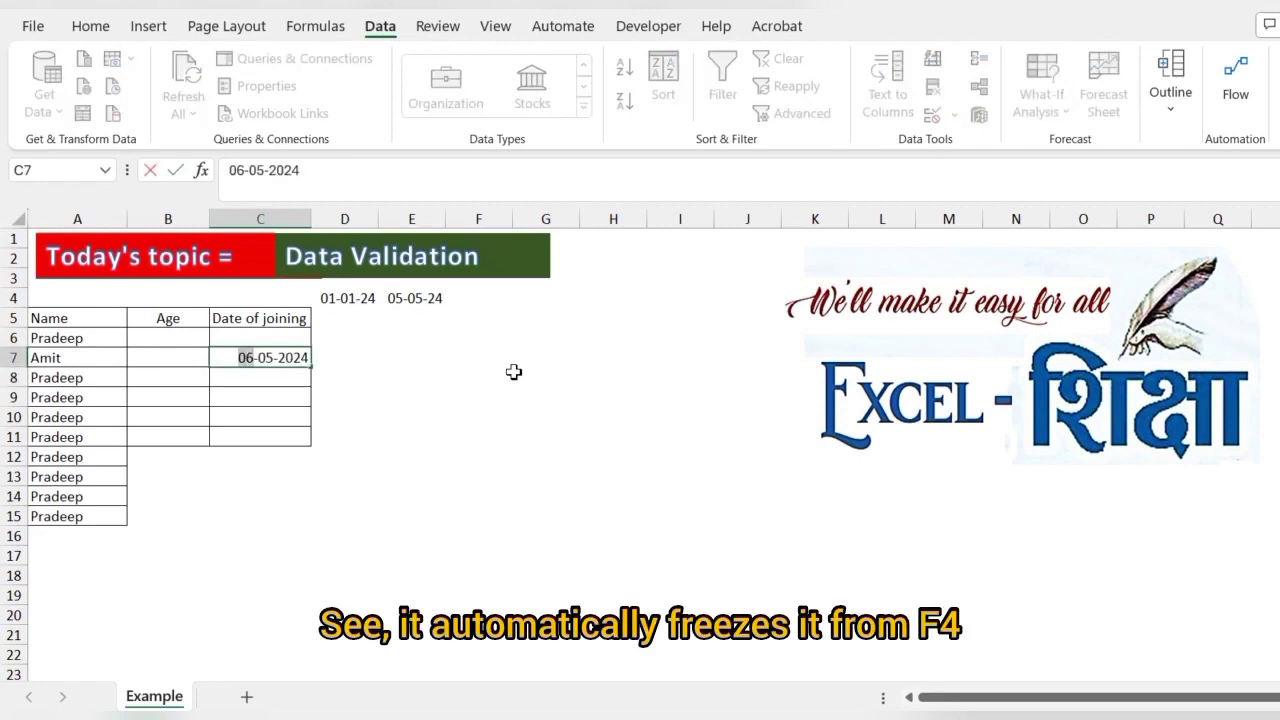
text(07)
key(Return)
key(Up)
key(shift+Up)
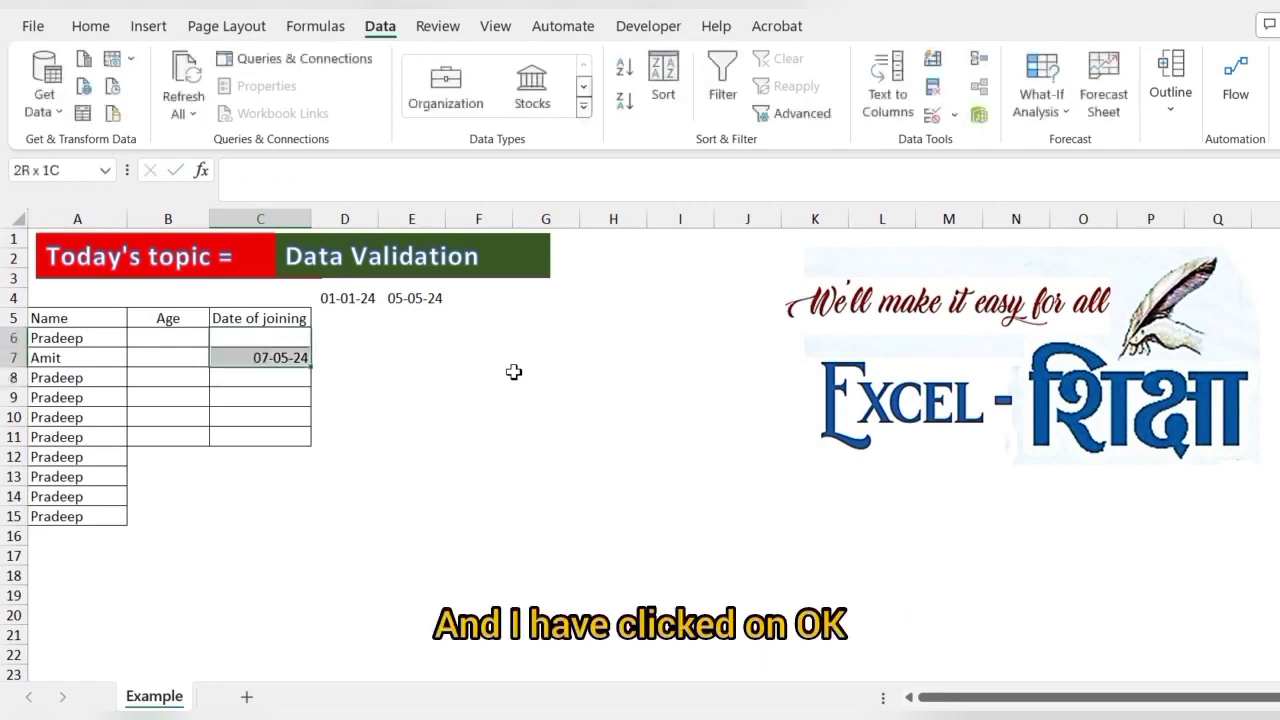
key(shift+Down)
key(shift+Down)
key(shift+Down)
key(shift+Down)
key(shift+Down)
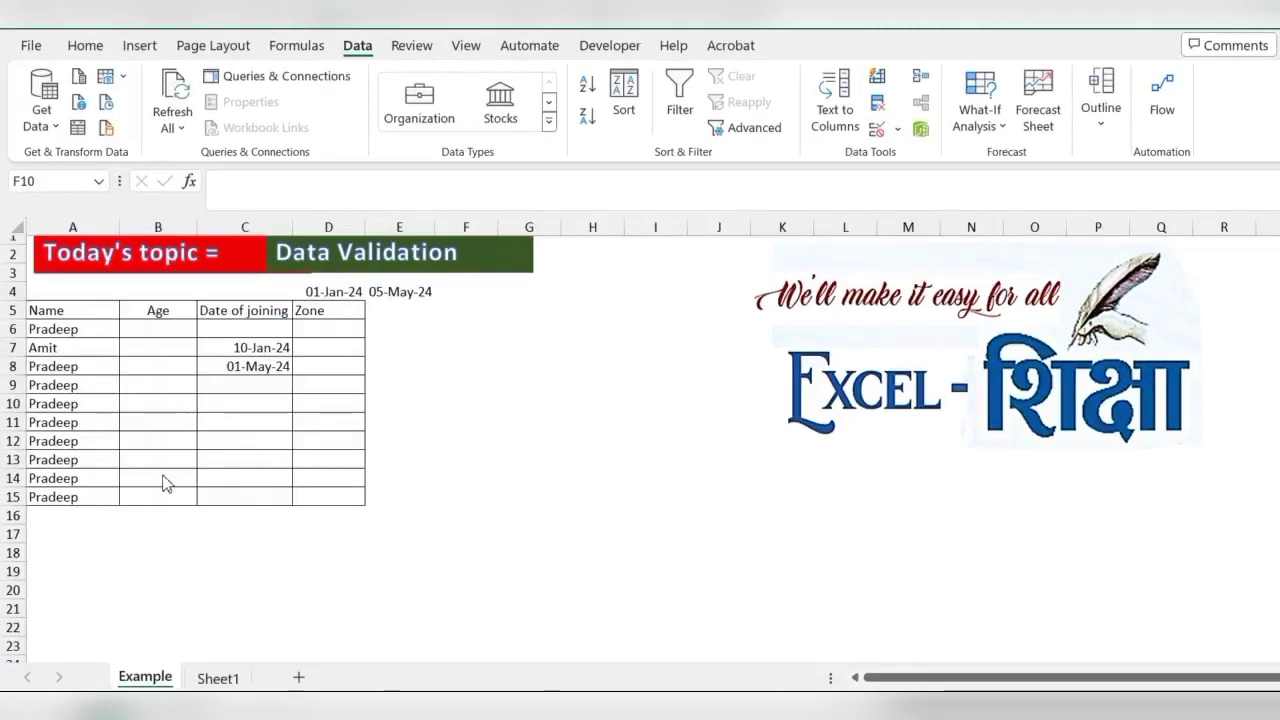
click(335, 333)
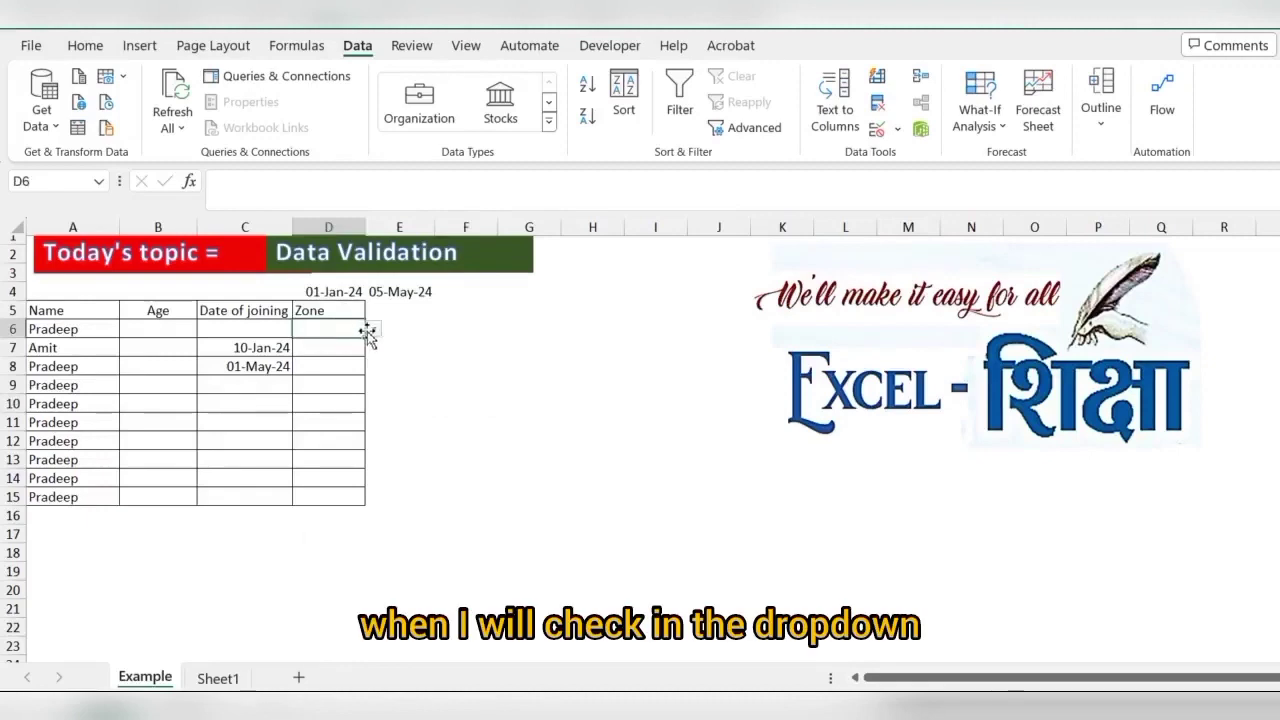
click(371, 333)
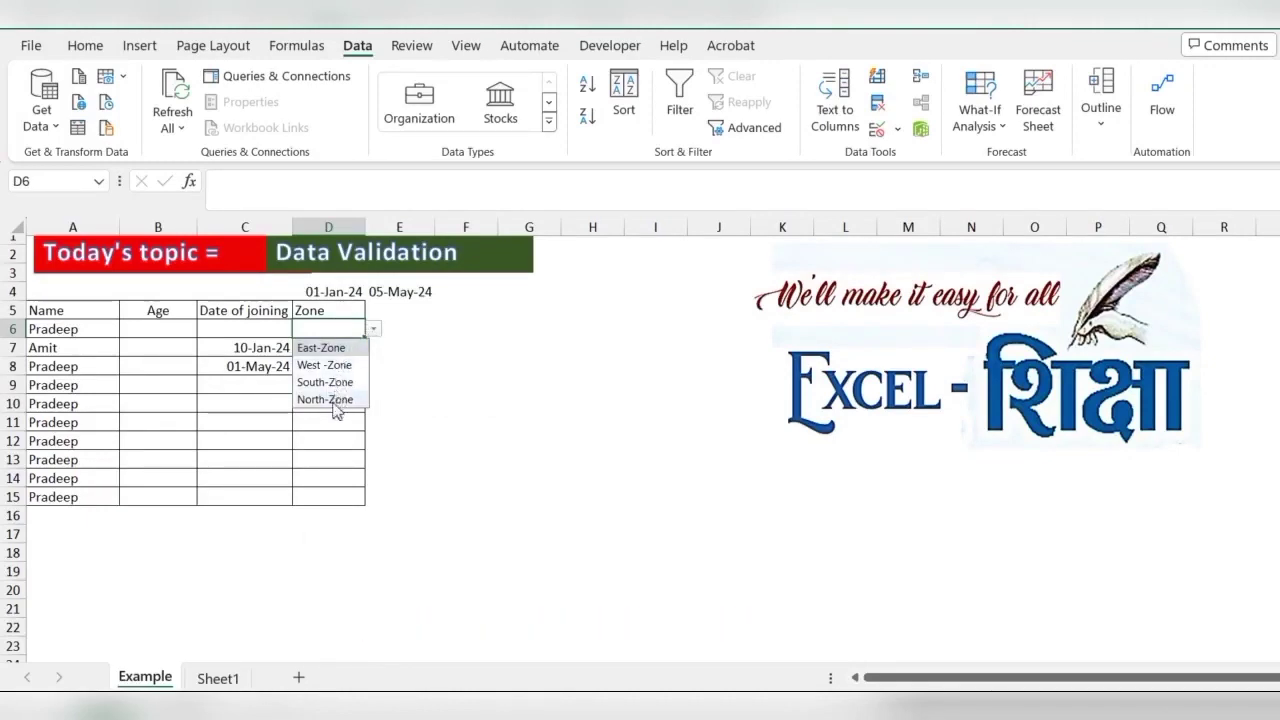
click(334, 440)
click(371, 442)
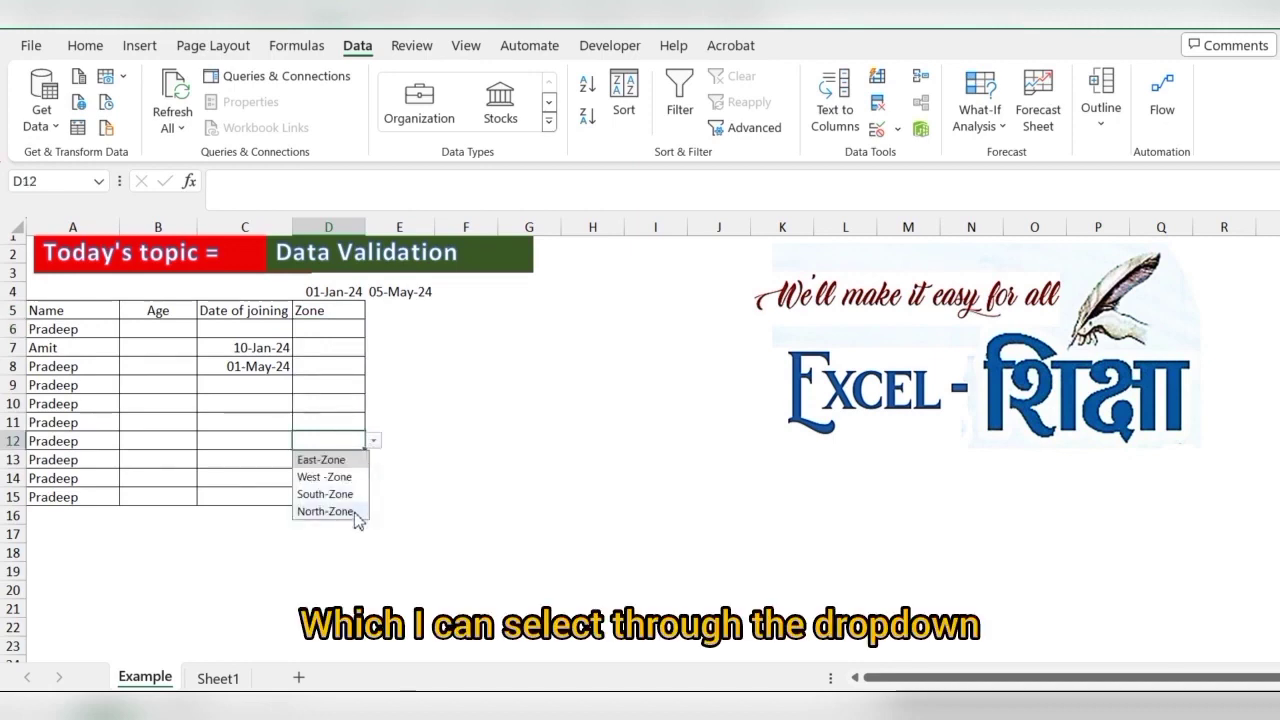
click(324, 511)
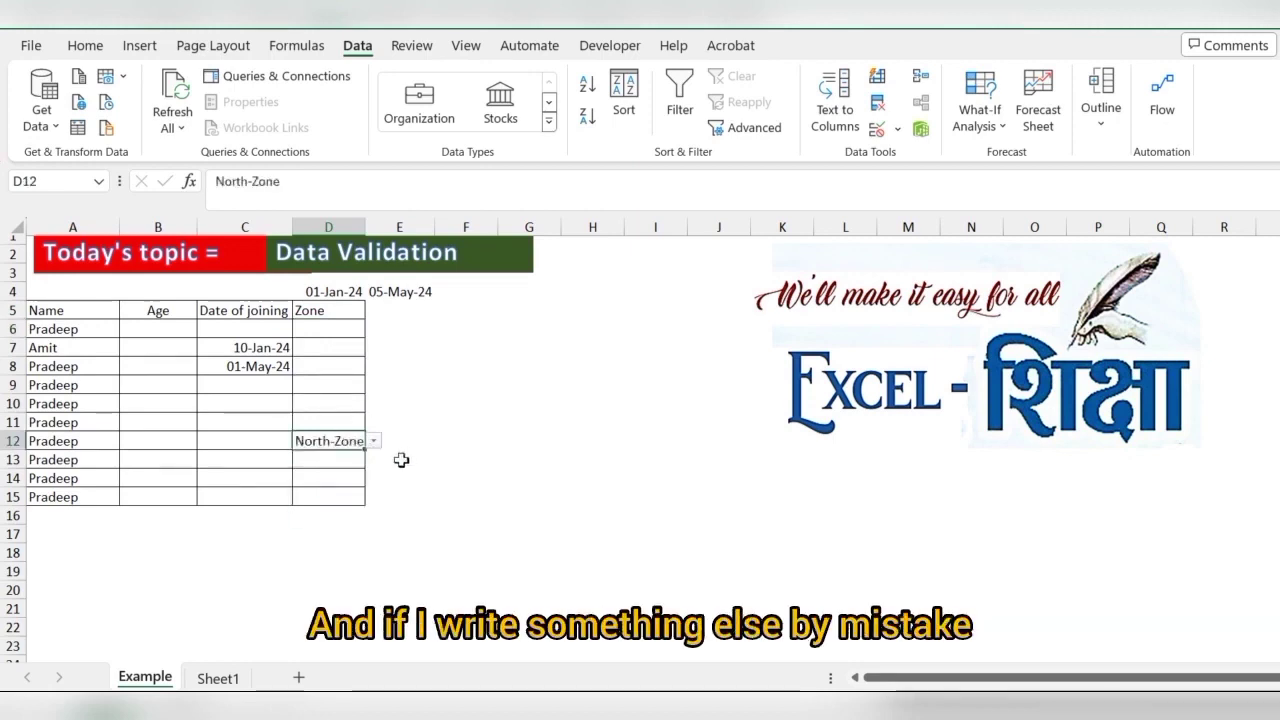
key(Delete)
text(fsdgfdf)
key(Return)
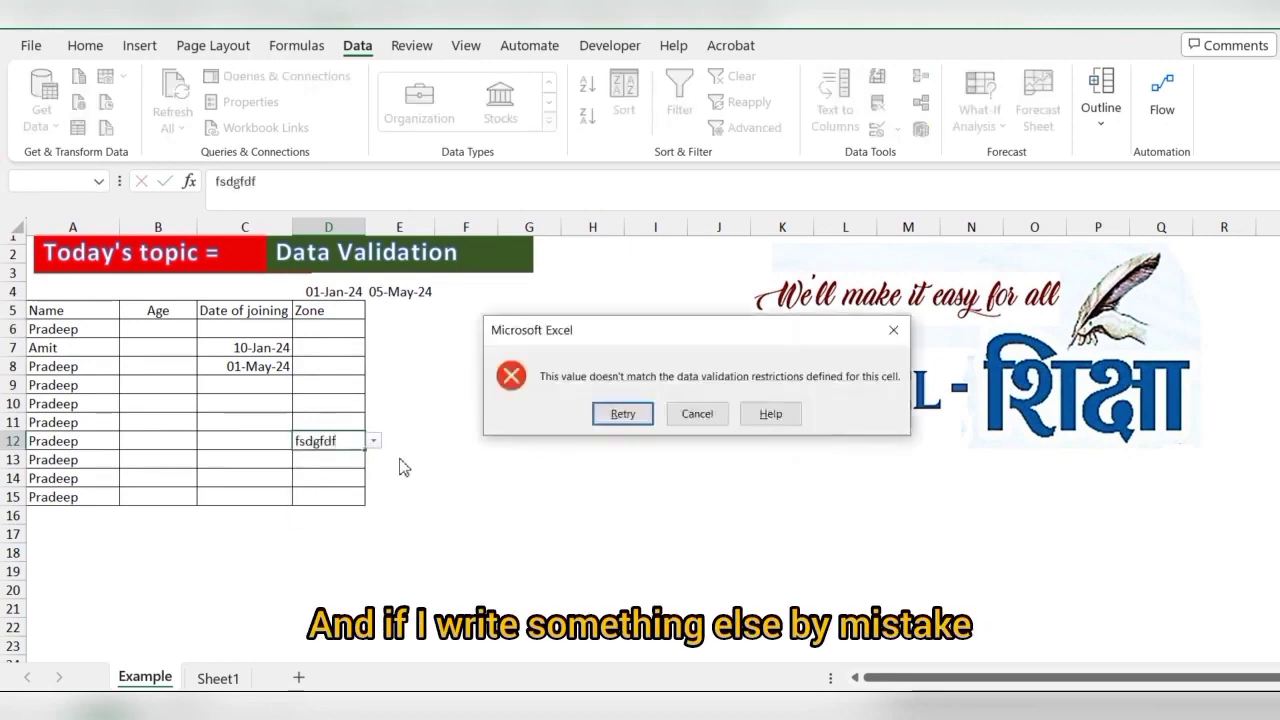
key(Return)
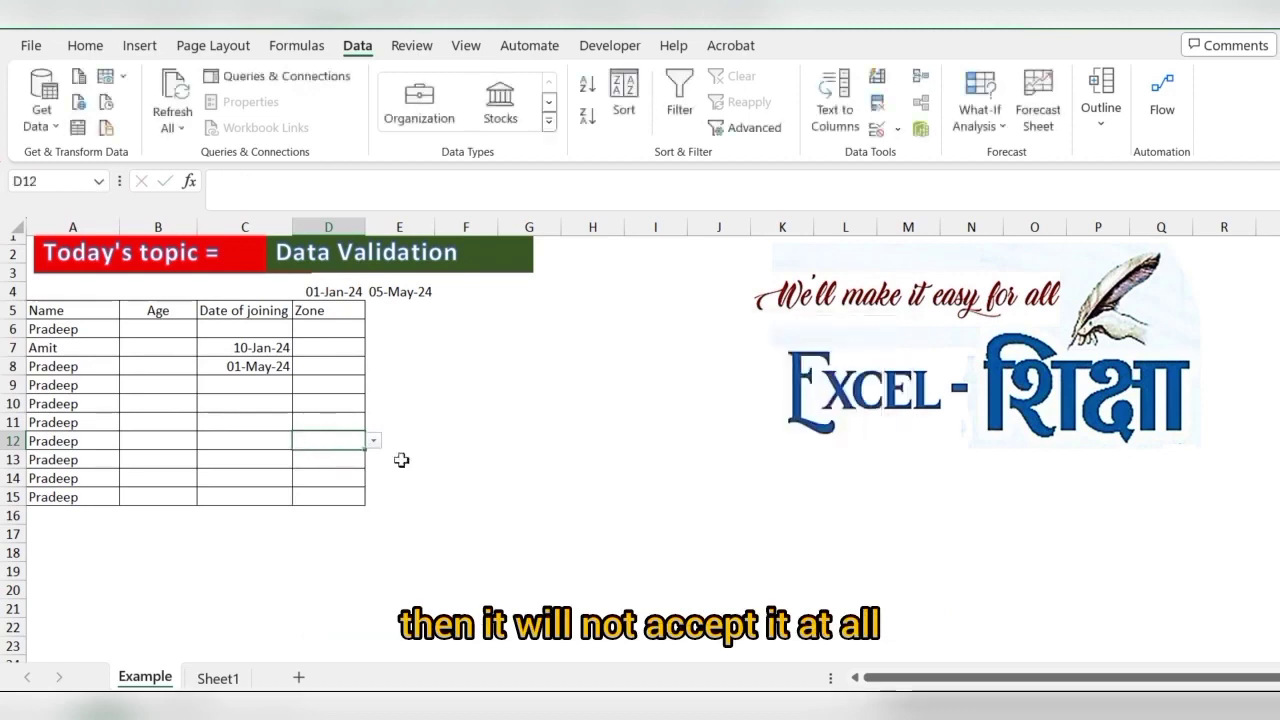
text(123)
key(Return)
Cancel the rejected entry and select the Delhi and zones list below the table in column A
key(Escape)
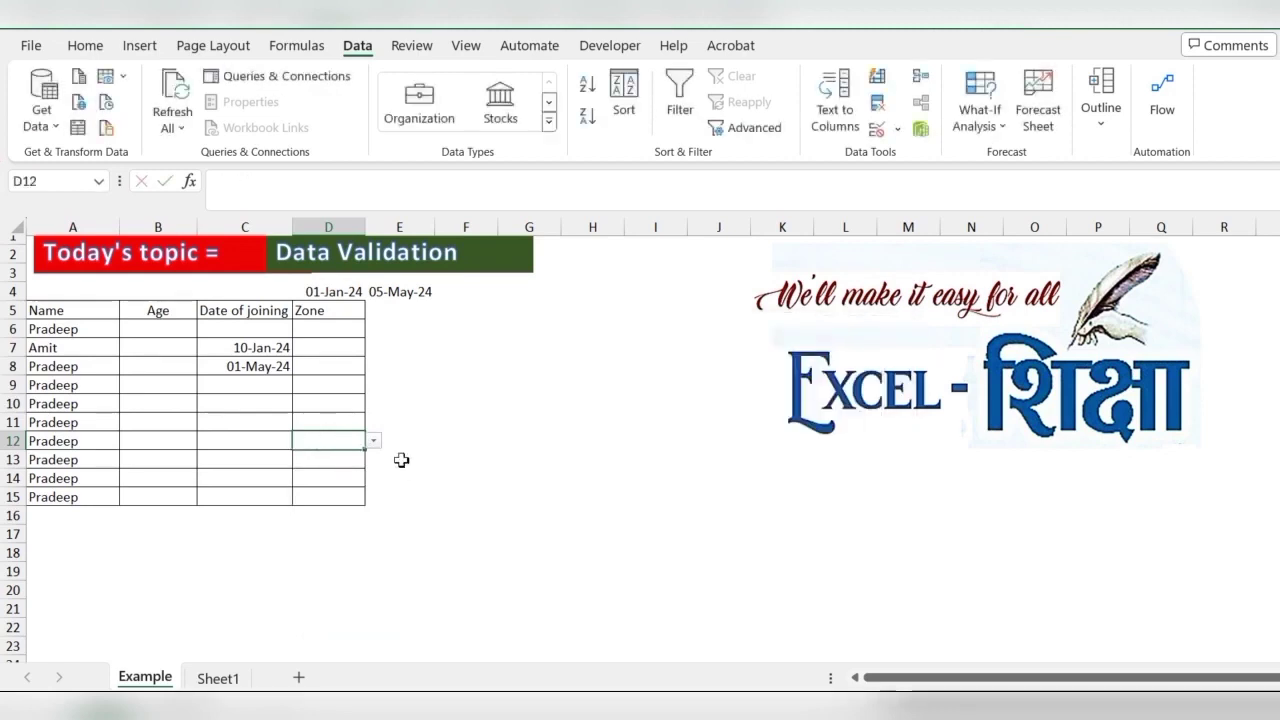
key(Up)
key(Up)
key(Up)
key(Up)
key(ctrl+shift+Down)
key(Up)
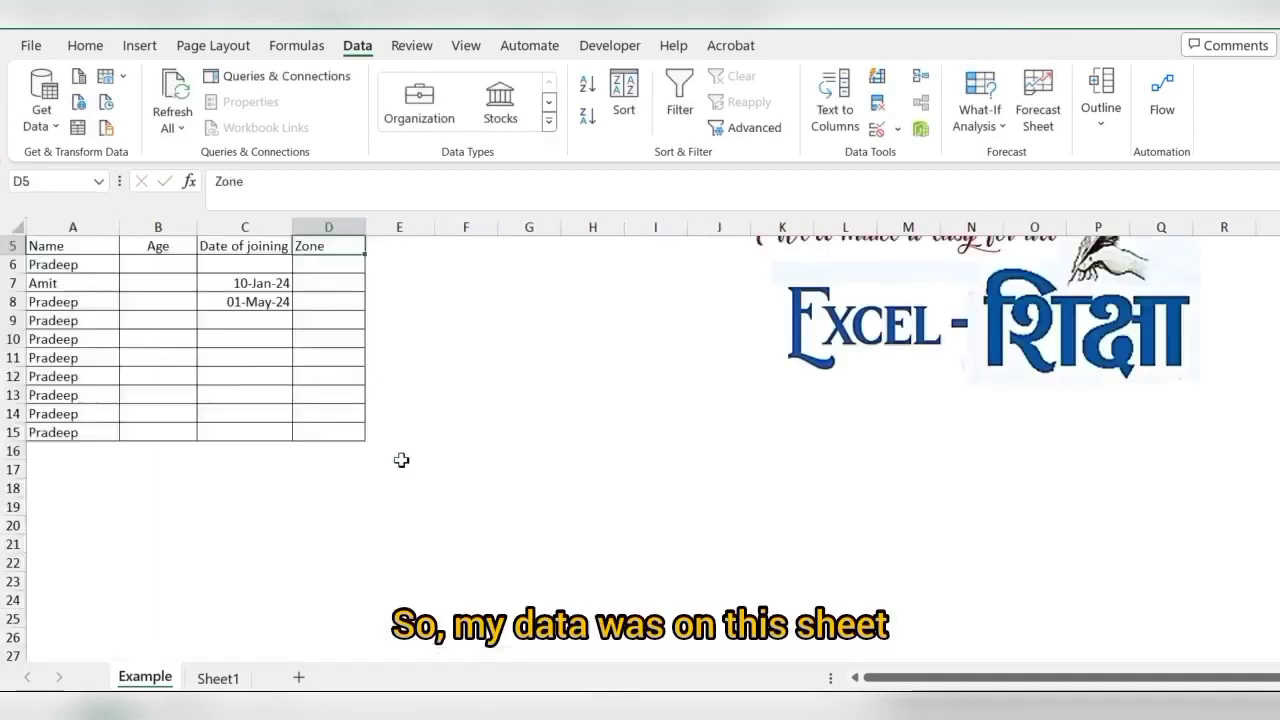
key(Down)
key(Down)
key(Down)
key(Down)
key(Down)
key(Down)
key(Down)
key(Down)
key(Down)
key(Down)
key(Down)
key(Left)
key(Left)
key(Left)
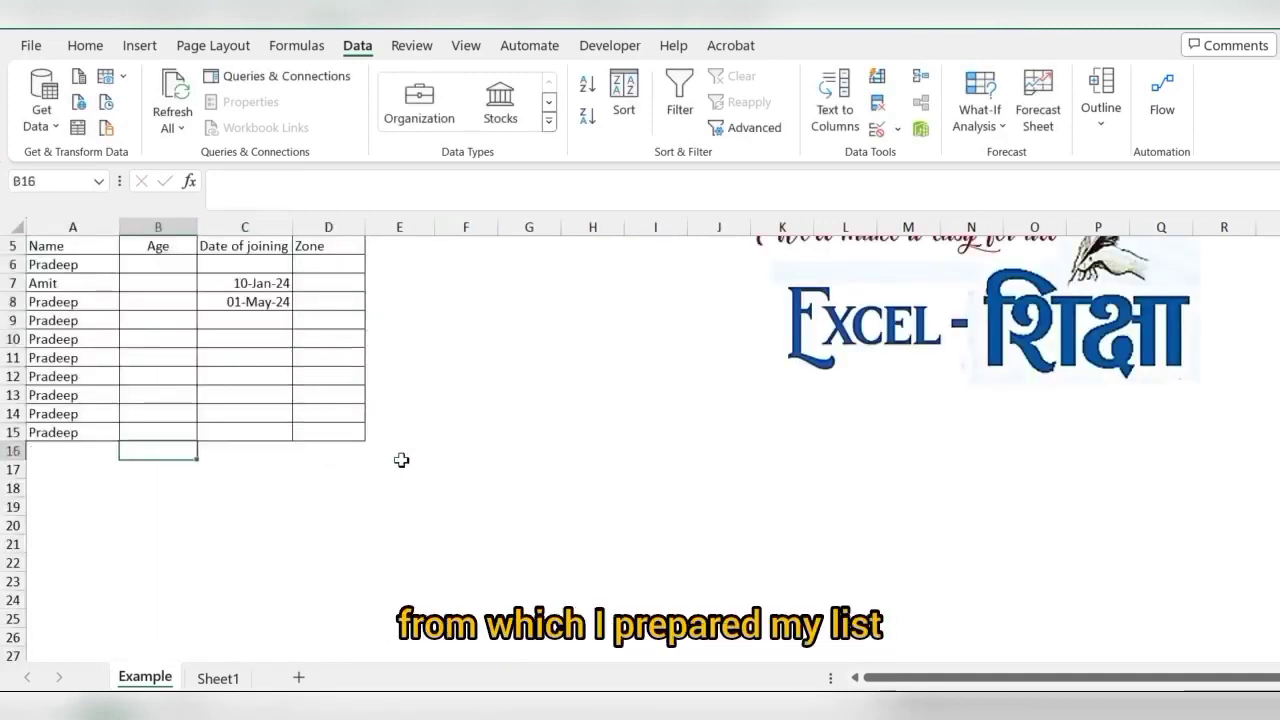
key(ctrl+Down)
key(Down)
key(ctrl+shift+Down)
key(ctrl+Up)
key(ctrl+Up)
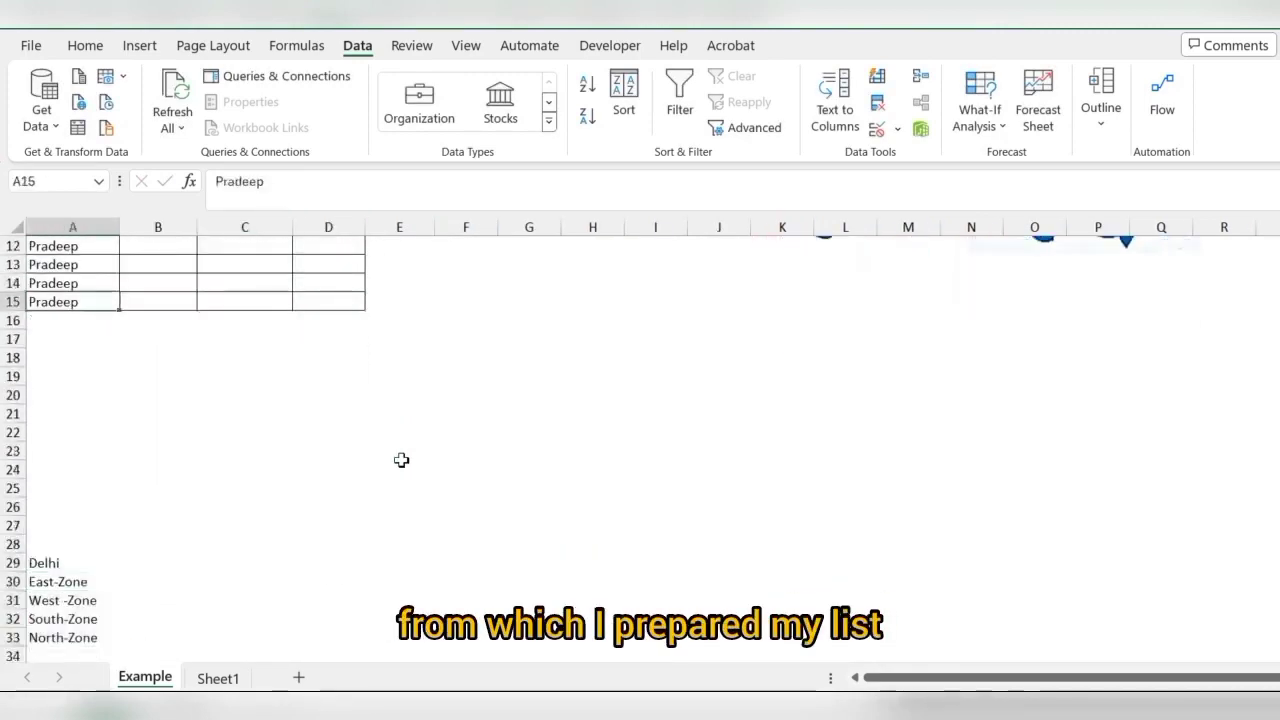
key(ctrl+Up)
key(Down)
key(Right)
key(Right)
key(Down)
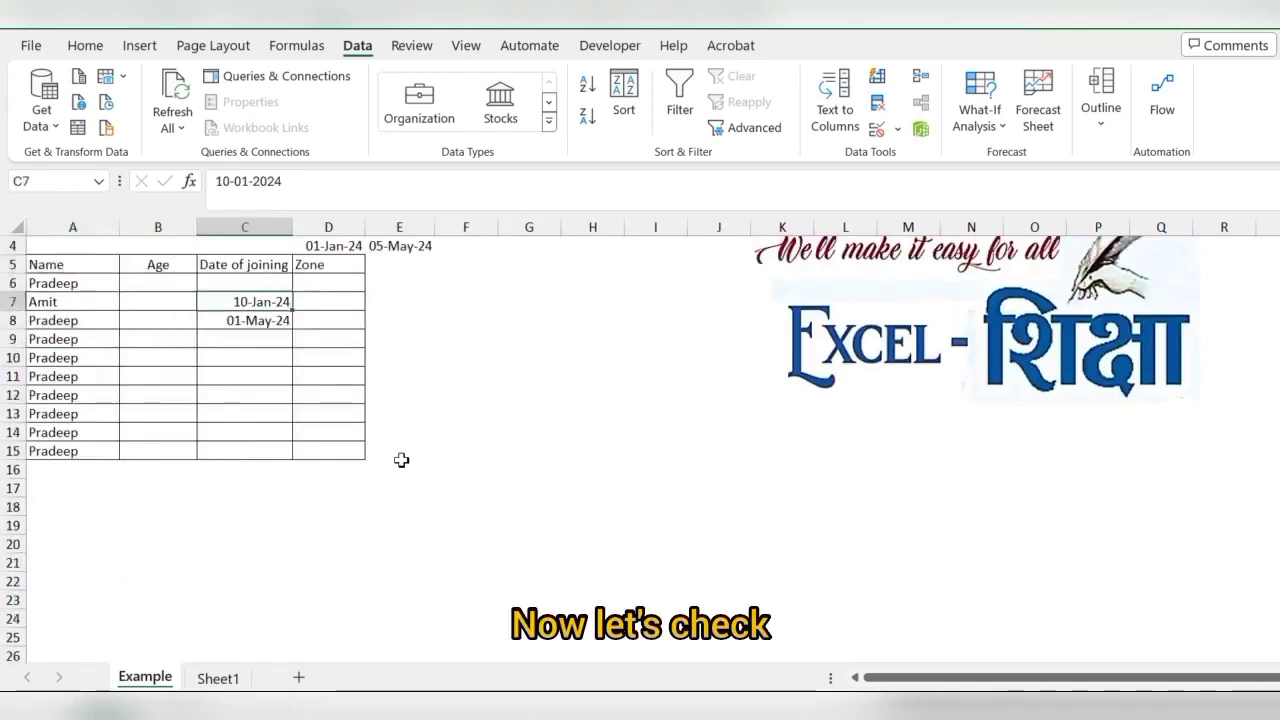
key(Down)
key(Down)
key(Down)
key(Down)
key(Down)
key(Down)
key(Left)
key(Left)
key(ctrl+Down)
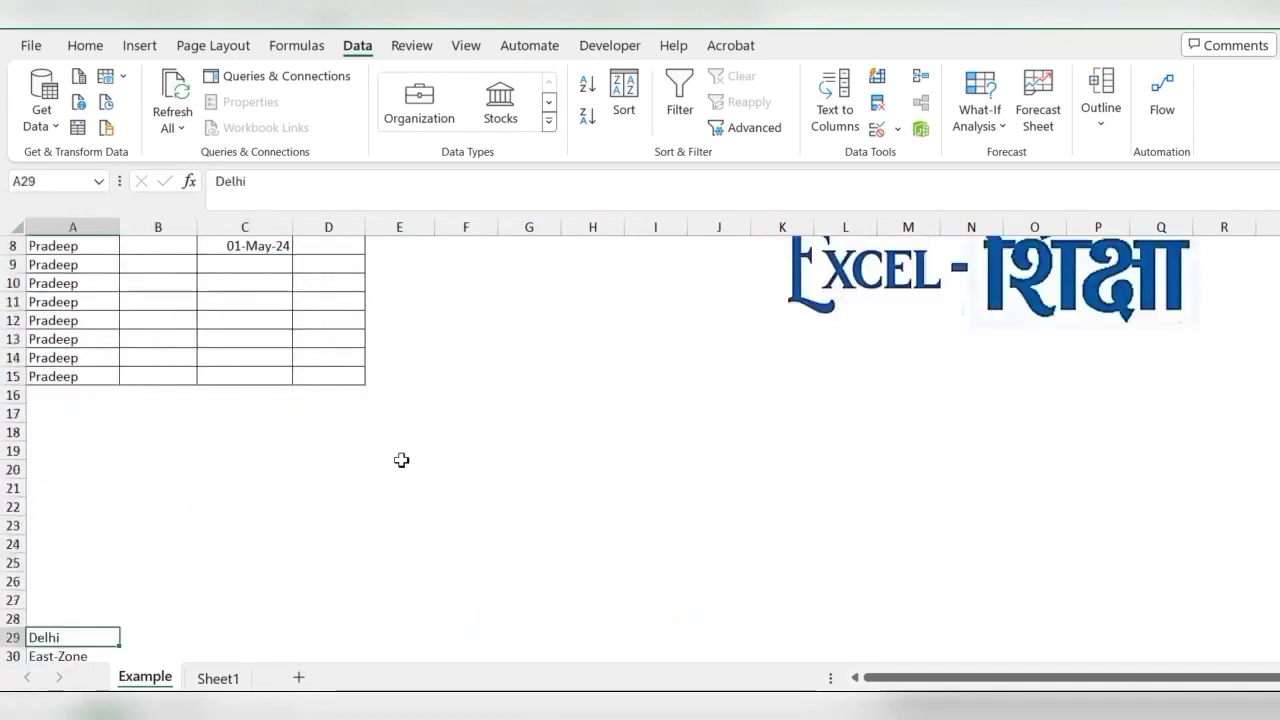
key(ctrl+shift+Down)
Cut the list and paste it into Sheet1 at C2, returning to the Example sheet
key(ctrl+x)
key(ctrl+Page_Down)
key(ctrl+v)
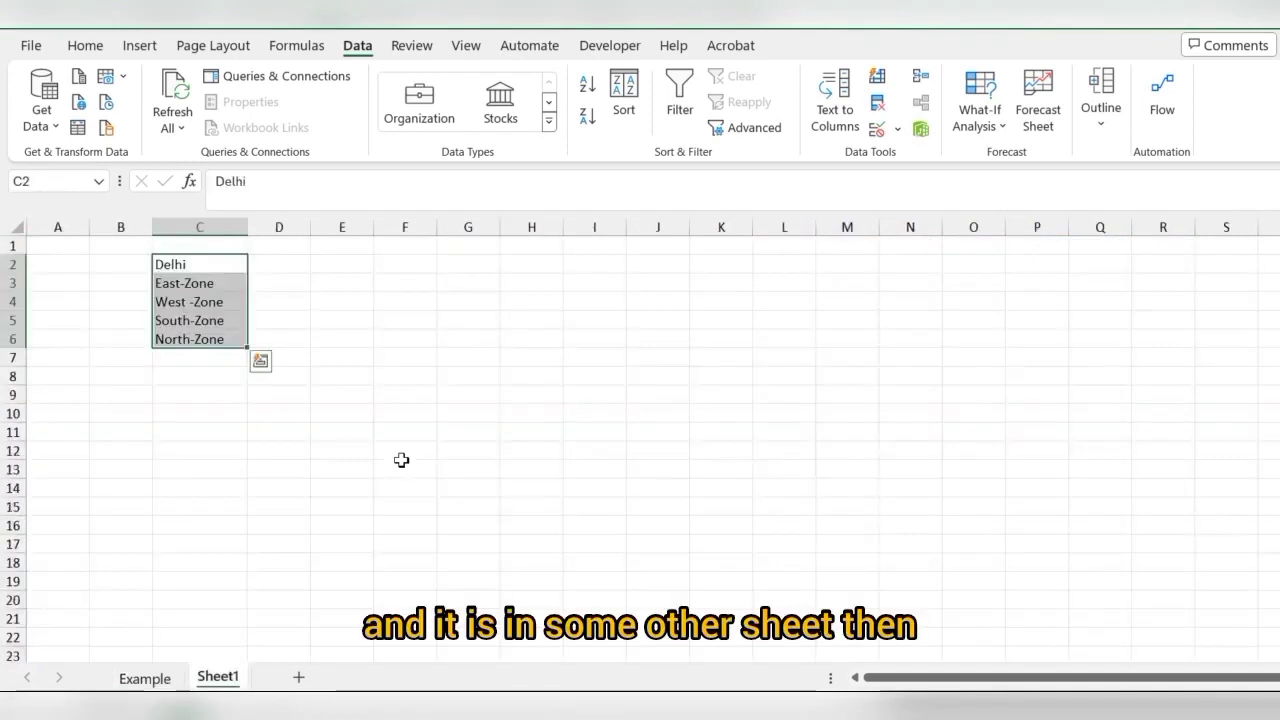
key(ctrl+Page_Up)
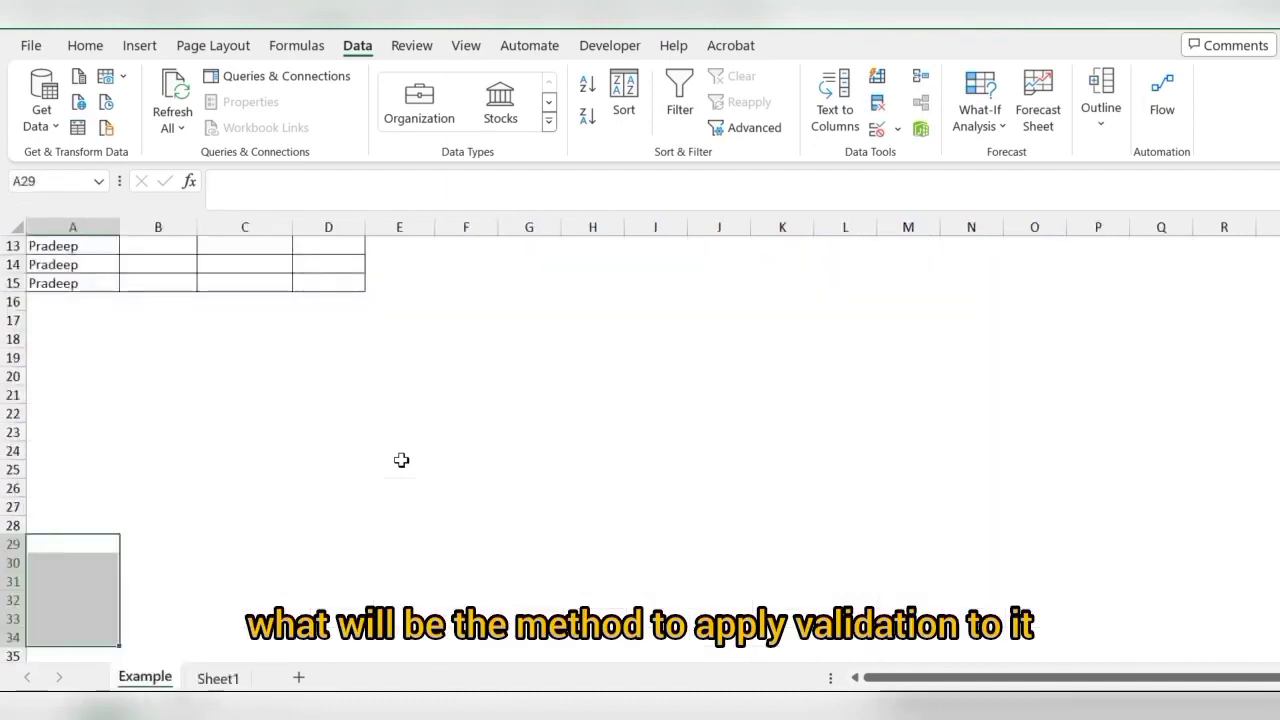
Select the Zone cells from D6 downward in the employee table
key(Up)
key(Up)
key(Up)
key(Up)
key(Up)
key(Up)
key(Up)
key(Down)
key(Down)
key(Down)
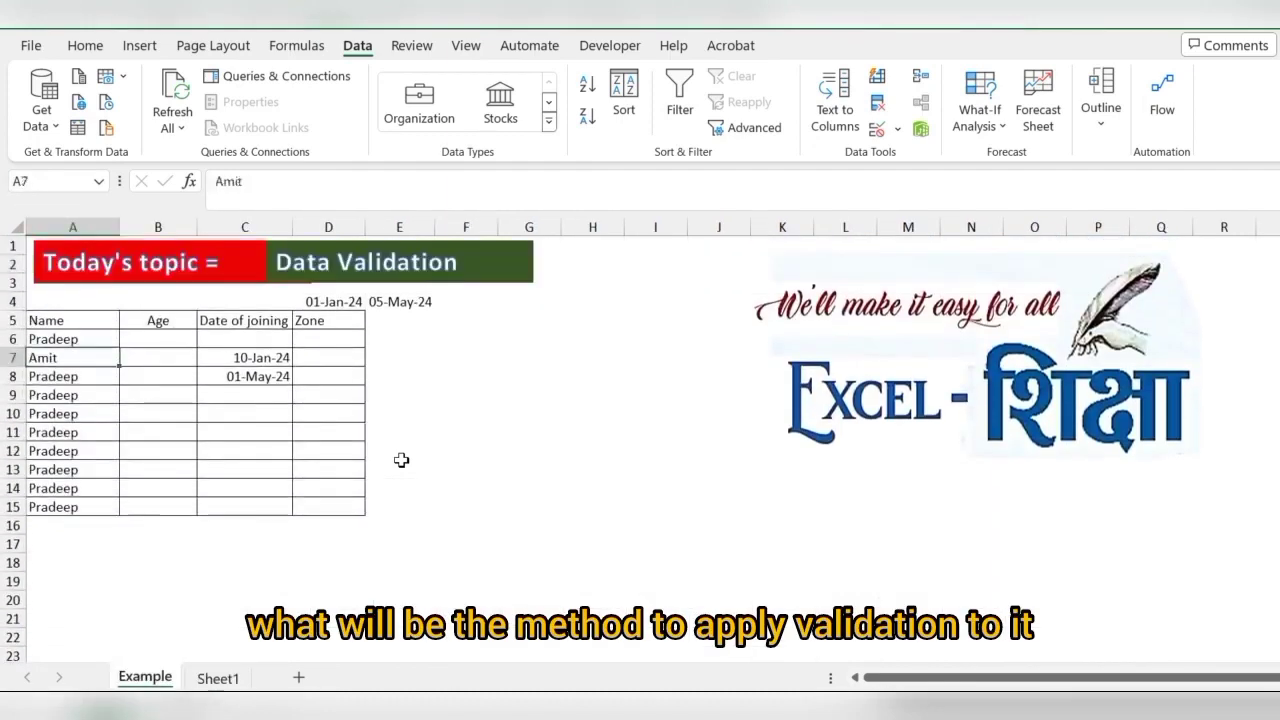
key(Right)
key(Right)
key(Right)
key(Up)
key(shift+Down)
key(shift+Down)
key(shift+Down)
key(shift+Down)
key(shift+Down)
key(shift+Down)
key(shift+Down)
key(shift+Down)
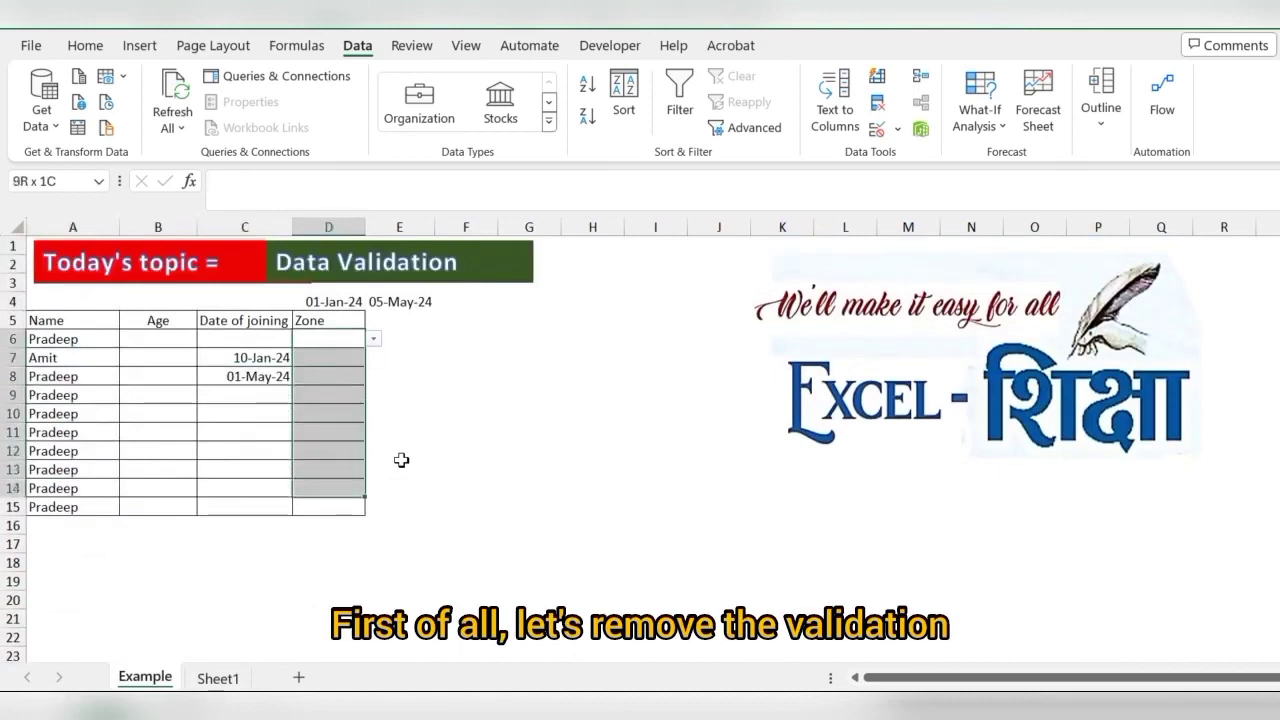
key(shift+Down)
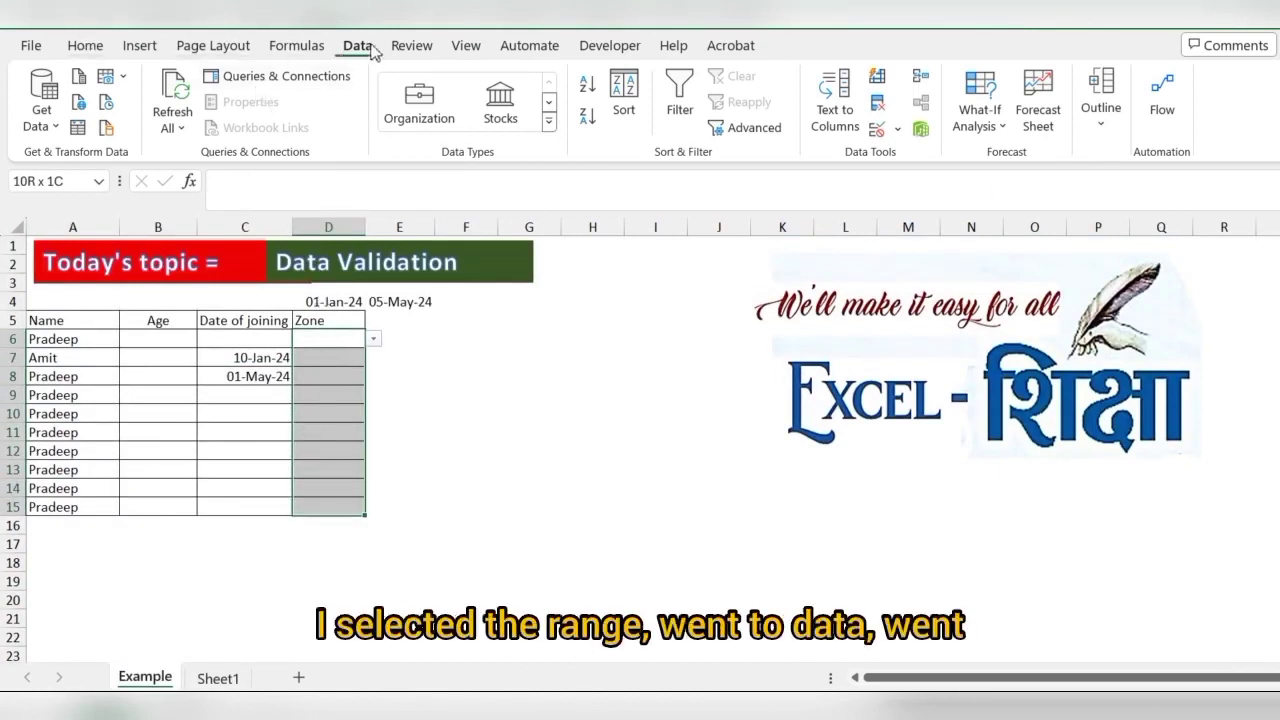
Clear all data validation from the selected Zone cells
click(899, 133)
click(925, 162)
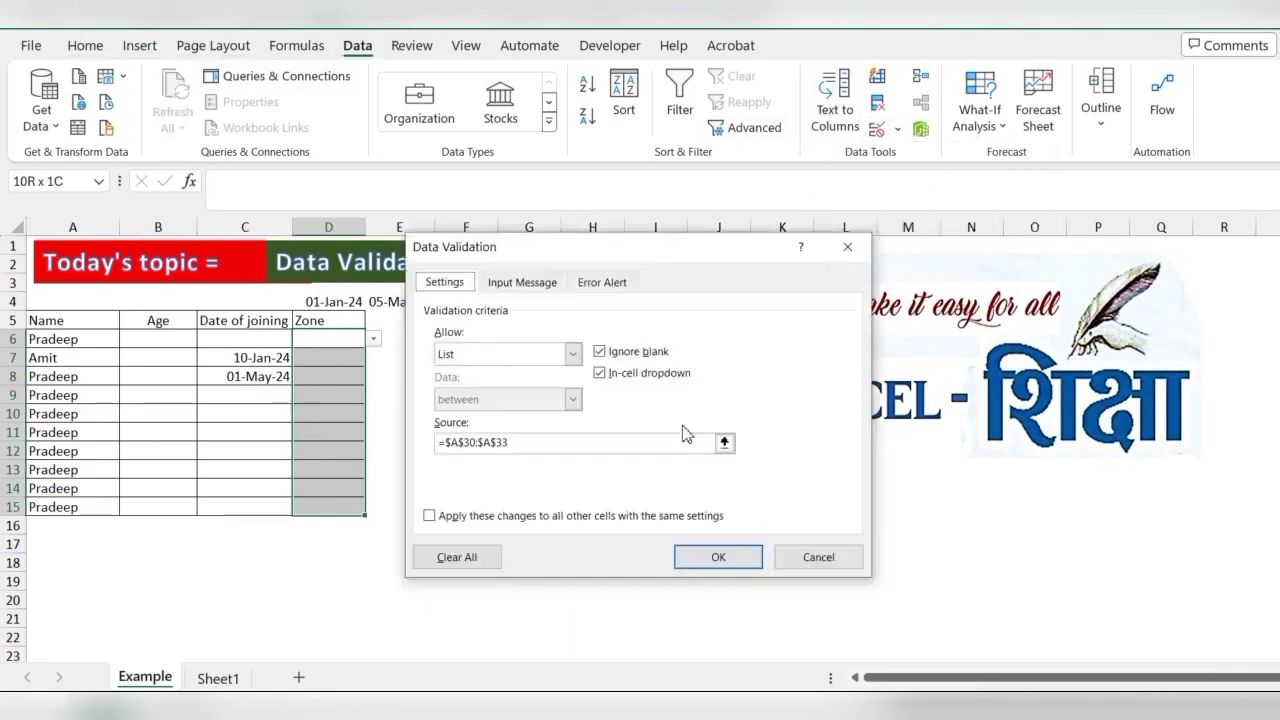
click(457, 559)
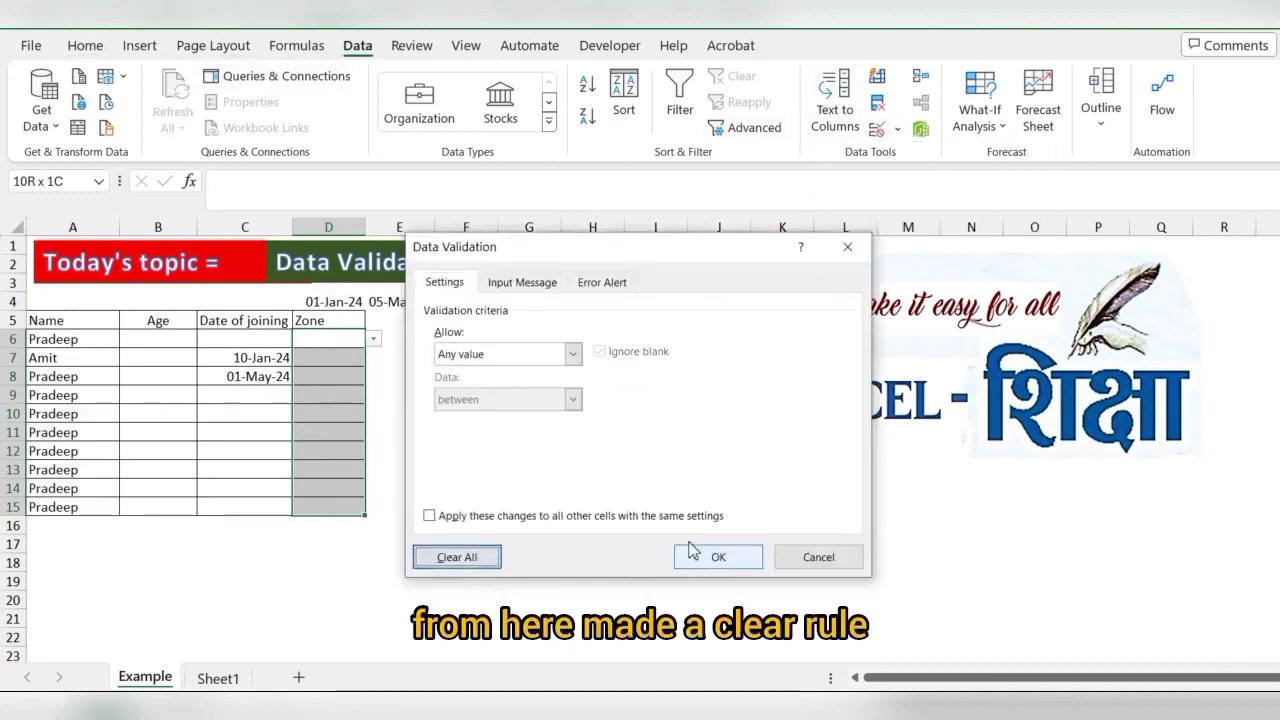
click(737, 566)
Confirm D8 has no dropdown and reselect the Zone cells D6:D15
click(465, 487)
click(362, 378)
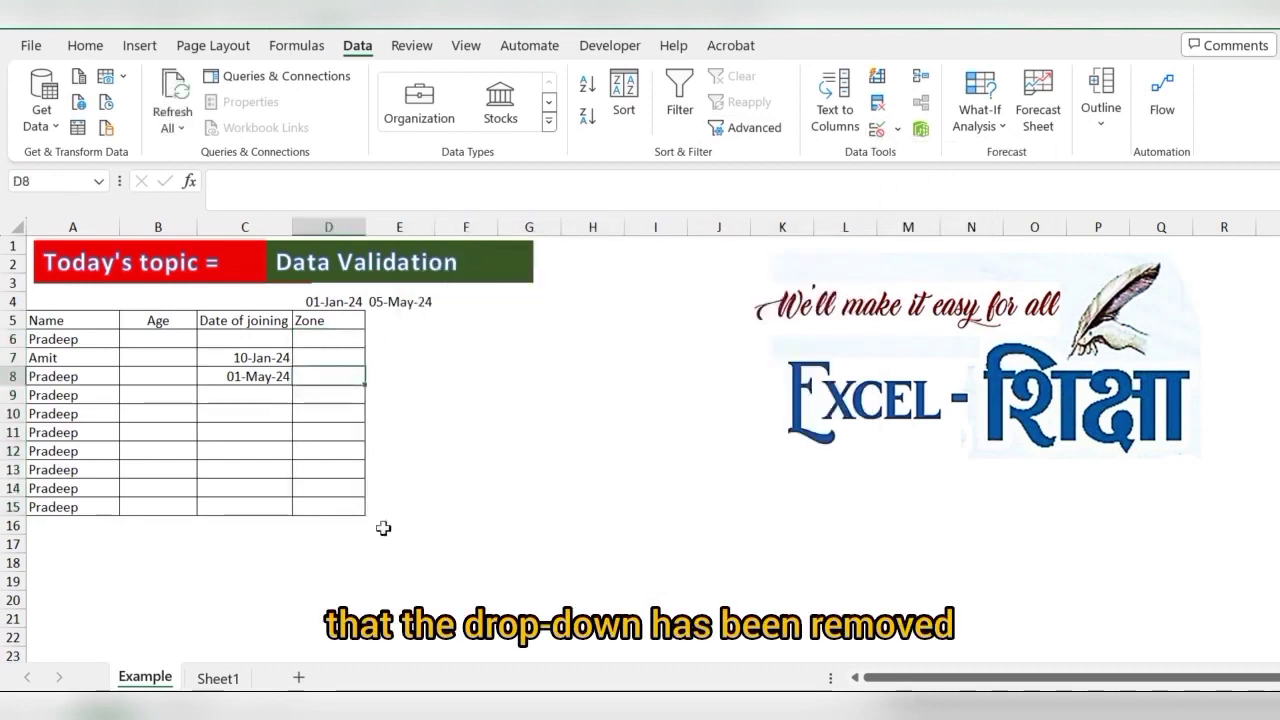
click(364, 553)
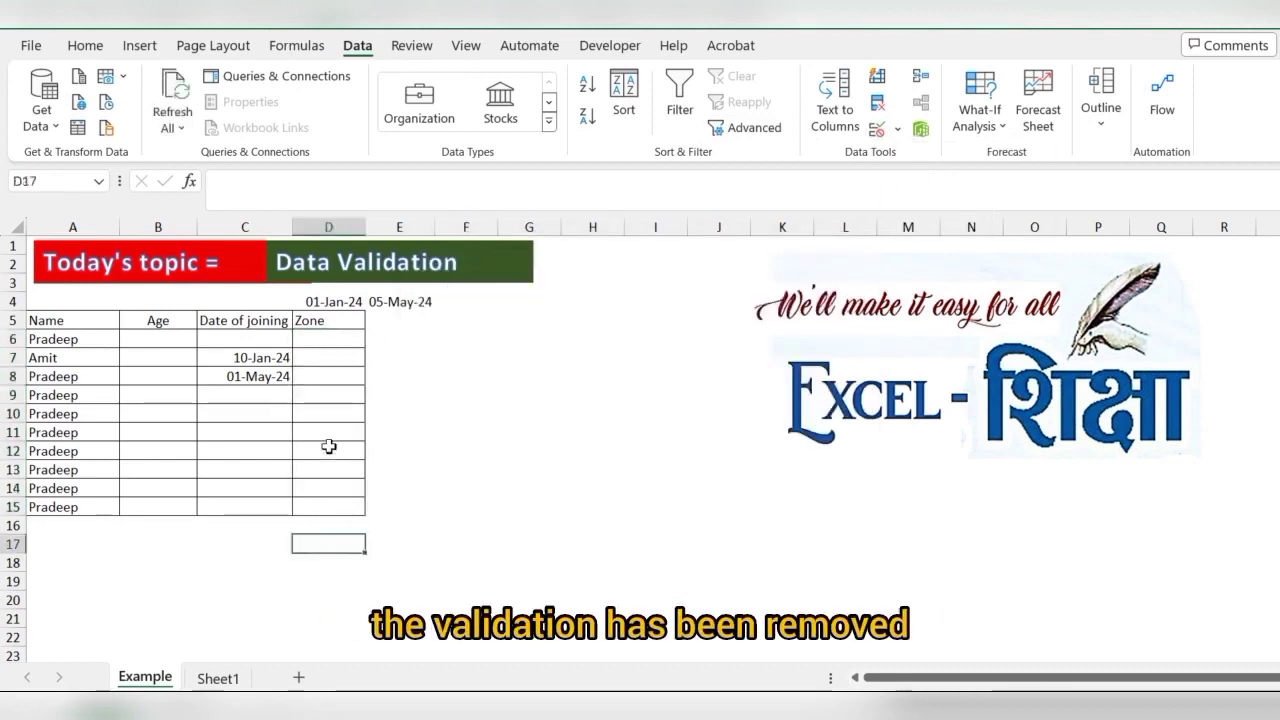
drag(337, 340, 329, 517)
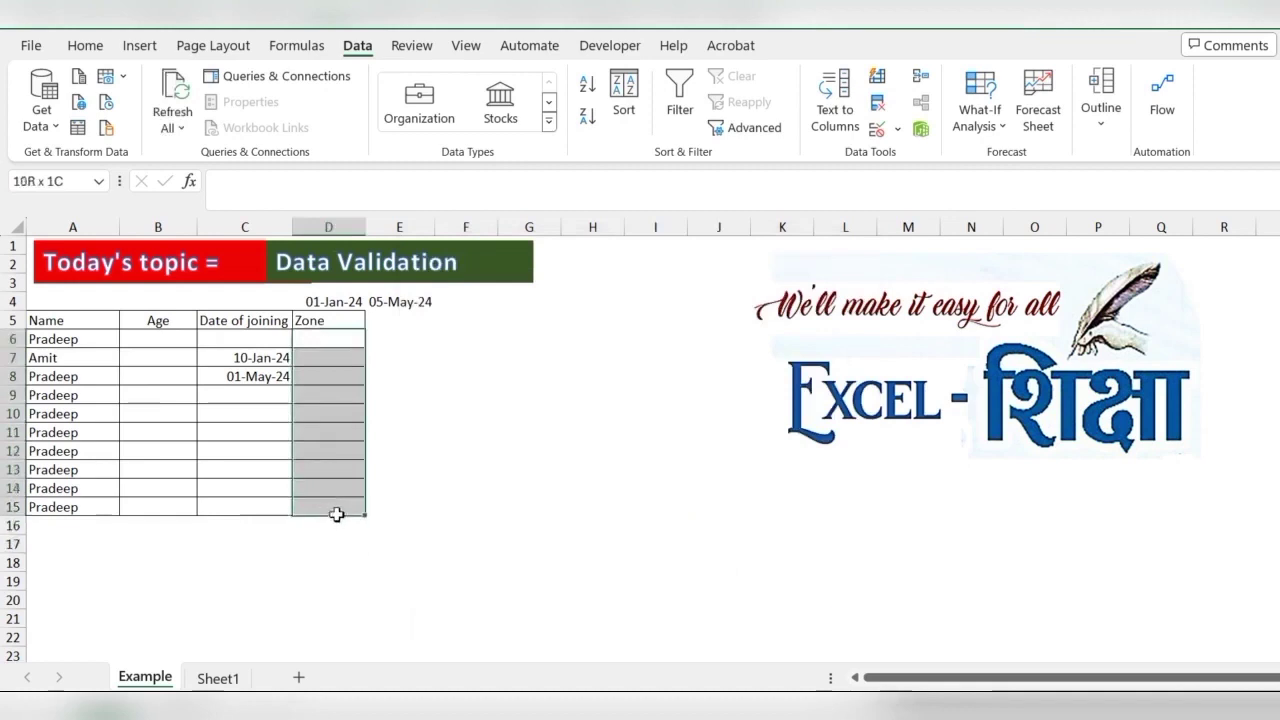
Give the Zone cells List validation sourced from Sheet1's zones in C3:C6
click(899, 129)
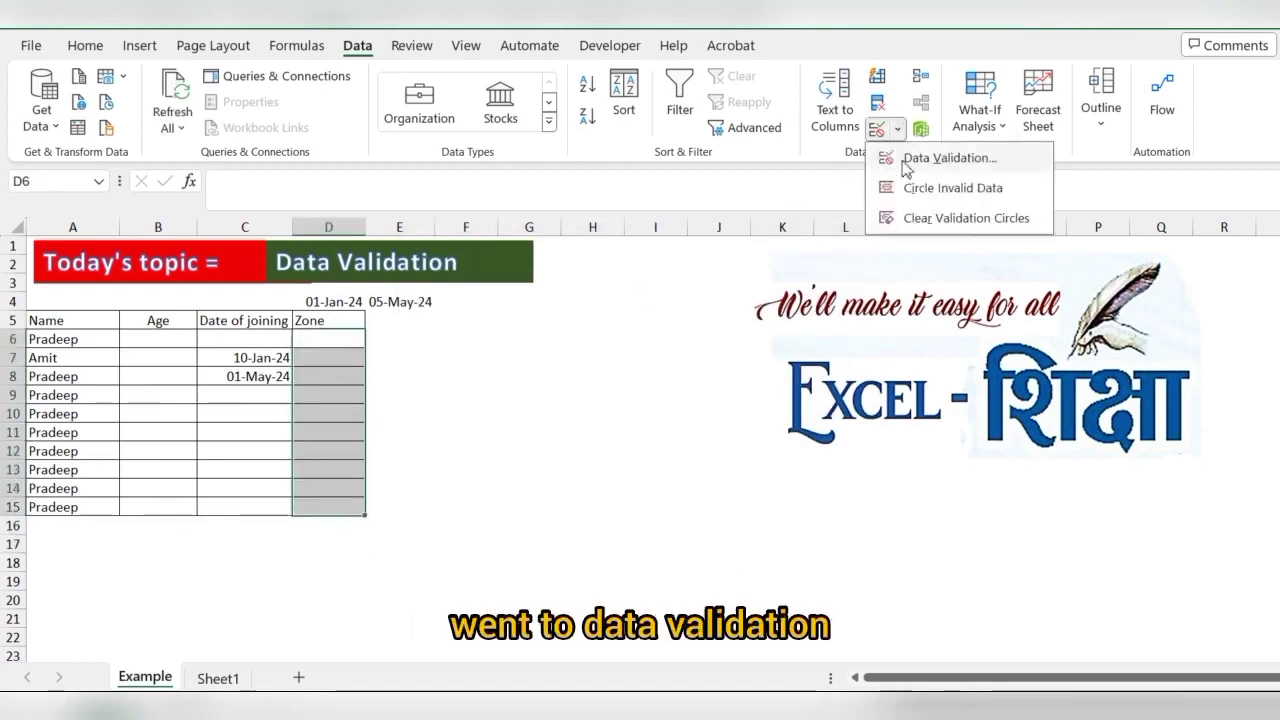
click(905, 158)
click(573, 357)
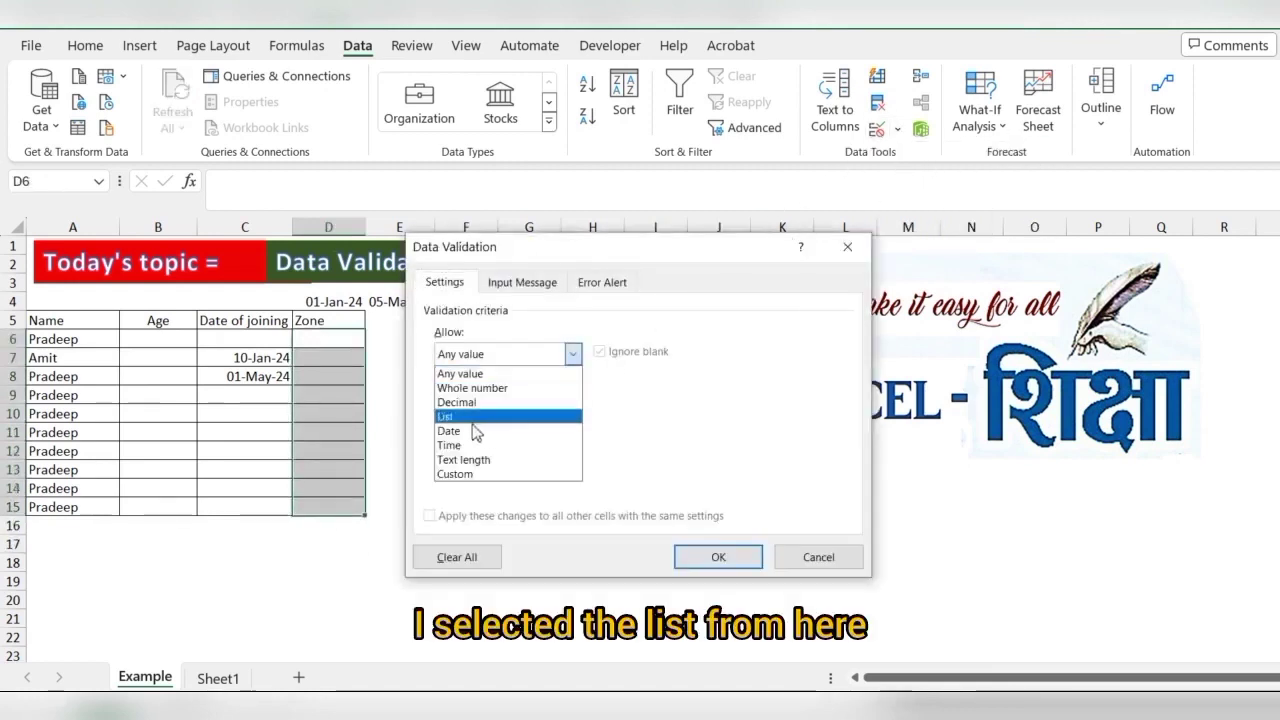
click(460, 409)
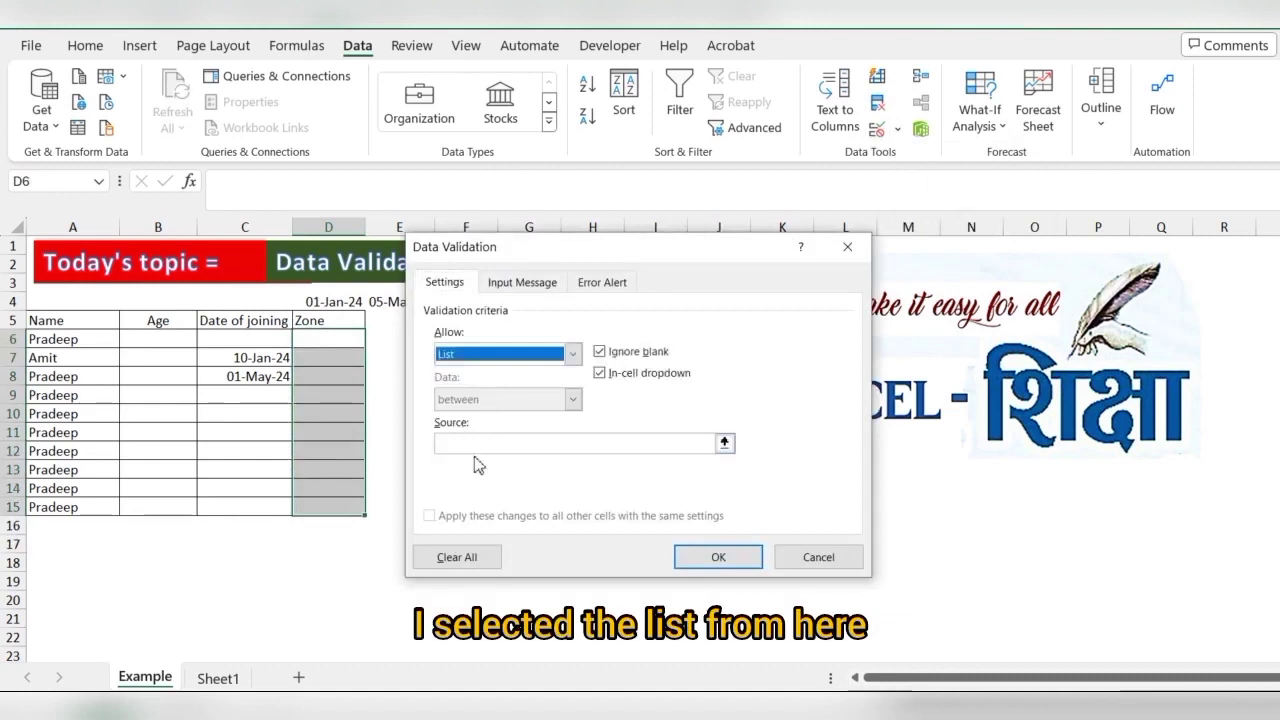
click(724, 442)
click(220, 679)
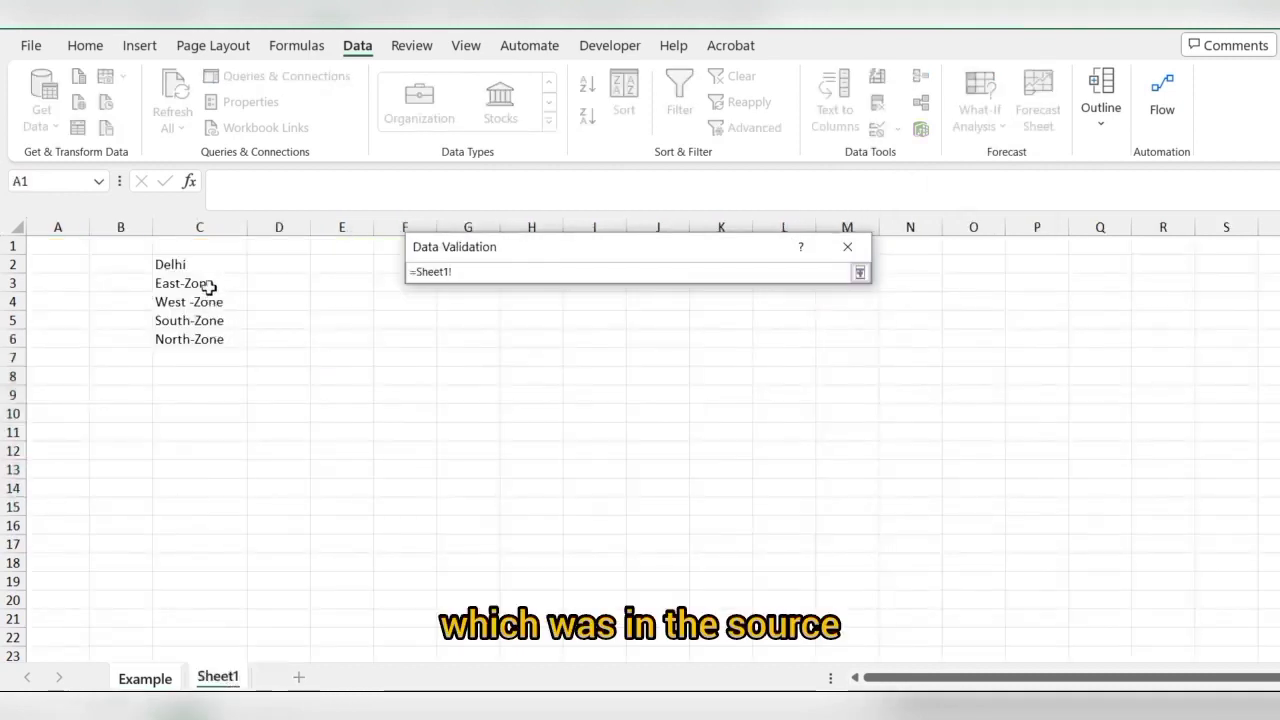
drag(205, 285, 206, 340)
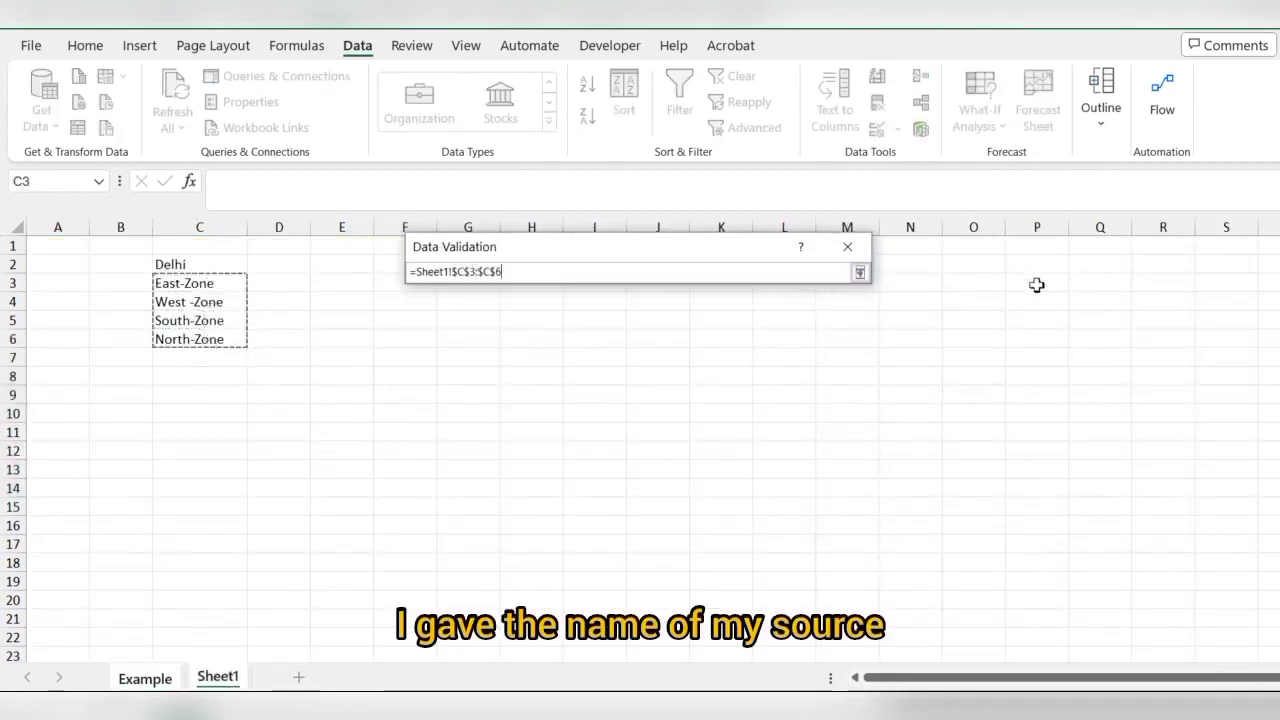
click(860, 274)
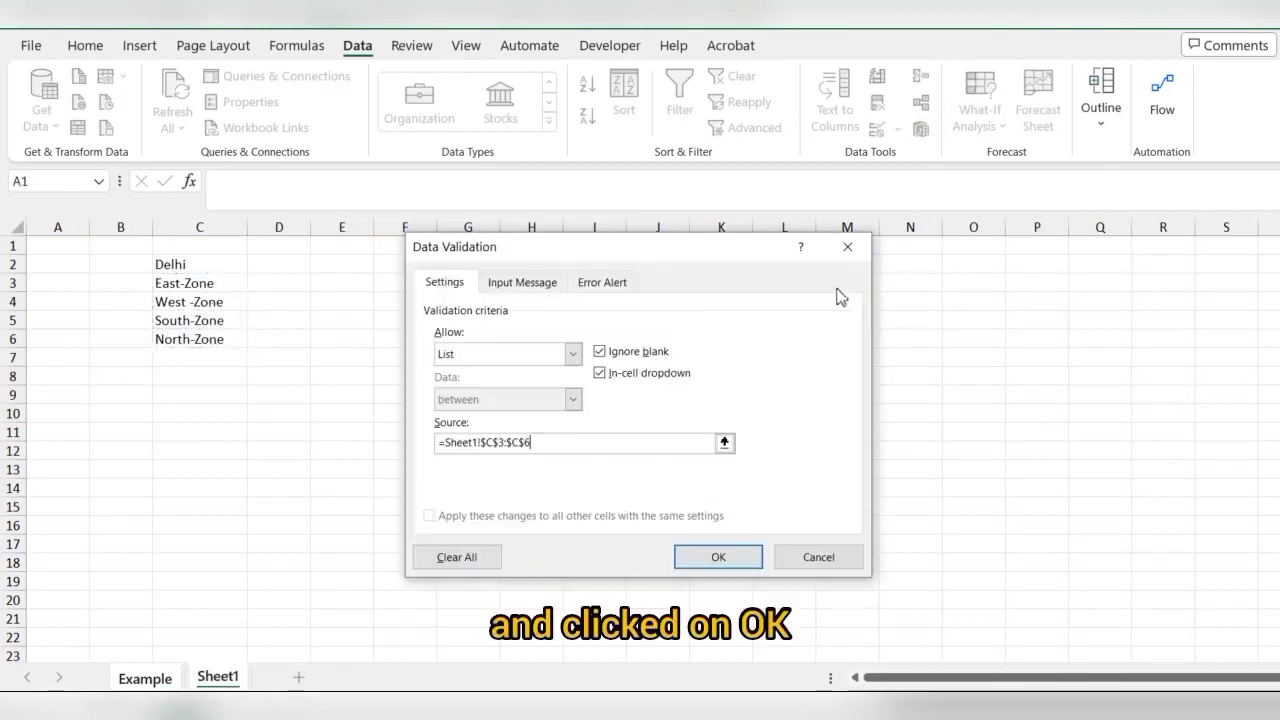
click(718, 555)
Test the dropdown with North-Zone in D7 and West -Zone in D11, then select D7:D12
click(412, 476)
click(330, 357)
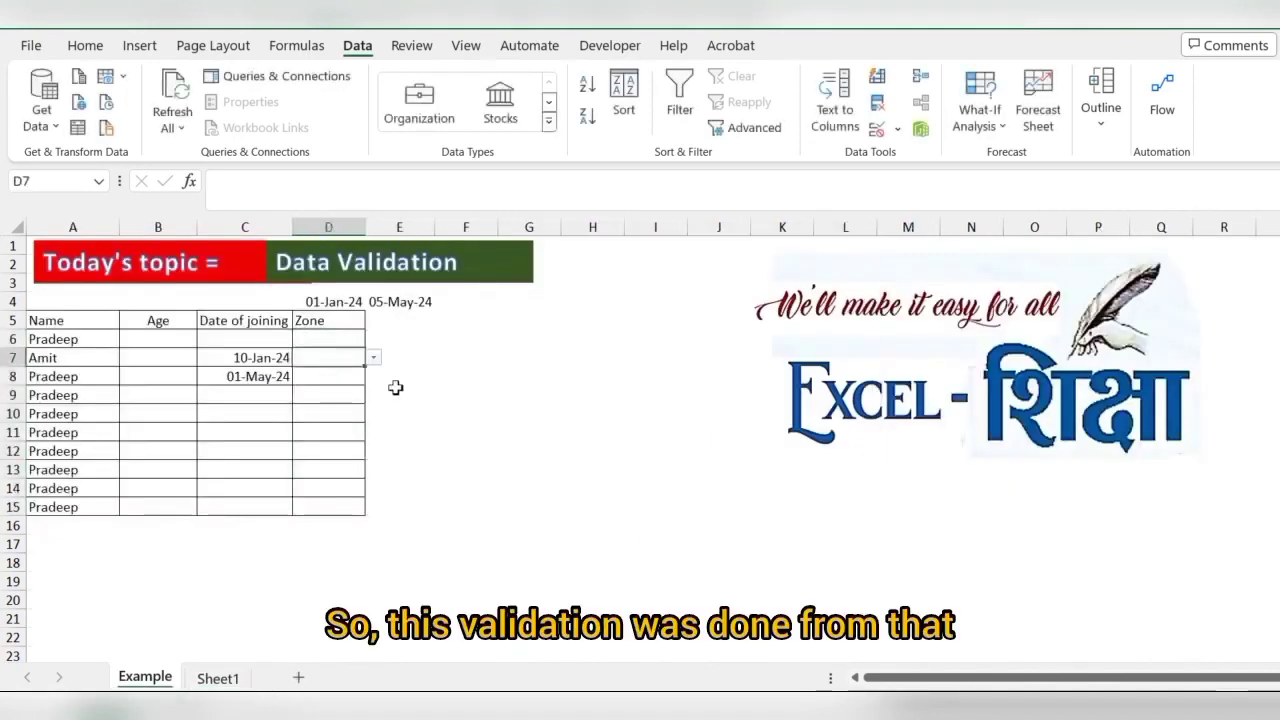
click(377, 360)
click(324, 430)
click(337, 432)
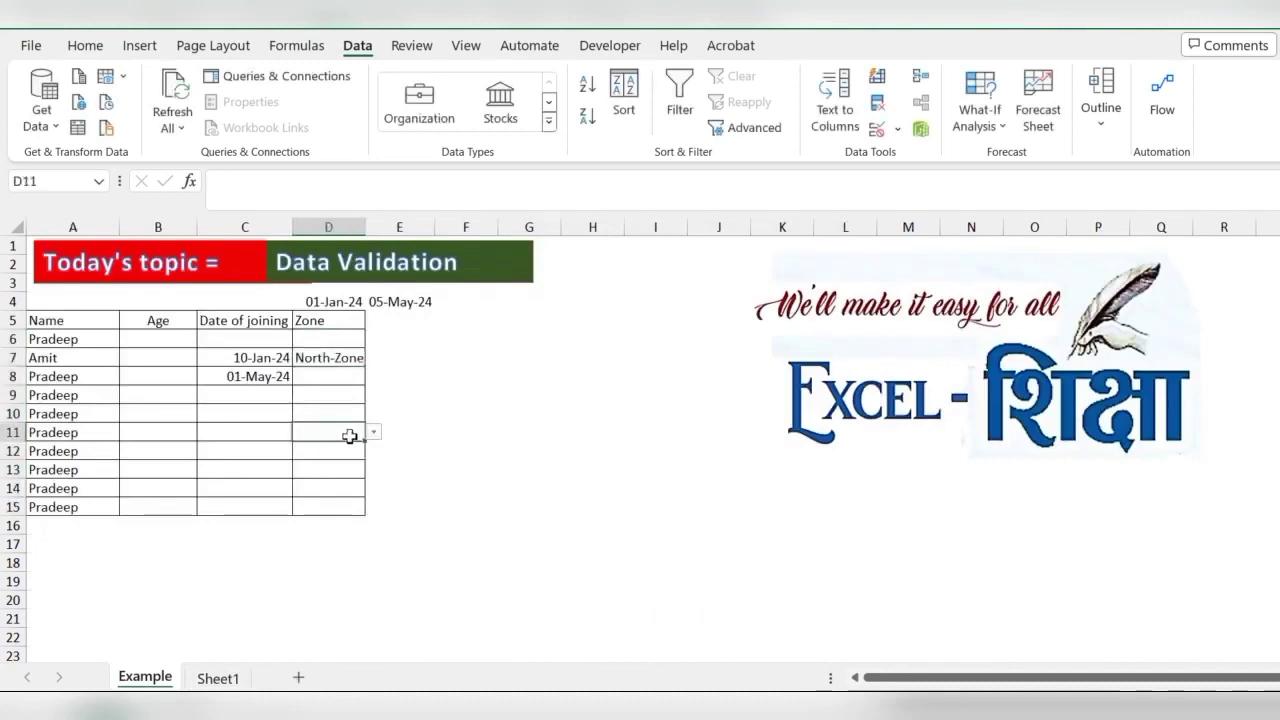
click(373, 432)
click(337, 468)
click(405, 510)
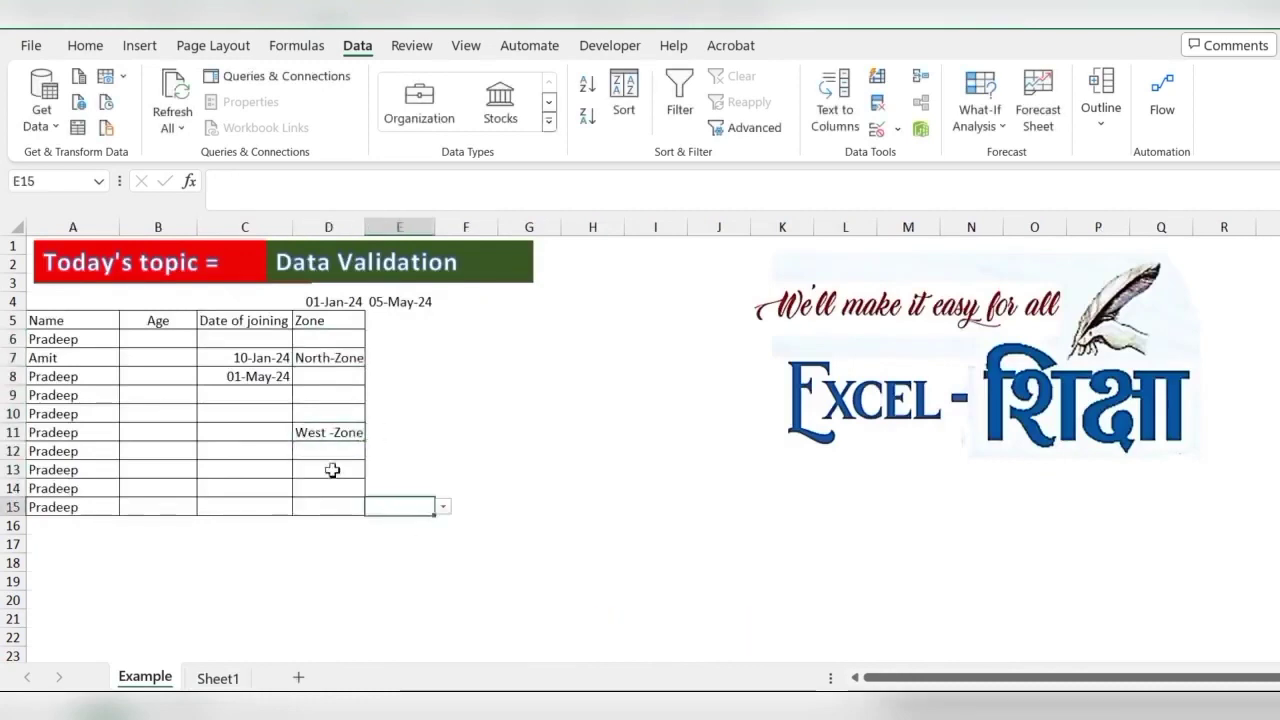
drag(328, 360, 333, 452)
Delete the test zone entries and clear all validation from the Zone cells D6:D15
key(Delete)
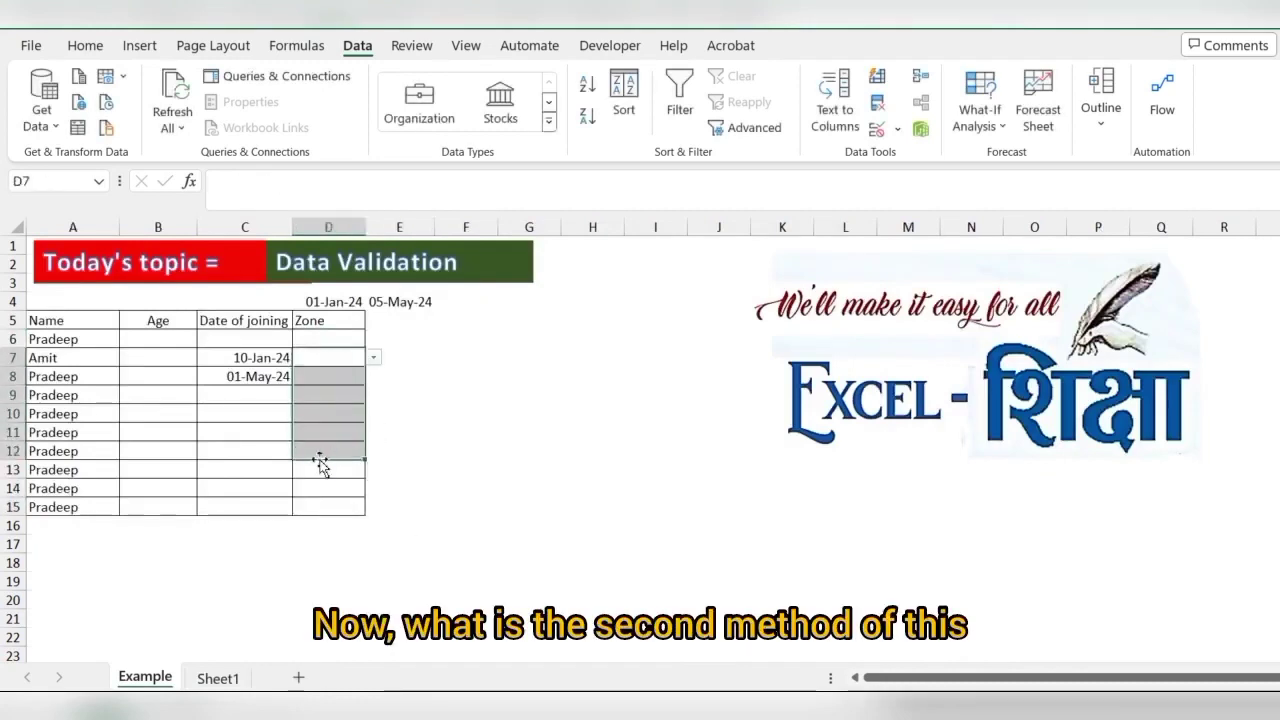
key(Up)
key(shift+Down)
key(shift+Down)
key(shift+Down)
key(shift+Down)
key(shift+Down)
key(shift+Down)
key(shift+Down)
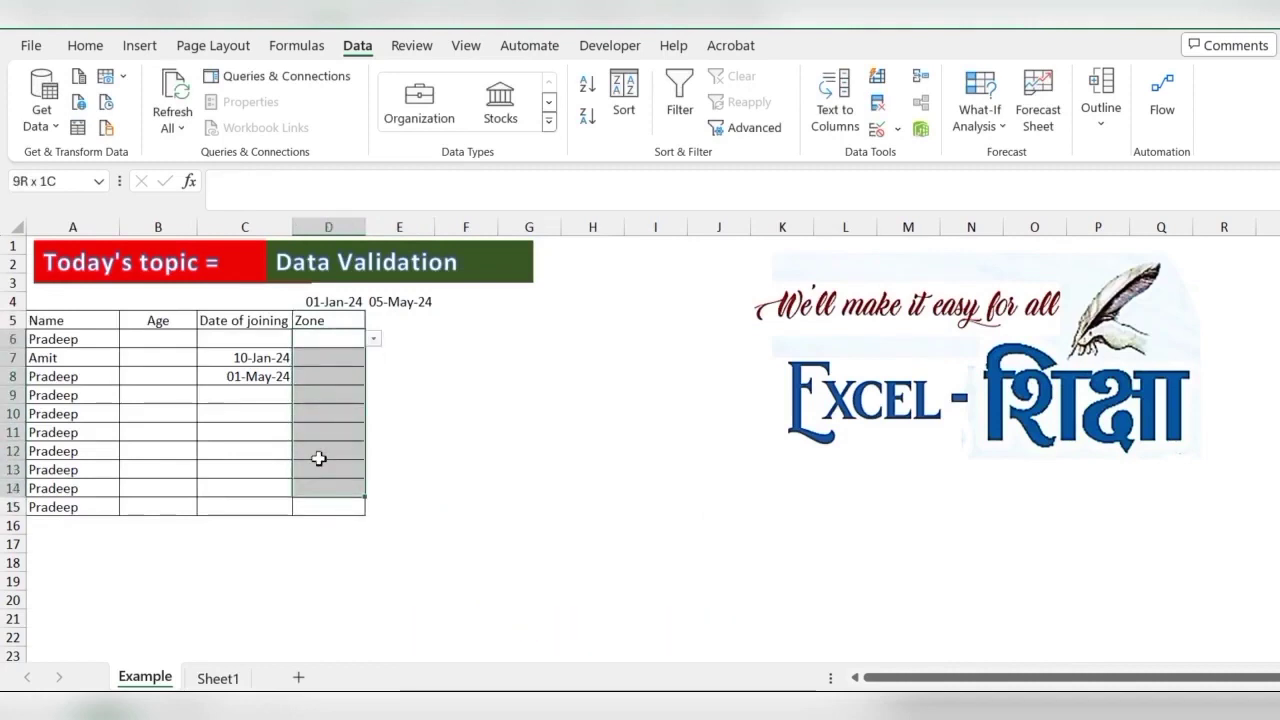
click(885, 130)
click(905, 157)
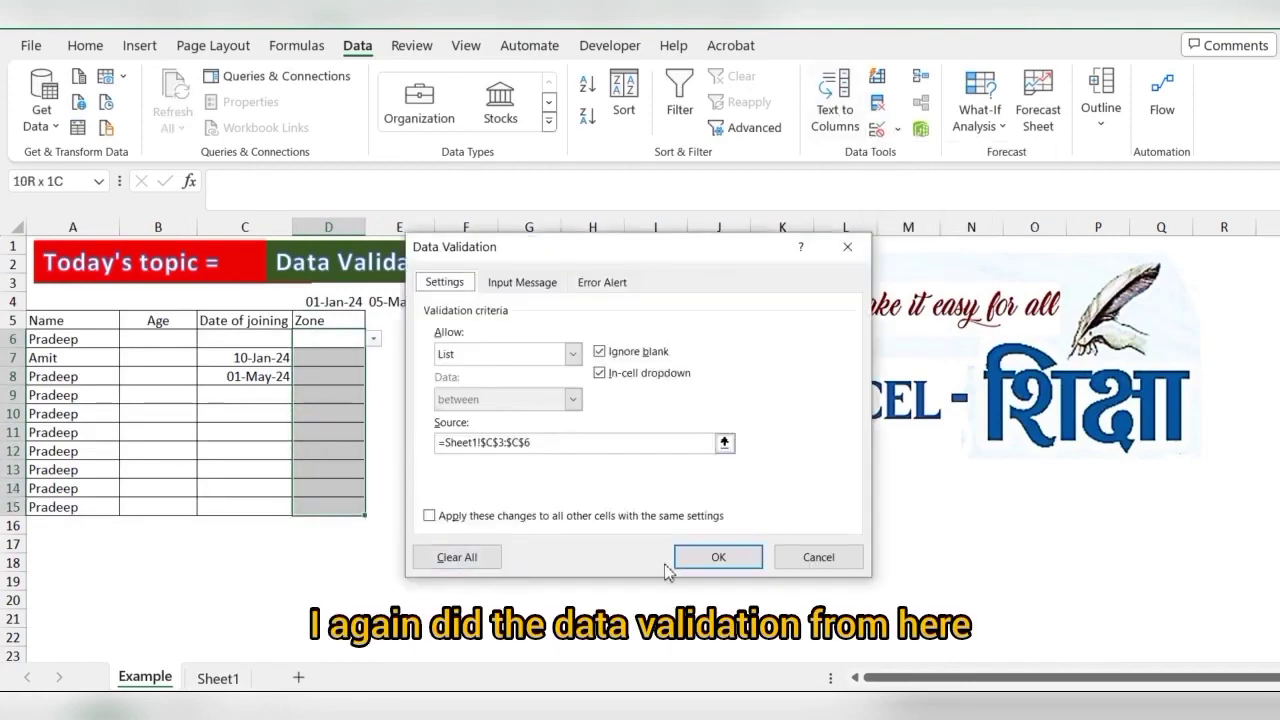
click(440, 556)
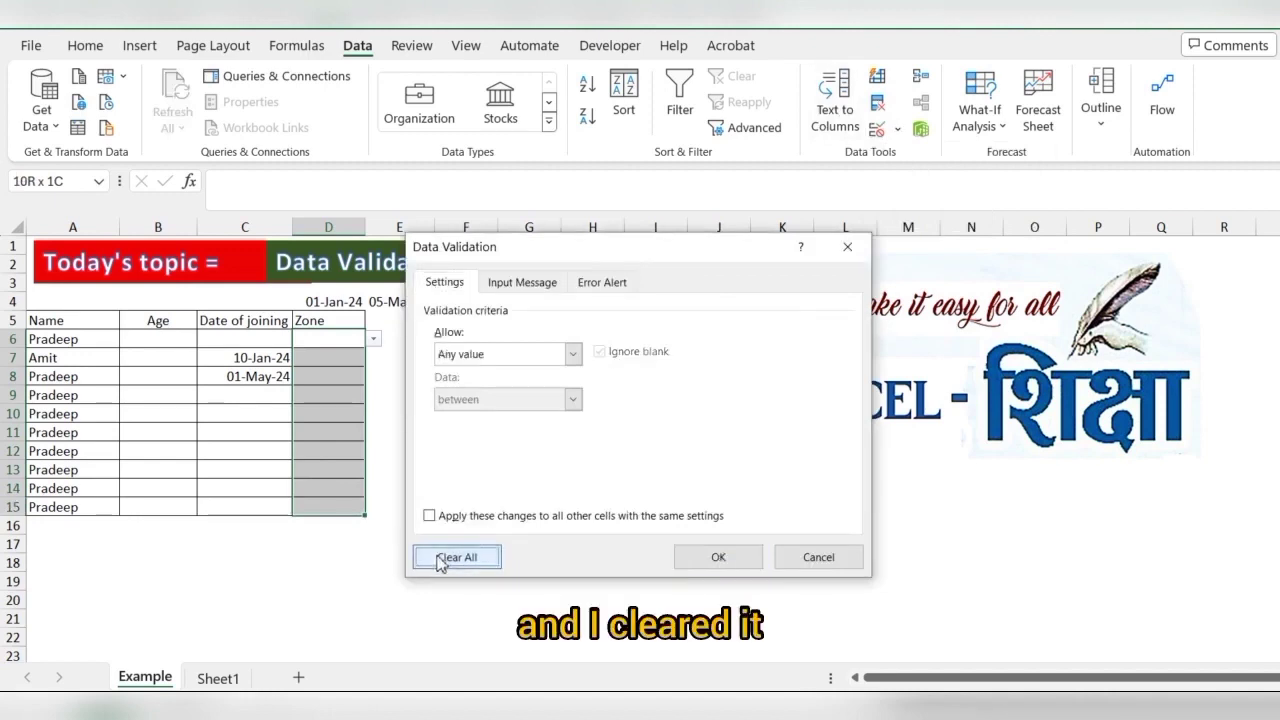
click(716, 557)
click(529, 580)
Define the name Zone for Sheet1's zone entries C3:C6
click(217, 678)
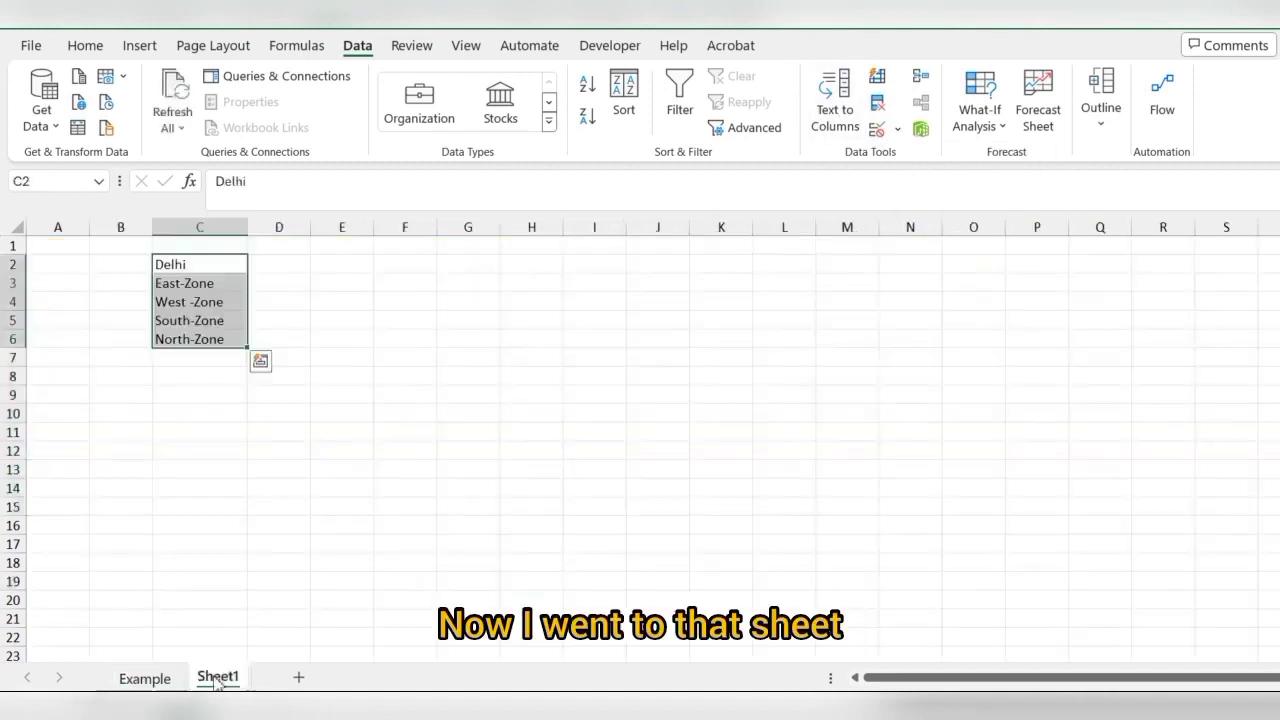
click(365, 462)
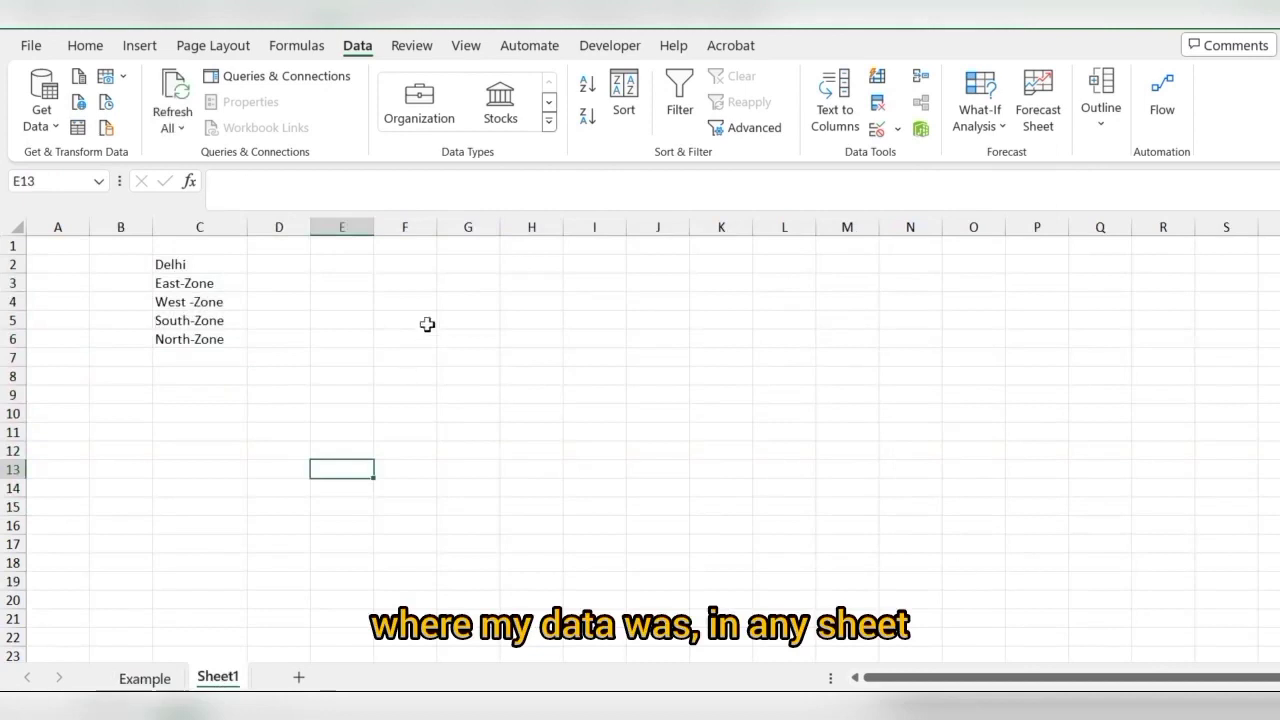
drag(200, 283, 214, 340)
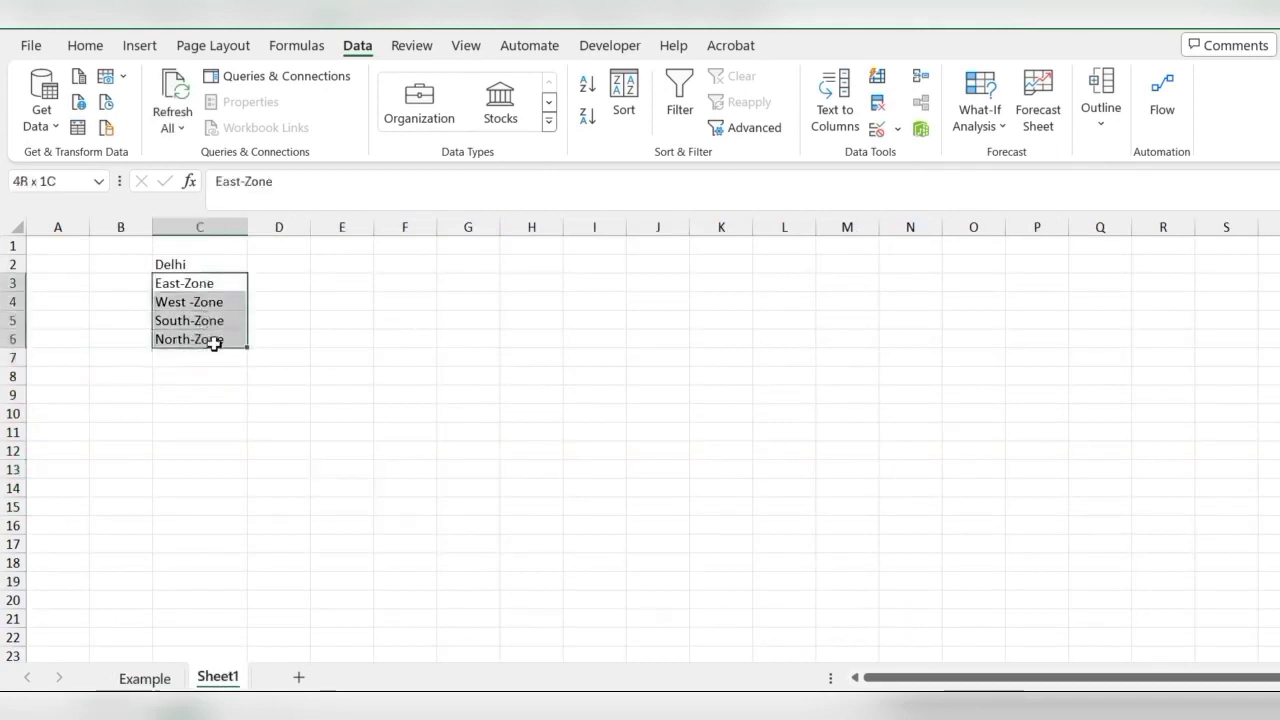
right_click(217, 341)
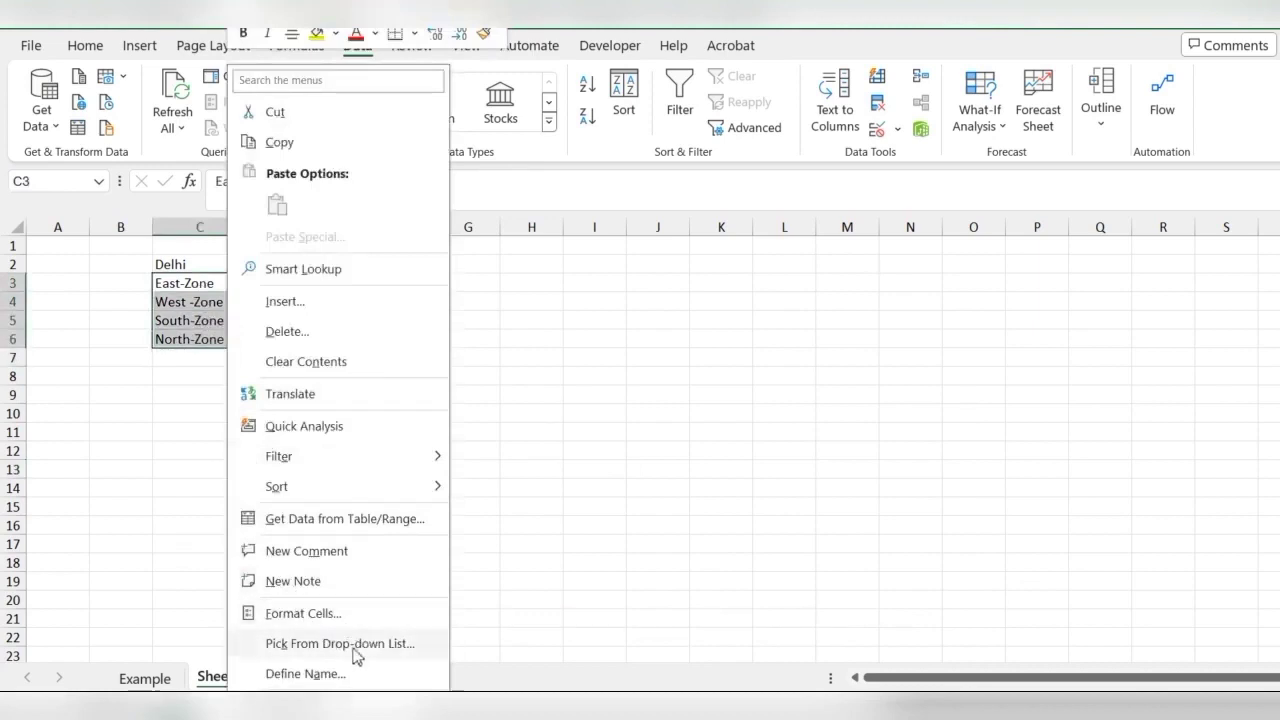
click(305, 673)
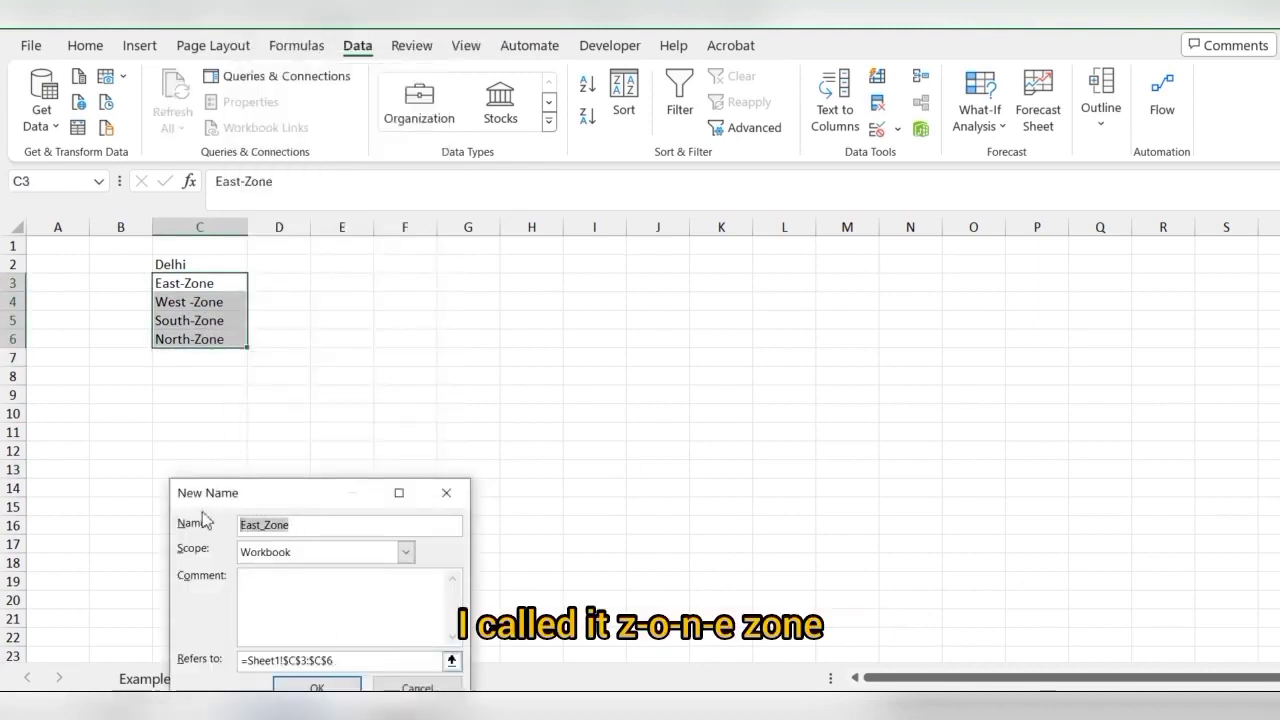
text(Zo)
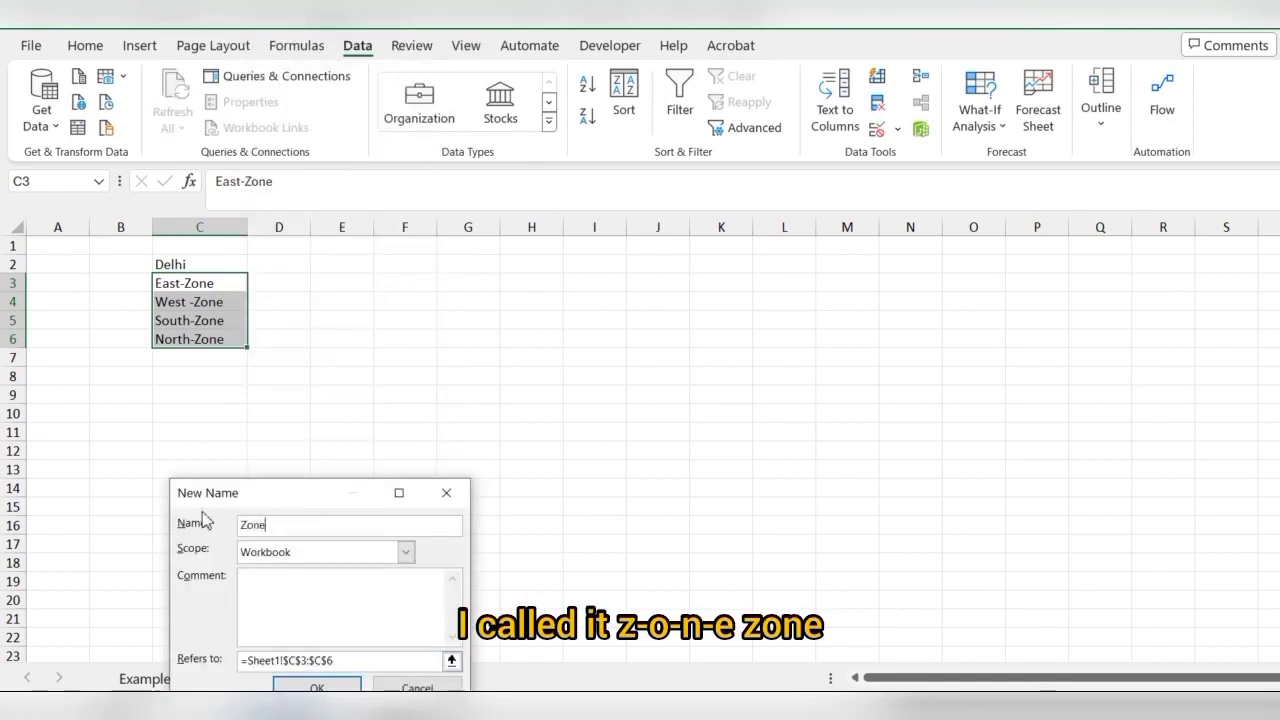
click(312, 685)
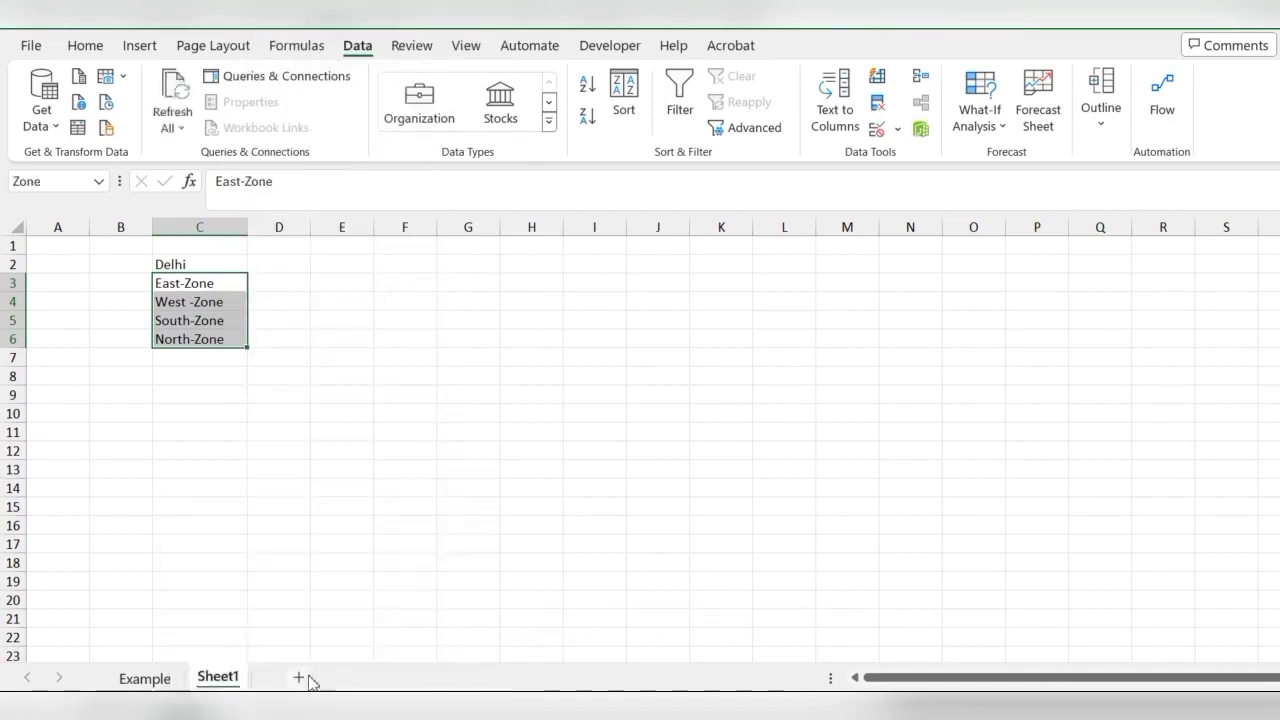
click(302, 600)
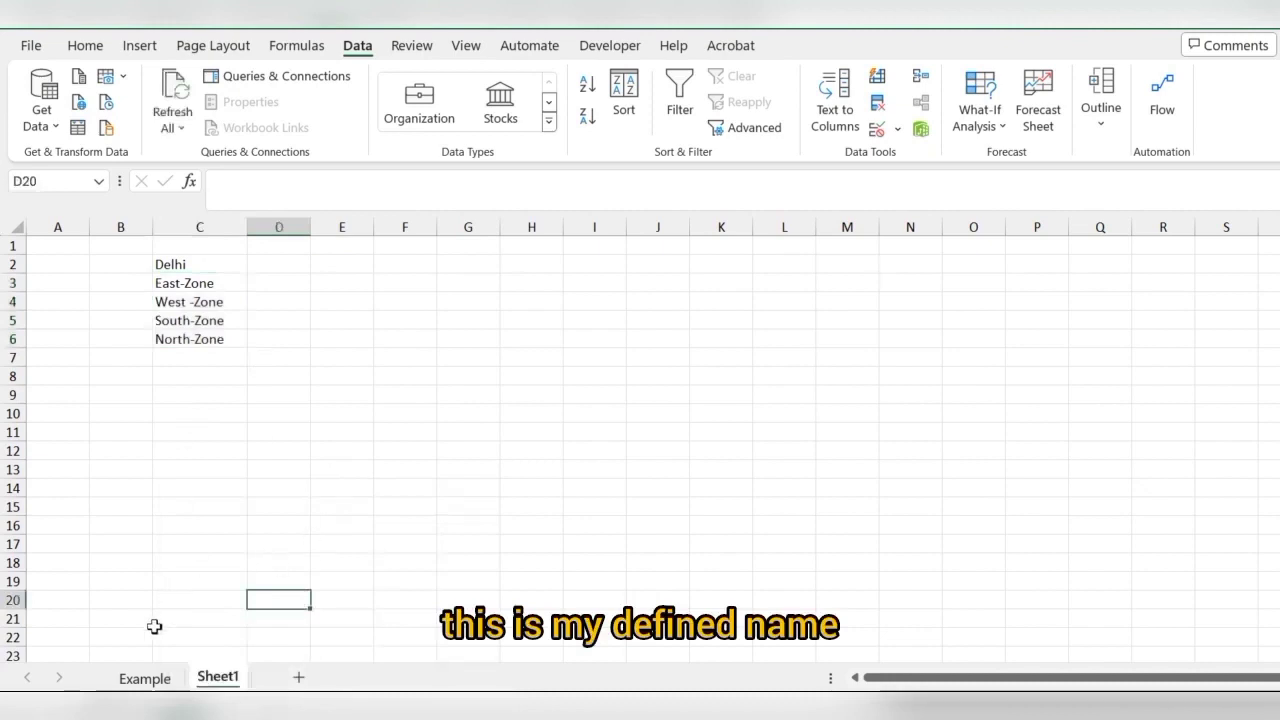
Apply List validation with source =Zone to D6:D15 on the Example sheet and check D7's dropdown
click(160, 682)
drag(338, 340, 342, 506)
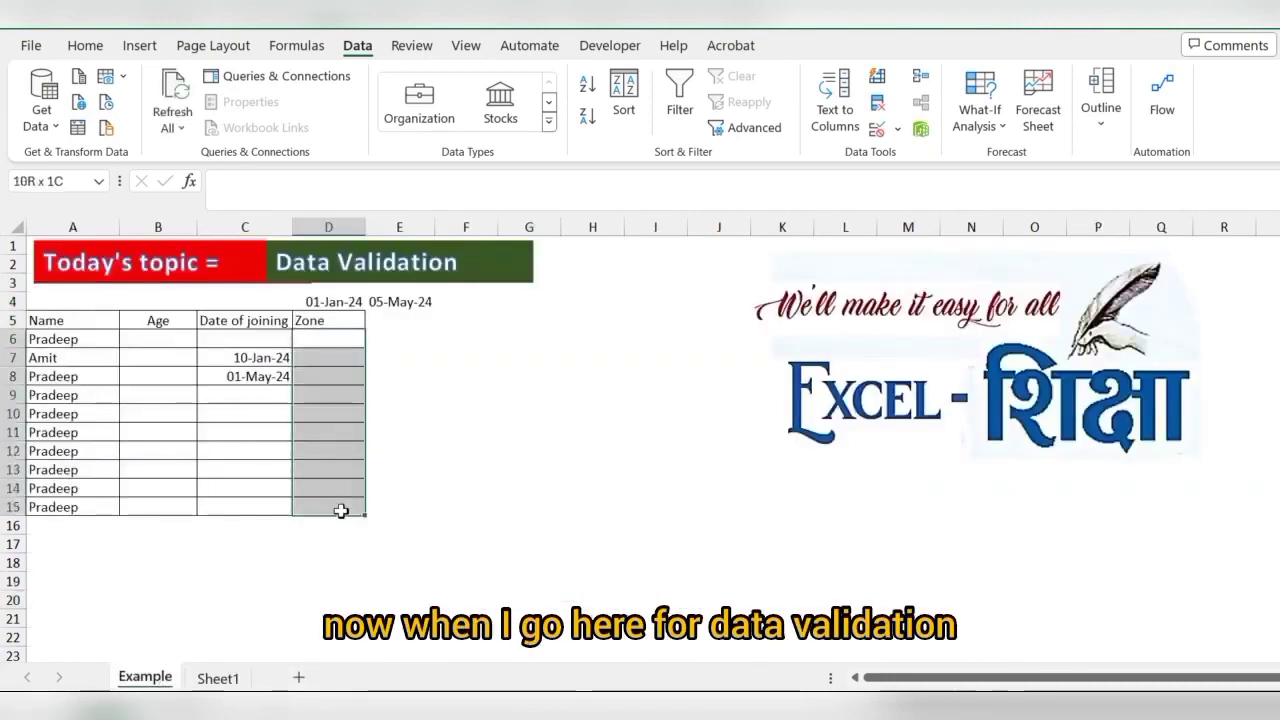
click(897, 130)
click(893, 157)
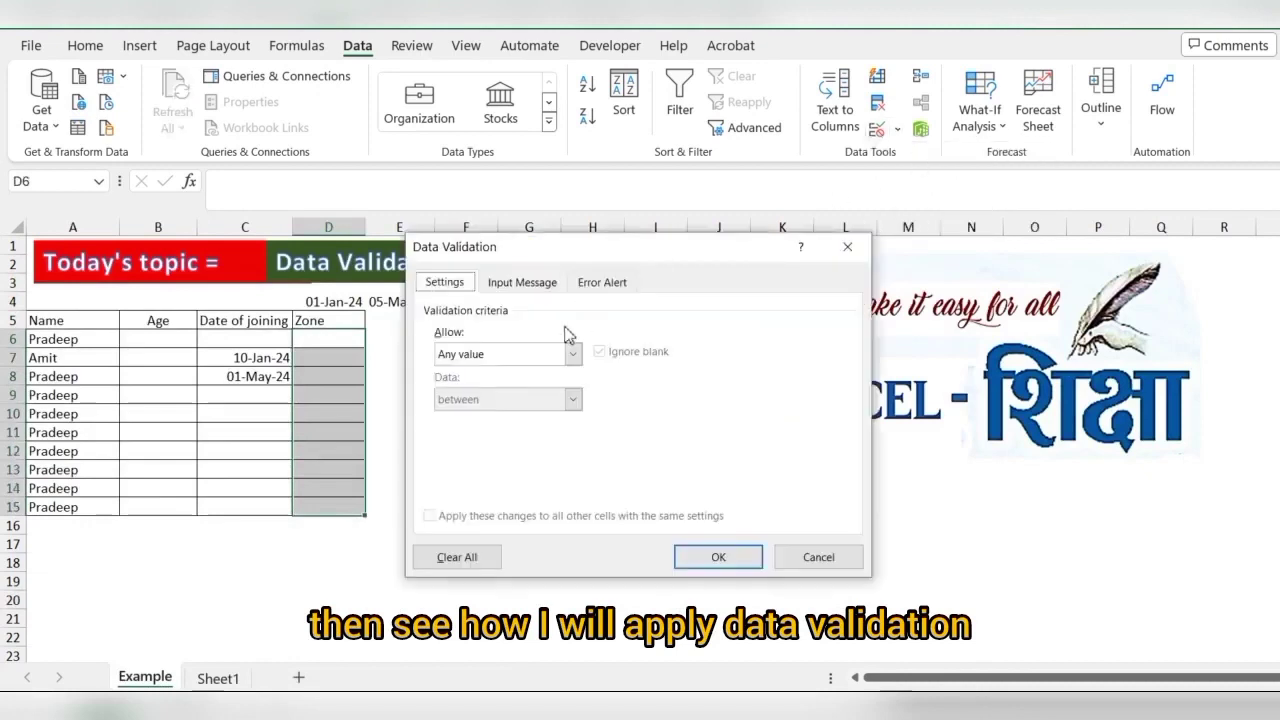
click(548, 362)
click(458, 418)
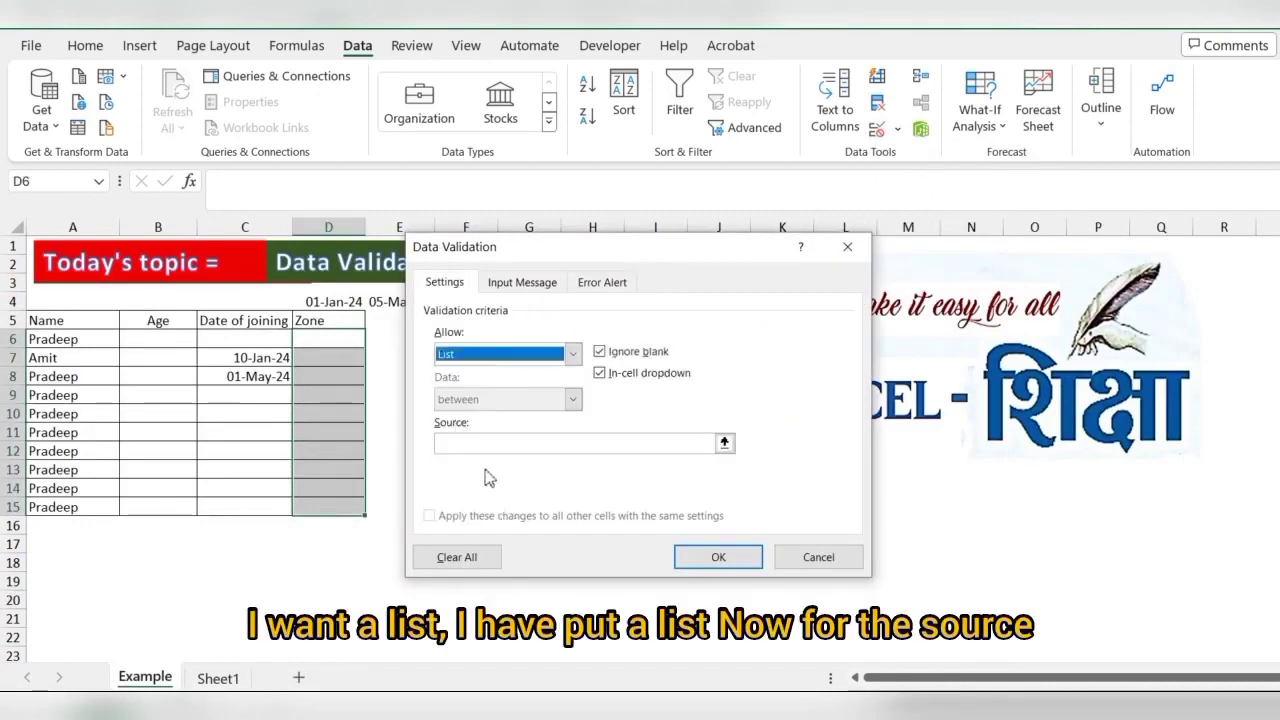
click(482, 444)
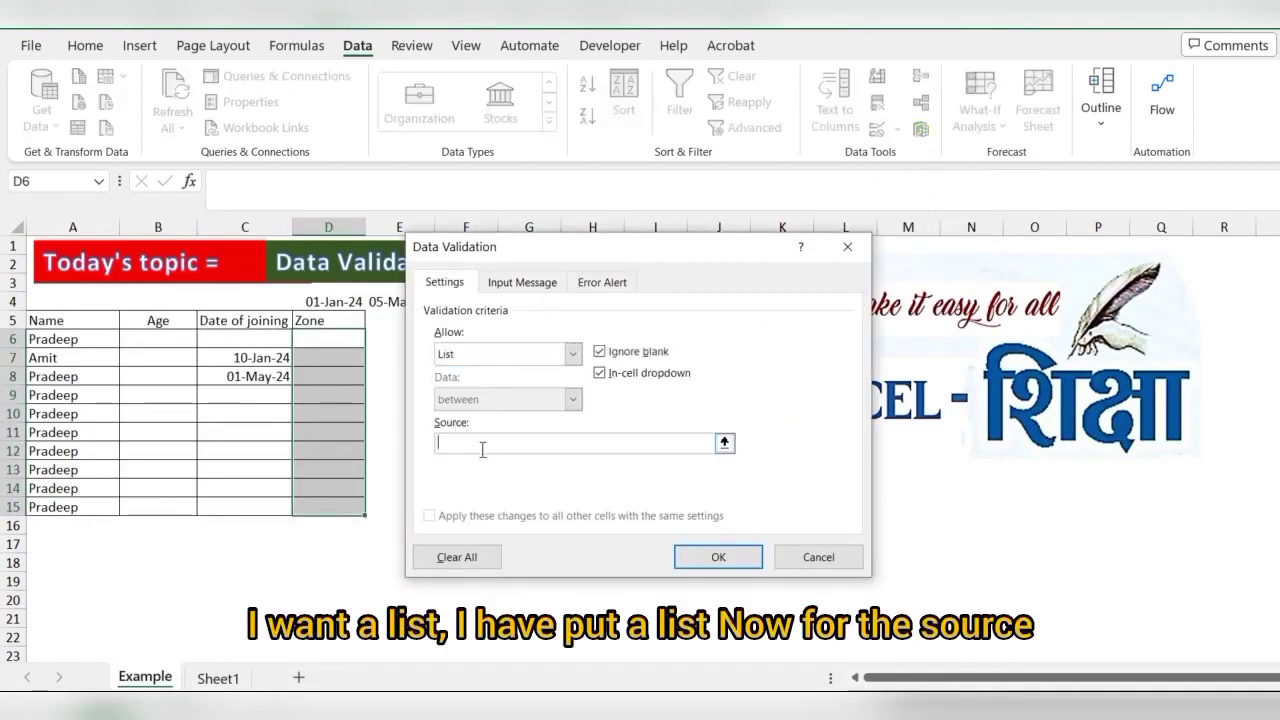
text(=Zone)
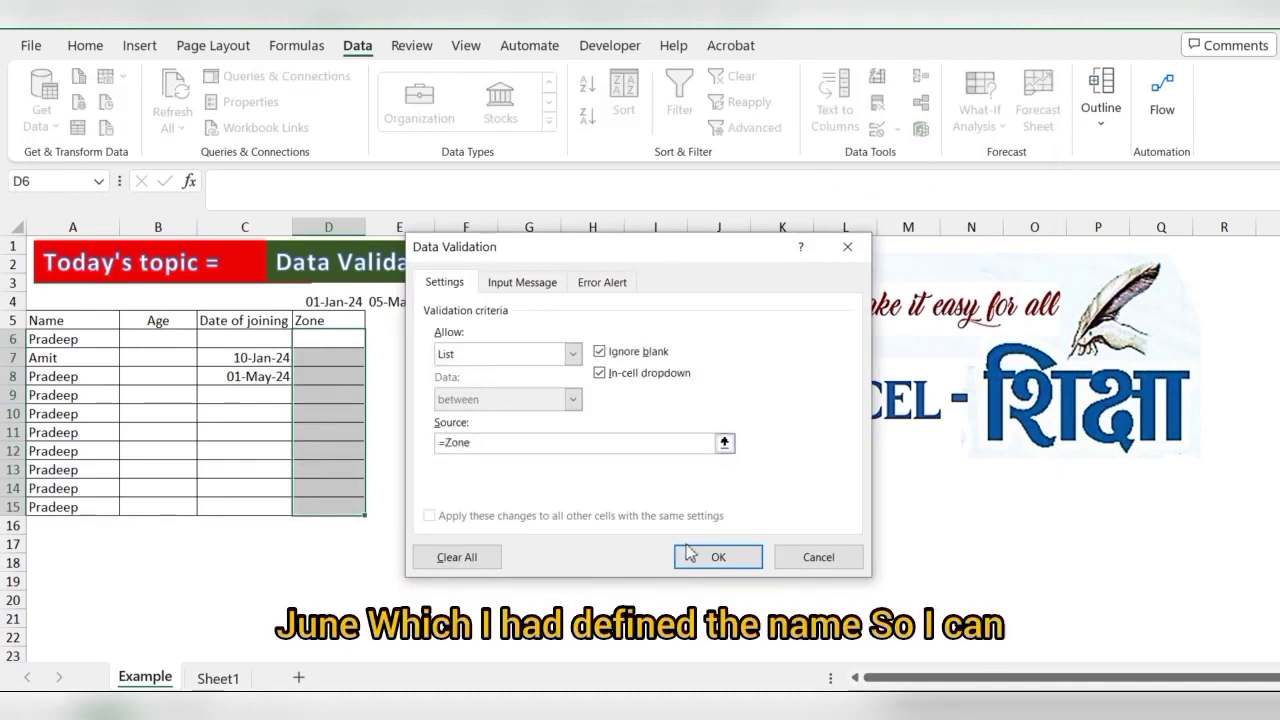
click(716, 555)
click(352, 358)
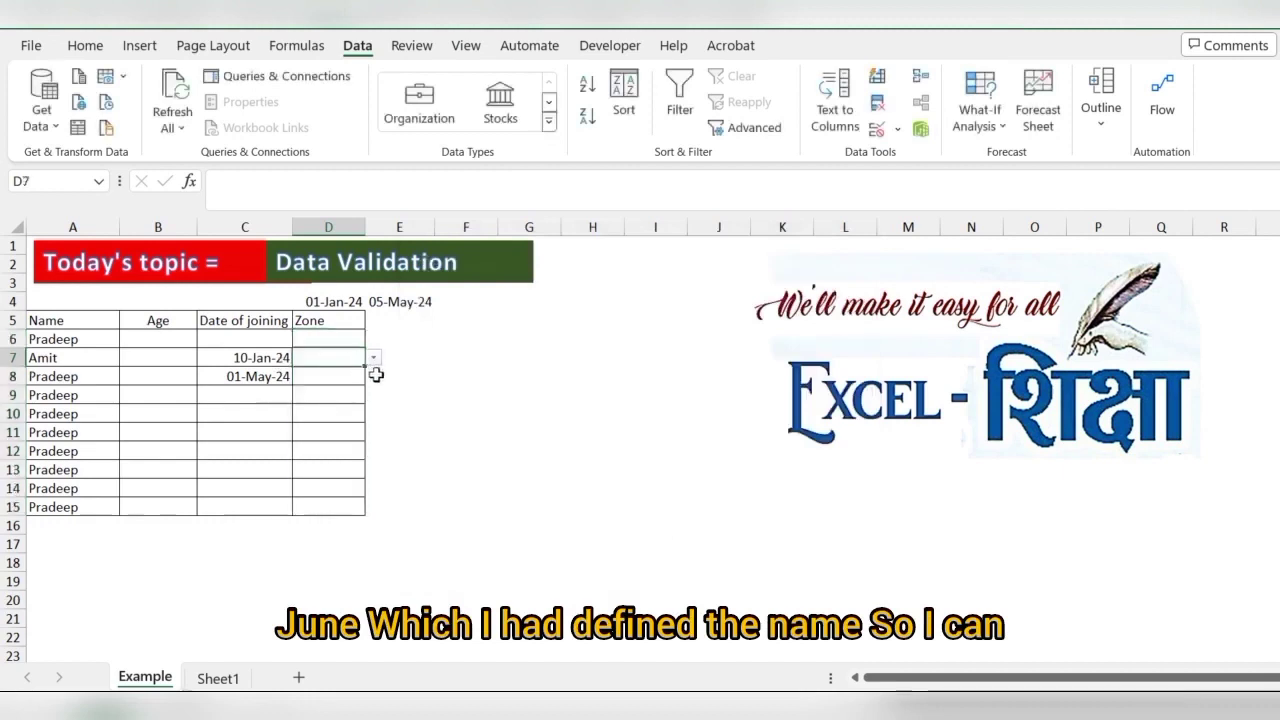
click(373, 358)
click(446, 438)
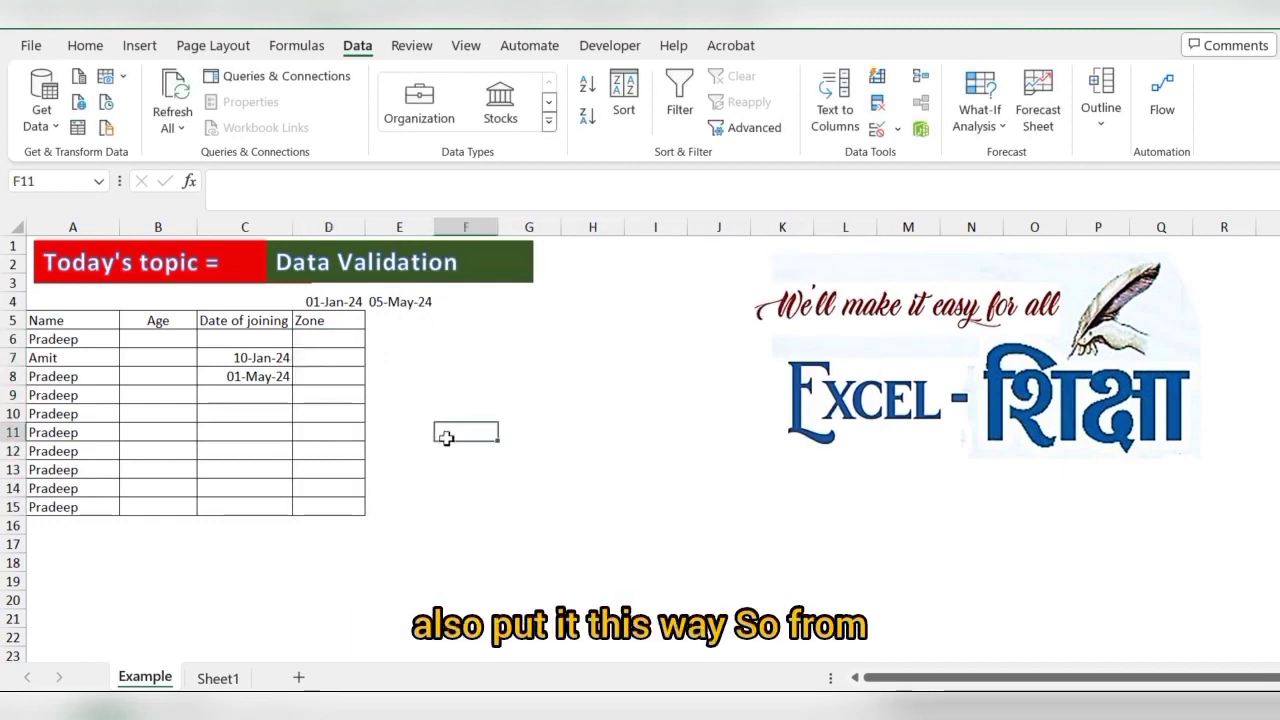